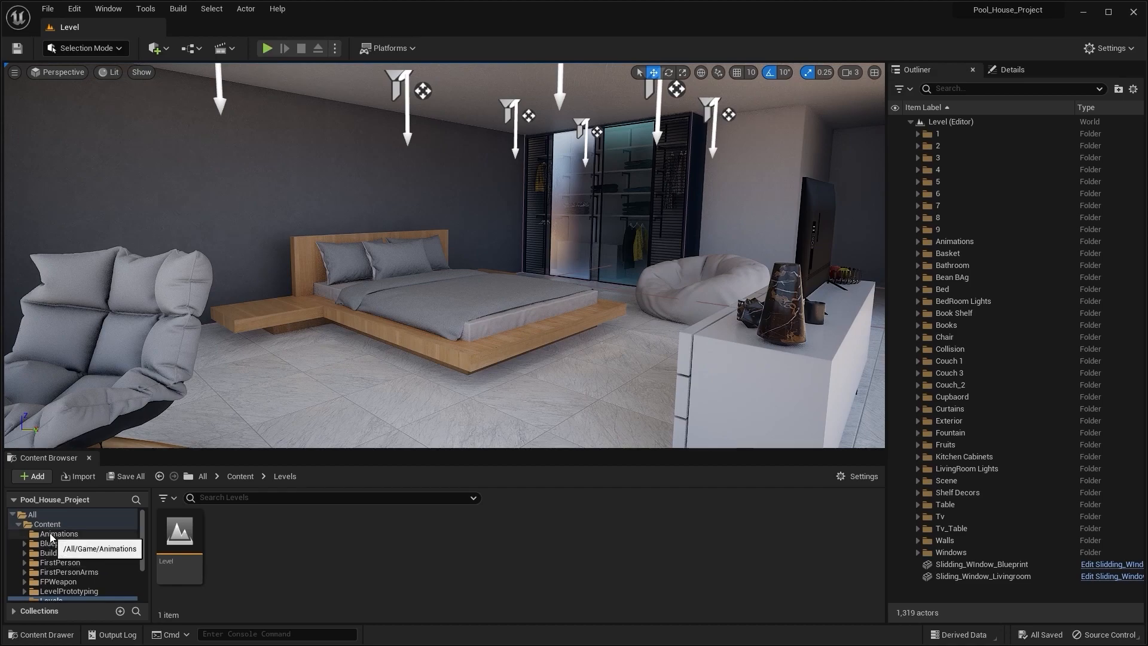
Create a new folder named Interactive_Walkthrough in the project's Content folder
left_click(43, 524)
right_click(302, 609)
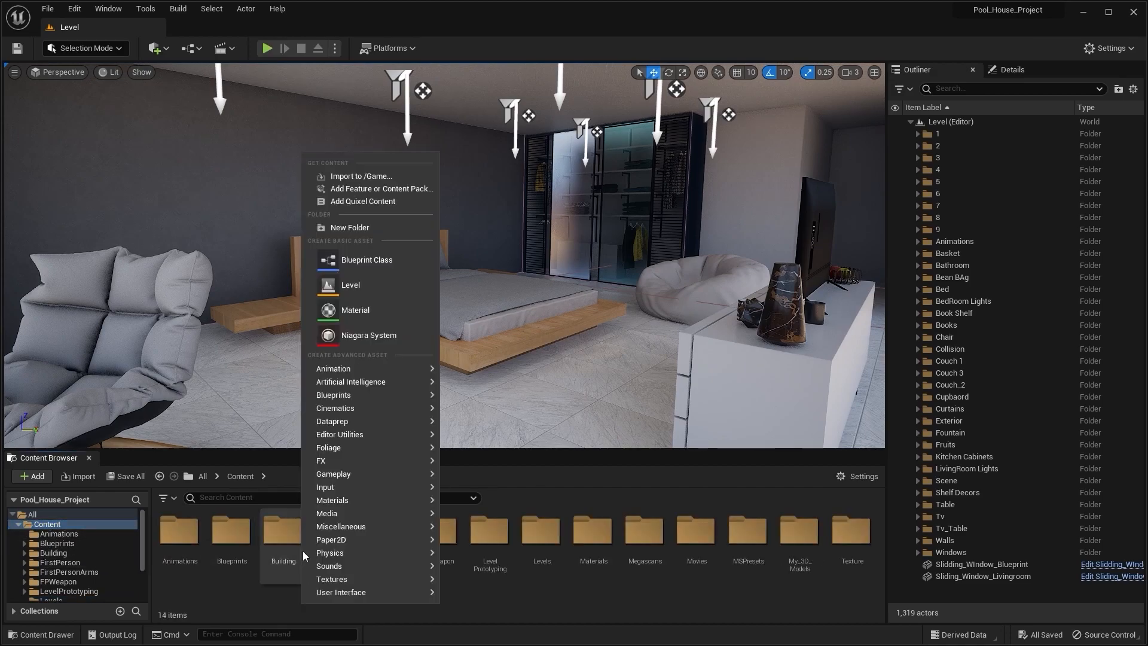
left_click(372, 228)
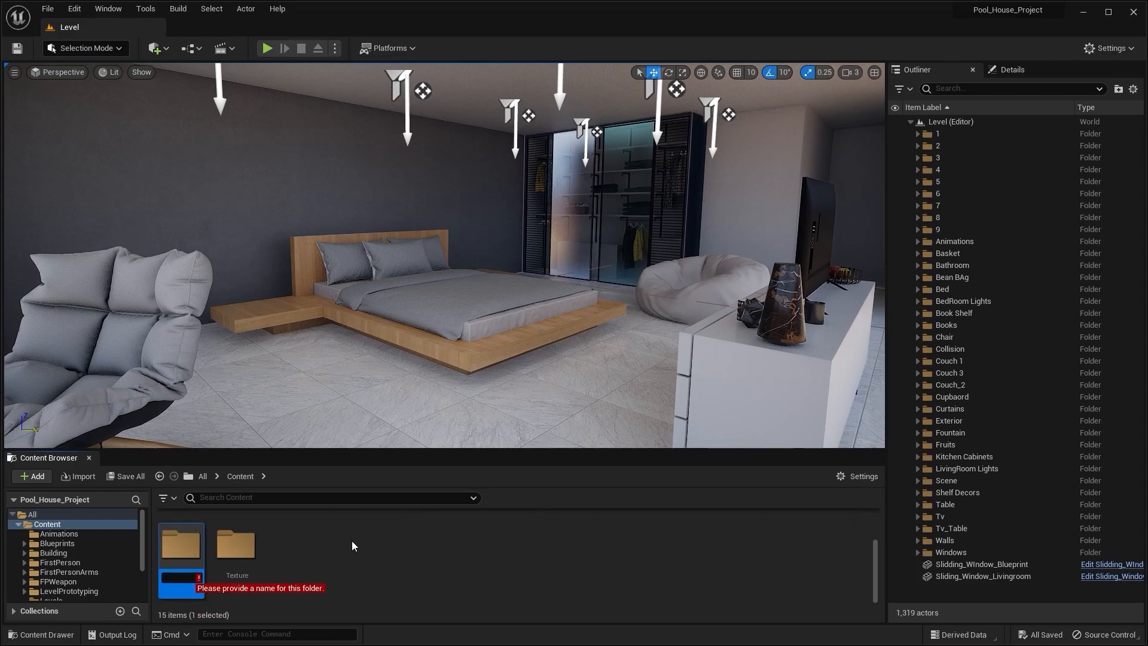
type("Inte")
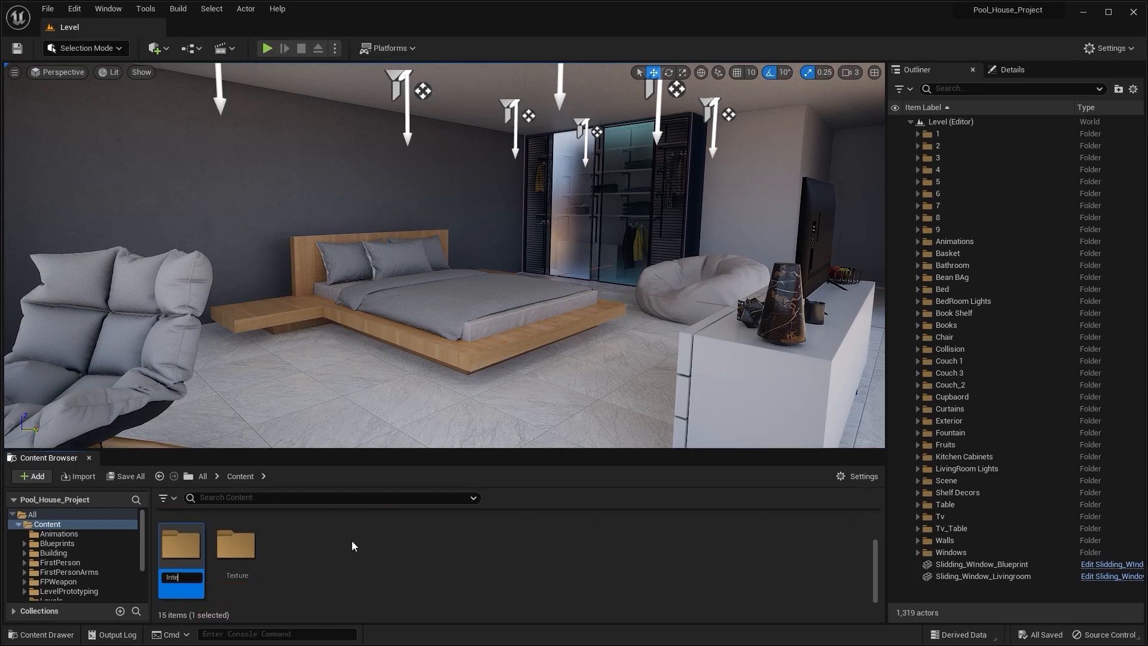
type("ractive_")
type("Walk")
type("through")
key("Return")
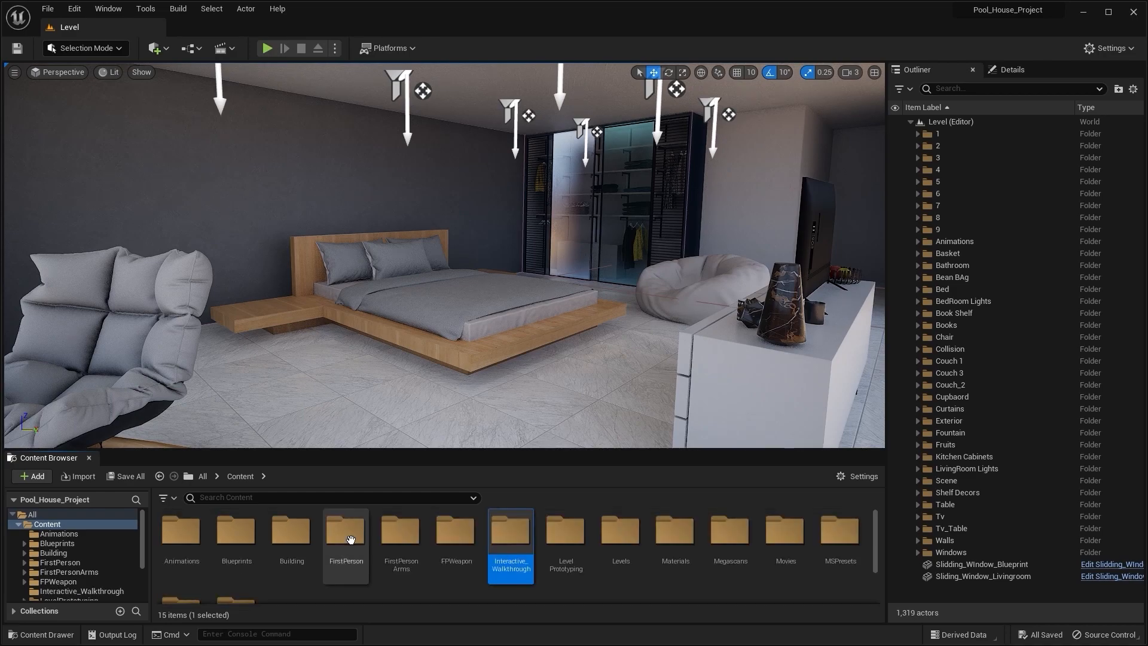
Open the Interactive_Walkthrough folder and create a subfolder named IW_Menu inside it
double_click(519, 535)
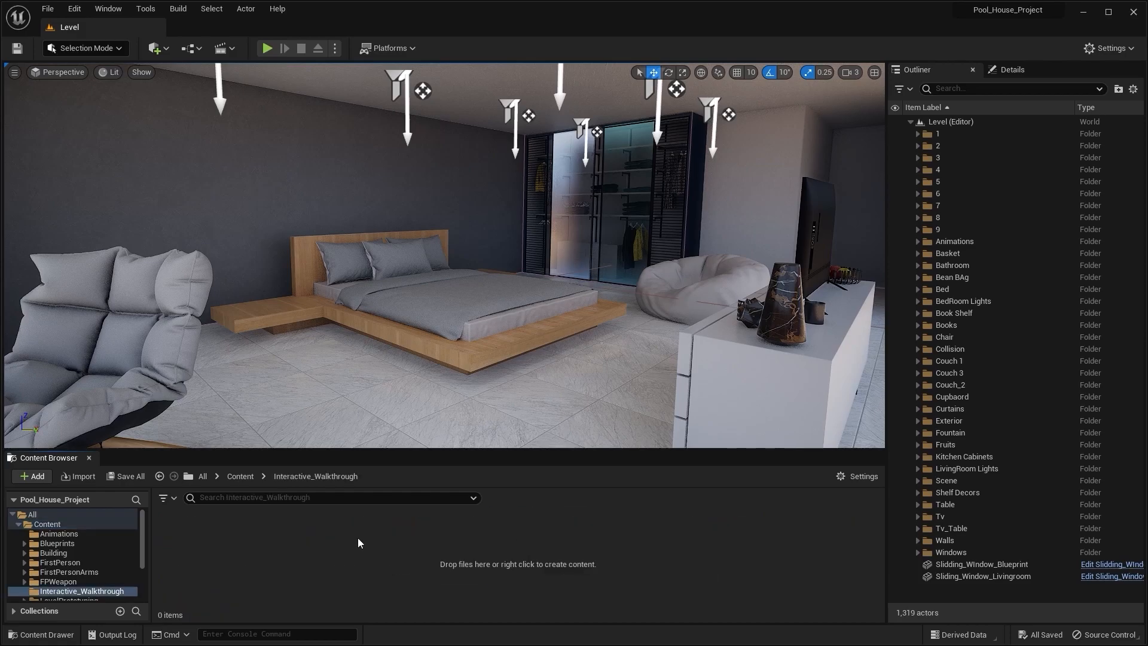
right_click(274, 546)
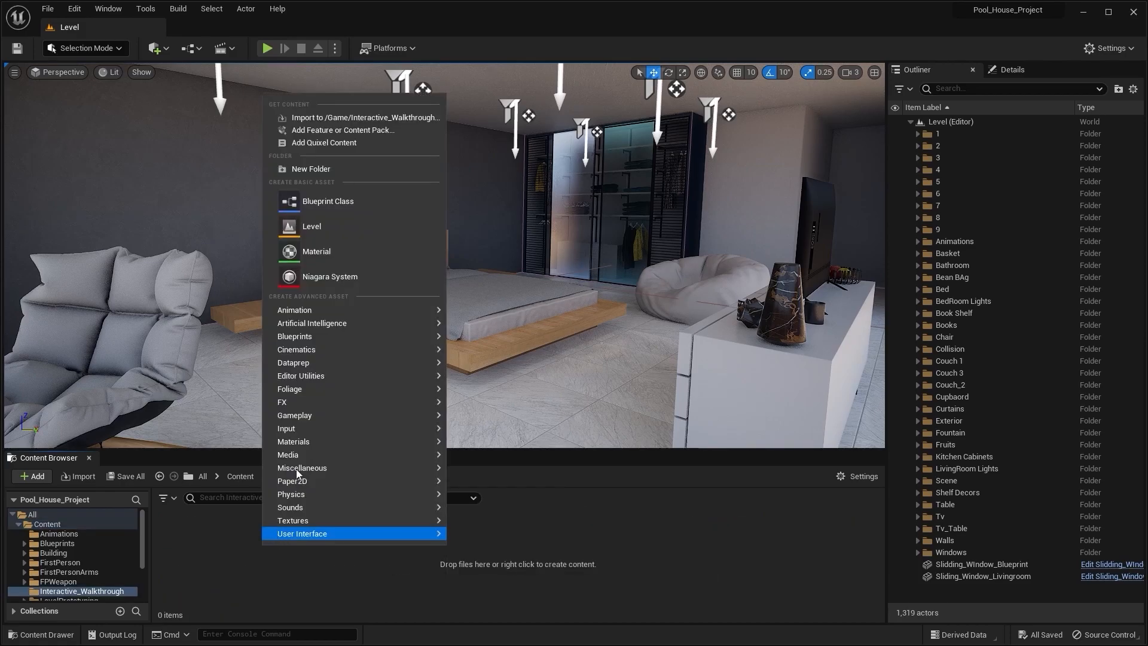
left_click(323, 161)
key("BackSpace")
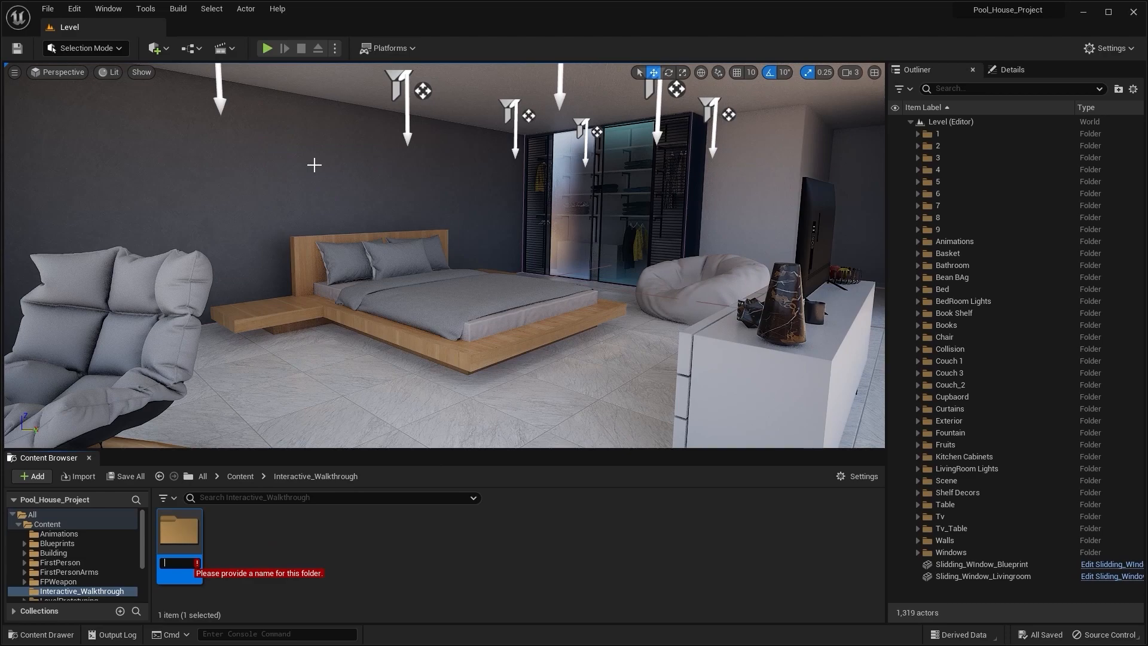
type("I")
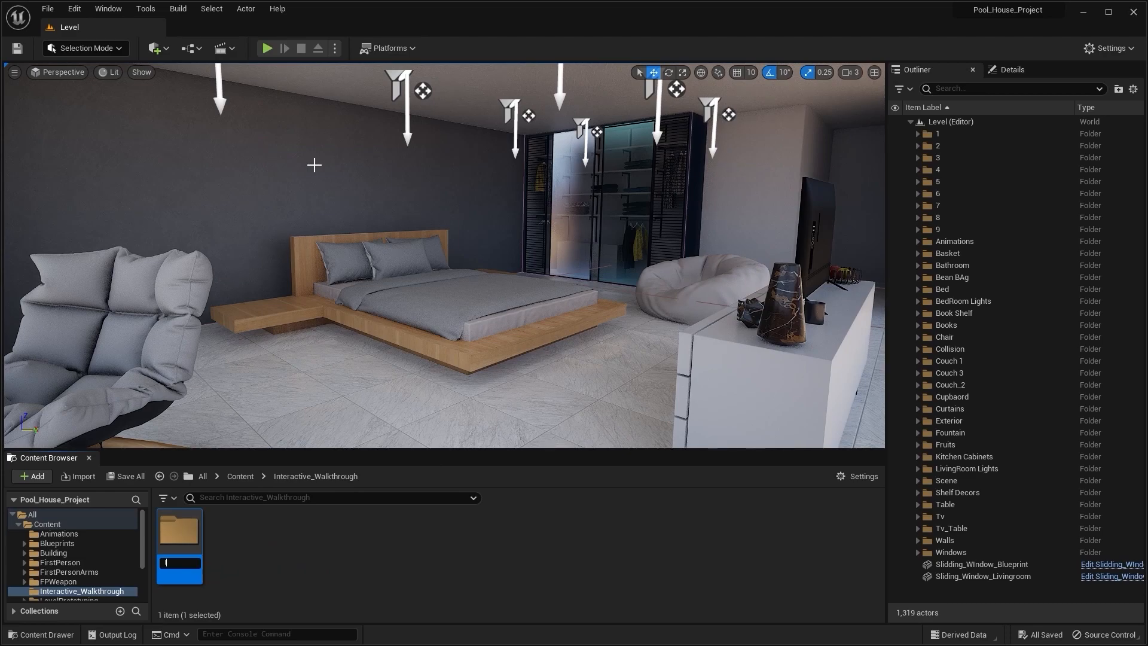
type("W_Menu")
key("Return")
left_click(260, 555)
Add a subfolder named Fonts to the Interactive_Walkthrough folder
right_click(259, 553)
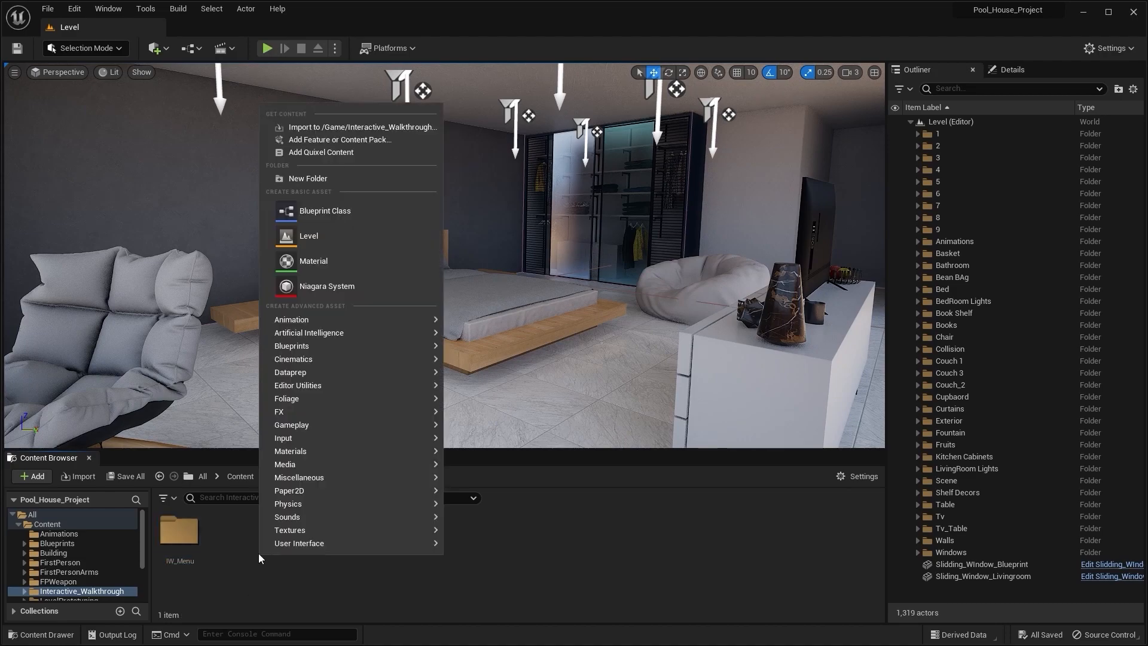
left_click(358, 177)
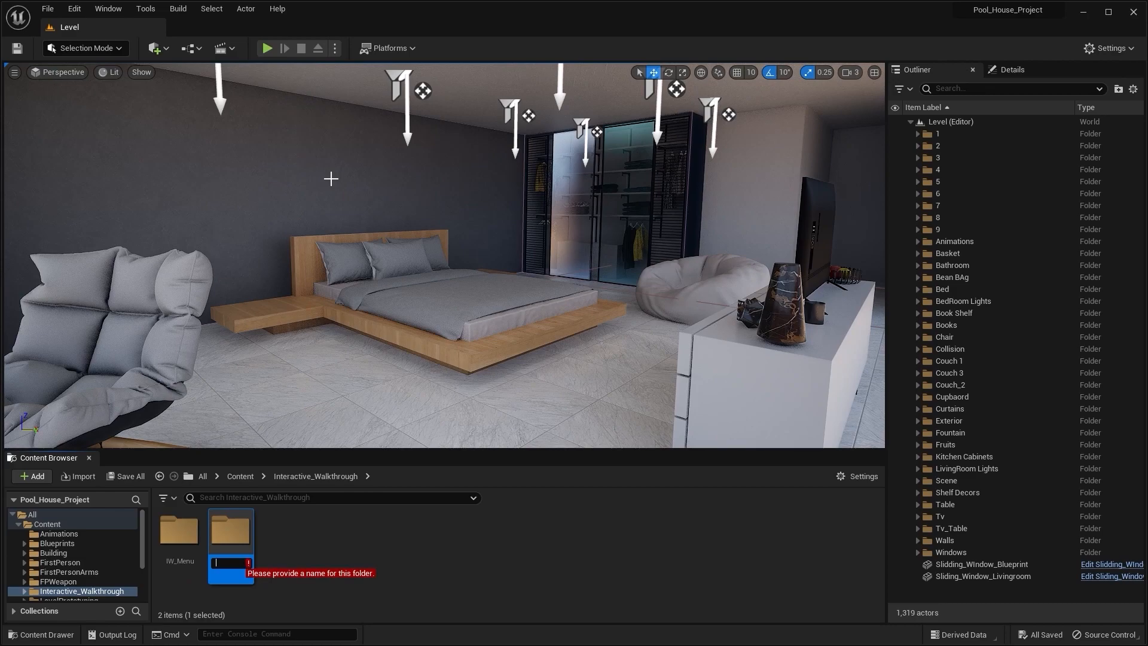
type("Fonts")
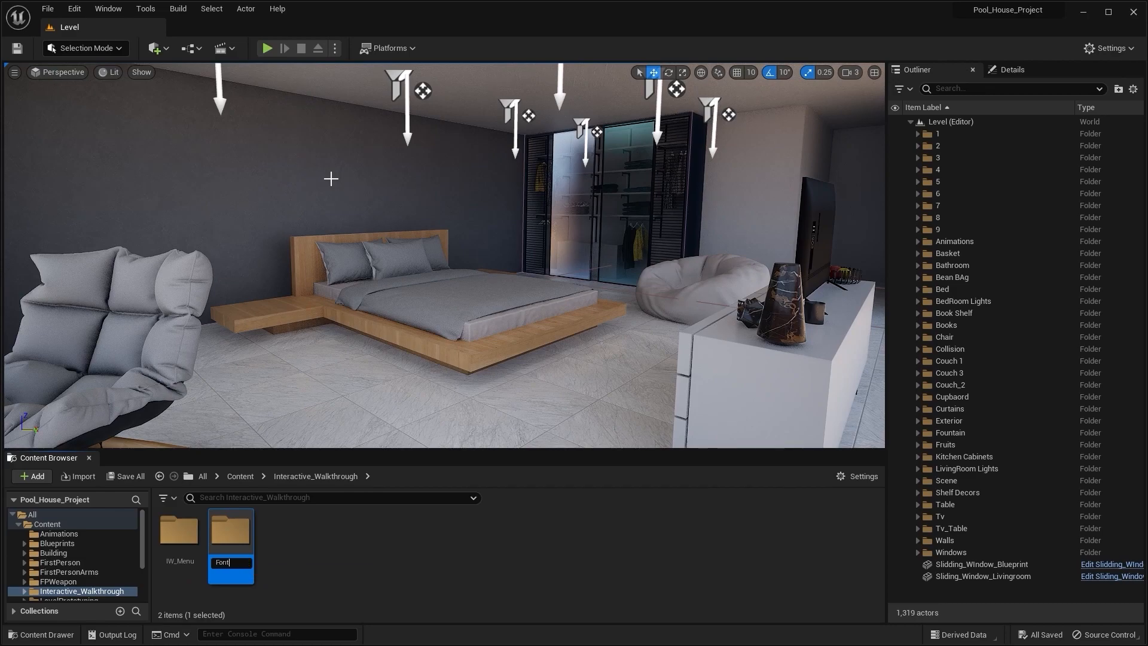
key("Return")
left_click(342, 597)
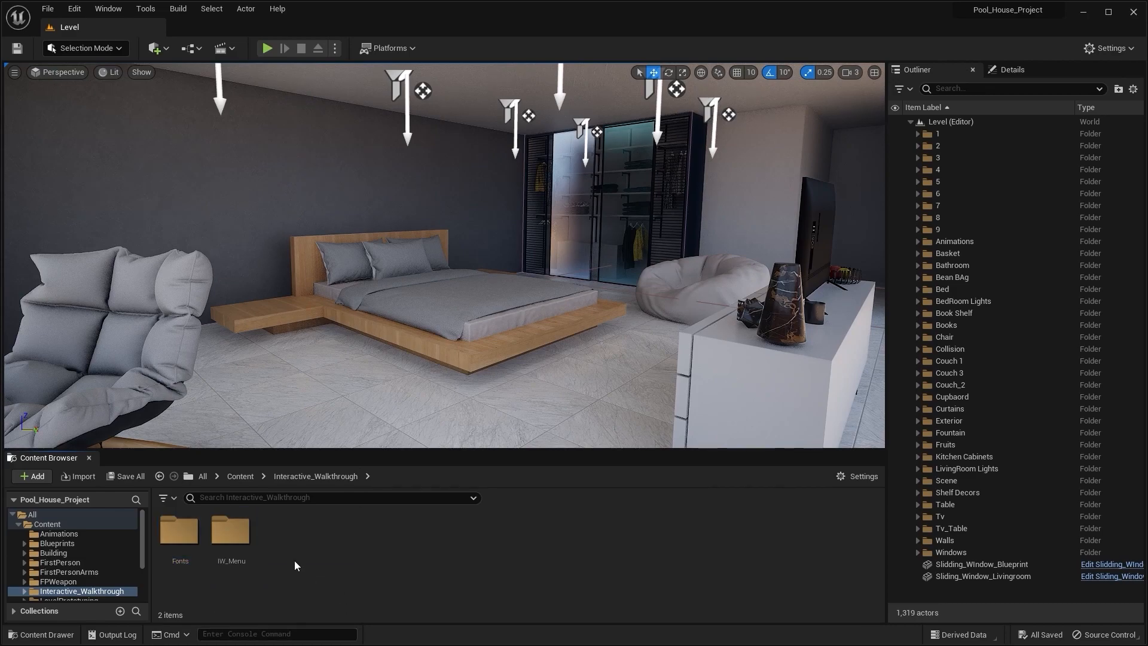
Add a subfolder named BLueprints to Interactive_Walkthrough, then open the IW_Menu folder
right_click(294, 561)
left_click(339, 183)
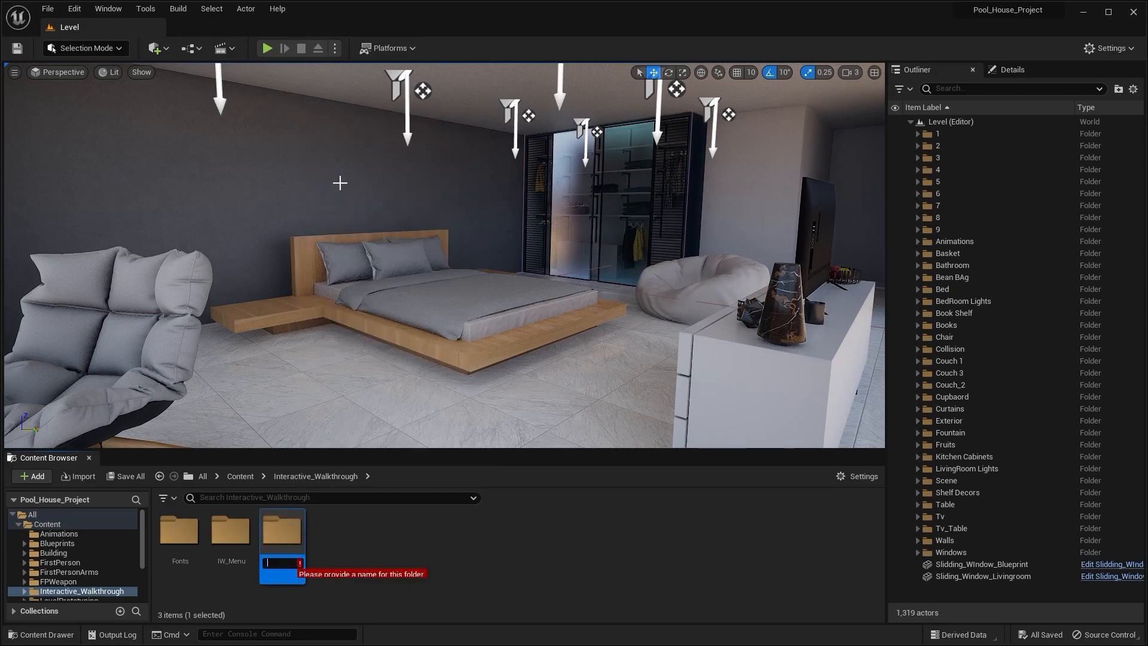
type("BLueprints")
key("Return")
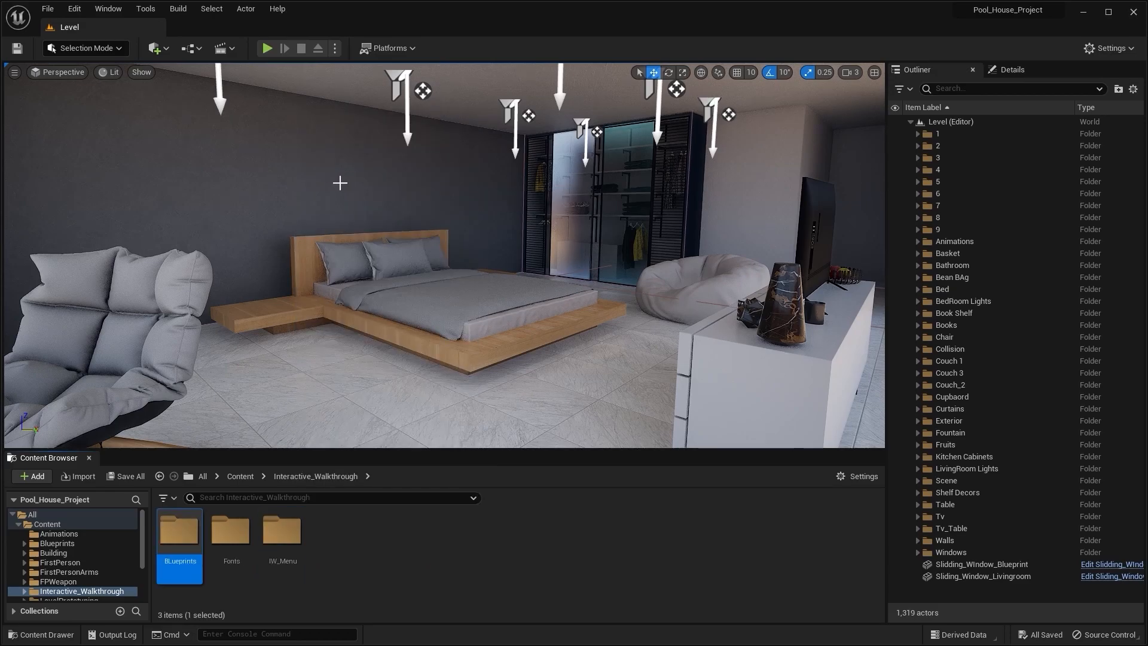
left_click(406, 560)
double_click(282, 530)
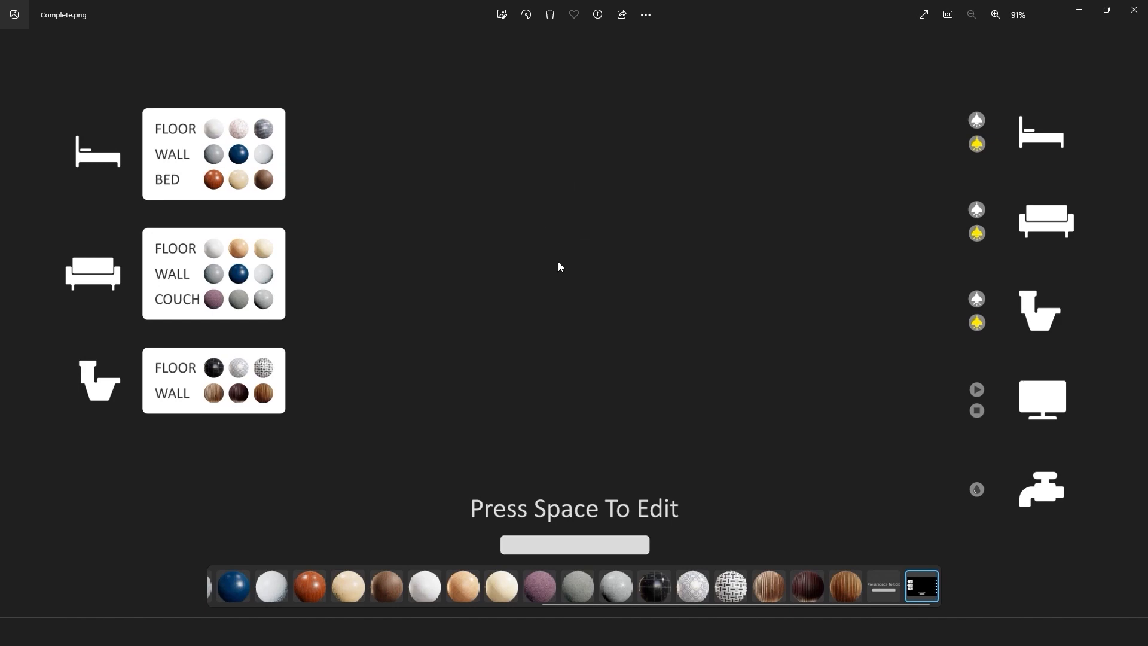
In the image viewer, page backward from Complete.png through the individual menu images, checking the material spheres and icons
key("Left")
key("Left")
key("Left")
key("Left")
key("Left")
key("Left")
key("Left")
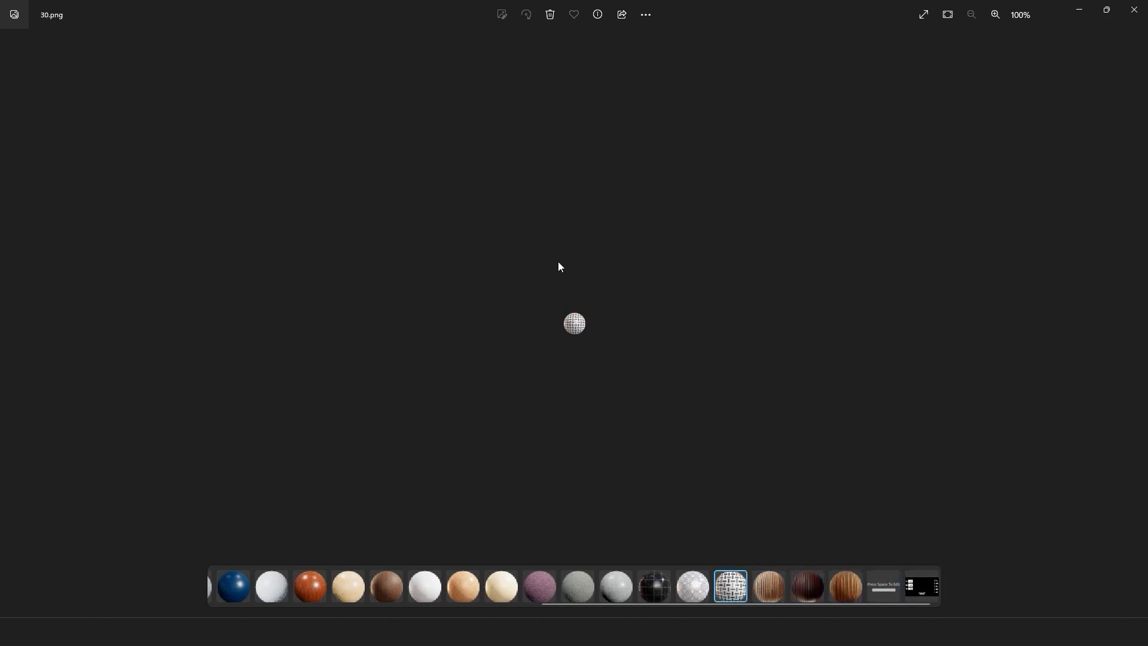
key("Left")
key("Left")
key("Left")
key("Left")
key("Left")
key("Left")
key("Left")
key("Left")
key("Left")
key("Left")
key("Left")
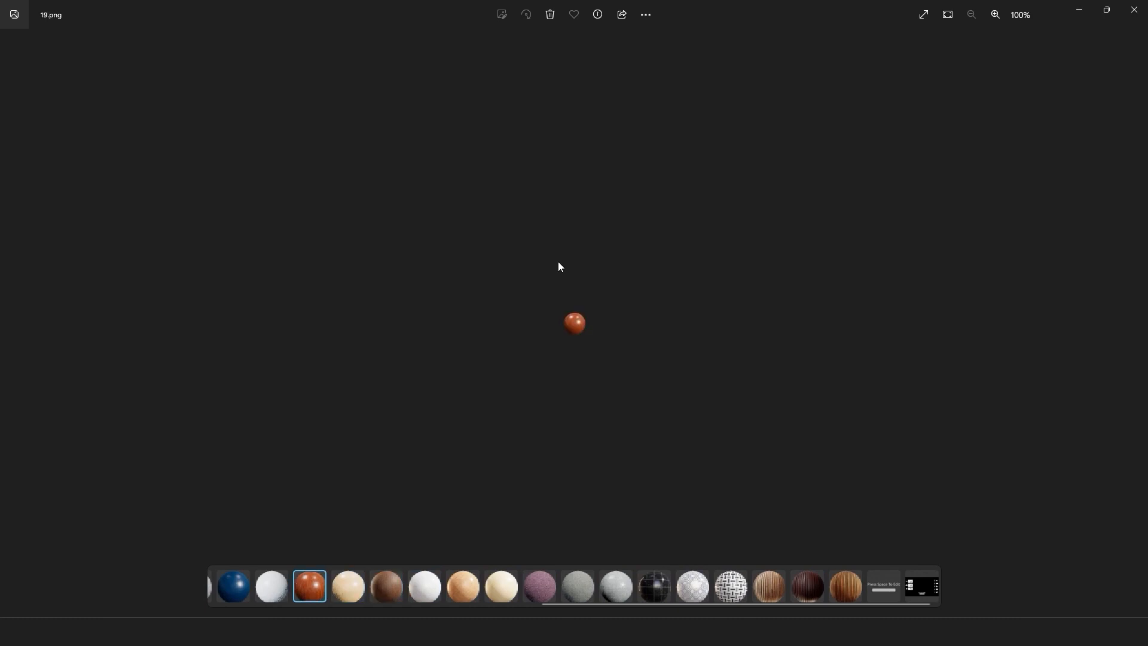
key("Left")
key("Left")
key("Left")
key("Left")
key("Left")
key("Left")
key("Left")
key("Left")
key("Left")
key("Left")
key("Left")
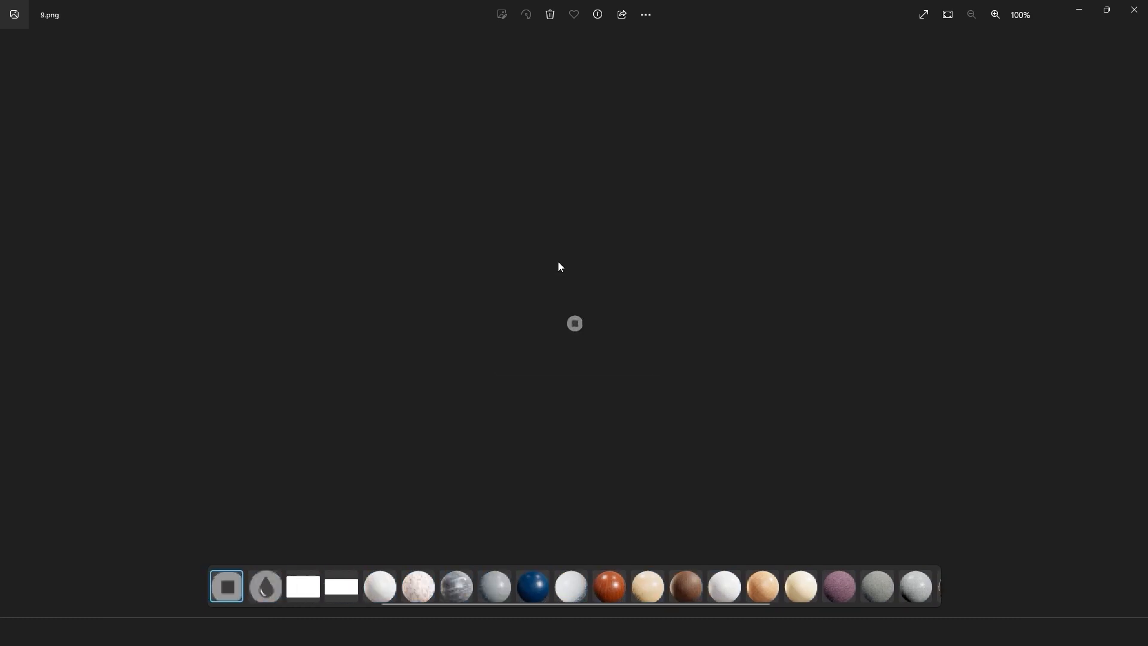
key("Left")
key("Left")
key("Left")
key("Left")
key("Left")
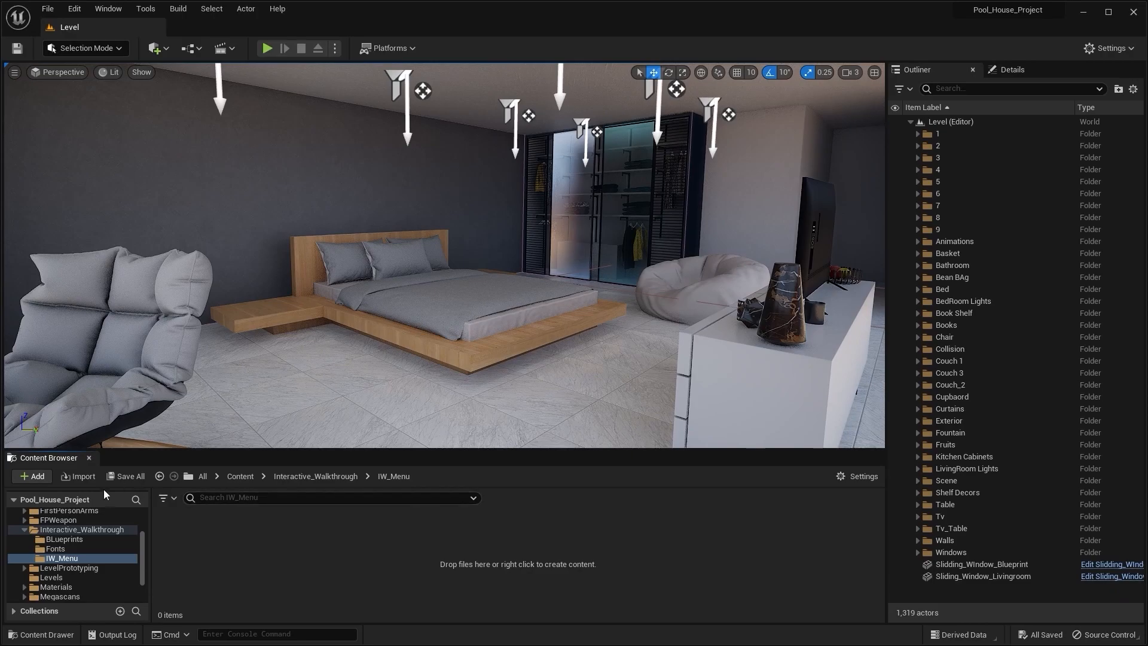
Import the images 1 to 34 and Complete into the IW_Menu folder and save all the imported assets
left_click(90, 477)
left_click(154, 142)
left_click(611, 308, "shift")
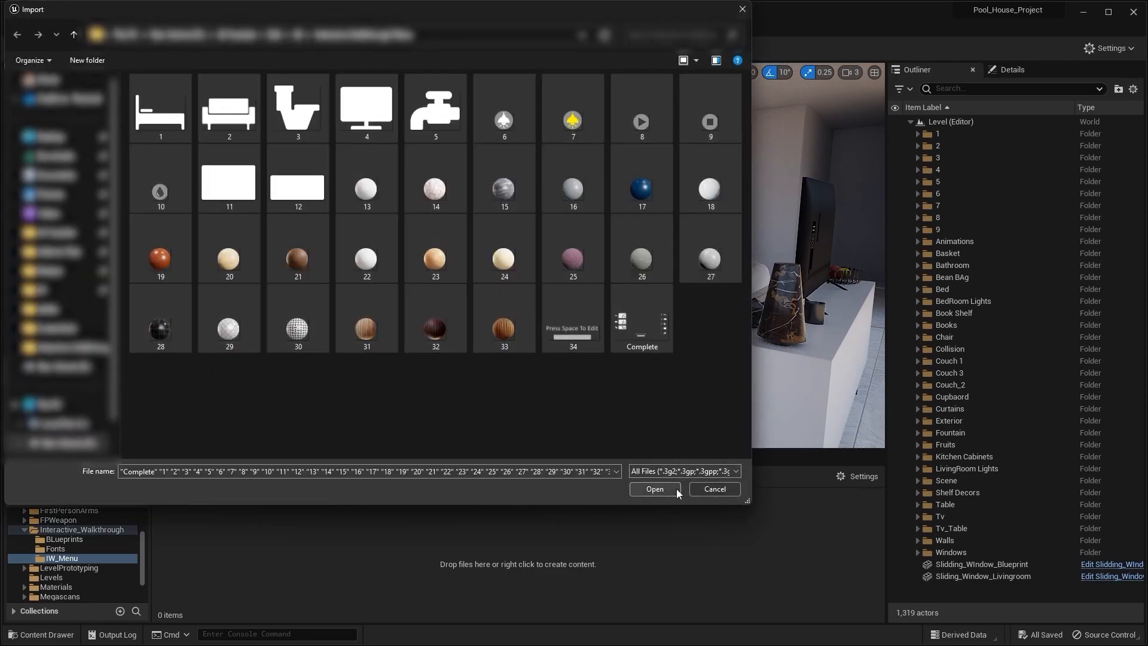
left_click(678, 491)
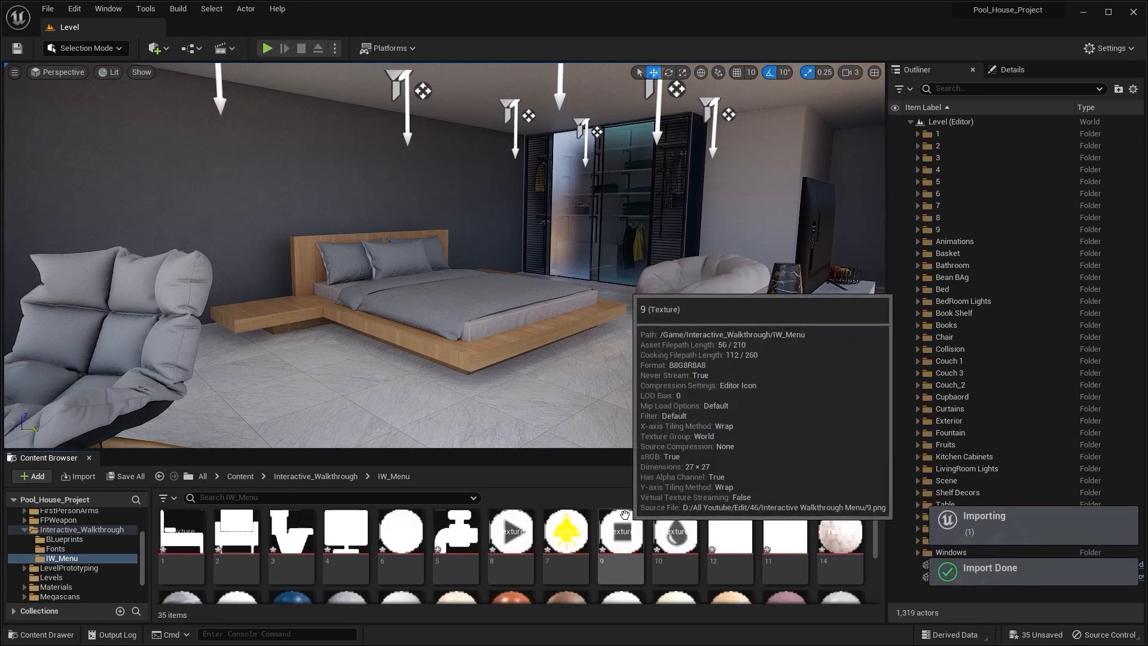
left_click(1036, 634)
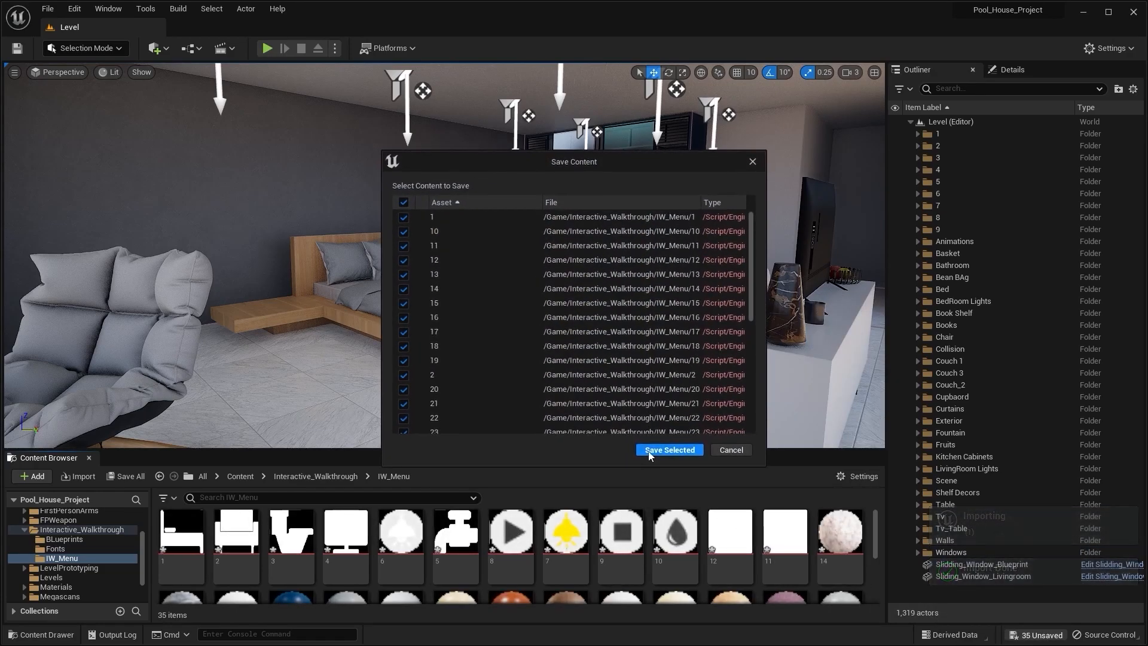
left_click(650, 453)
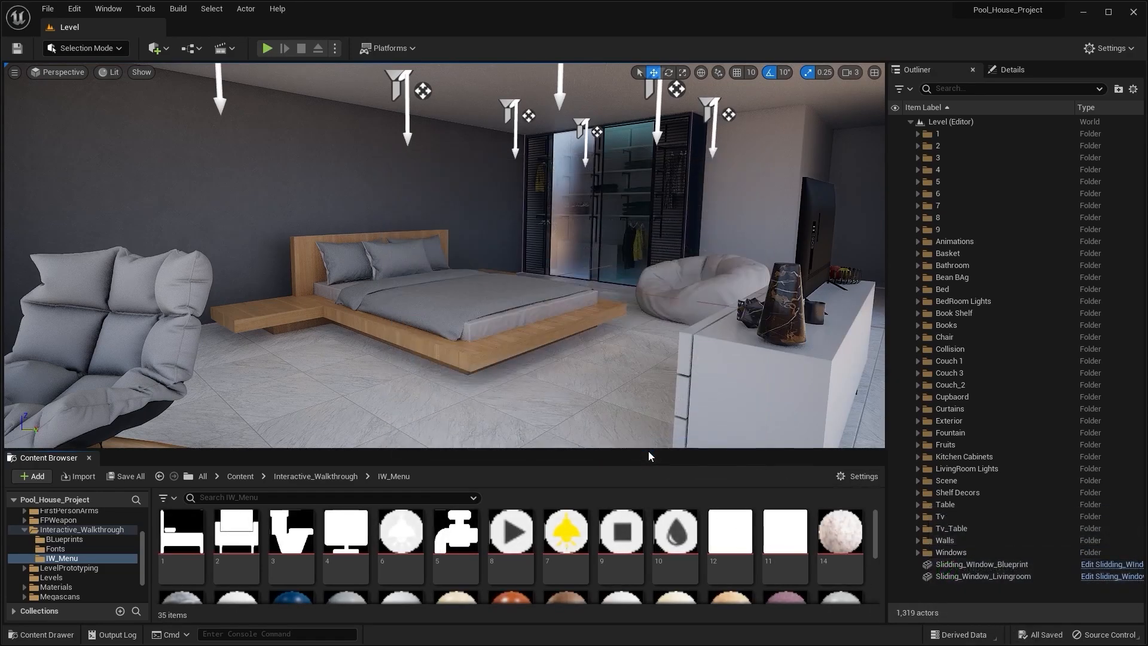
Create a Widget Blueprint based on User Widget in the Interactive_Walkthrough folder and name it IW_Widget
left_click(88, 530)
right_click(361, 554)
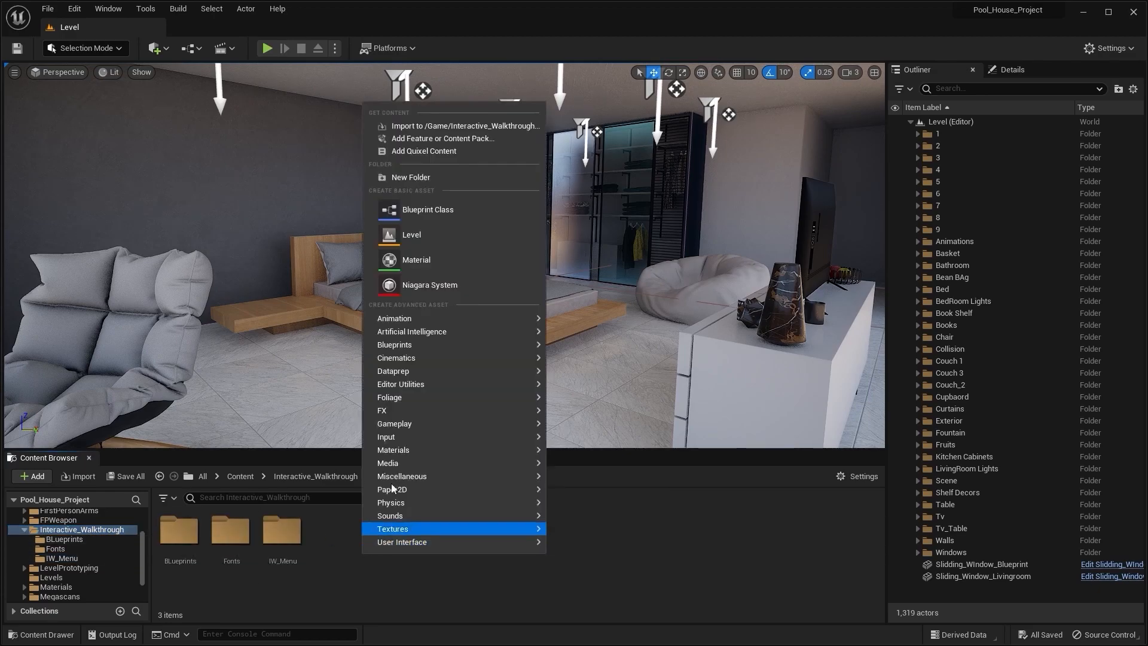
mouse_move(391, 547)
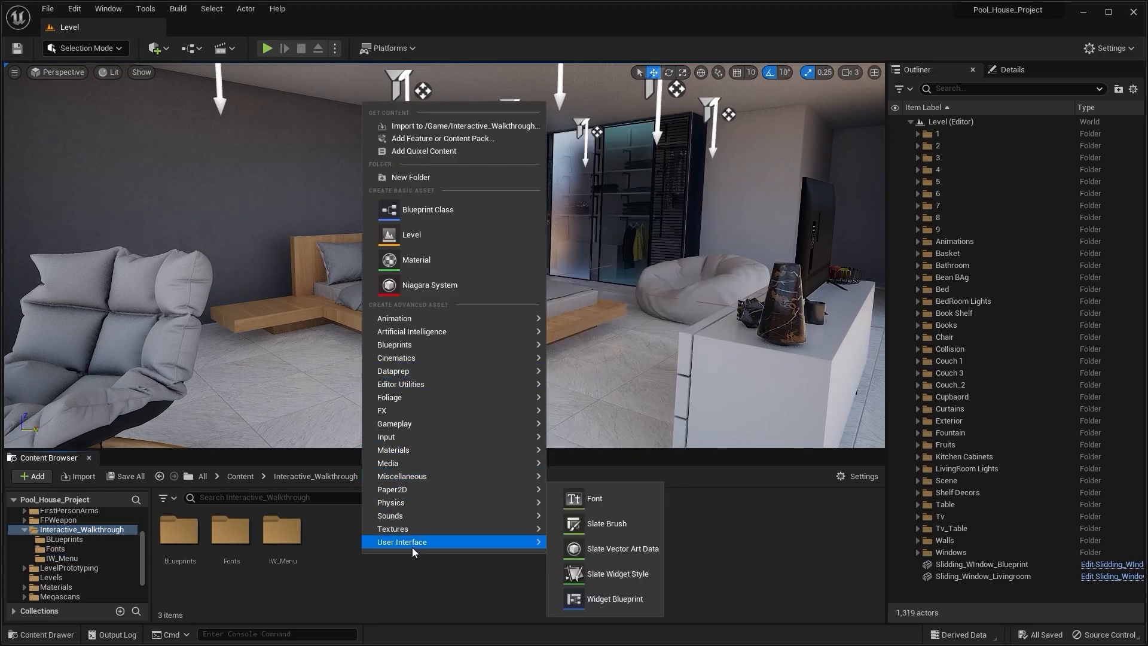
left_click(605, 598)
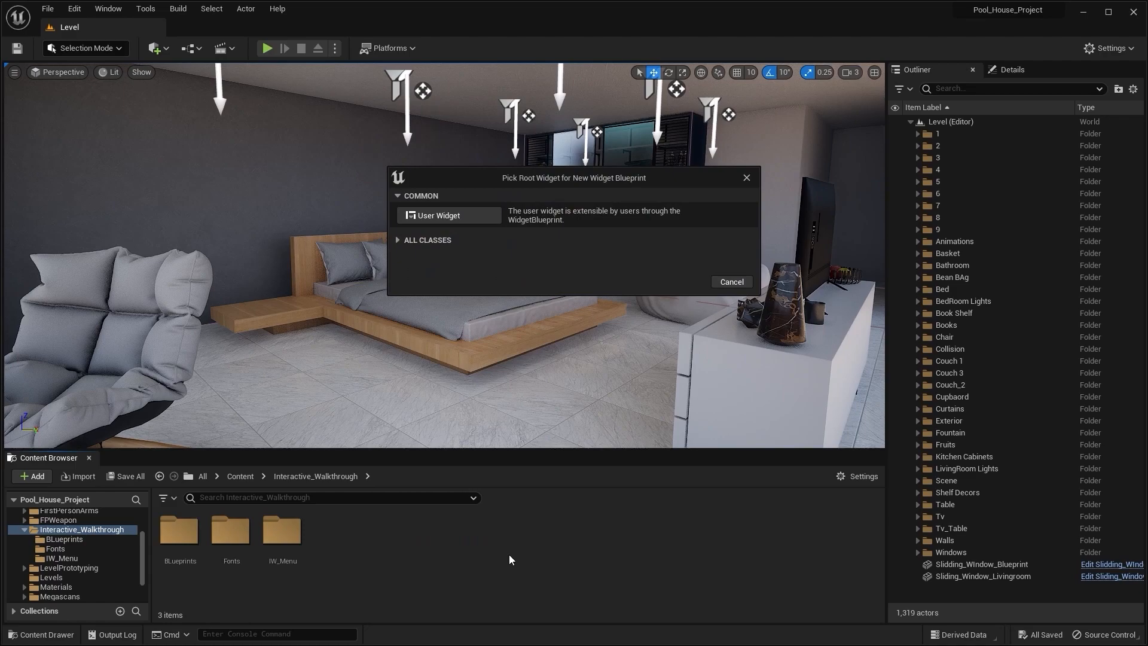
left_click(449, 216)
key("BackSpace")
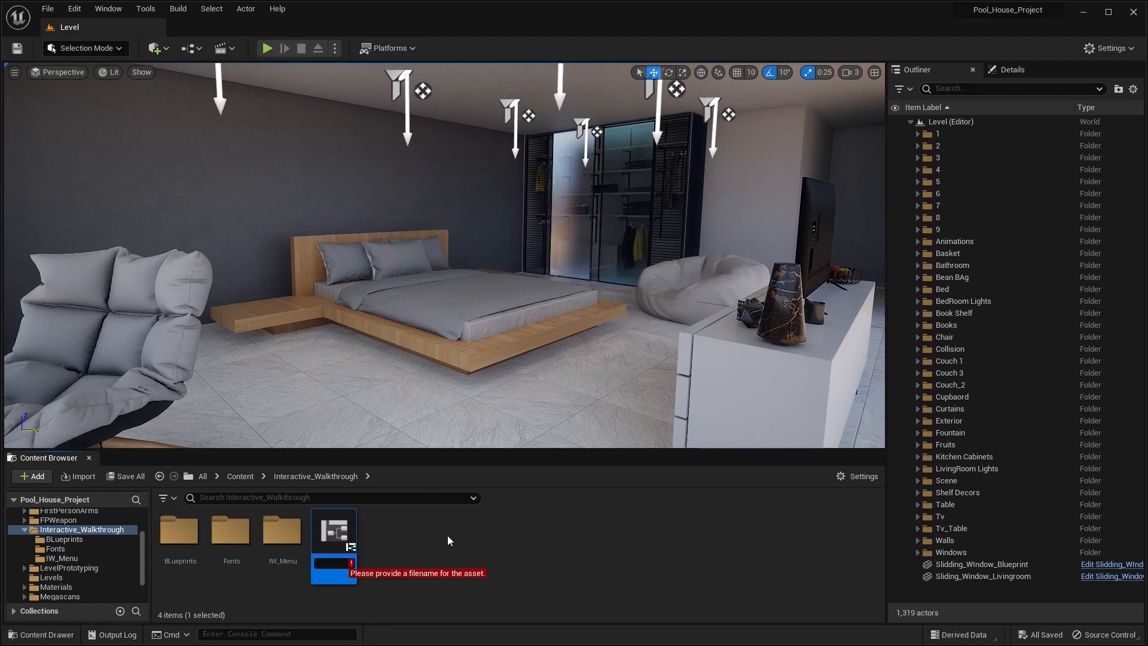
type("IW_")
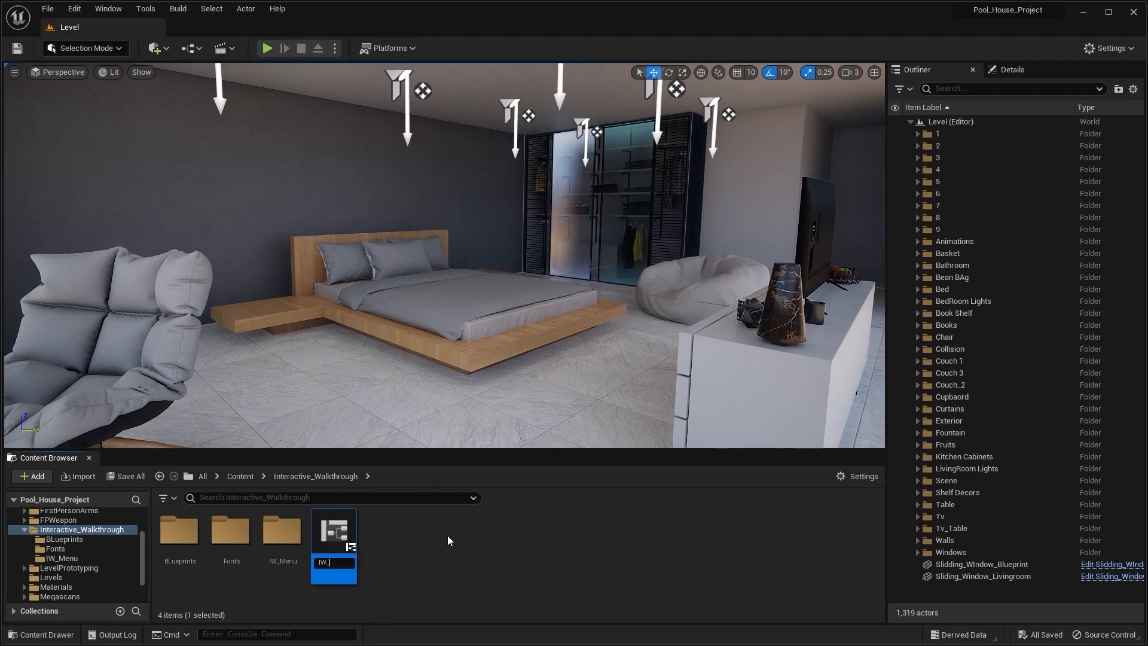
type("Widget")
key("Return")
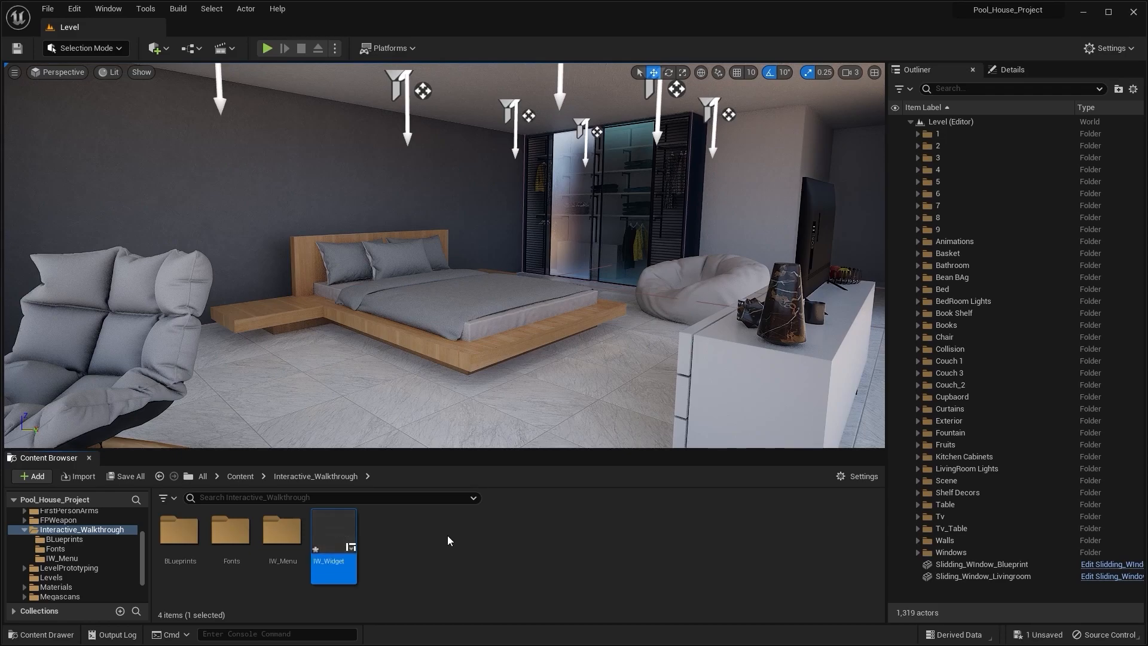
Open the IW_Widget blueprint and look over its event graph before returning to the designer view
double_click(352, 530)
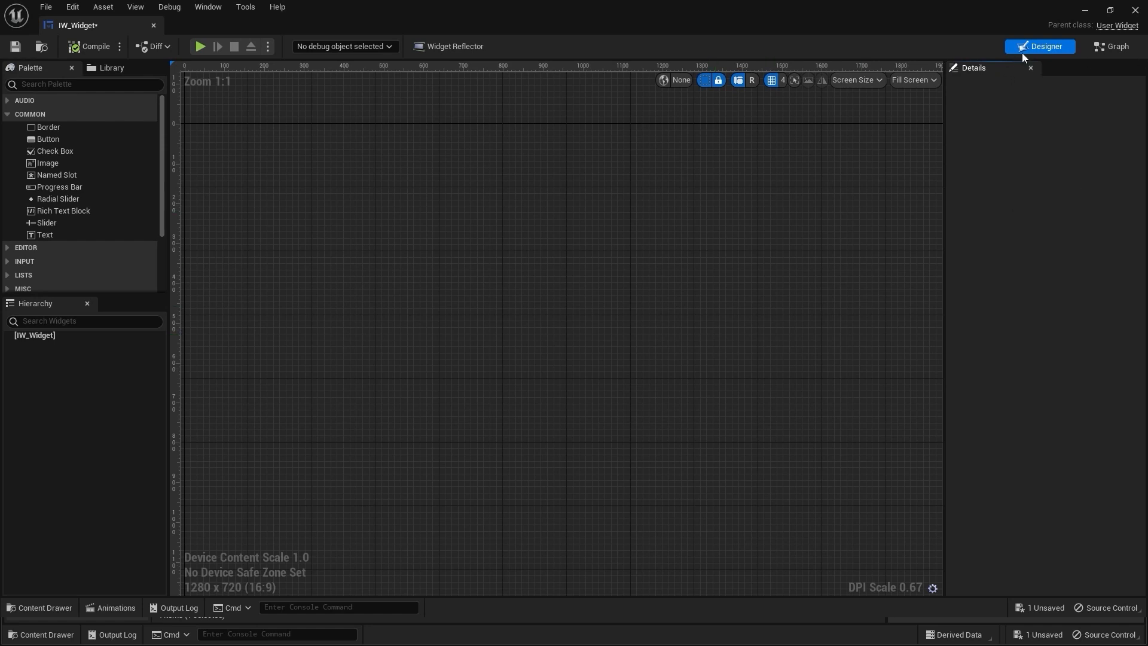
left_click(1106, 51)
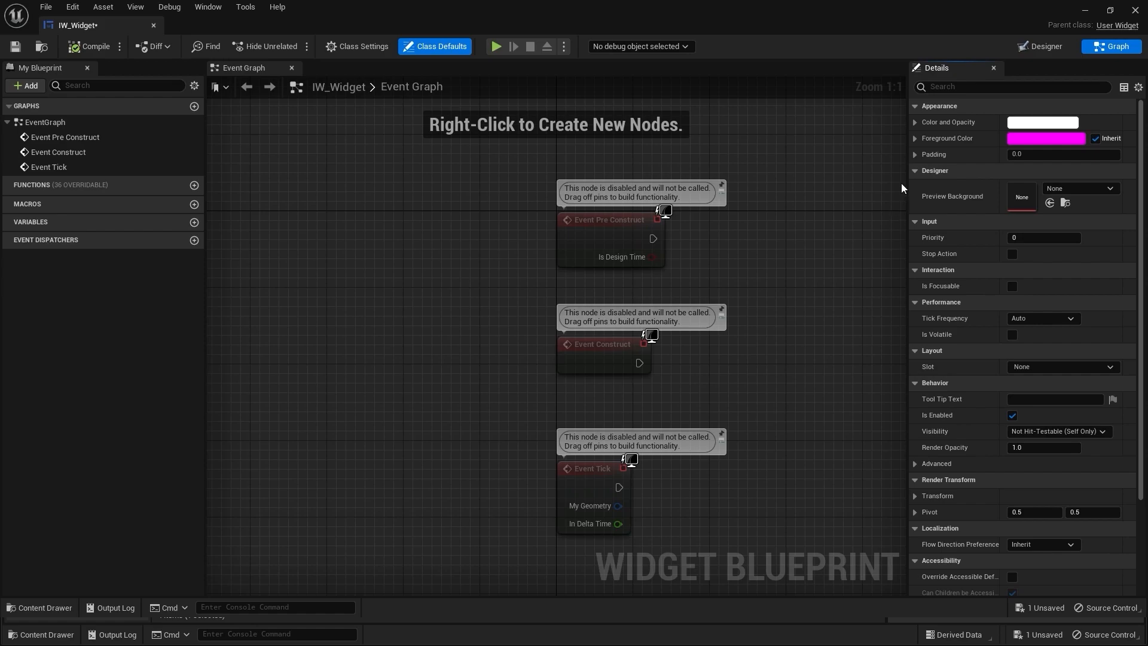
left_click(1039, 47)
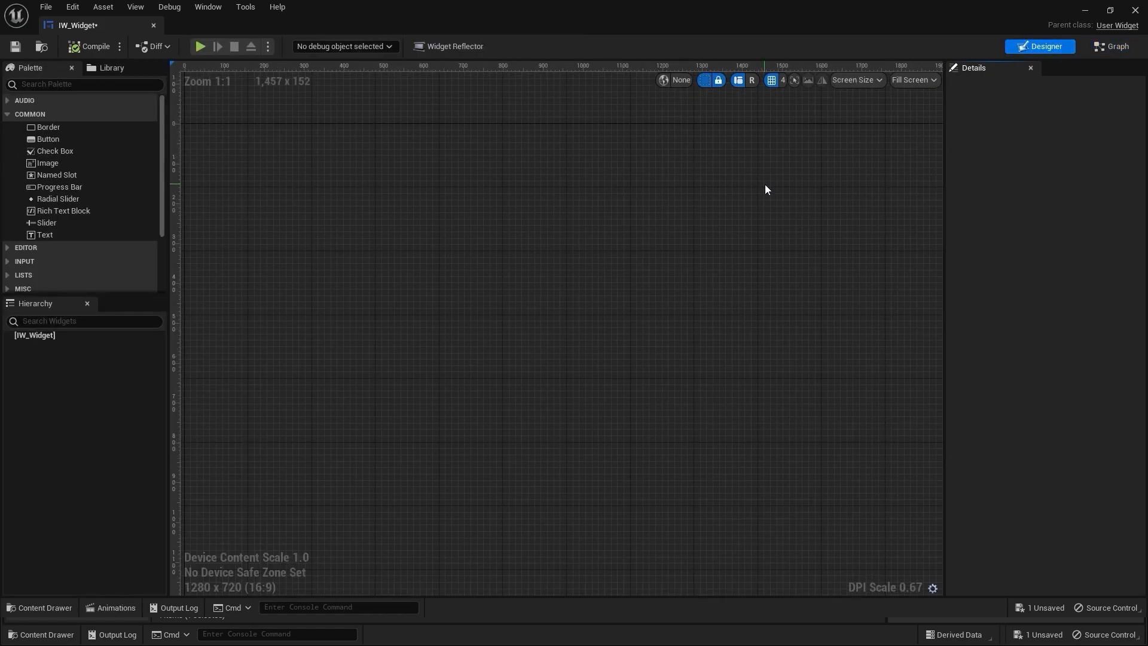
Set the designer preview to the 1080i, 1080p (HDTV, Blu-ray) television screen size
scroll(765, 190, "down", 5)
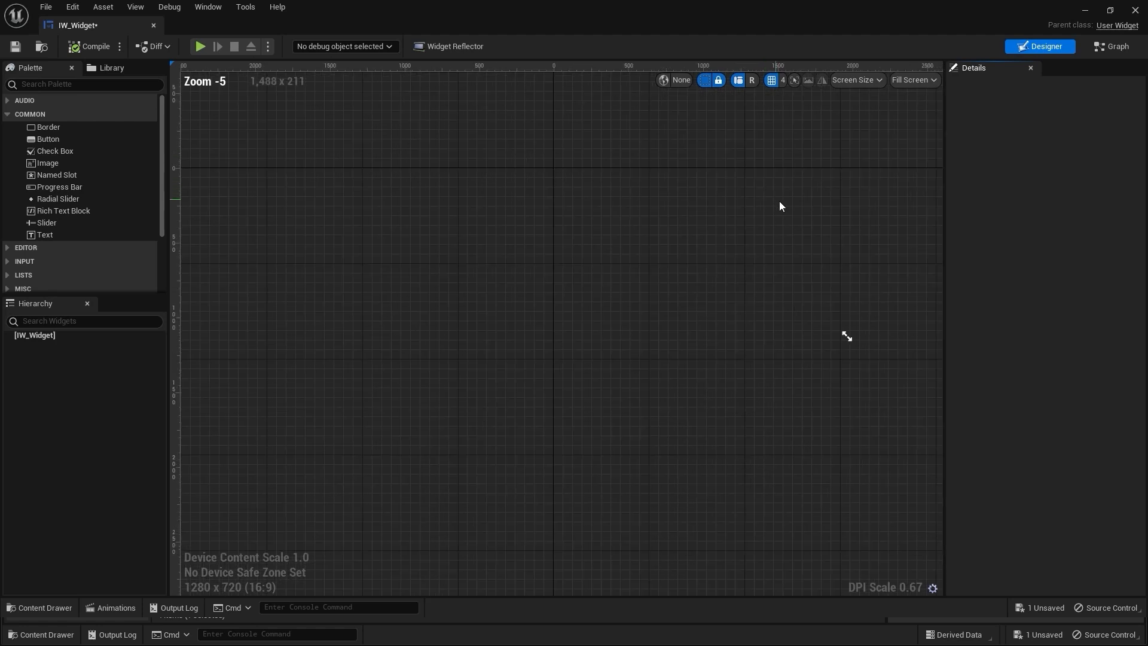
left_click(863, 83)
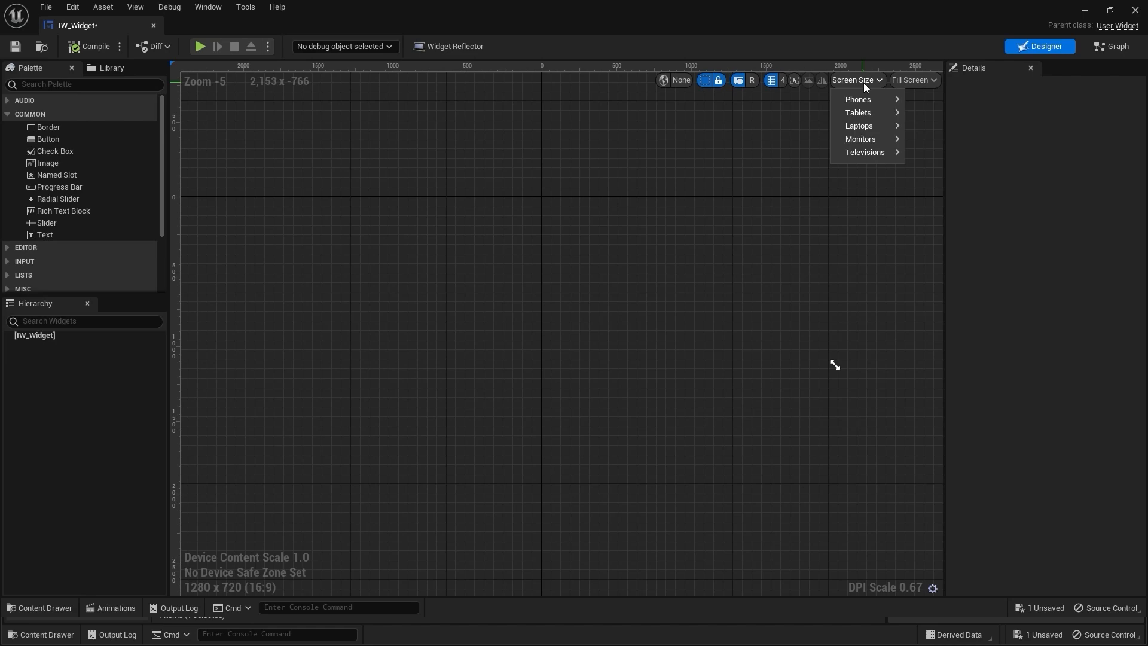
mouse_move(853, 157)
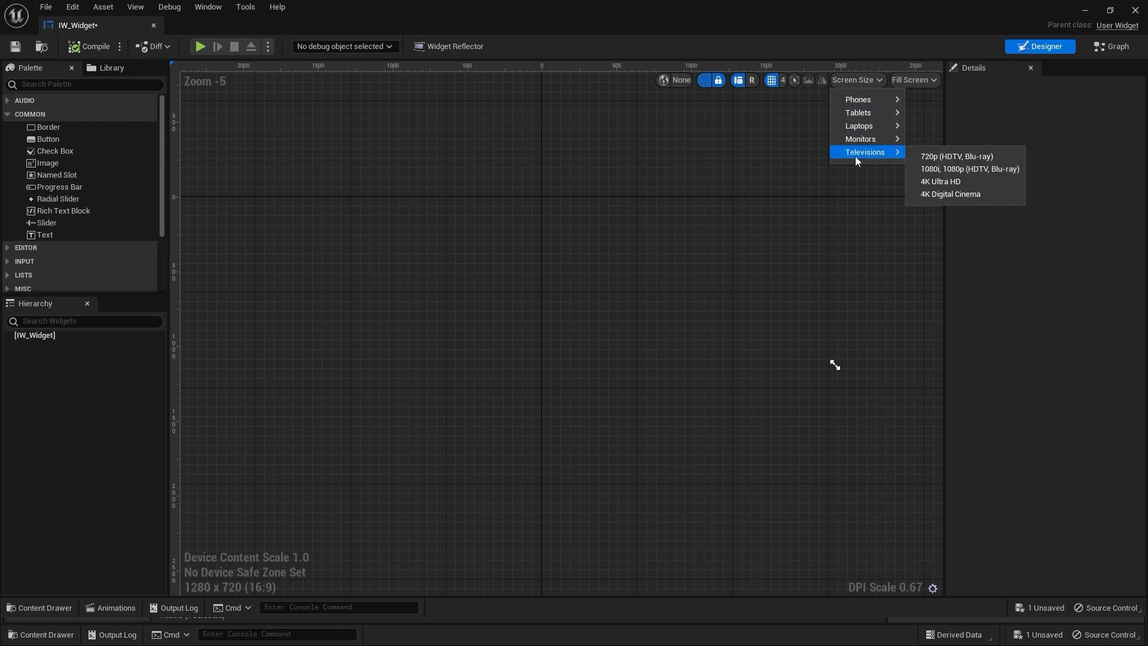
left_click(938, 169)
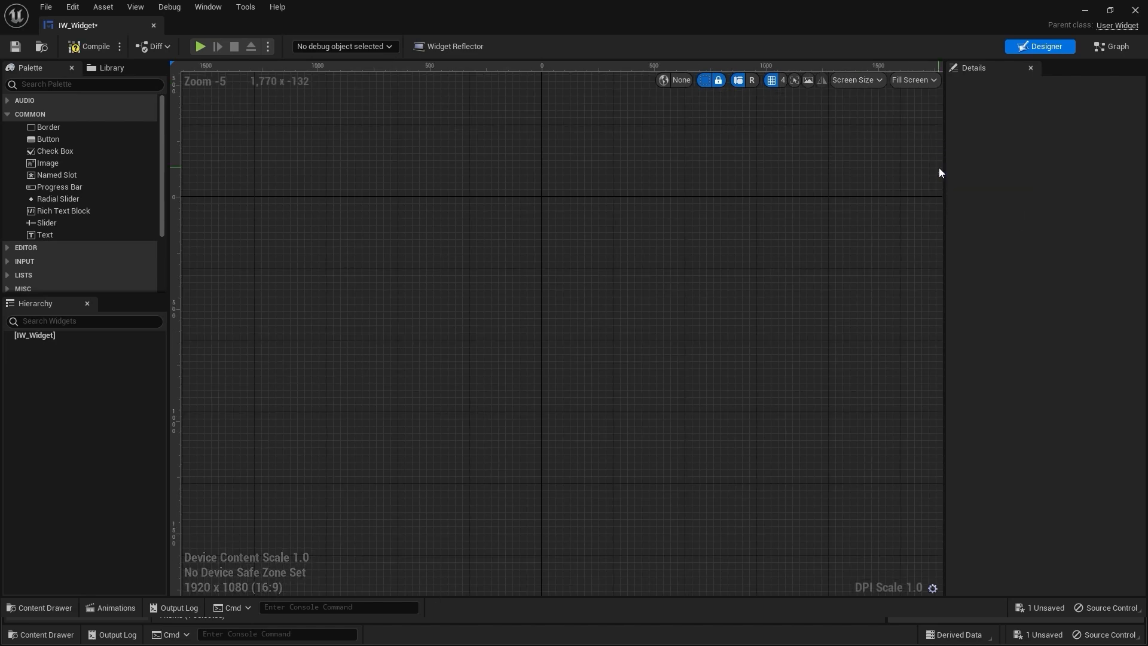
scroll(812, 235, "down", 5)
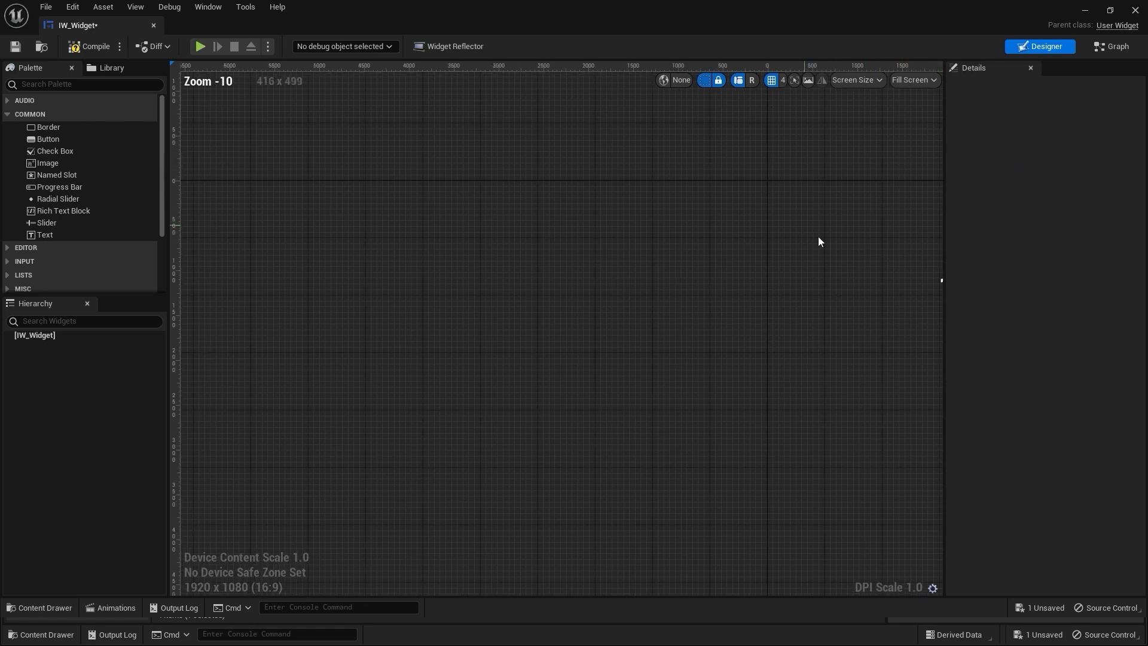
scroll(634, 239, "up", 4)
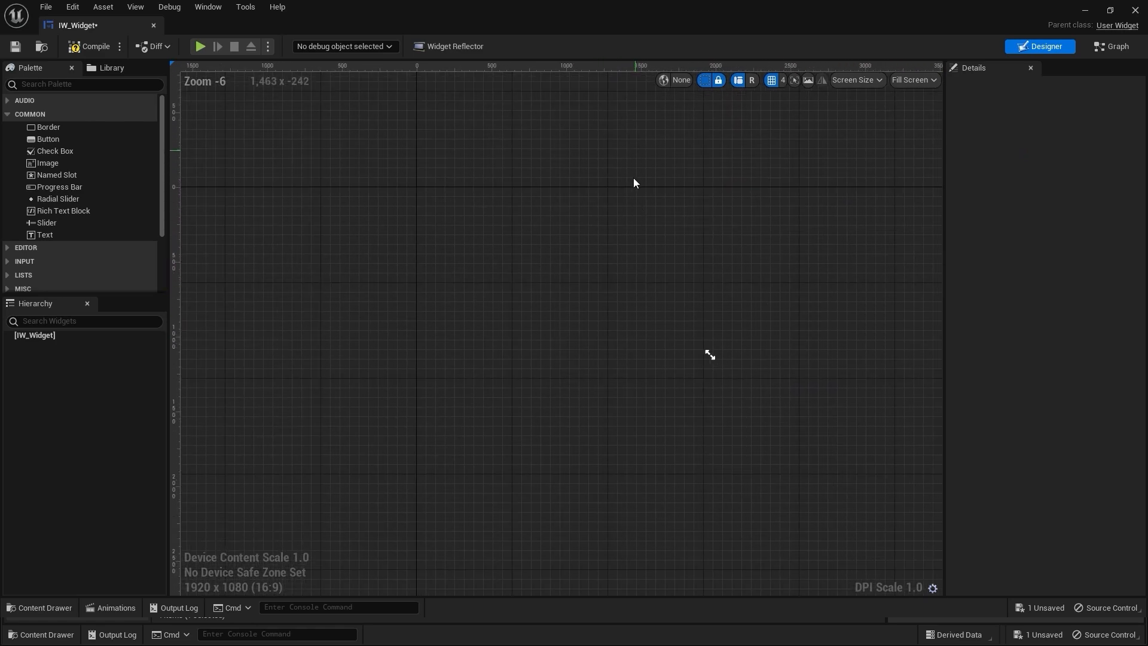
right_click_drag(648, 182, 590, 175)
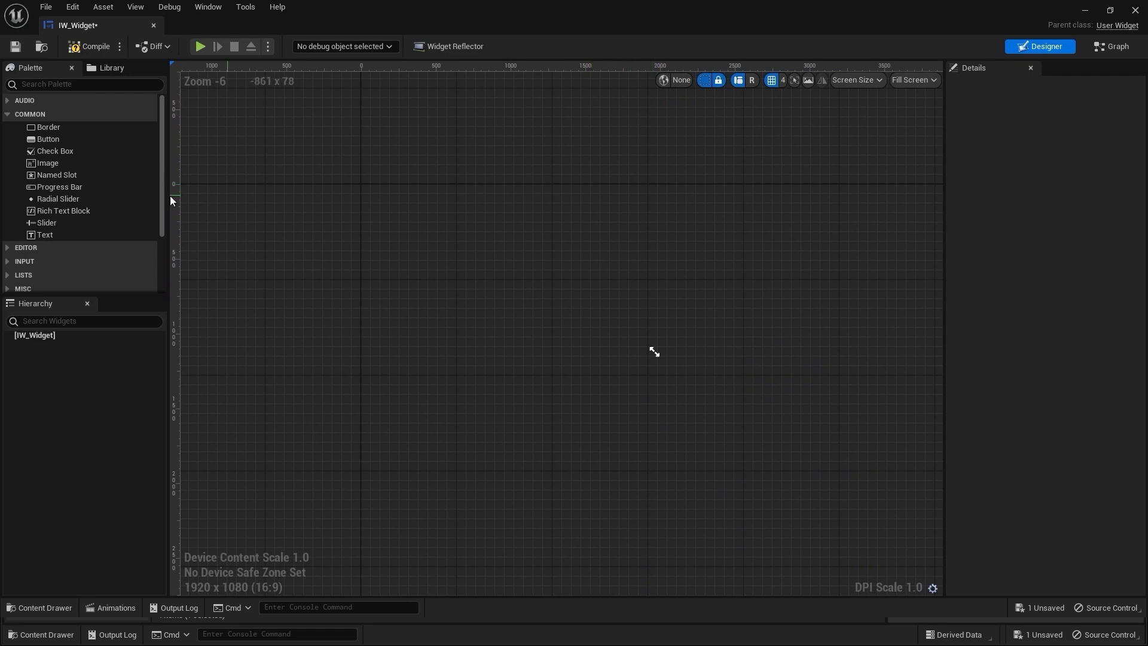
Add a Canvas Panel to IW_Widget as its root container
scroll(51, 206, "down", 5)
left_click(10, 219)
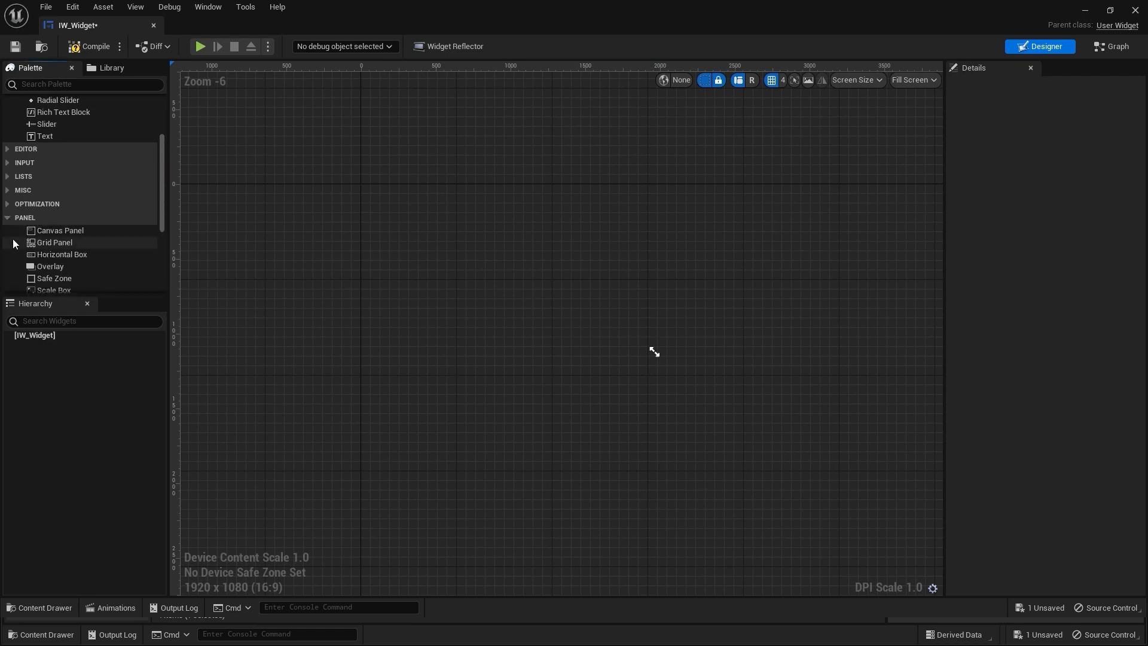
left_click_drag(56, 230, 558, 274)
scroll(557, 274, "up", 1)
right_click_drag(558, 274, 542, 300)
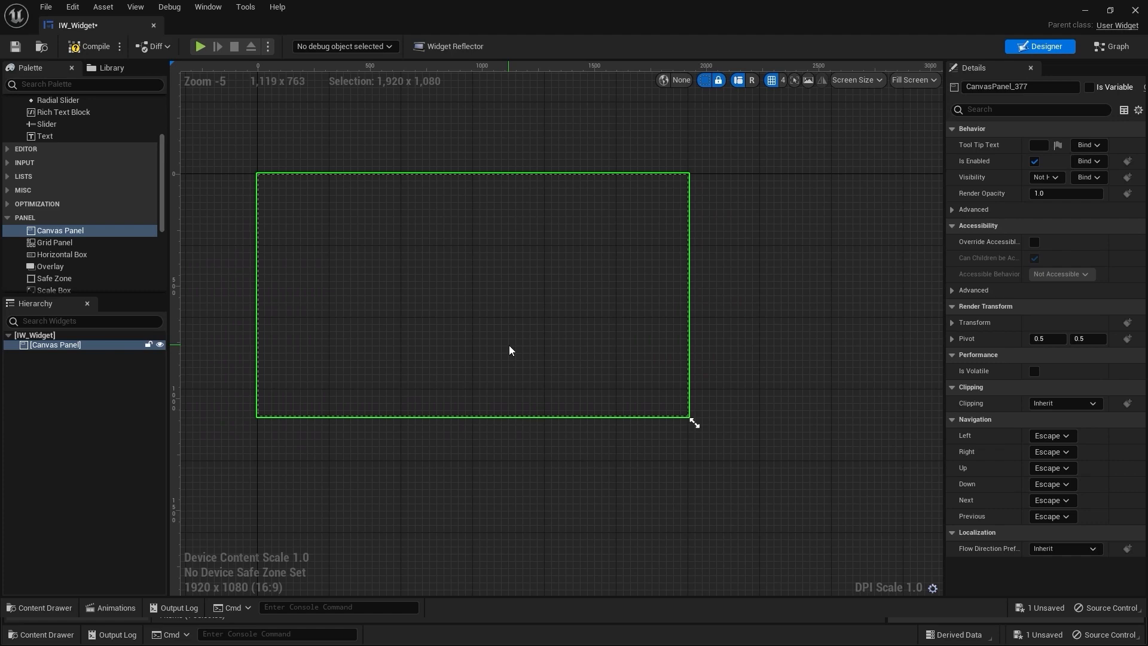
Place an Image widget near the middle of the canvas panel
scroll(32, 191, "up", 3)
left_click_drag(50, 164, 493, 294)
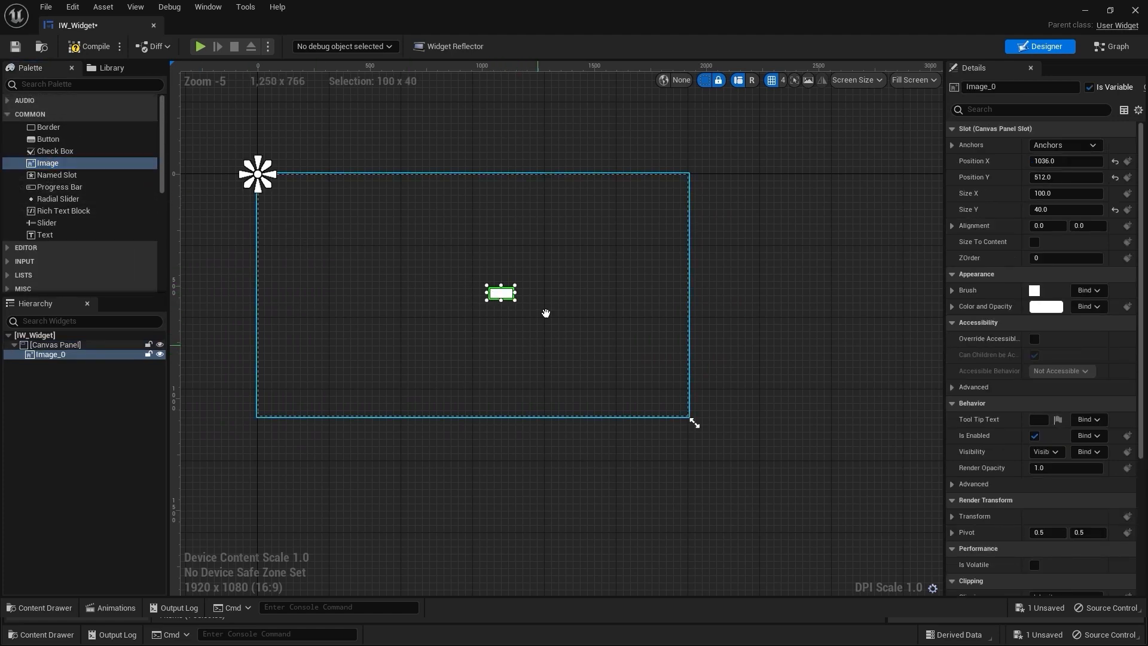
right_click_drag(544, 318, 548, 299)
Assign the Complete texture from the IW_Menu folder as the brush image of the placed Image widget
key("ctrl+space")
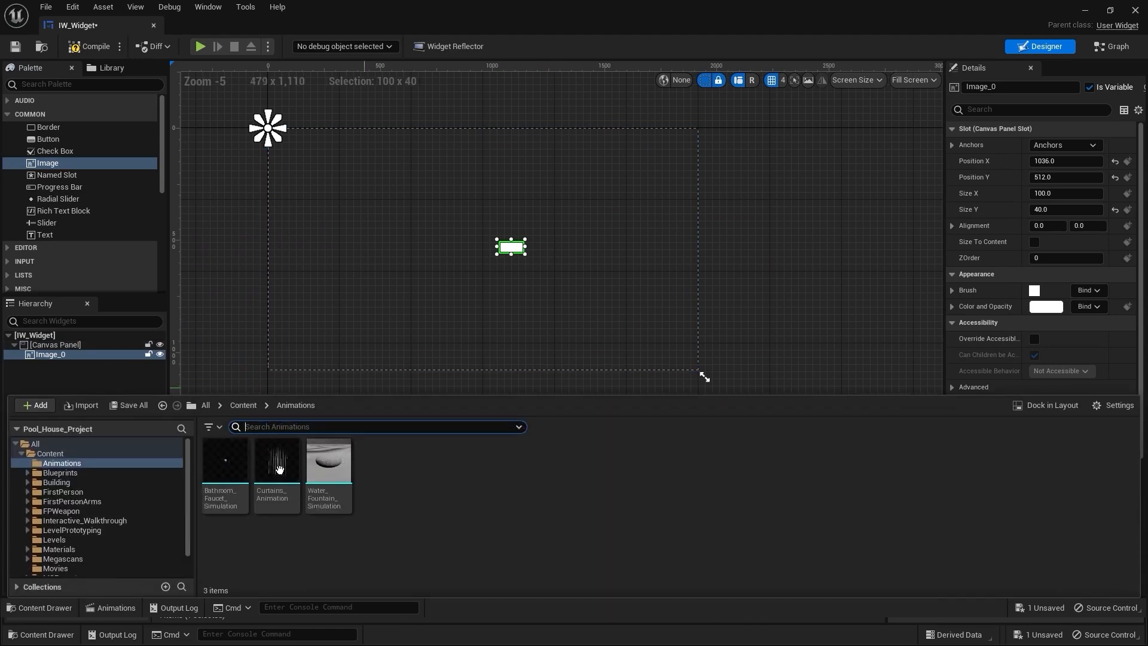
left_click(115, 520)
double_click(327, 470)
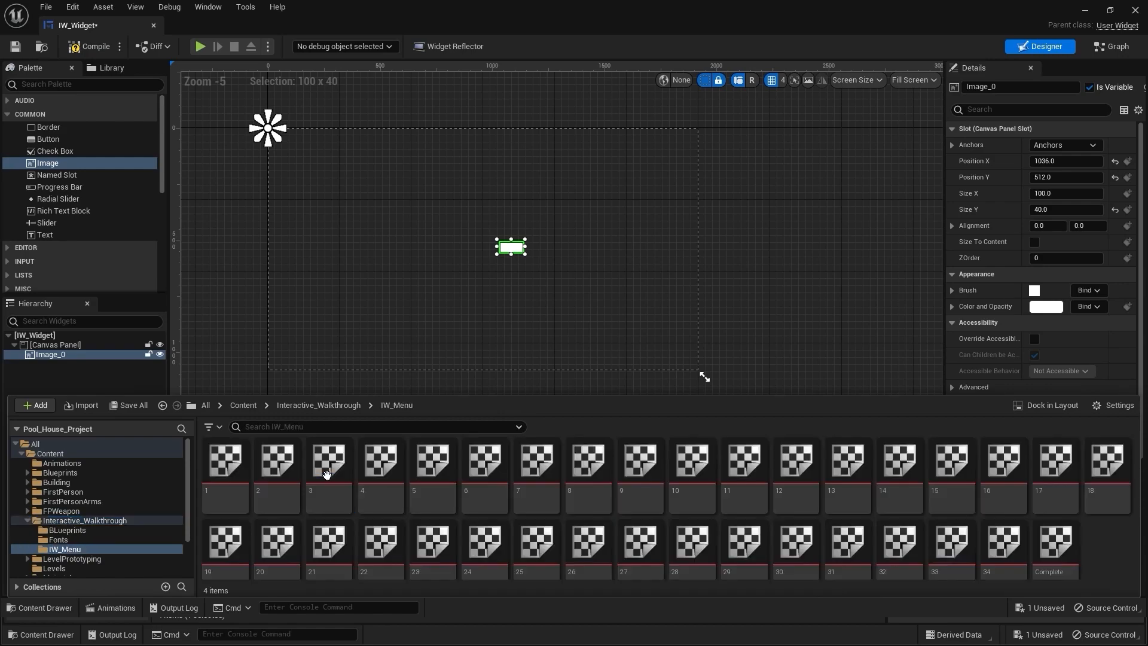
scroll(563, 522, "down", 4)
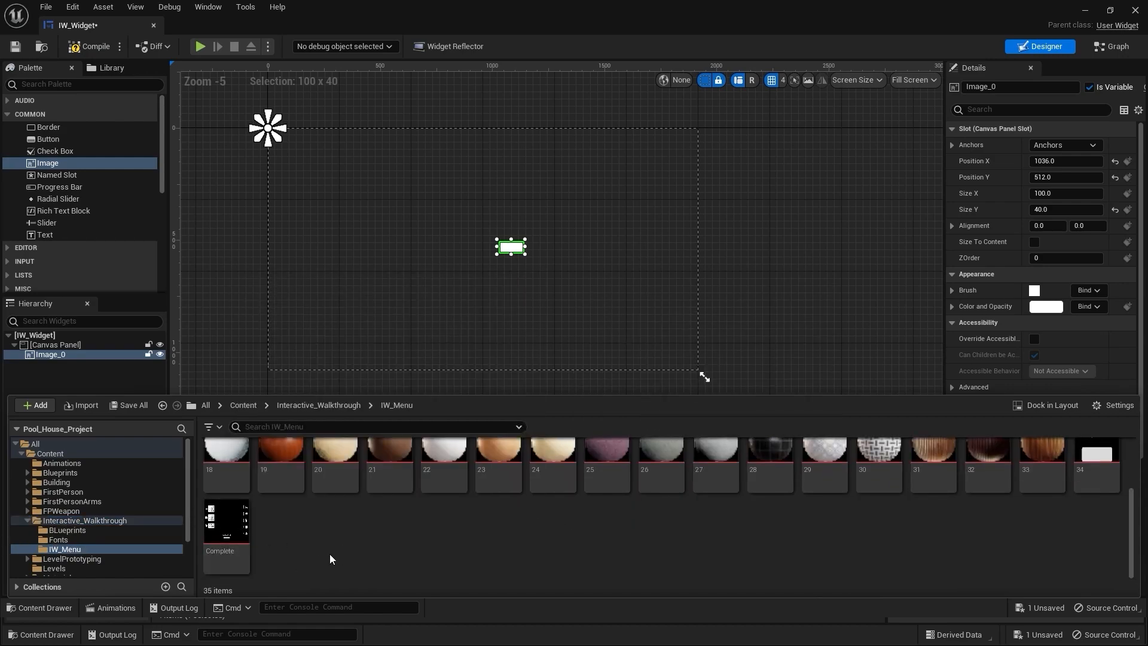
left_click(951, 289)
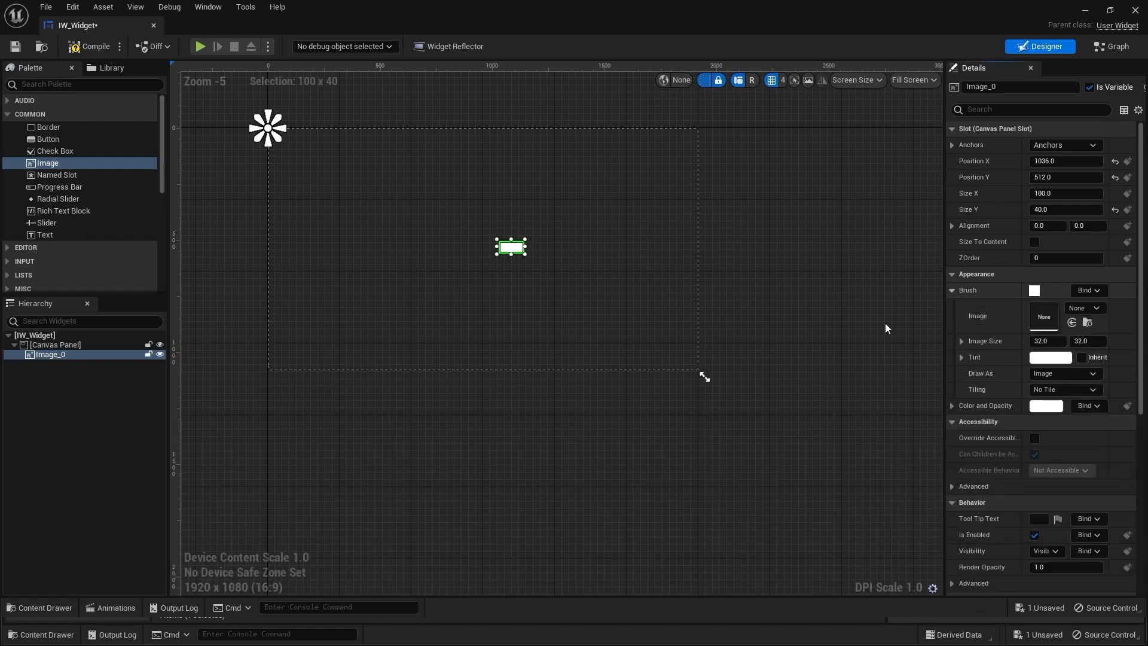
key("ctrl+space")
mouse_move(226, 526)
left_mouse_down()
mouse_move(669, 286)
mouse_move(969, 323)
left_mouse_up()
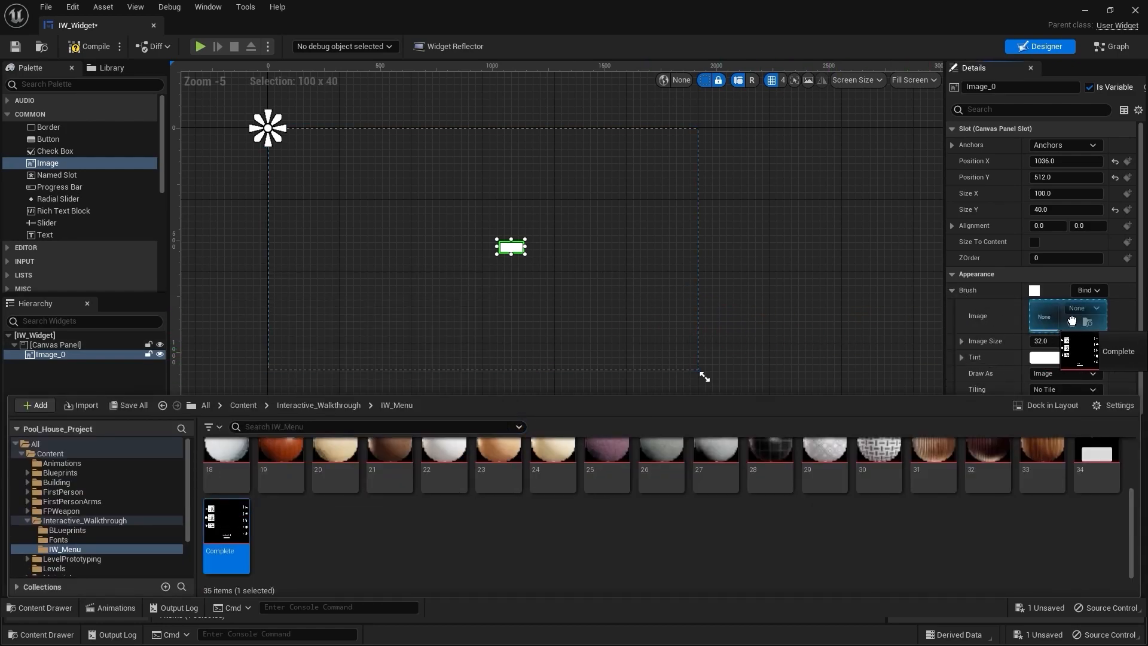
left_click(738, 323)
right_click_drag(758, 299, 755, 355)
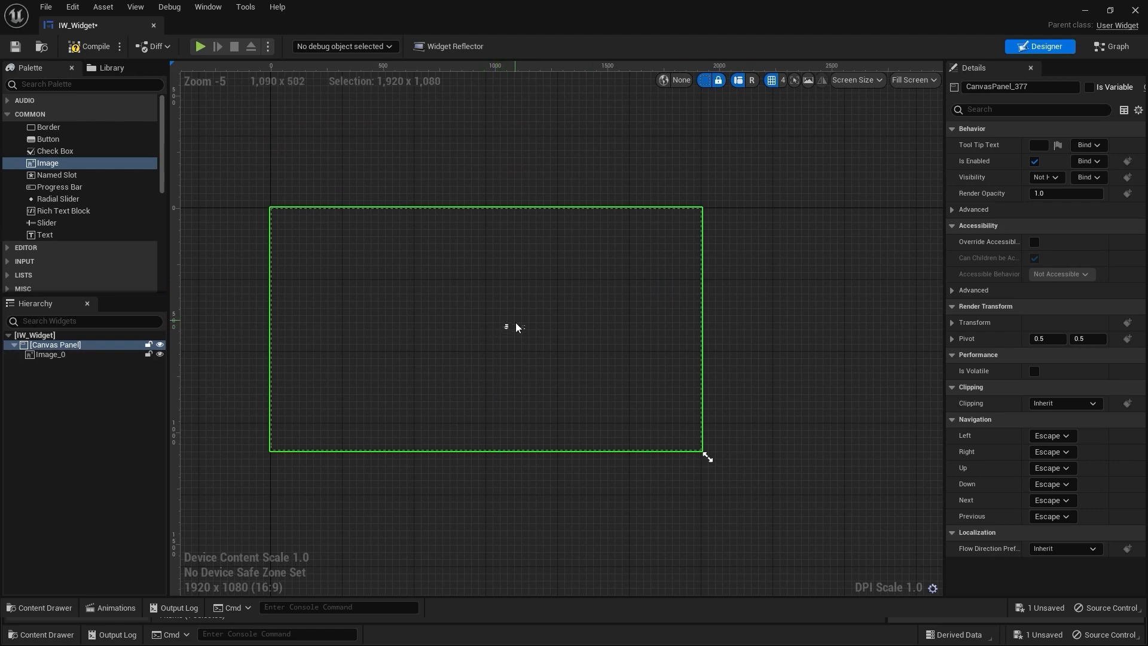
Rename the Image widget in the canvas panel as Main Menu
left_click(50, 354)
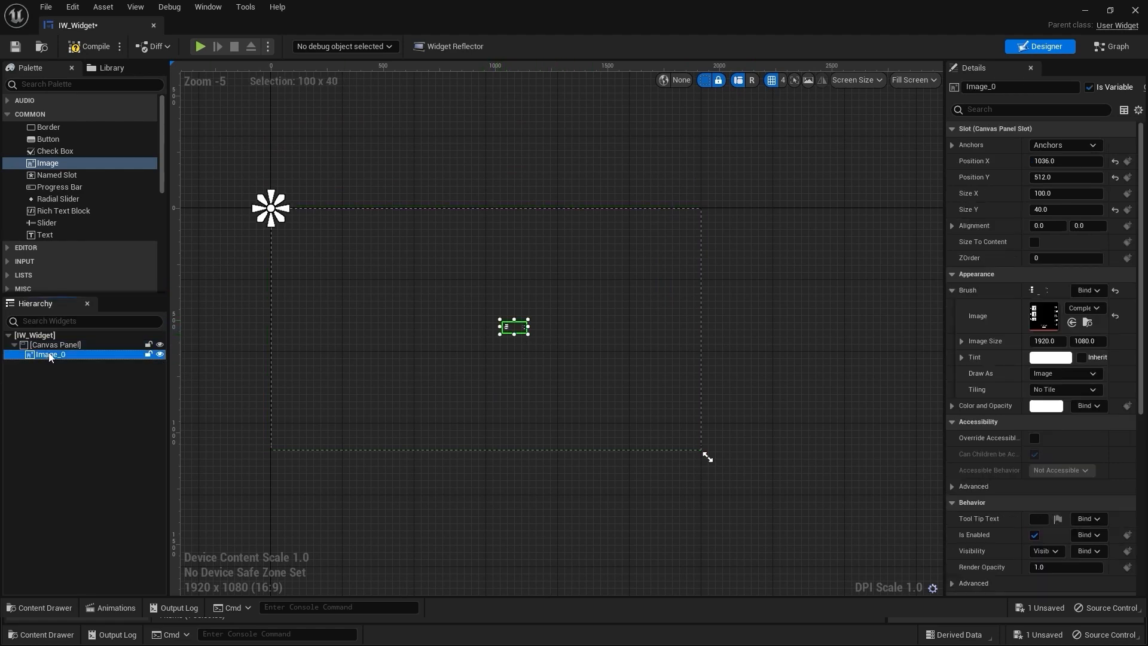
right_click_drag(571, 338, 594, 323)
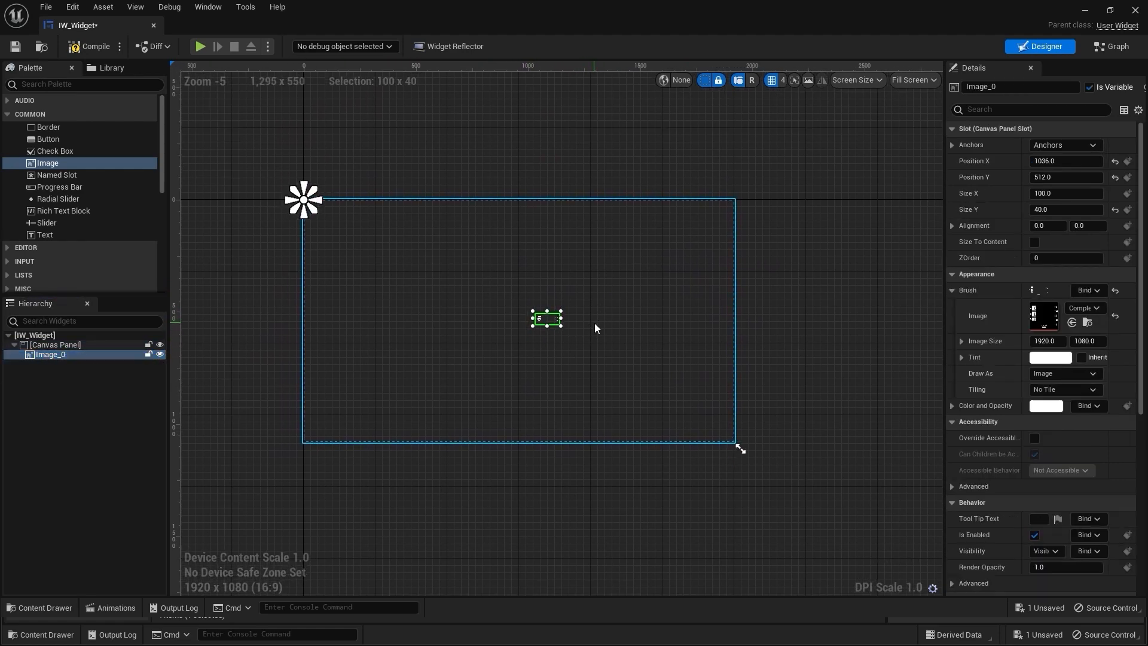
double_click(69, 354)
type("Main Menu")
key("Return")
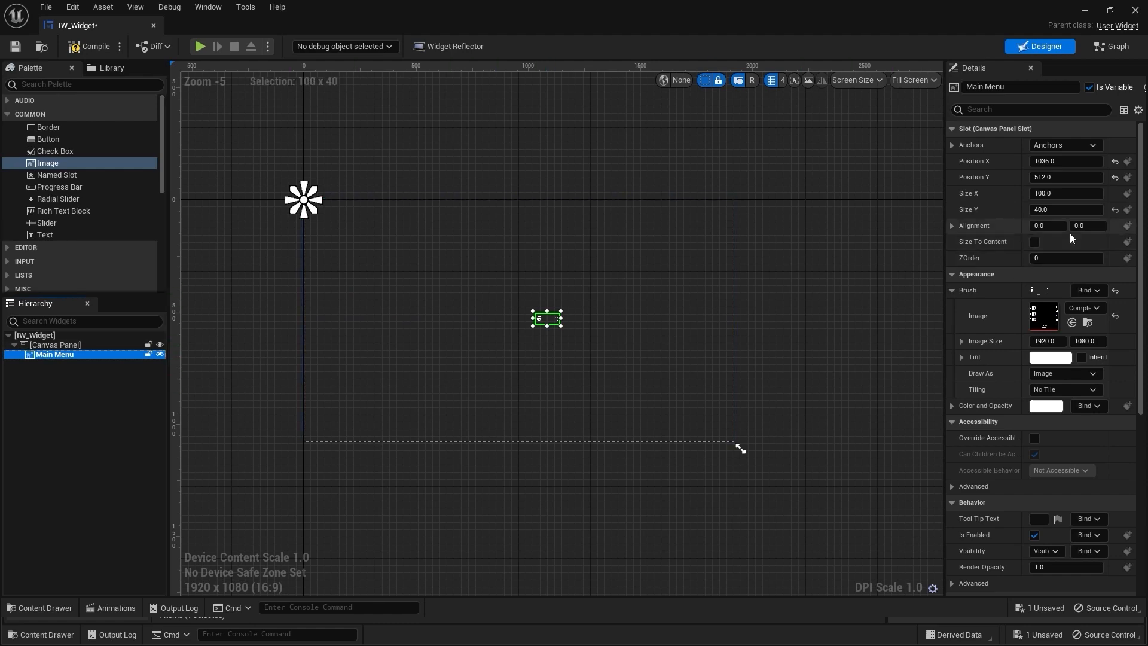
Enable Size To Content for Main Menu and align it with the canvas origin at position X 0, Y 0
left_click(1034, 242)
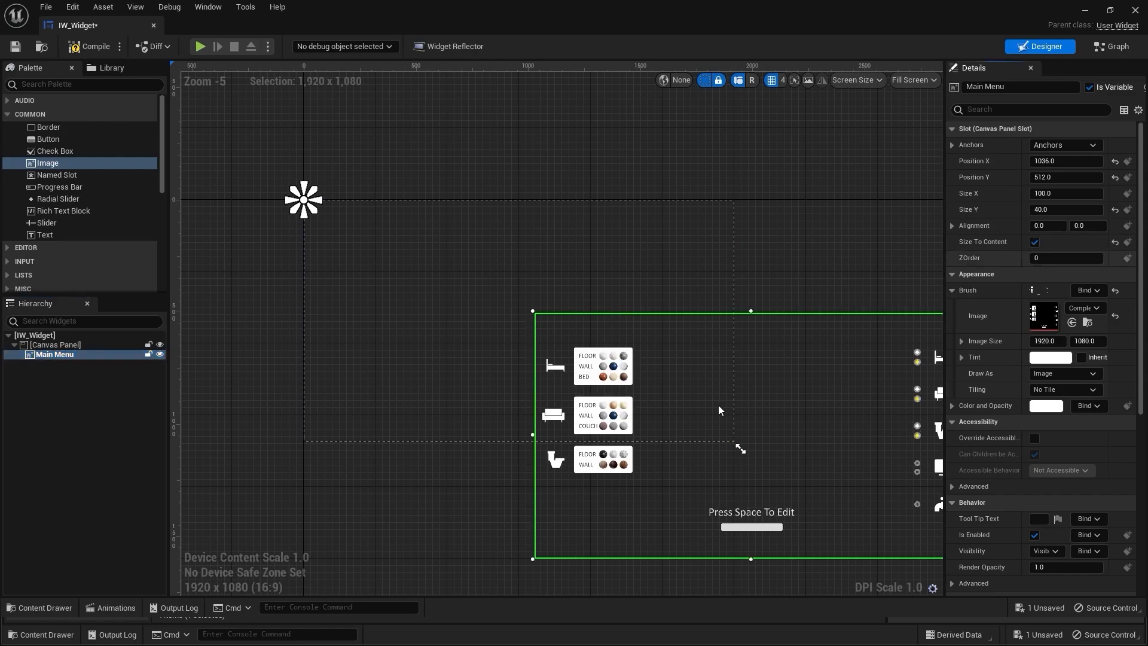
left_click_drag(787, 425, 686, 373)
right_click_drag(396, 314, 637, 510)
scroll(620, 405, "up", 2)
left_click_drag(707, 443, 647, 397)
scroll(642, 408, "up", 4)
right_click_drag(628, 440, 691, 545)
left_click_drag(677, 463, 622, 427)
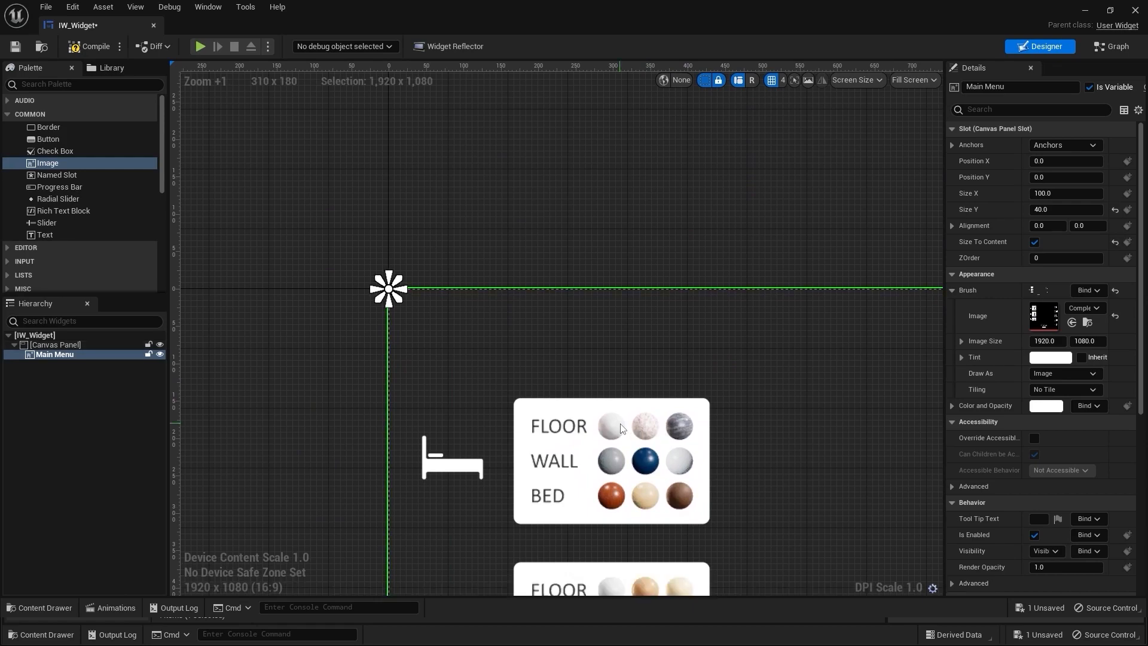
Set the render opacity of the Main Menu image to 0.5
scroll(627, 425, "down", 3)
right_click_drag(653, 421, 477, 341)
scroll(480, 346, "down", 5)
right_click_drag(595, 458, 616, 445)
scroll(510, 367, "up", 3)
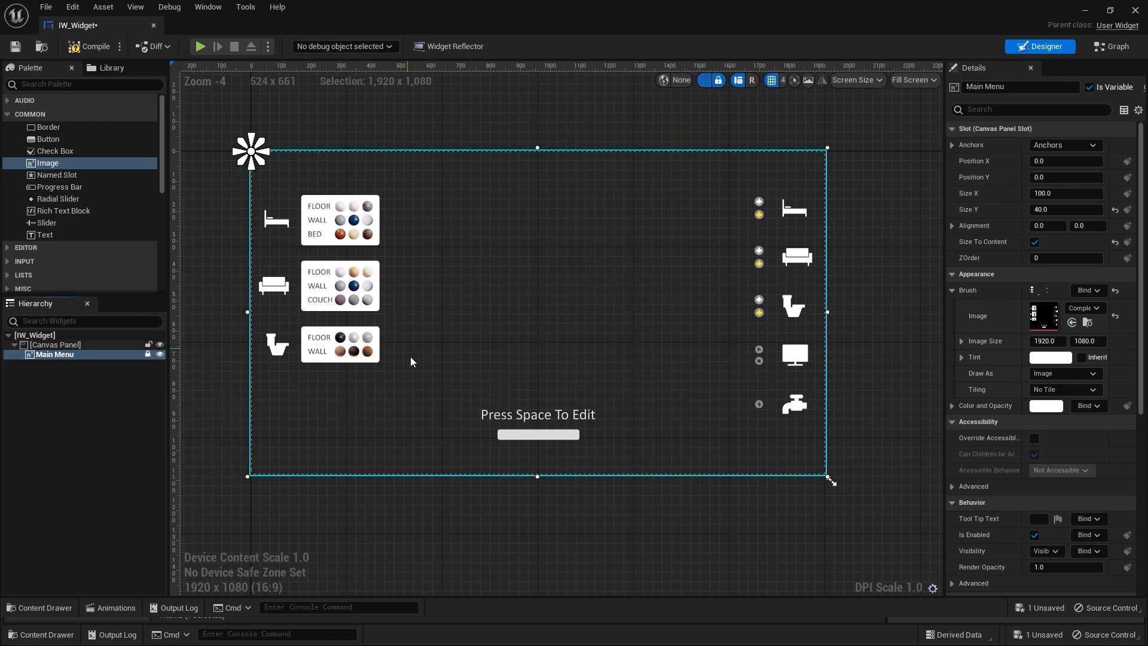
right_click_drag(410, 357, 426, 385)
left_click(102, 354)
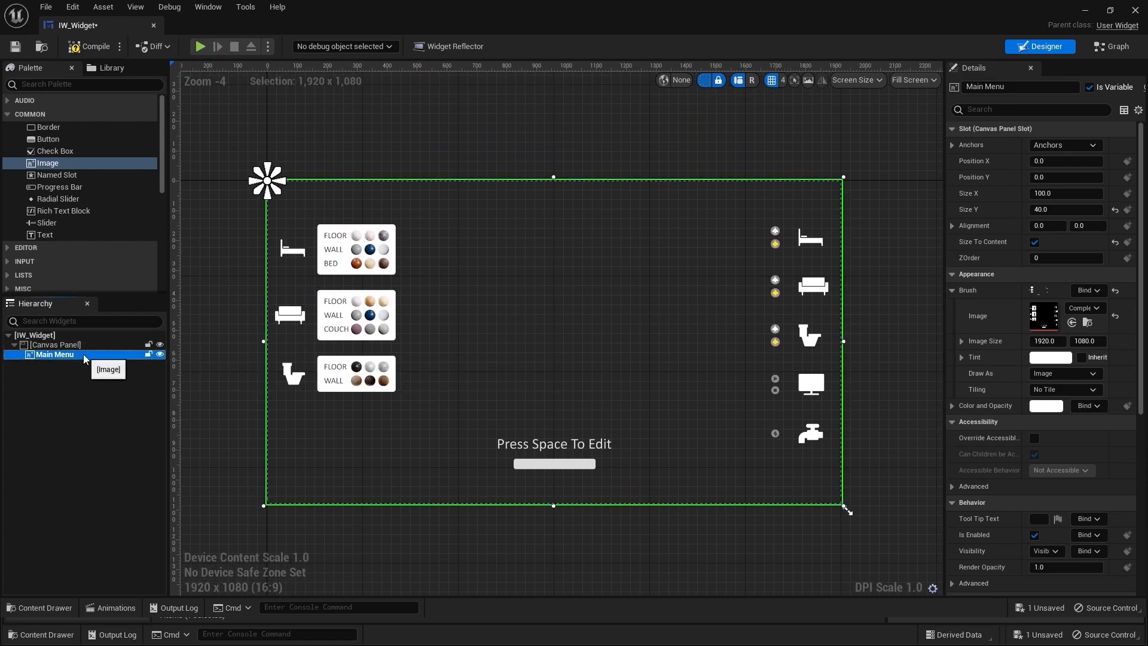
scroll(1042, 451, "down", 5)
left_click(1041, 470)
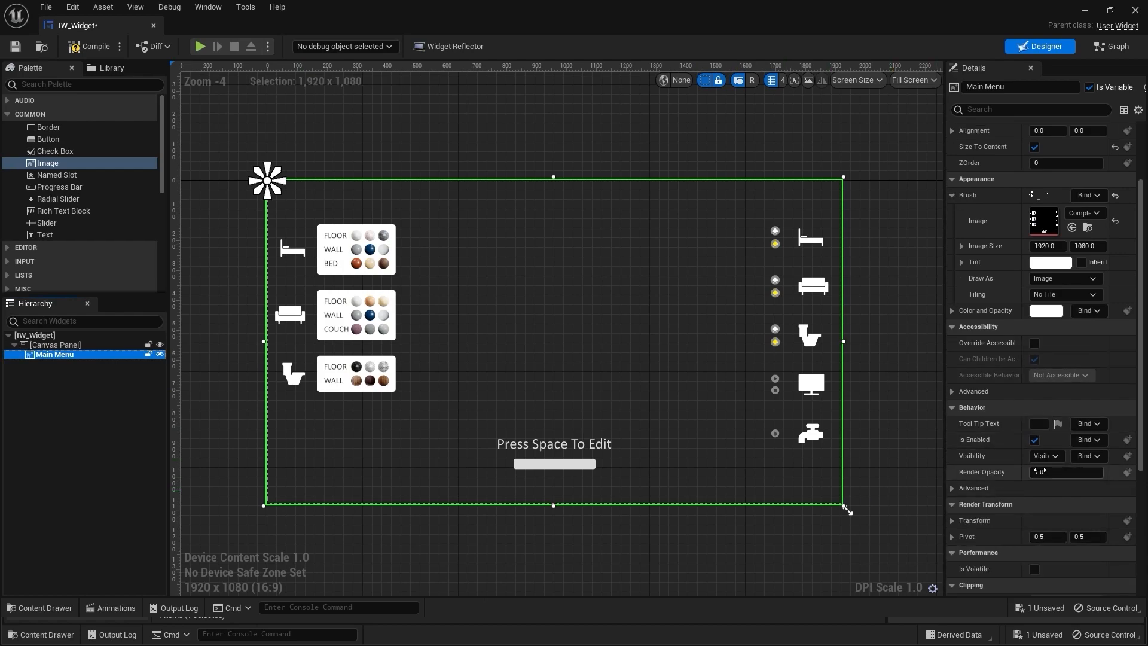
type("0.5")
key("Return")
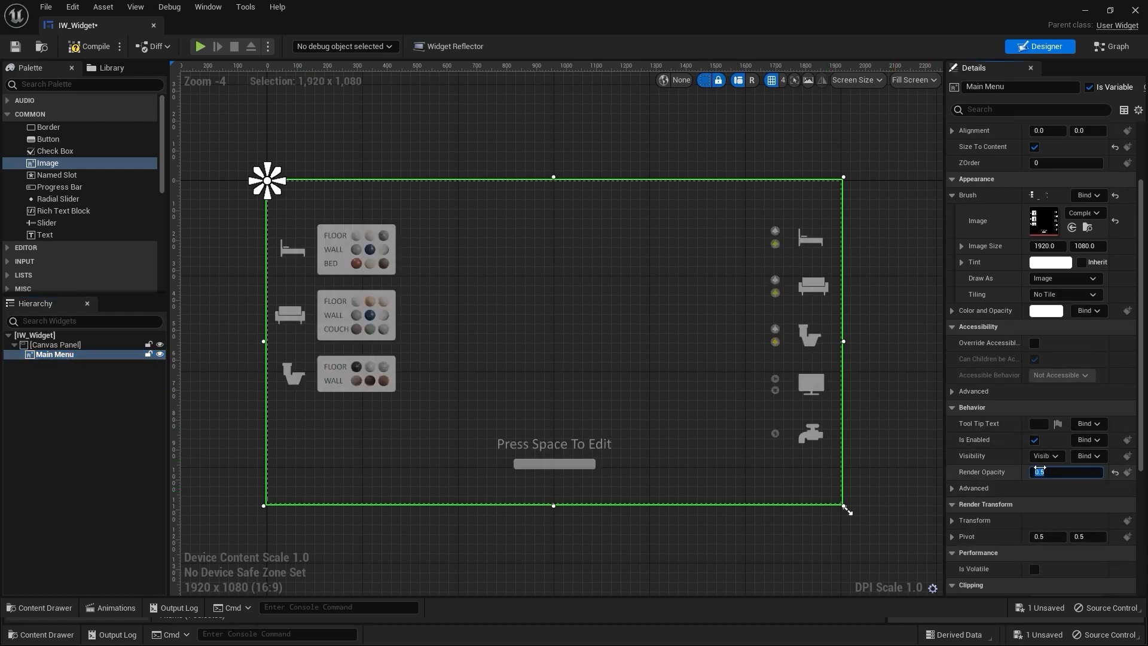
Lock the Main Menu image against selection on the canvas
left_click(149, 354)
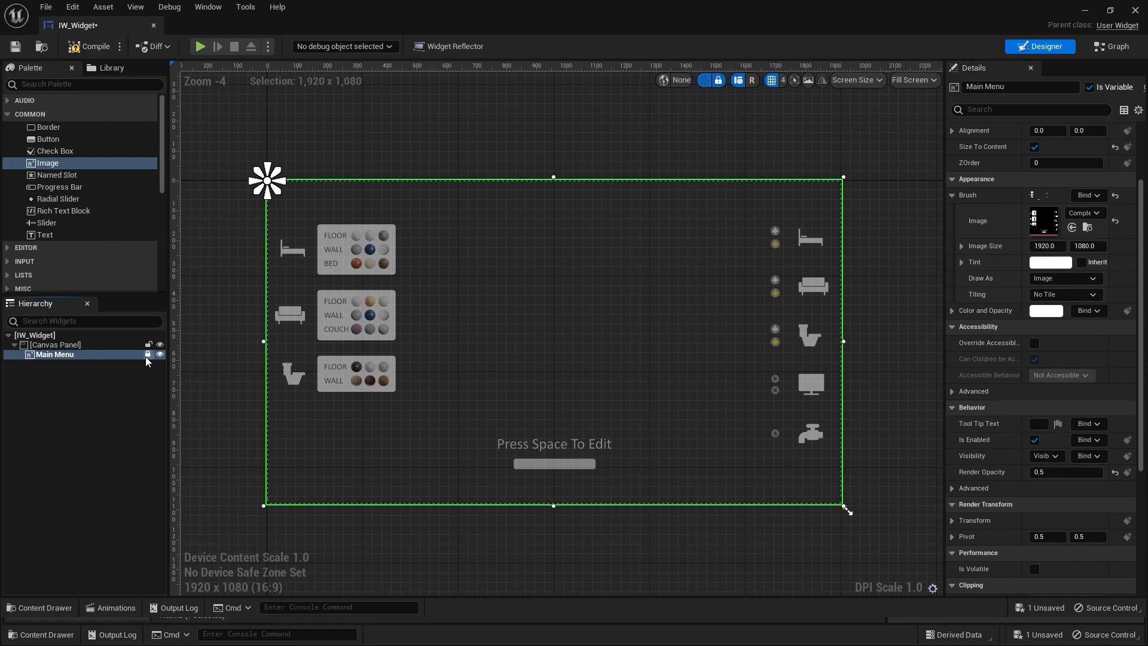
right_click_drag(395, 327, 415, 322)
left_click(427, 323)
right_click_drag(539, 337, 512, 326)
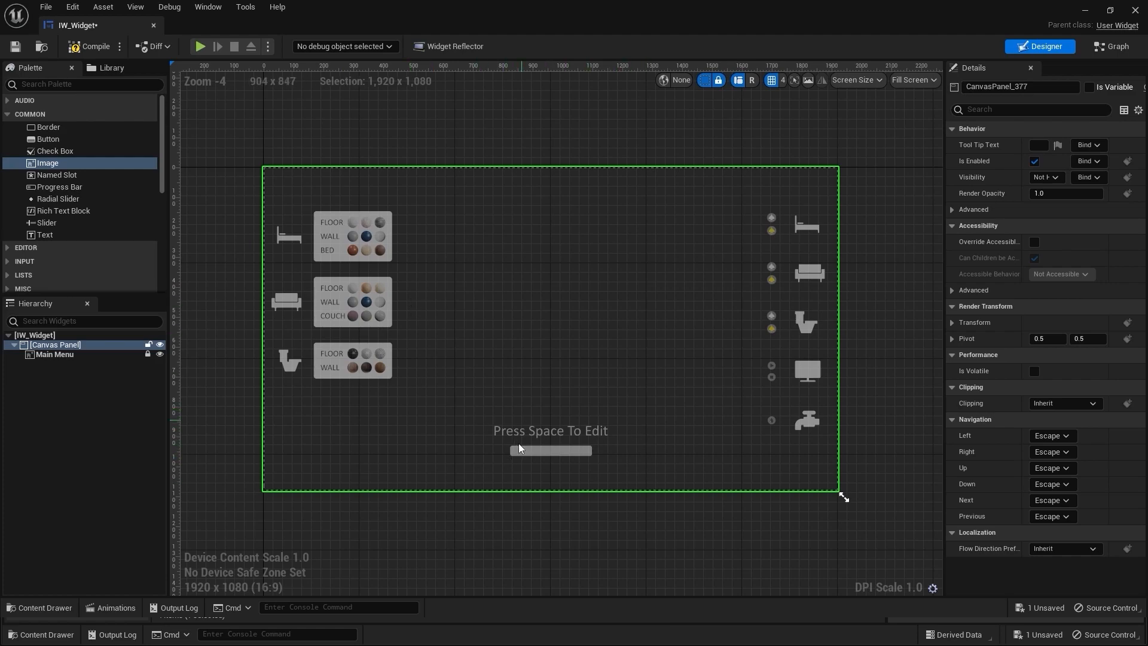
Add a second Image widget to the canvas with texture 34 as its brush, sized to its content
left_click_drag(90, 163, 494, 278)
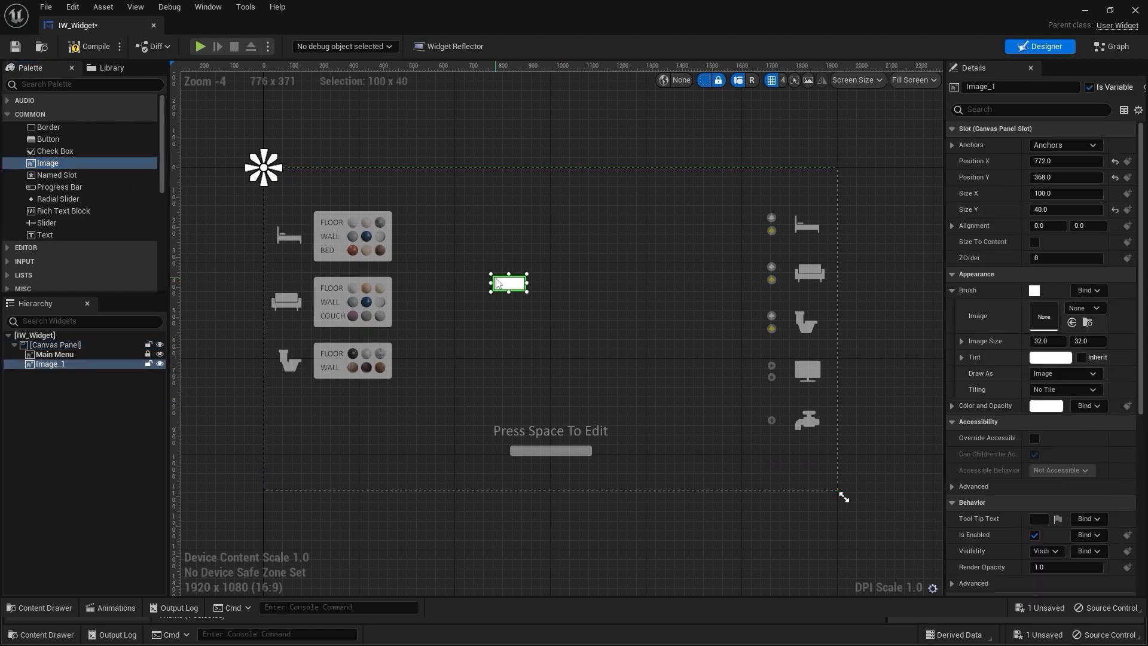
key("ctrl+space")
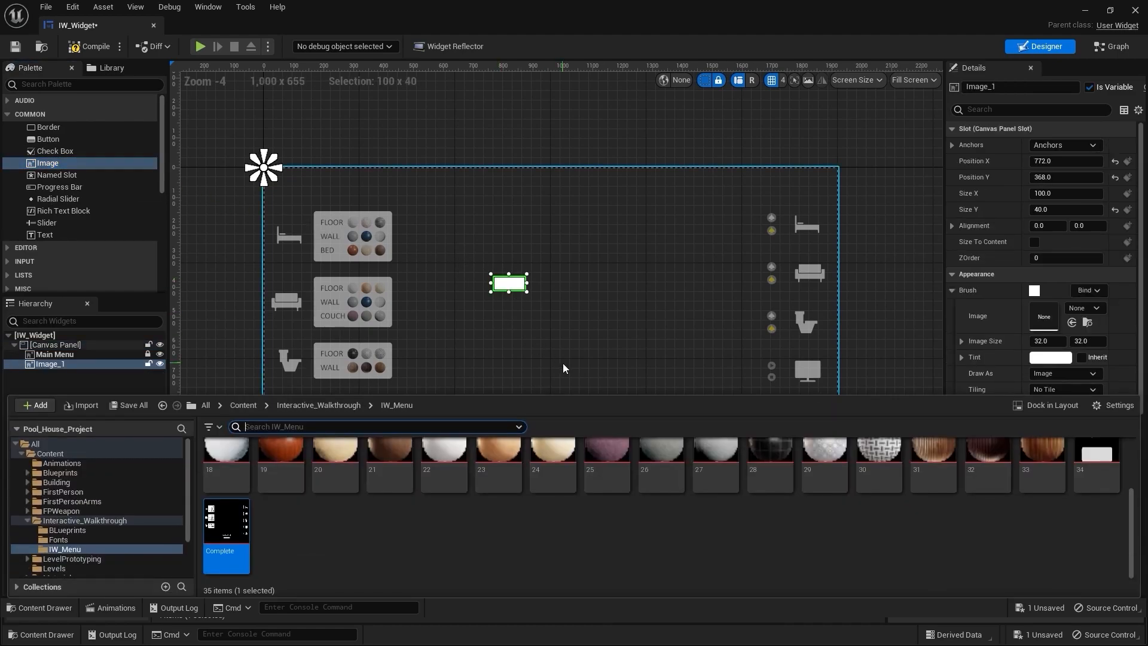
scroll(522, 507, "up", 2)
scroll(956, 509, "down", 2)
scroll(1017, 514, "up", 2)
mouse_move(1097, 541)
left_mouse_down()
mouse_move(1069, 453)
mouse_move(1054, 328)
mouse_move(1040, 321)
left_mouse_up()
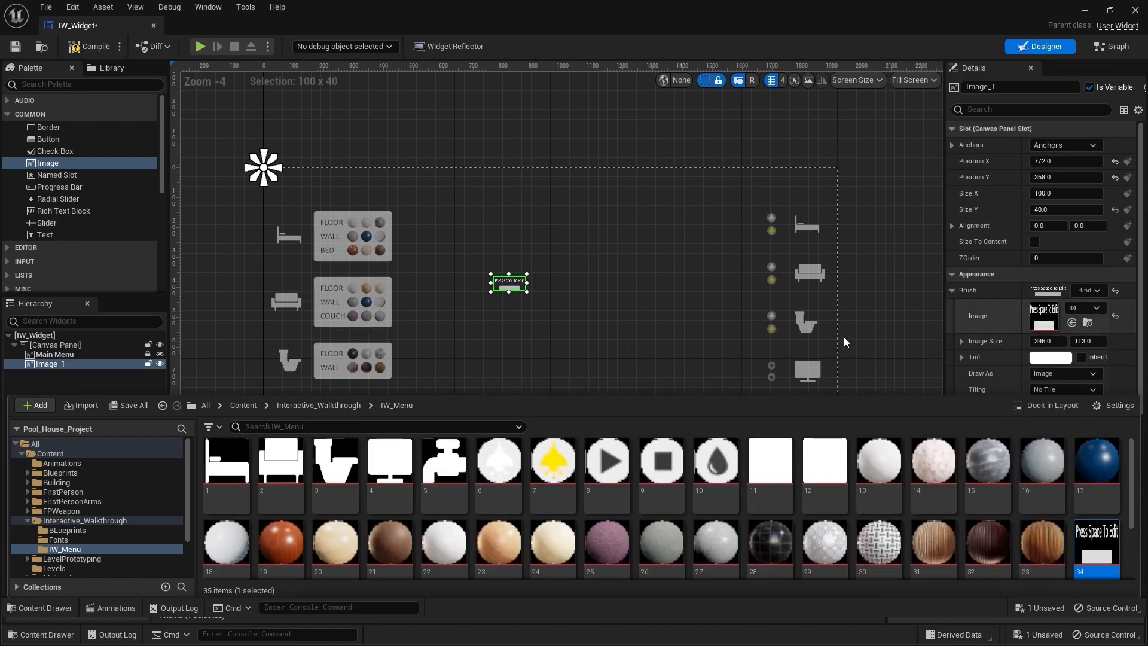
left_click(1035, 241)
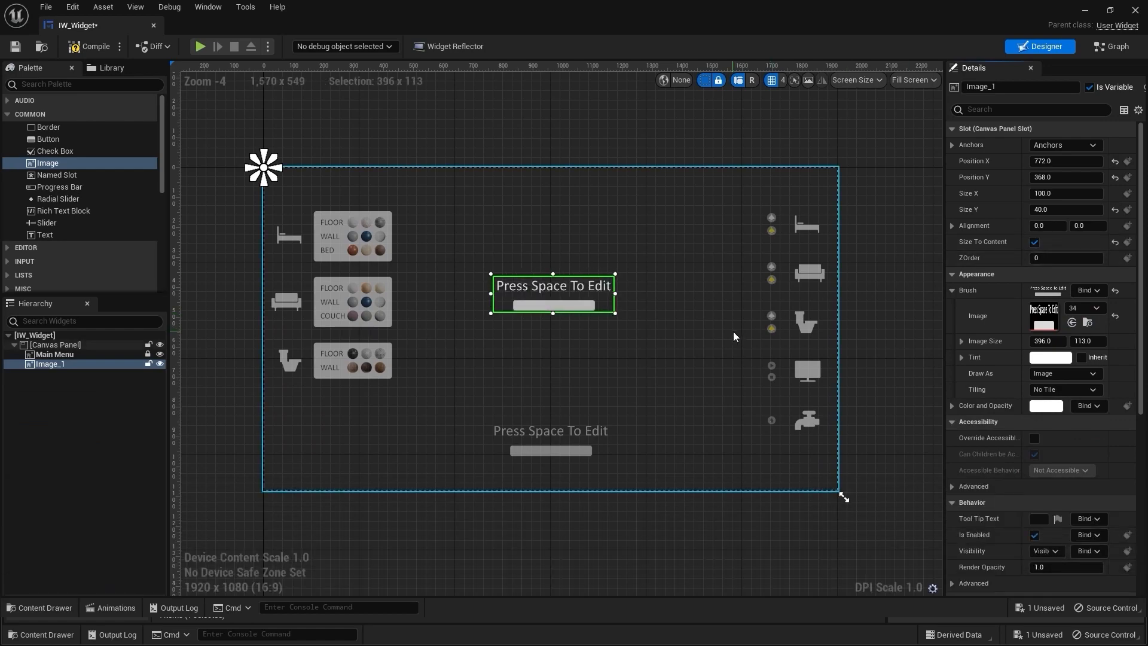
Move the new image over the faded "Press Space To Edit" prompt, to position X 760, Y 852
scroll(733, 332, "up", 2)
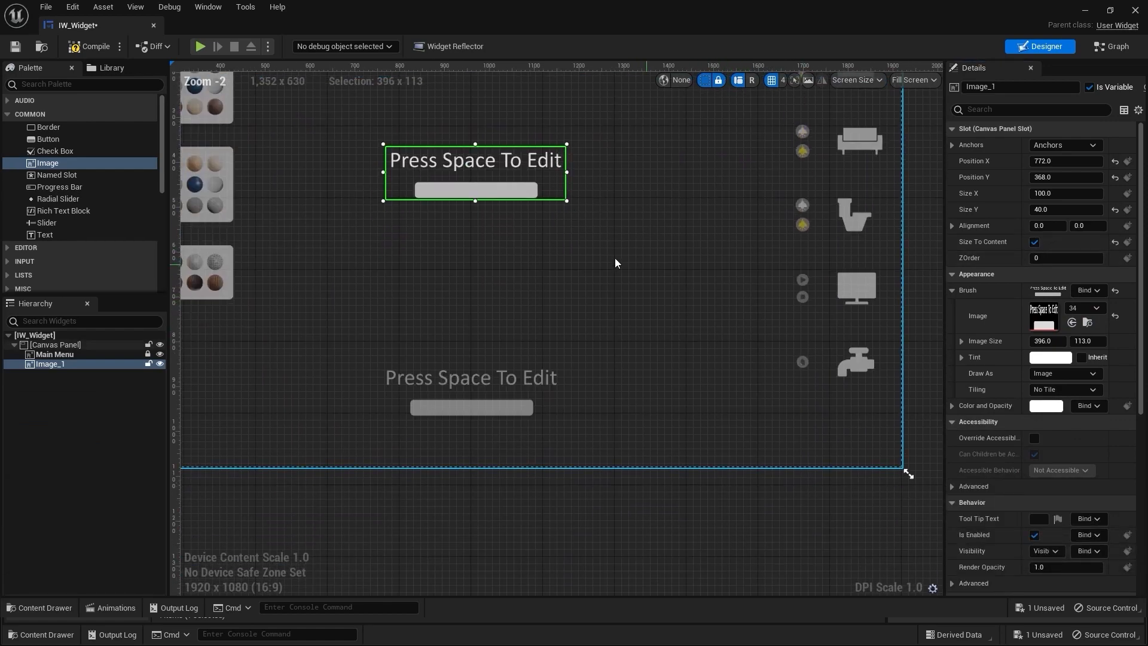
left_click_drag(532, 193, 534, 374)
scroll(482, 368, "up", 5)
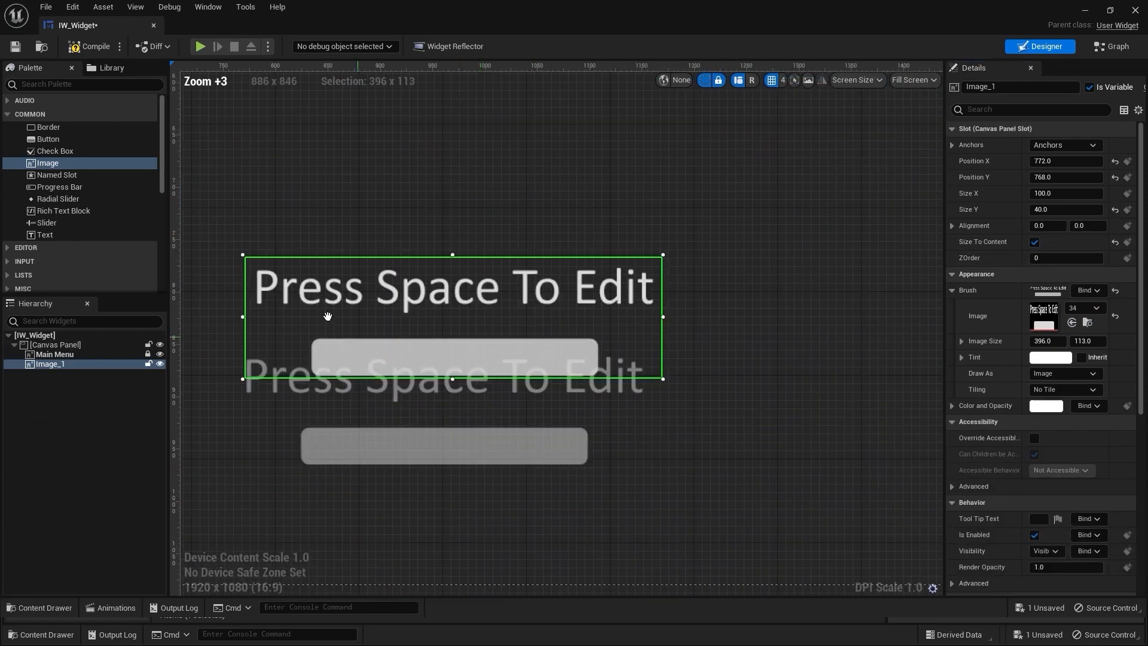
right_click_drag(337, 323, 540, 267)
left_click_drag(550, 270, 558, 366)
scroll(527, 341, "up", 11)
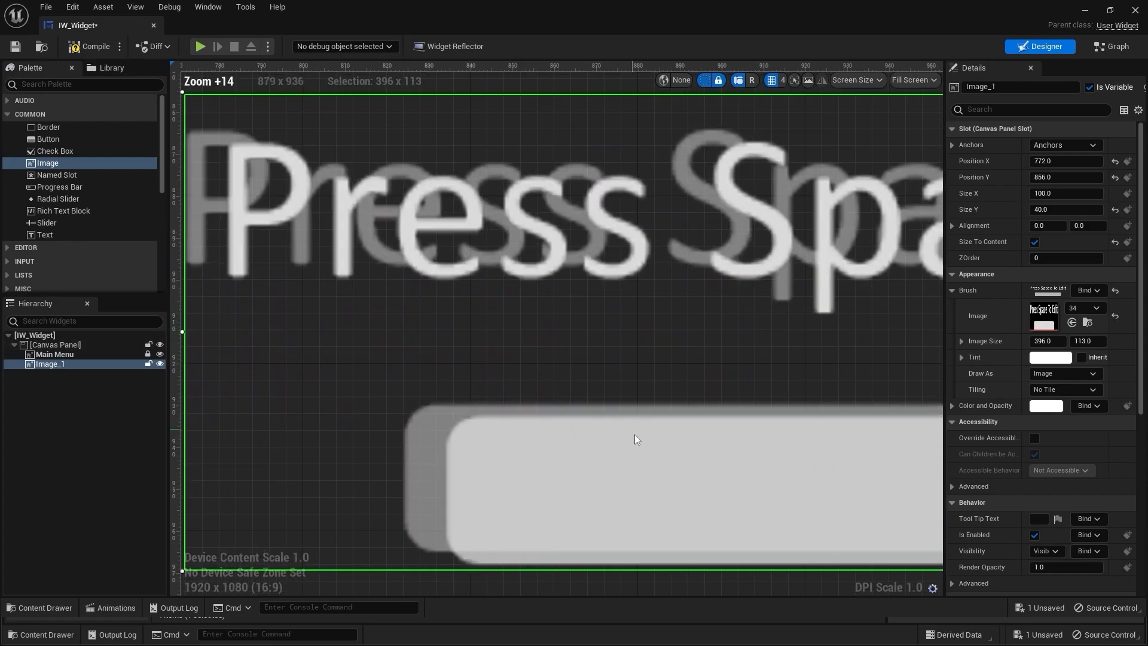
left_click_drag(635, 437, 604, 432)
right_click_drag(506, 320, 728, 290)
mouse_move(733, 476)
left_mouse_down()
mouse_move(702, 475)
mouse_move(724, 481)
left_mouse_up()
right_click_drag(871, 264, 855, 324)
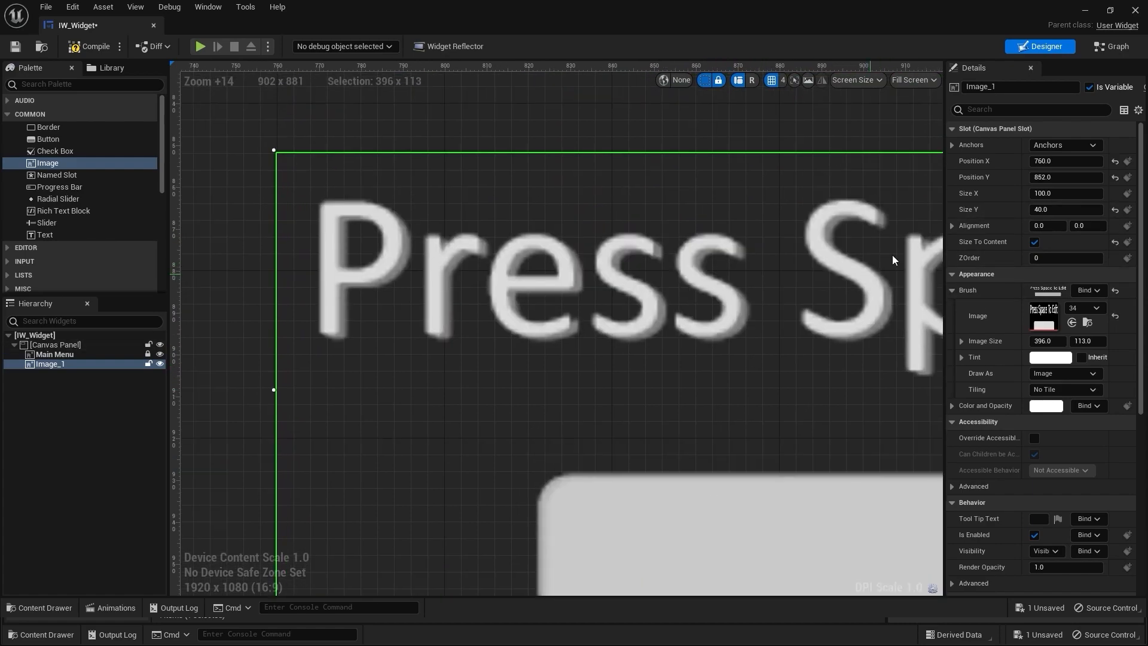
Fine-tune the "Press Space To Edit" image's placement to Position X 762, Y 853, and deselect it
left_click_drag(1045, 161, 1070, 161)
right_click_drag(753, 366, 756, 313)
left_click(1064, 161)
type("762")
key("Return")
left_click(1081, 177)
key("BackSpace")
type("853")
key("Return")
scroll(515, 348, "down", 8)
right_click_drag(515, 348, 460, 348)
left_click(637, 464)
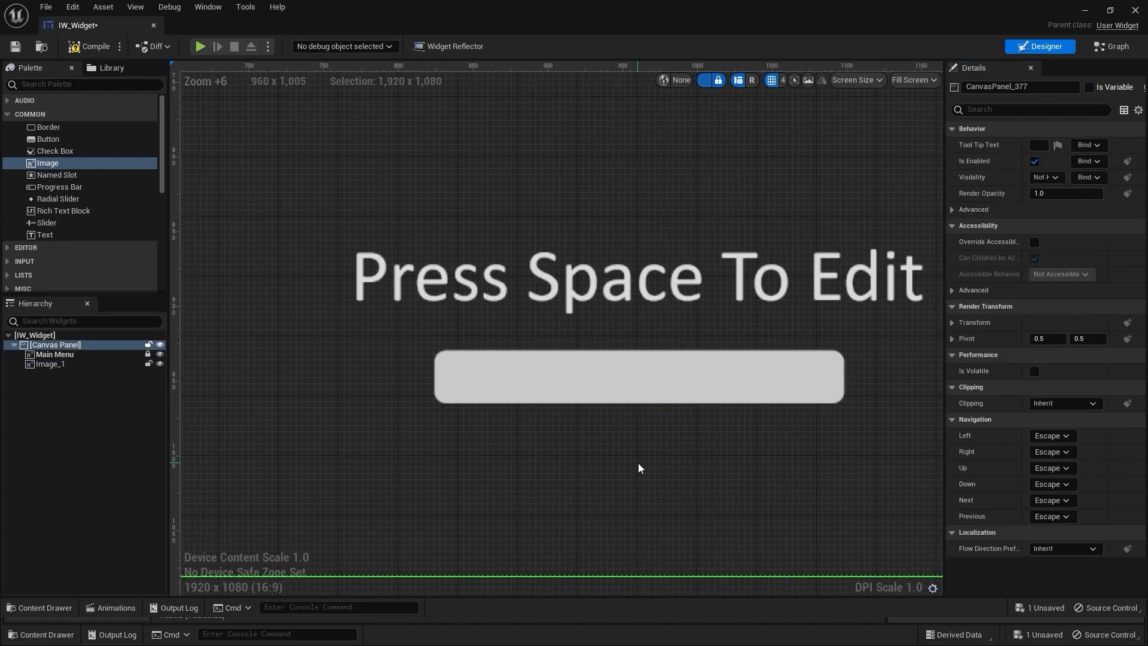
Lock the "Press Space To Edit" image in the hierarchy and rename it Space Bar
scroll(546, 397, "down", 7)
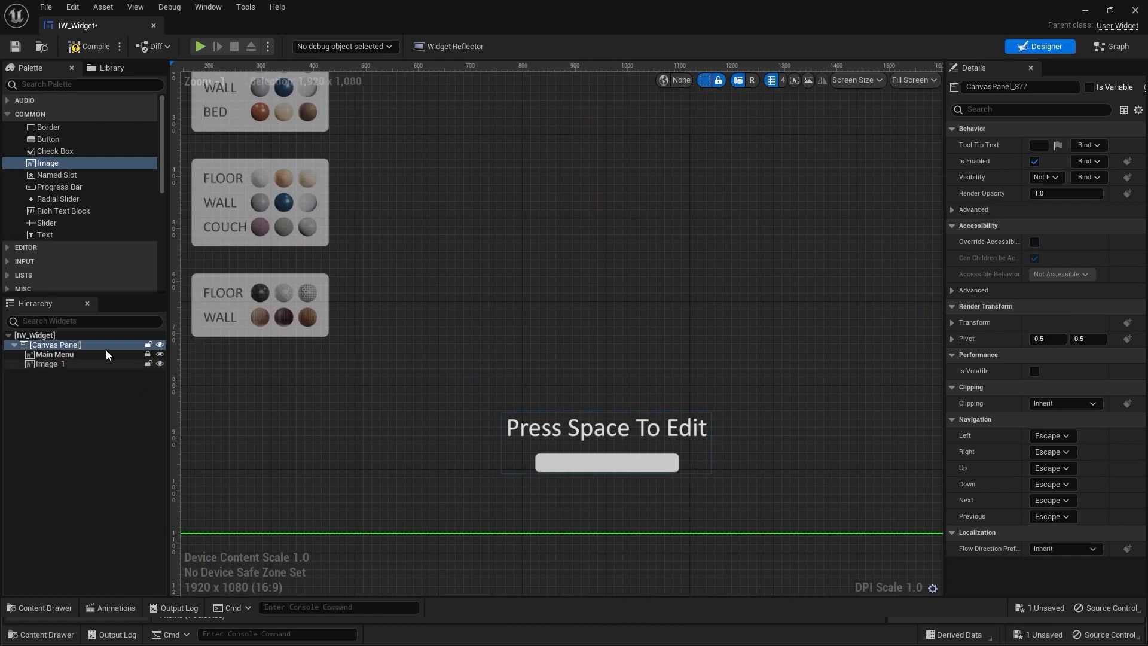
scroll(458, 331, "down", 3)
right_click_drag(457, 331, 513, 367)
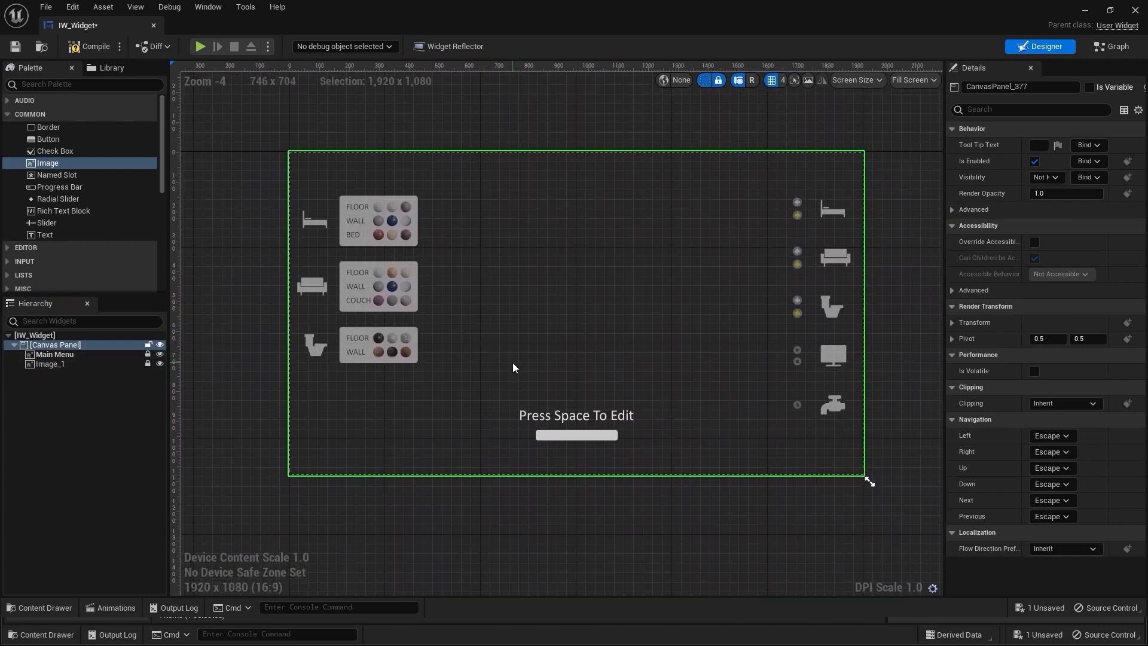
double_click(61, 365)
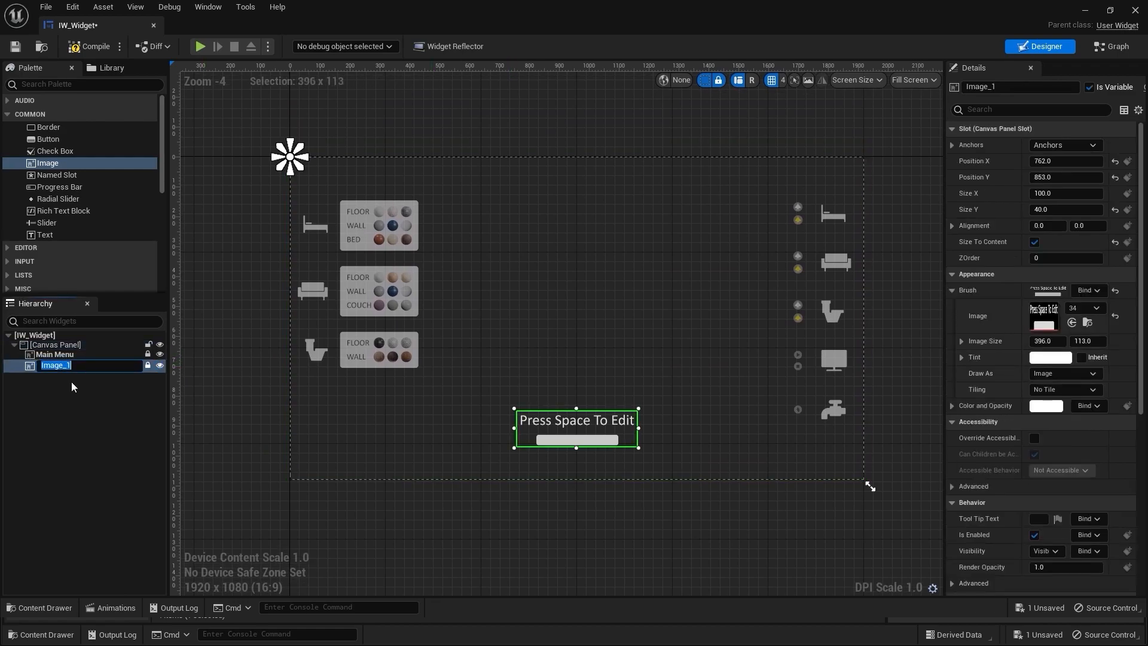
type("Space Ba")
type("r")
right_click_drag(520, 276, 488, 293)
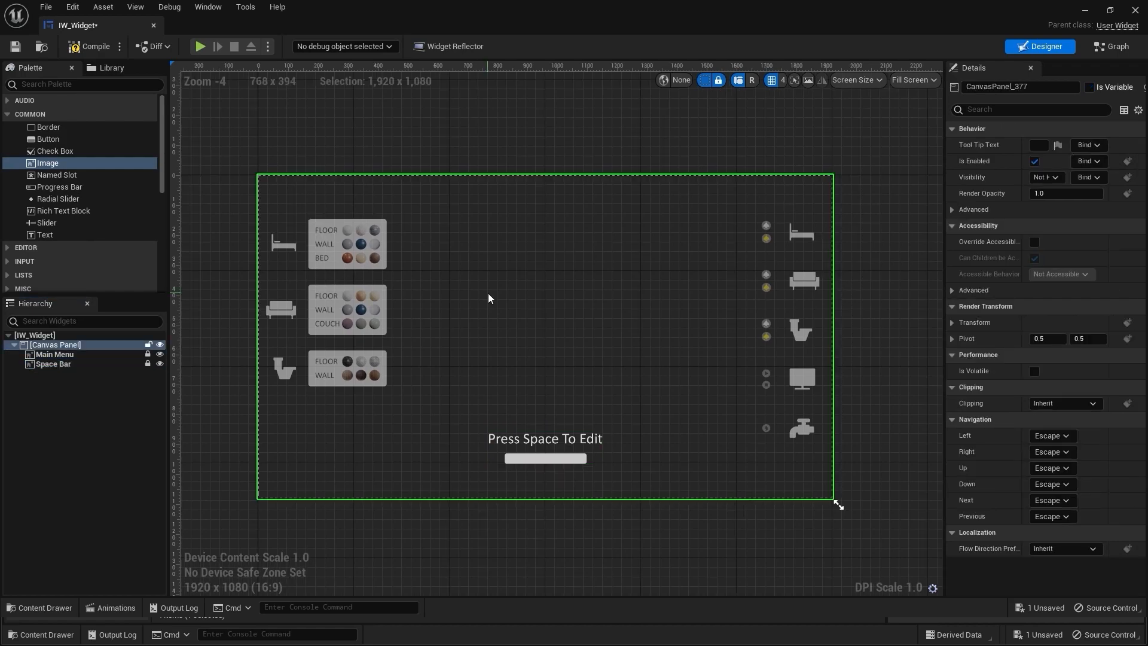
Add a nested Canvas Panel over the bedroom swatch block at X 240, Y 216, about 100 x 98 in size
scroll(478, 292, "up", 5)
right_click_drag(410, 293, 801, 471)
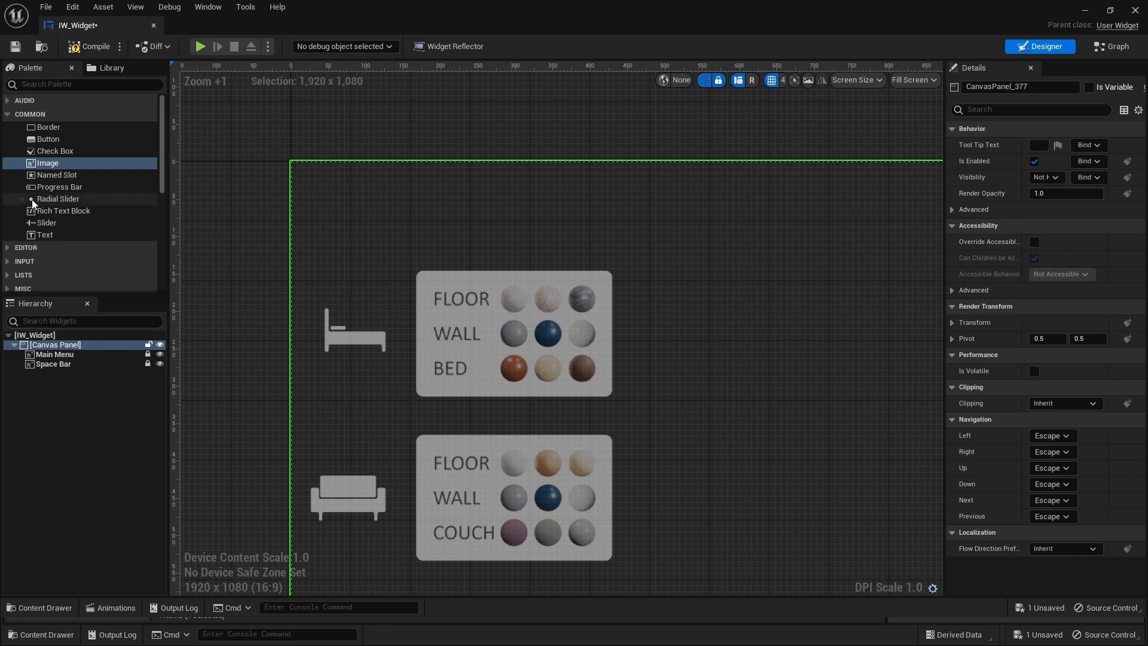
scroll(27, 225, "down", 5)
left_click_drag(70, 161, 588, 314)
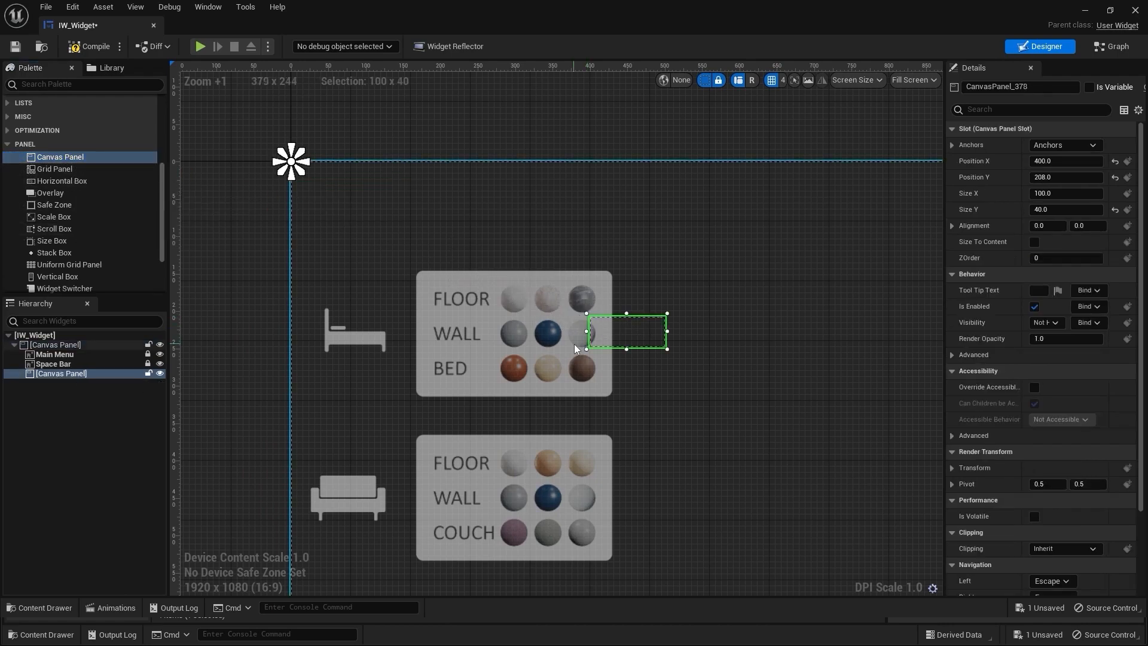
scroll(575, 348, "up", 6)
left_click_drag(764, 336, 535, 442)
scroll(521, 299, "up", 2)
scroll(456, 346, "up", 4)
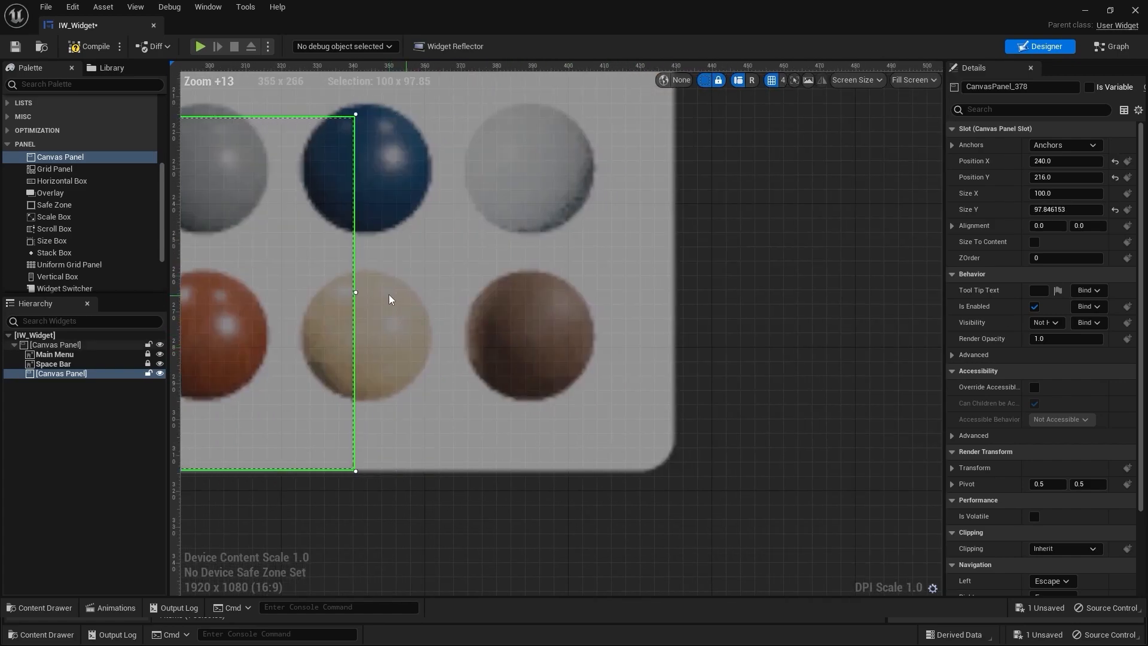
Stretch the nested canvas panel's side edges to the bedroom block's side edges, about 263 wide from X 167
left_click_drag(355, 293, 678, 335)
scroll(680, 350, "down", 6)
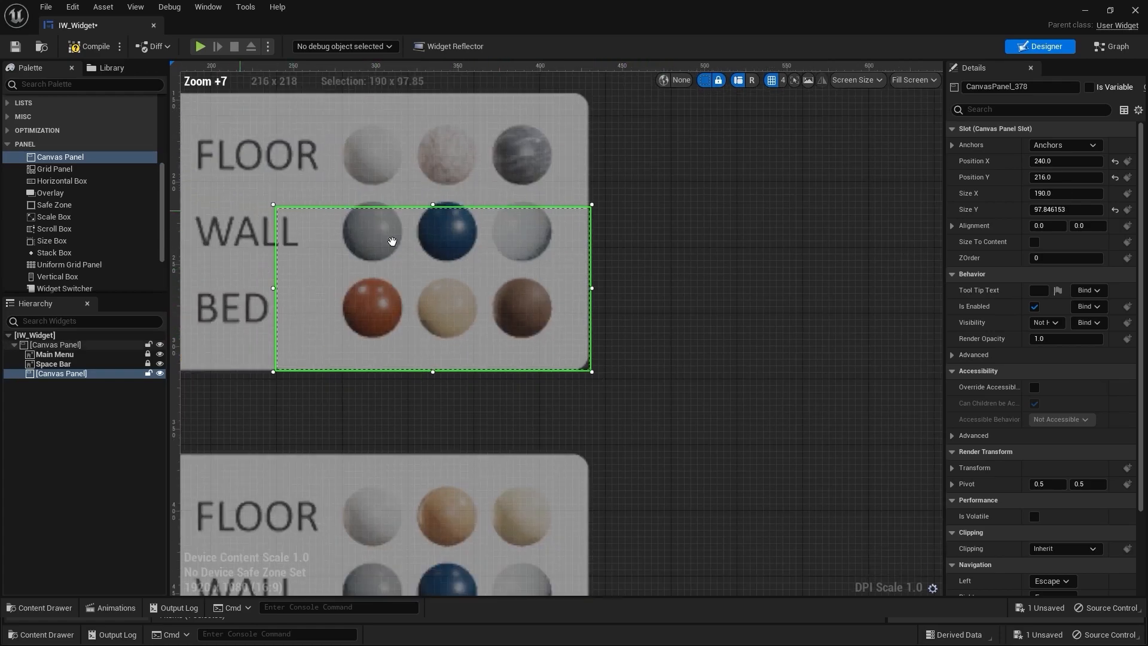
right_click_drag(353, 287, 634, 347)
scroll(616, 320, "up", 6)
left_click_drag(658, 291, 396, 305)
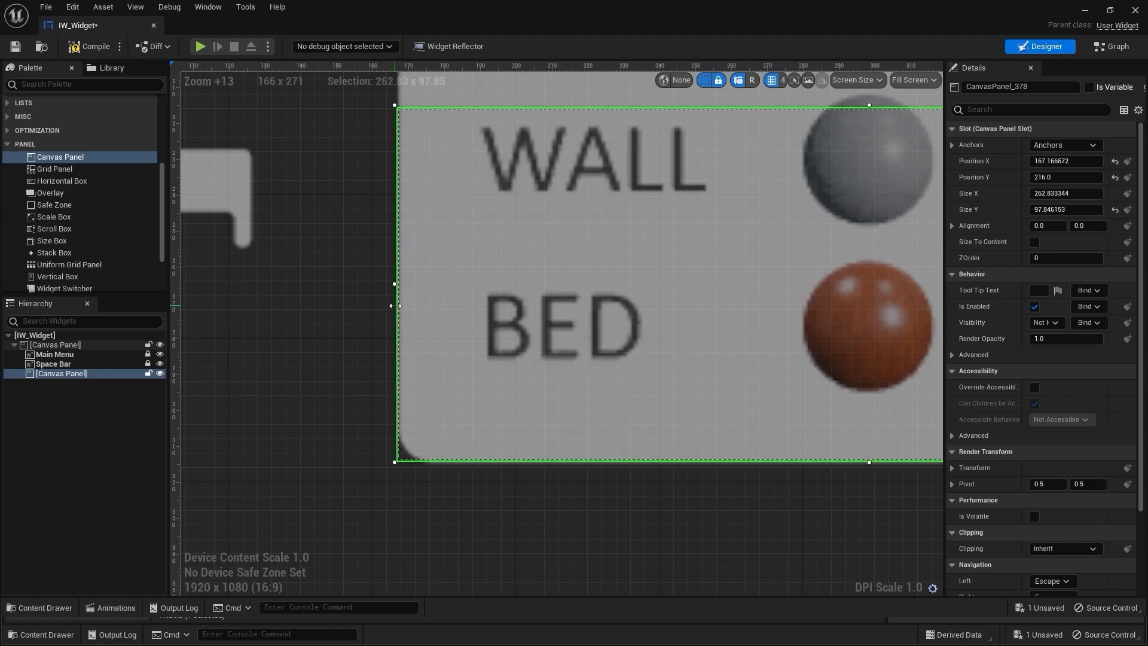
Extend the nested panel's upper edge to the bedroom block's top and trim its right edge, giving about 262.67 x 168
right_click_drag(619, 268, 542, 544)
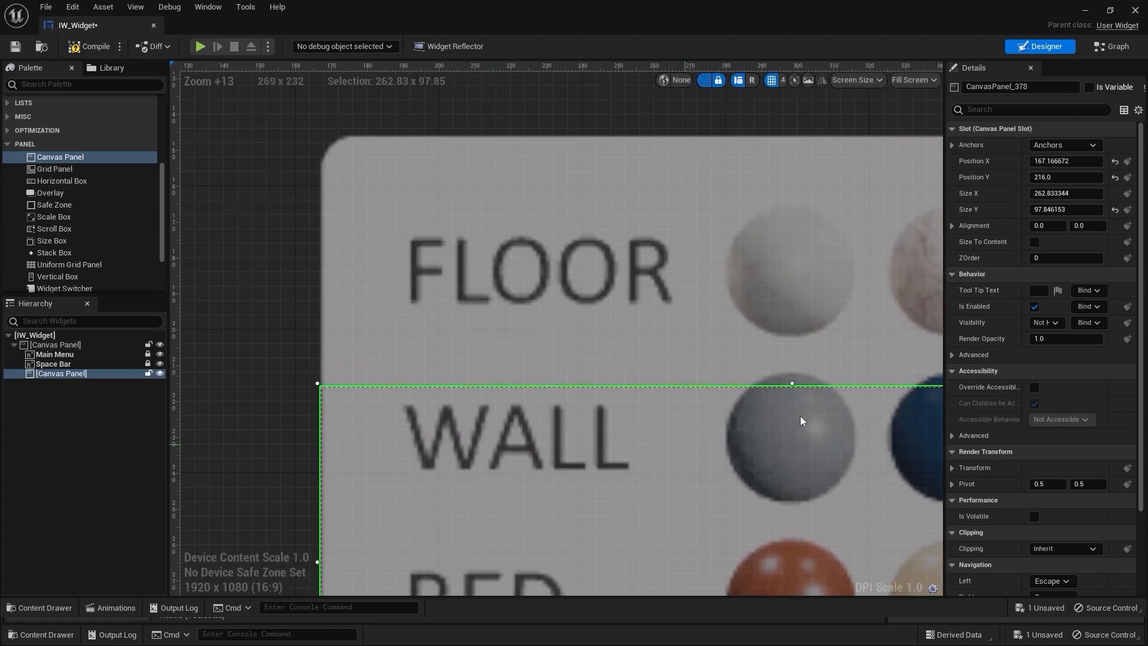
left_click_drag(791, 384, 792, 134)
scroll(752, 207, "down", 6)
scroll(423, 257, "up", 4)
right_click_drag(525, 251, 478, 310)
scroll(634, 418, "up", 8)
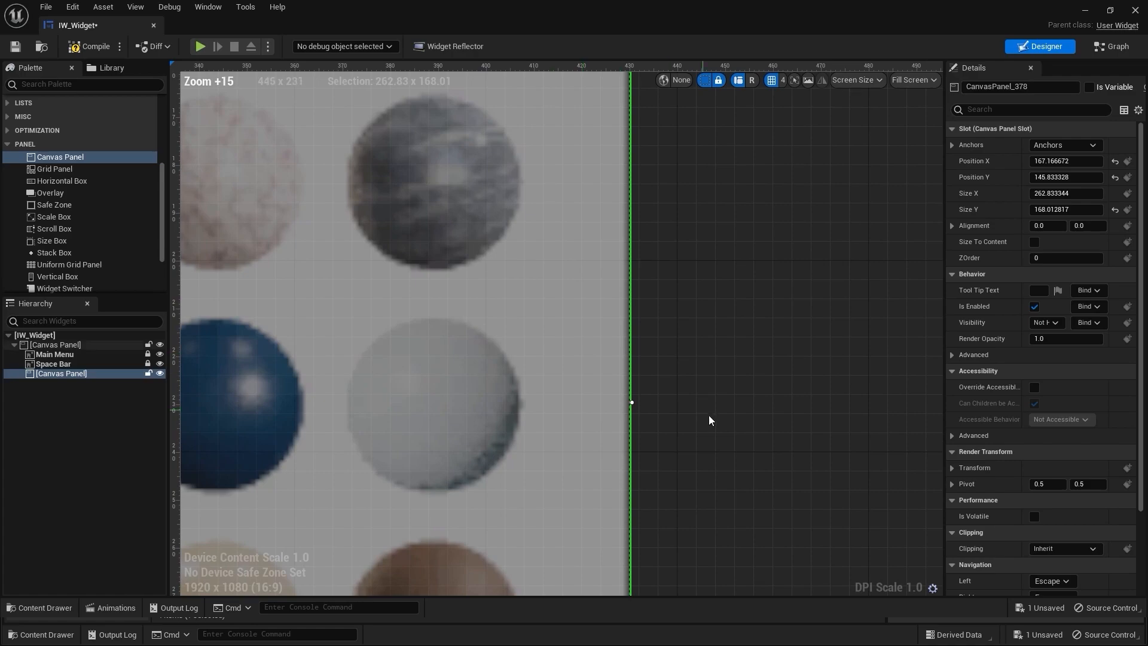
left_click_drag(624, 377, 619, 379)
scroll(619, 380, "down", 5)
right_click_drag(615, 384, 729, 365)
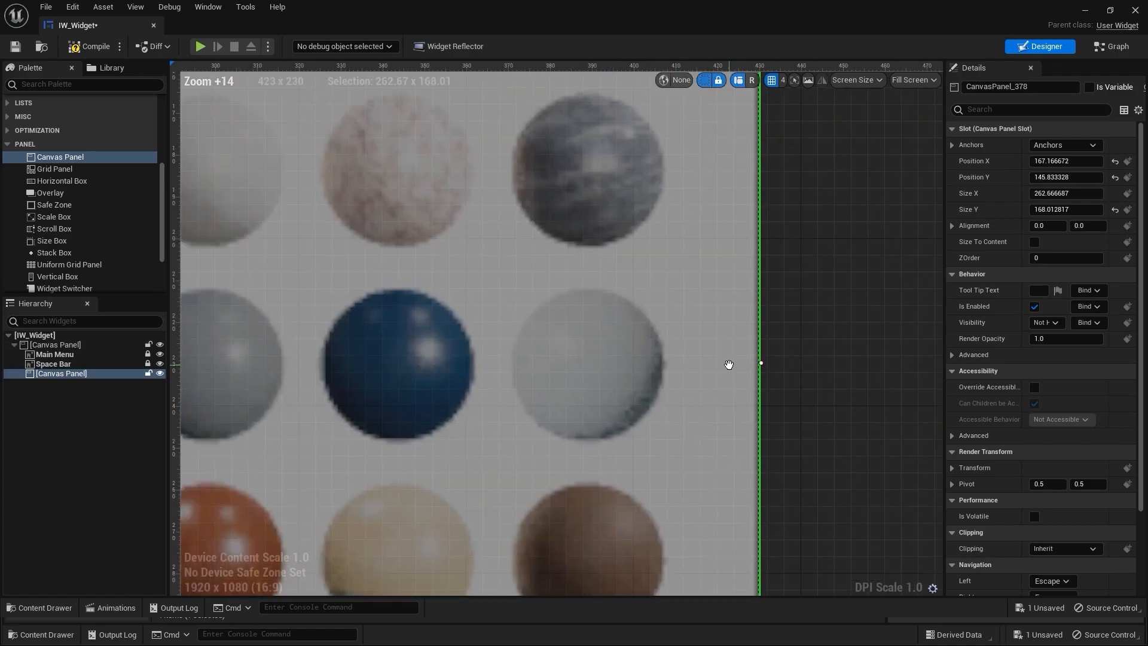
scroll(658, 370, "down", 7)
scroll(420, 413, "down", 1)
right_click_drag(388, 407, 508, 368)
scroll(508, 308, "up", 4)
scroll(517, 371, "down", 4)
right_click_drag(575, 345, 547, 315)
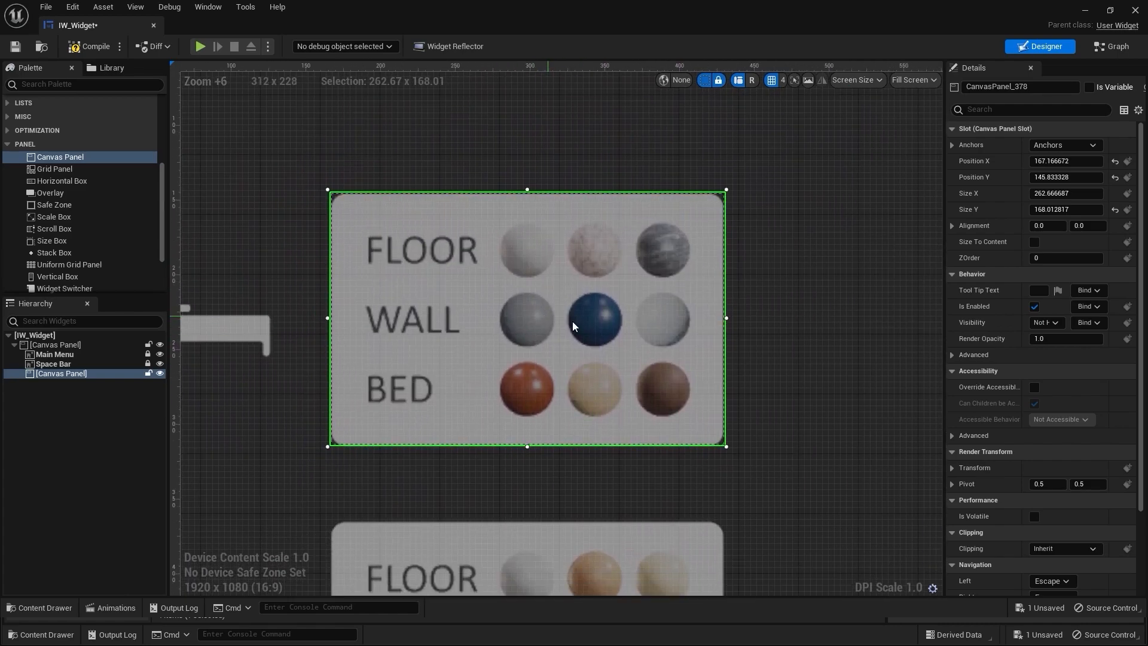
Add a new Image widget beside the bedroom block and nest it inside the new canvas panel
scroll(200, 180, "up", 5)
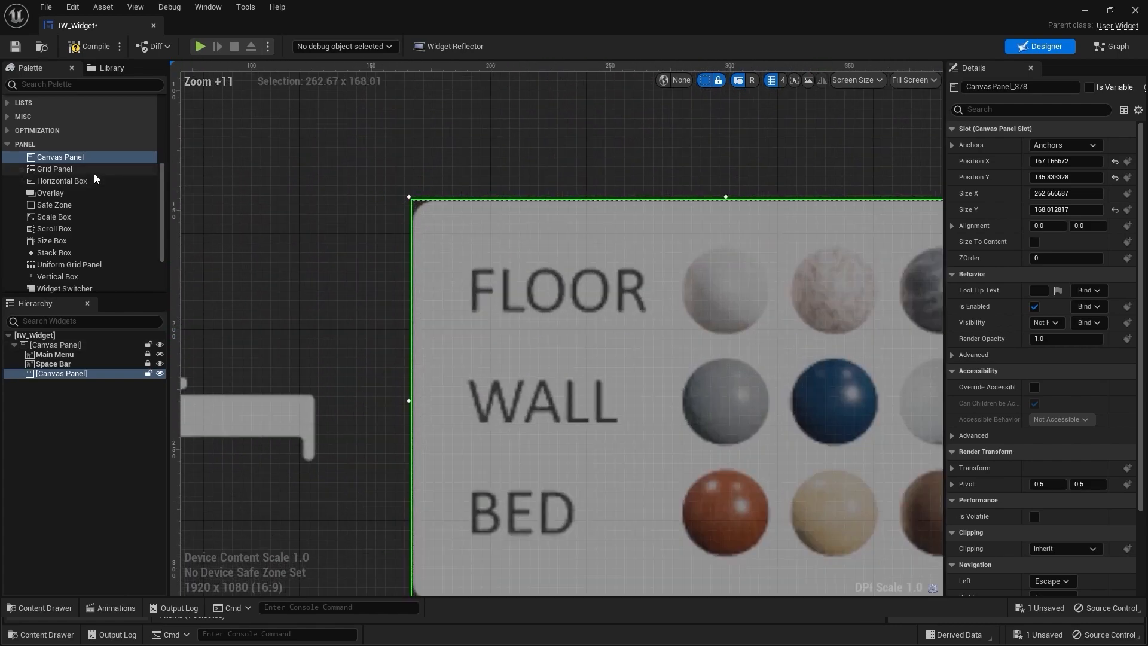
scroll(149, 200, "up", 5)
scroll(567, 340, "down", 5)
right_click_drag(691, 379, 530, 266)
left_click_drag(36, 162, 765, 302)
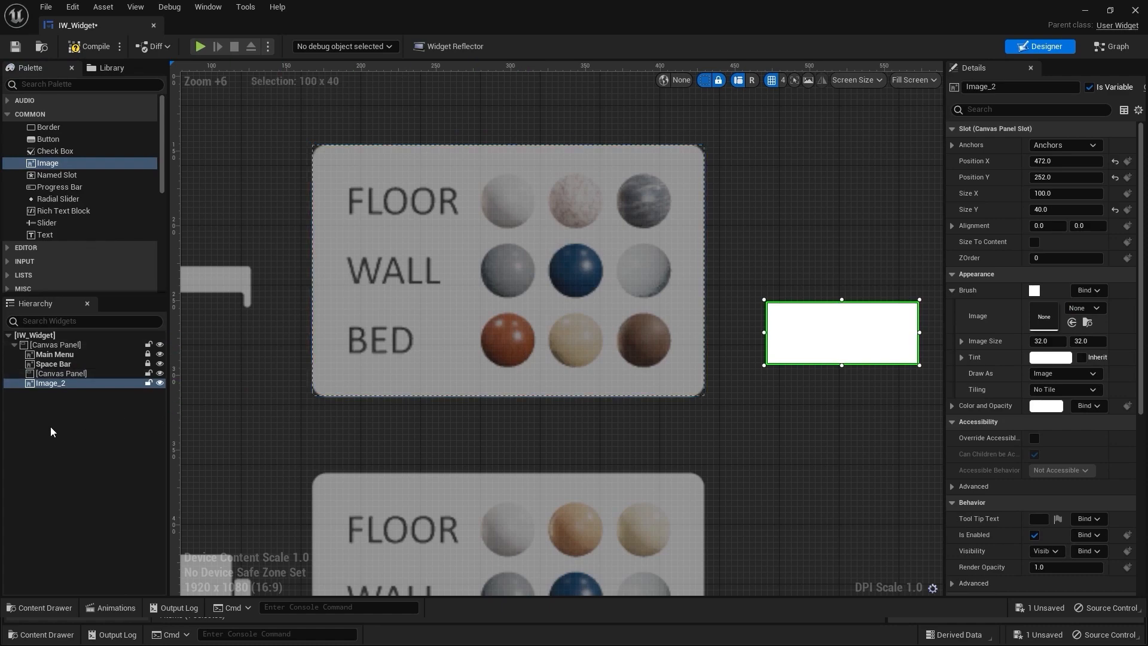
mouse_move(64, 383)
left_mouse_down()
mouse_move(73, 384)
mouse_move(60, 372)
left_mouse_up()
Rename the nested canvas panel Bedroom_Menu and deselect it
left_click(59, 372)
left_click(63, 373)
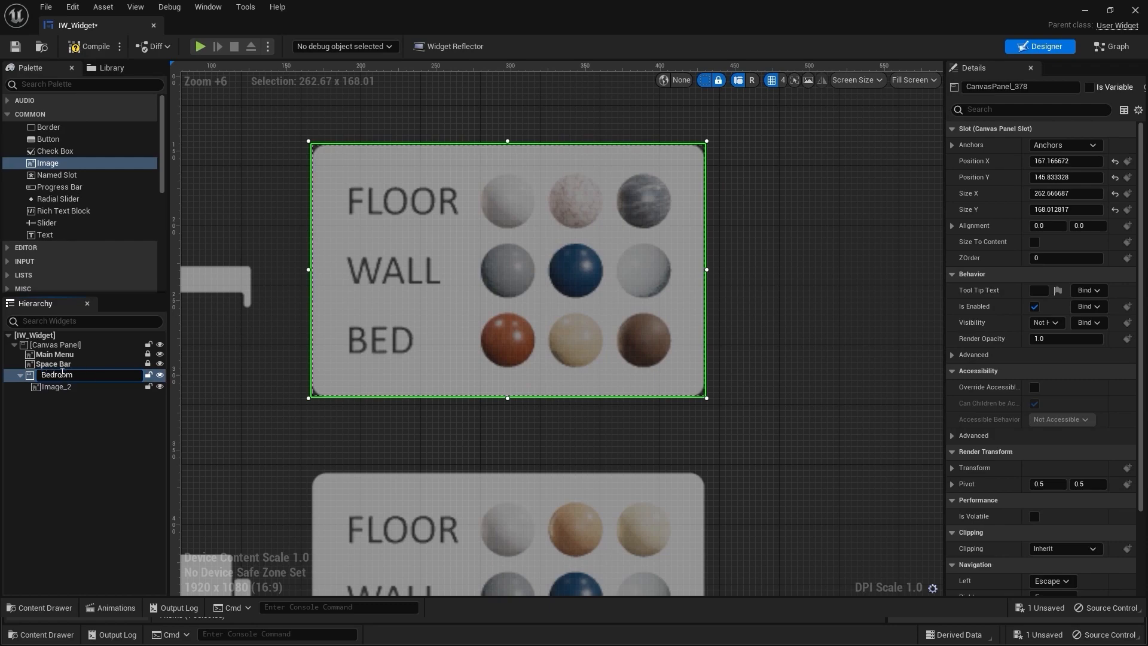
type("Bedroom_Menu")
key("Return")
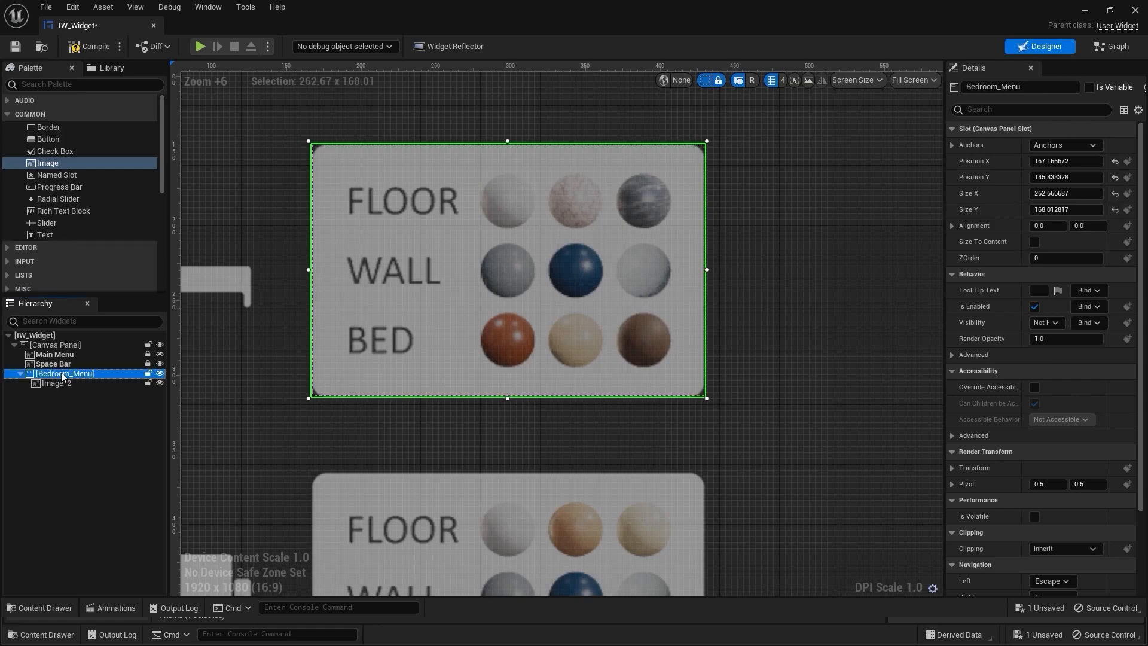
left_click(870, 258)
Move the image inside Bedroom_Menu closer to the bedroom block, to Position X 352, Y 108
scroll(867, 263, "down", 10)
right_click_drag(867, 264, 620, 234)
scroll(469, 231, "up", 4)
left_click(94, 383)
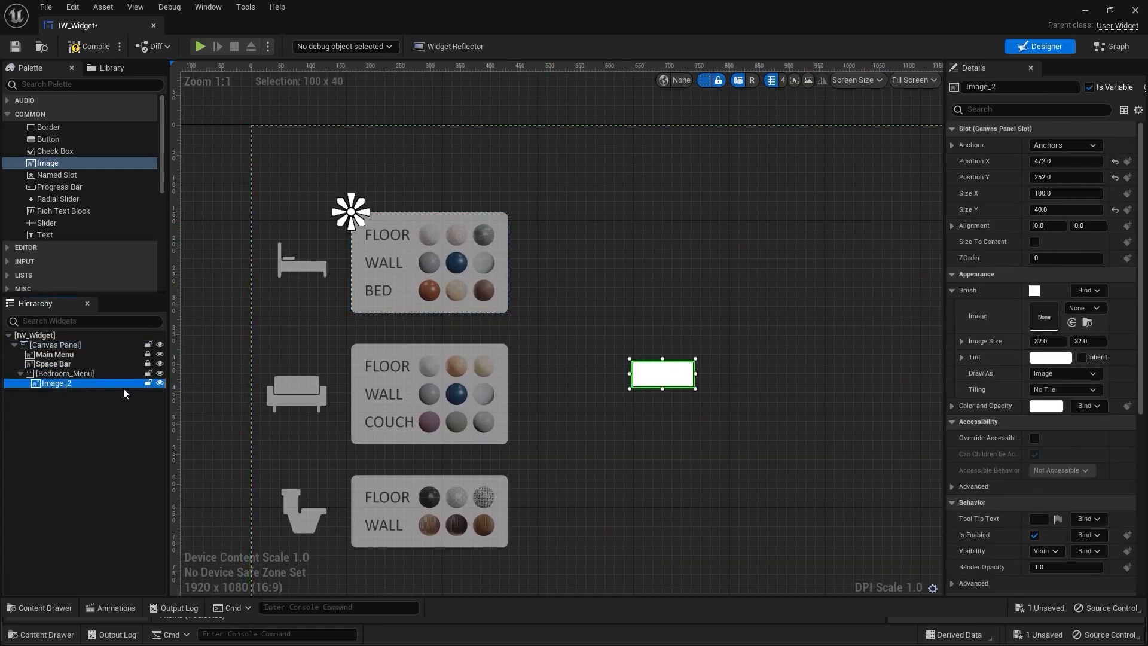
scroll(631, 423, "up", 1)
scroll(631, 423, "up", 2)
left_click_drag(820, 436, 697, 291)
right_click_drag(700, 410, 675, 333)
Assign texture 11 from the IW_Menu folder as the nested image's brush and size it to its content
key("ctrl+space")
left_click(770, 472)
left_click_drag(770, 473, 961, 315)
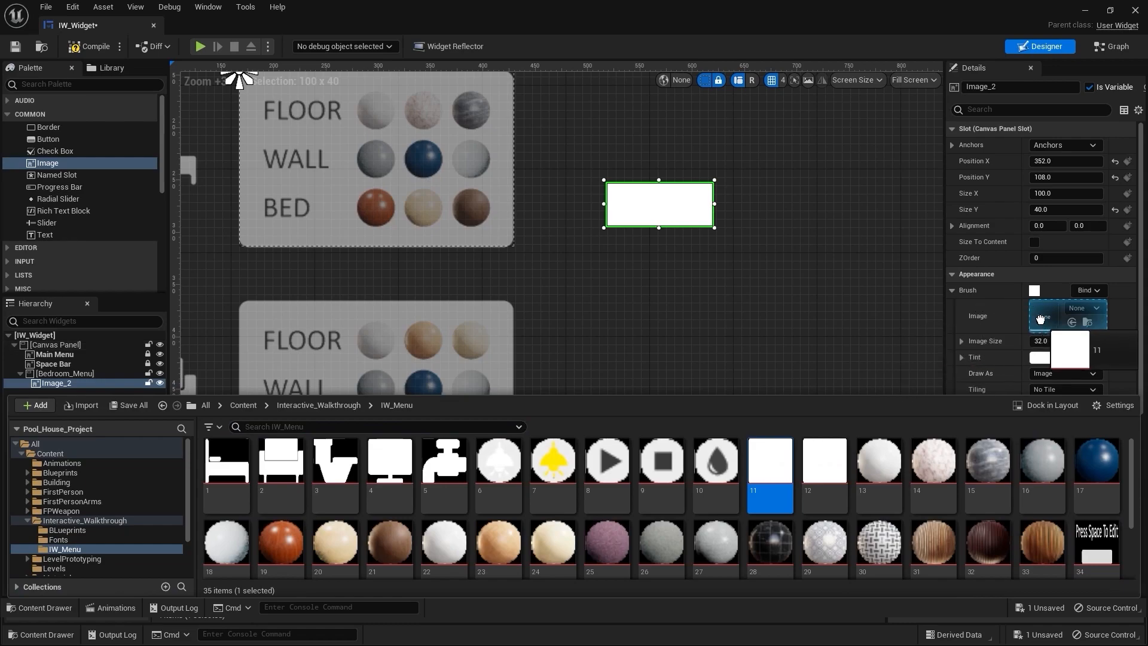
left_click(1035, 242)
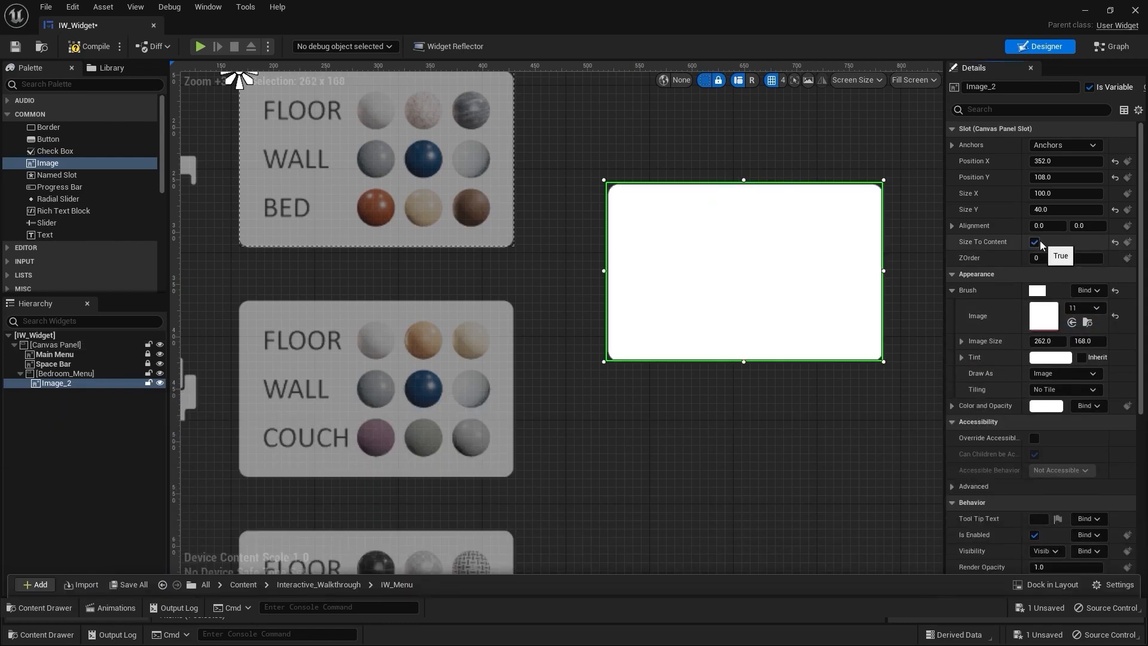
Move the white image partly over the bedroom block and set its render opacity to 0.5
right_click_drag(665, 388, 724, 561)
left_click_drag(815, 439, 646, 353)
scroll(998, 491, "down", 3)
scroll(997, 490, "down", 2)
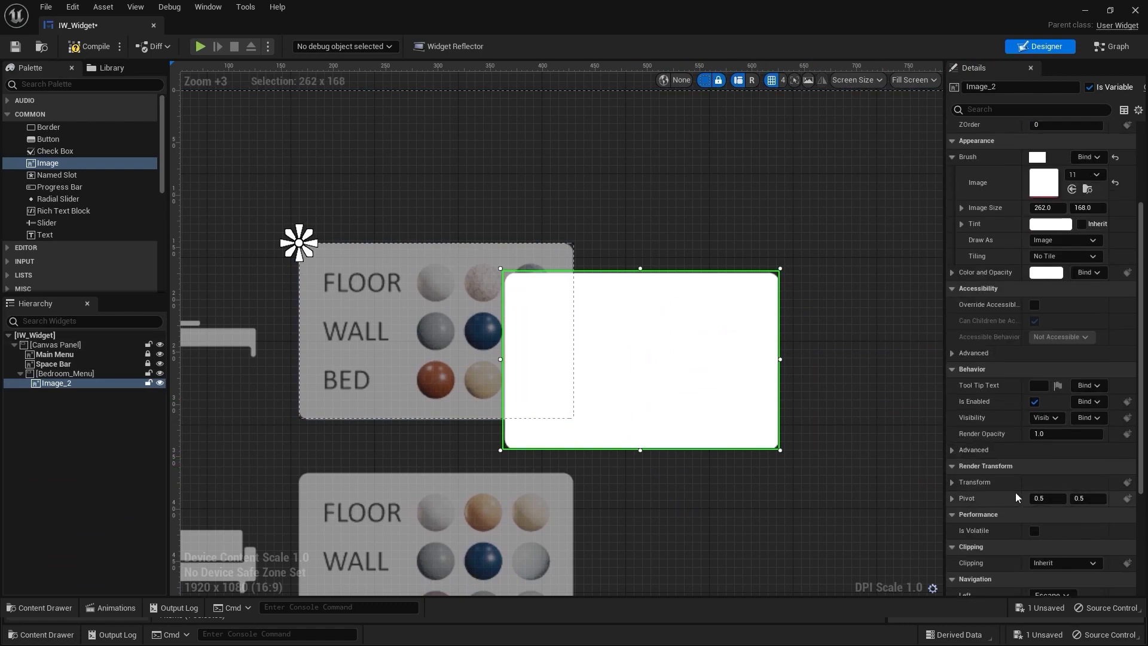
scroll(1016, 502, "down", 2)
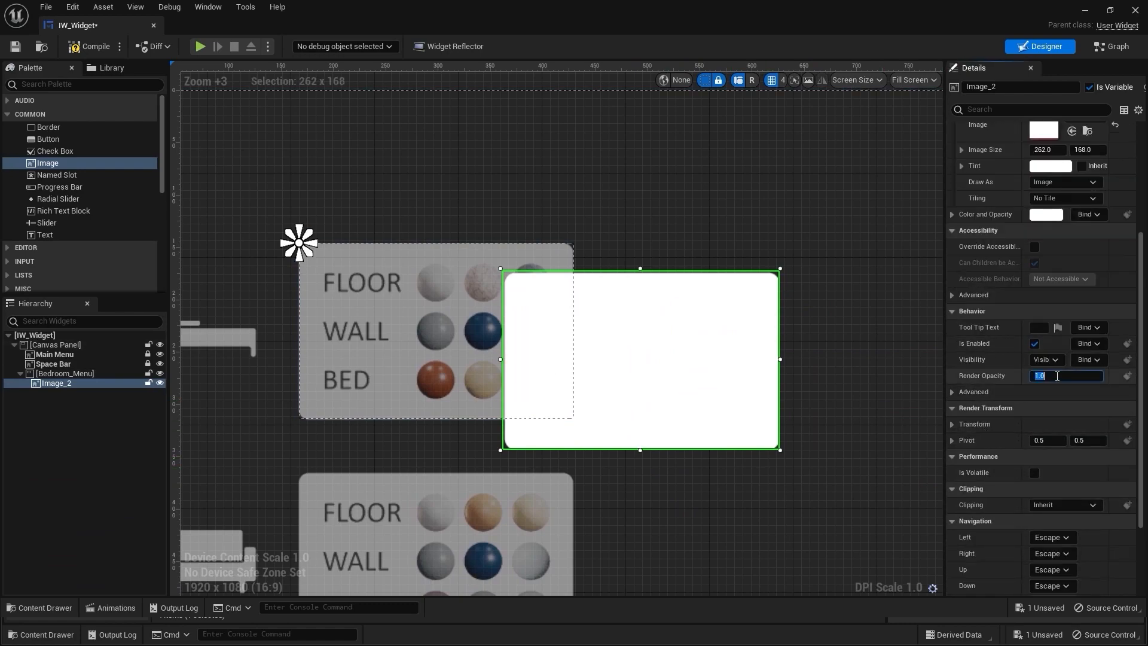
type(".5")
key("Return")
Align the semi-transparent white image exactly over the bedroom block within Bedroom_Menu
scroll(650, 357, "up", 3)
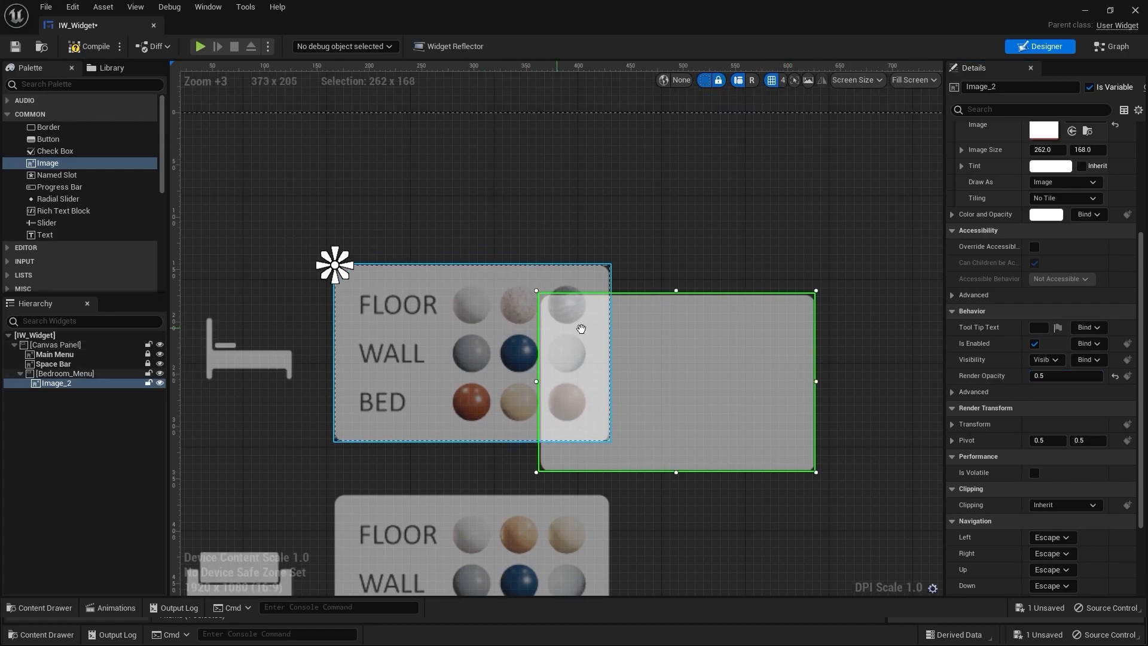
left_click_drag(777, 368, 515, 319)
right_click_drag(478, 324, 511, 159)
scroll(483, 281, "up", 3)
scroll(462, 230, "up", 3)
right_click_drag(487, 248, 493, 212)
left_click_drag(567, 254, 509, 245)
scroll(508, 245, "down", 5)
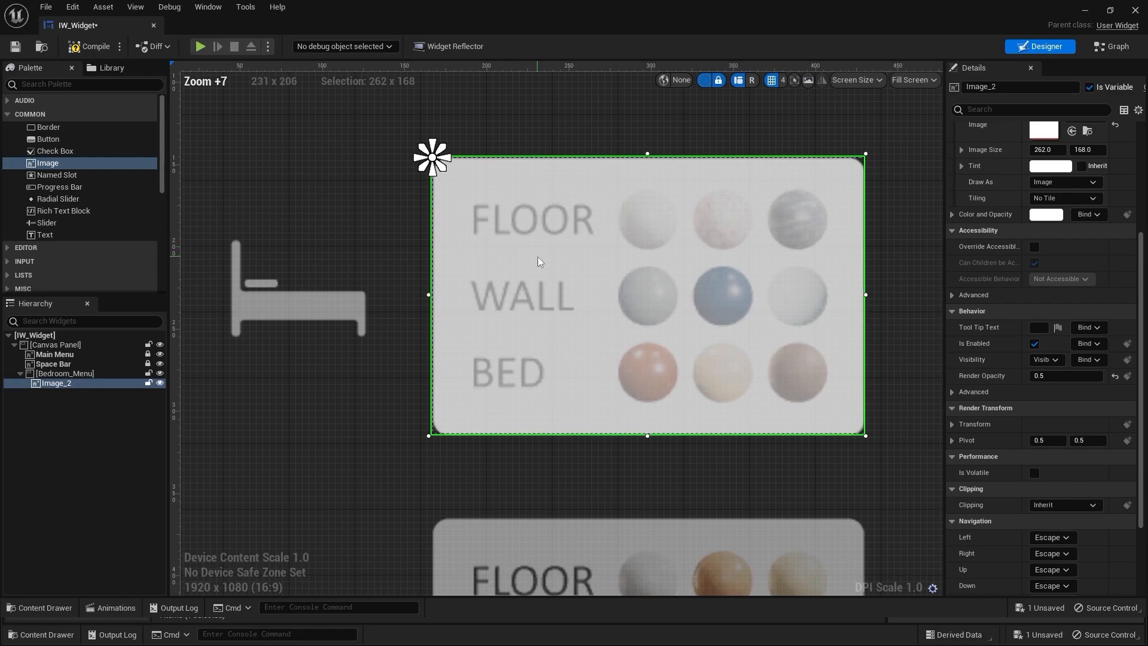
Rename the image inside Bedroom_Menu as White BG
scroll(501, 239, "down", 5)
right_click_drag(596, 254, 504, 235)
right_click_drag(698, 246, 631, 211)
scroll(698, 205, "down", 1)
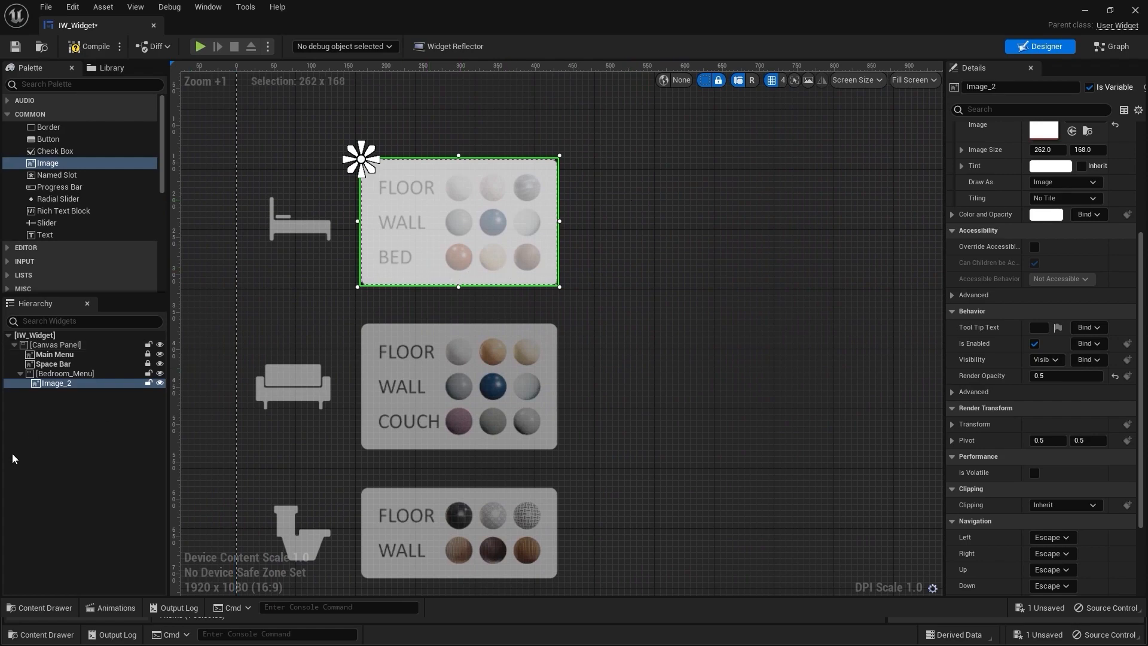
double_click(60, 384)
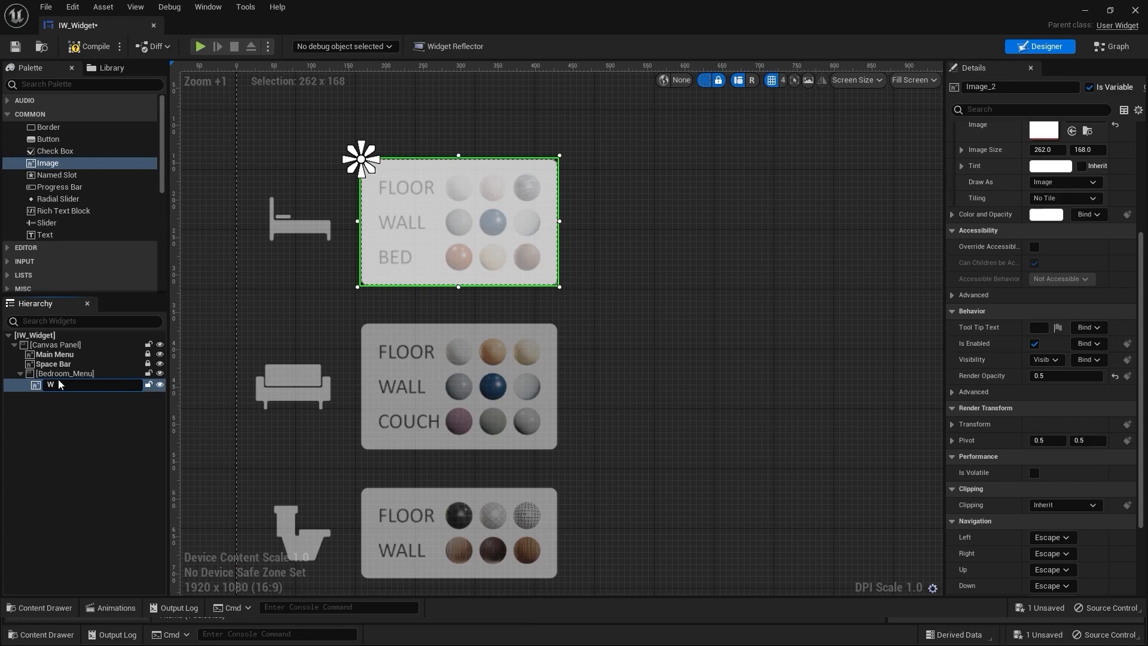
type("ite BG")
key("Return")
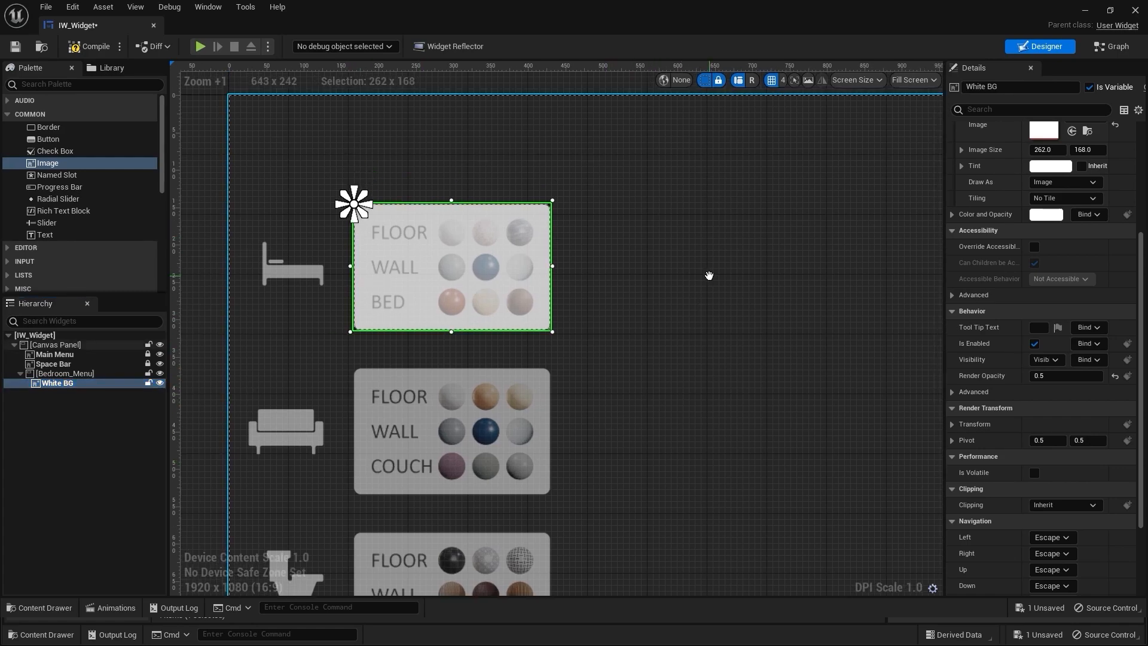
Add a Button widget to the main canvas beside the bedroom block, at Position X 516, Y 228
left_click(701, 281)
right_click_drag(691, 245, 687, 275)
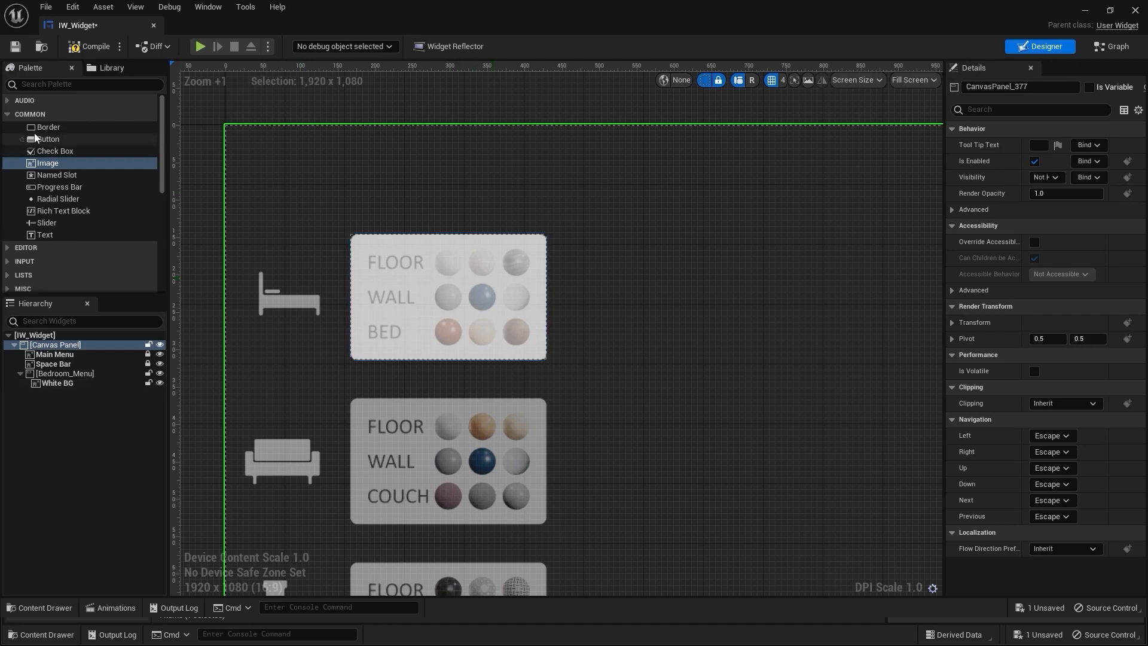
left_click_drag(47, 139, 611, 299)
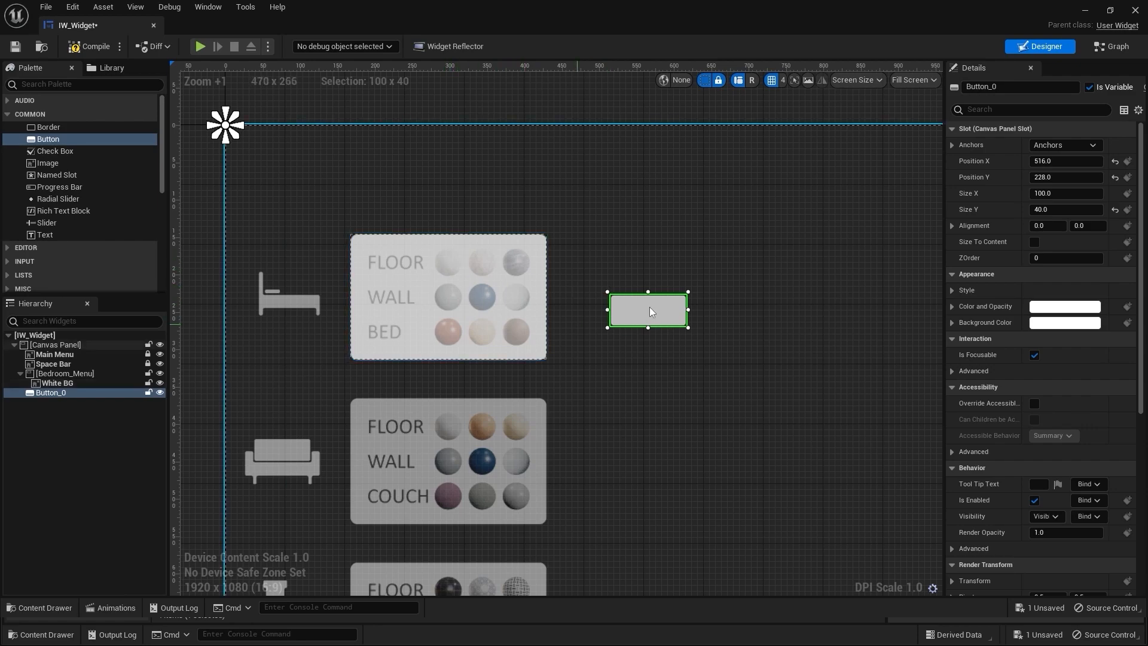
right_click_drag(634, 315, 559, 219)
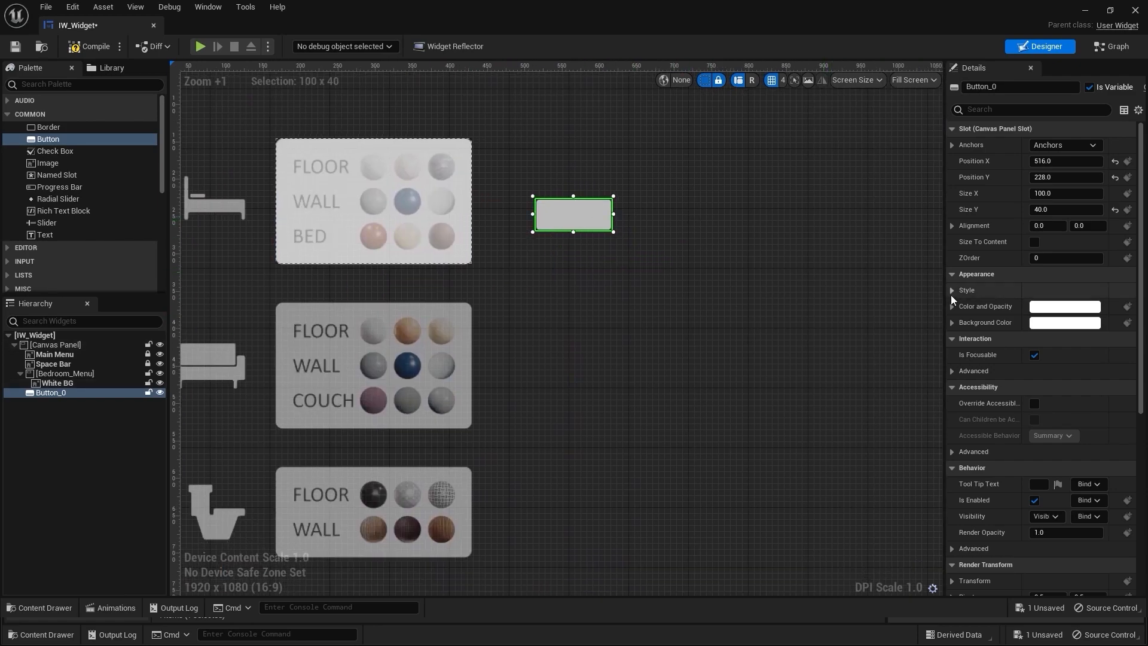
Assign texture 13 as the button's Normal style image and size the button to its content
left_click(952, 295)
left_click(960, 309)
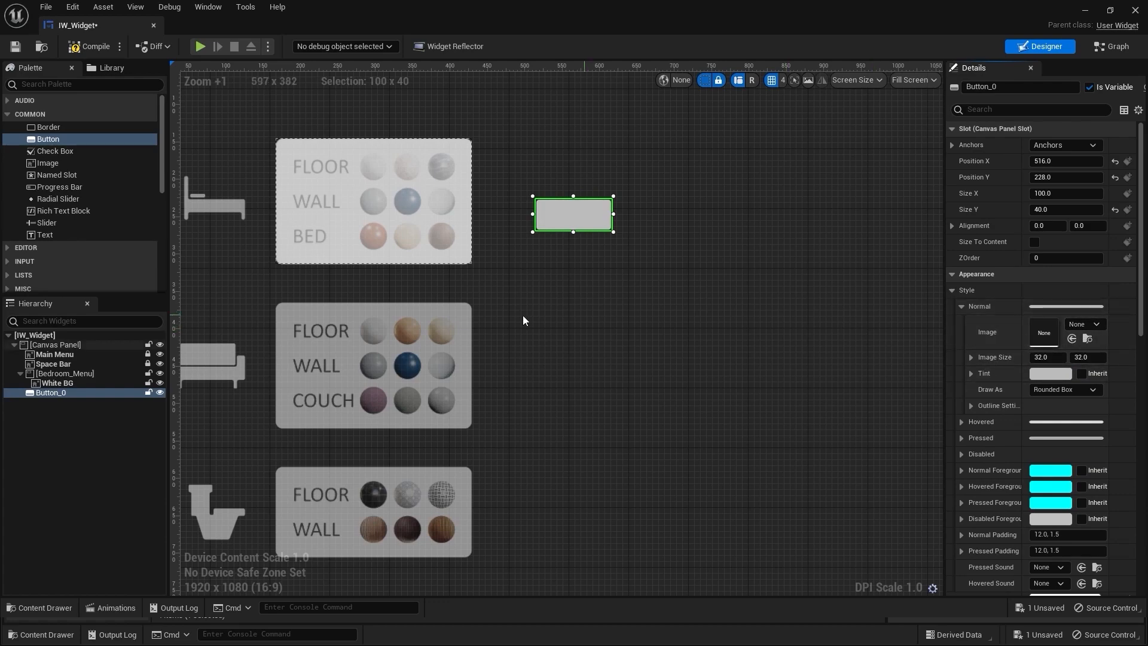
key("ctrl+space")
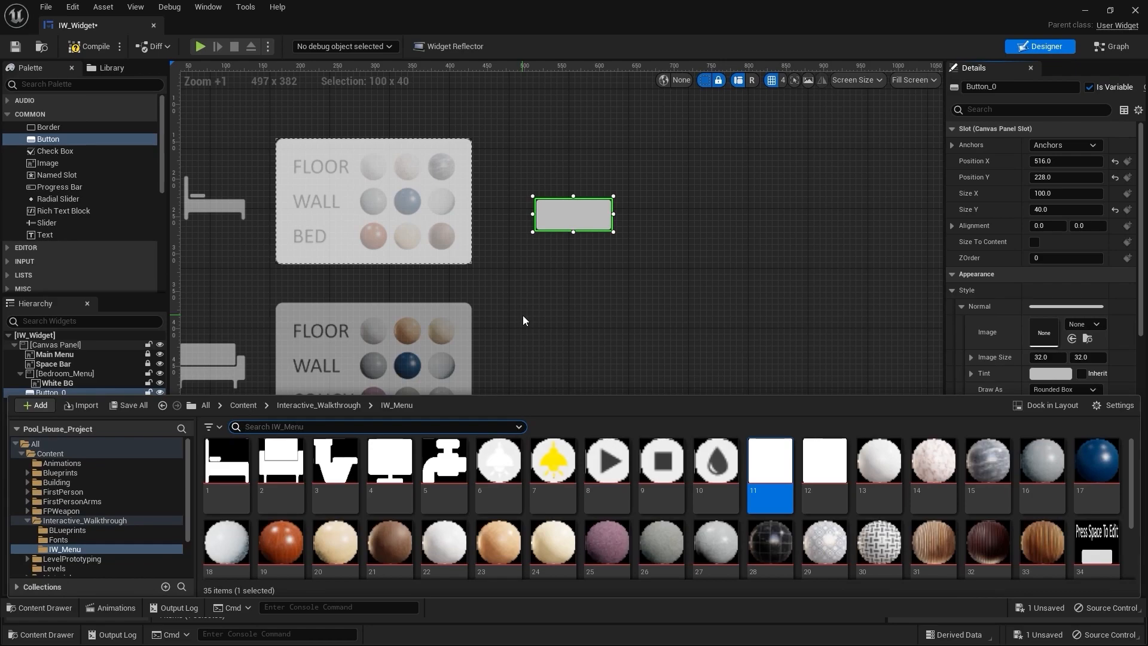
left_click(876, 459)
left_click_drag(876, 460, 1044, 324)
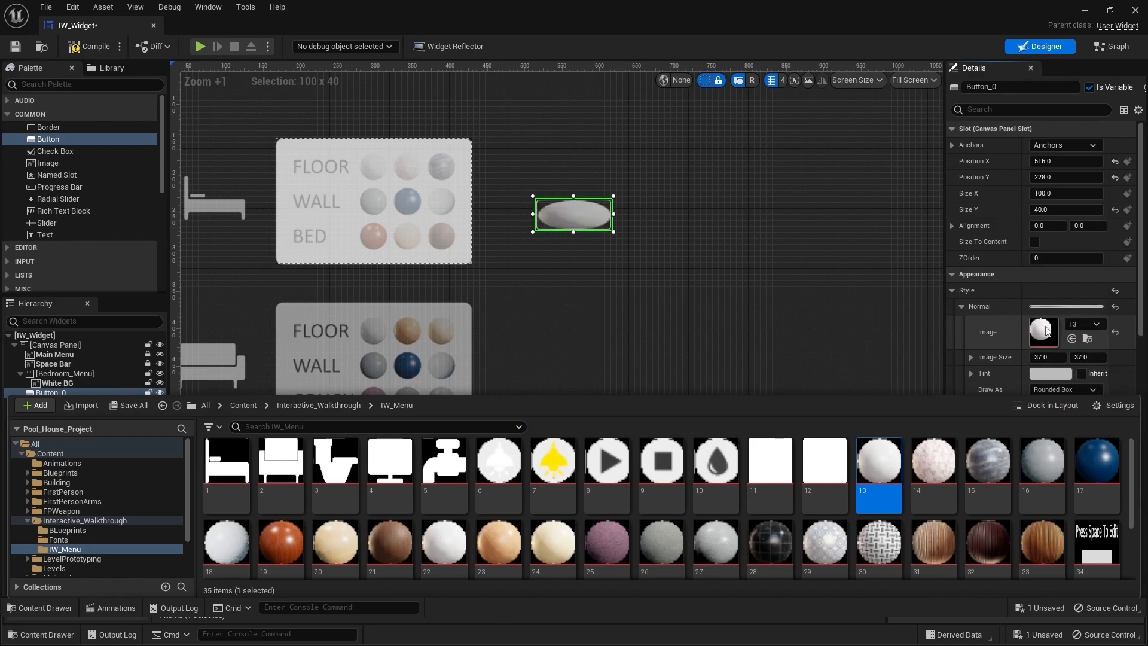
left_click(1036, 242)
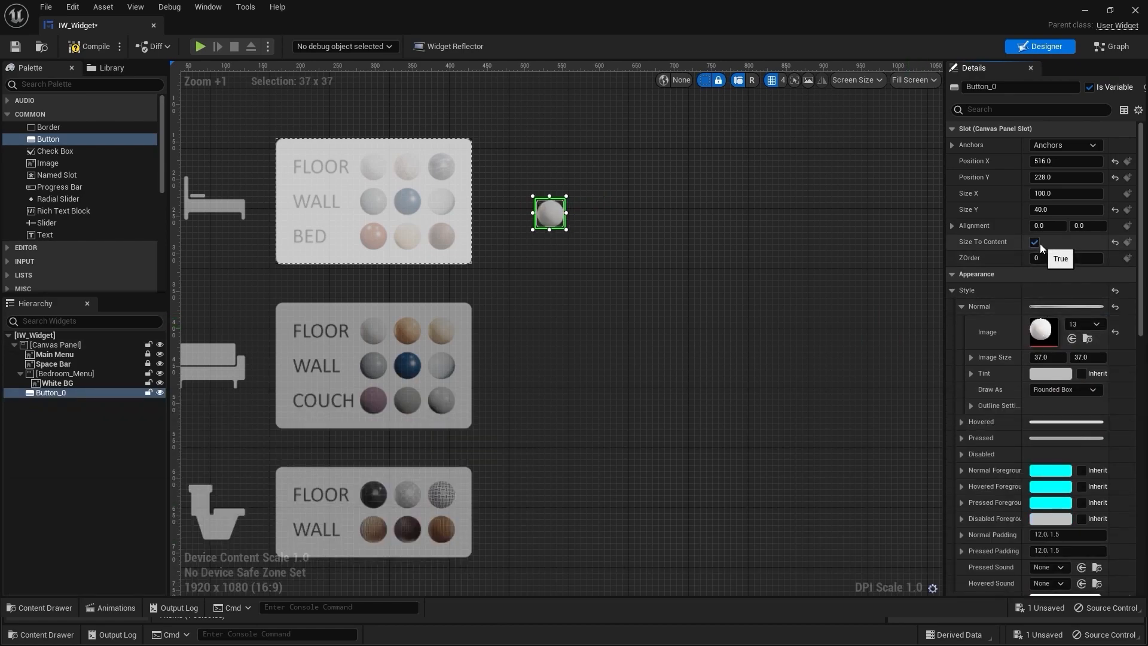
Move the new button onto the first FLOOR sphere of the bedroom block, at Position X 280, Y 164
scroll(787, 456, "up", 4)
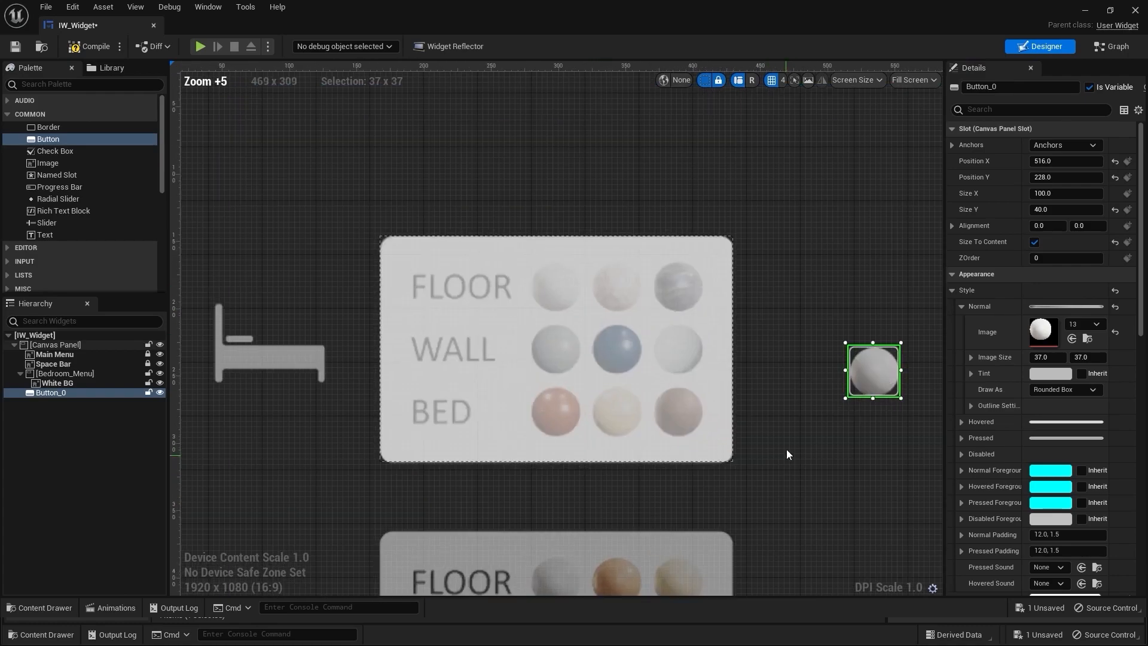
scroll(734, 498, "up", 1)
left_click_drag(820, 458, 372, 335)
scroll(372, 335, "up", 7)
right_click_drag(372, 339, 531, 349)
scroll(529, 333, "up", 5)
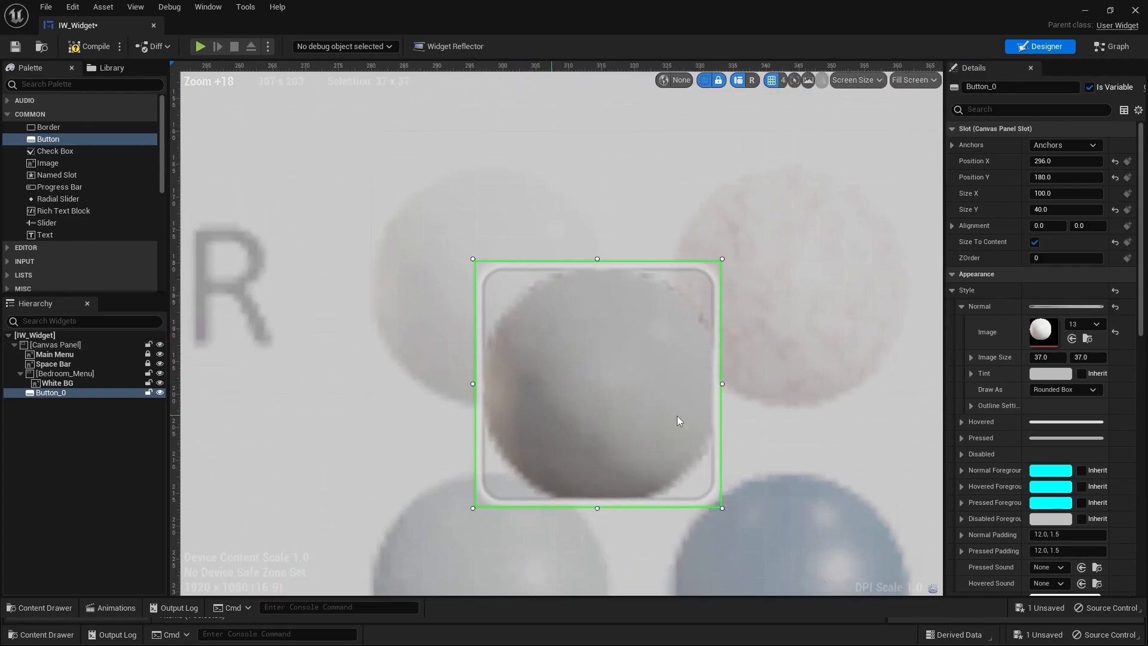
left_click_drag(653, 405, 548, 318)
scroll(549, 317, "down", 4)
scroll(548, 321, "down", 6)
scroll(548, 317, "down", 3)
right_click_drag(756, 395, 688, 222)
Set the button's Normal style to draw as Image
left_click(1065, 389)
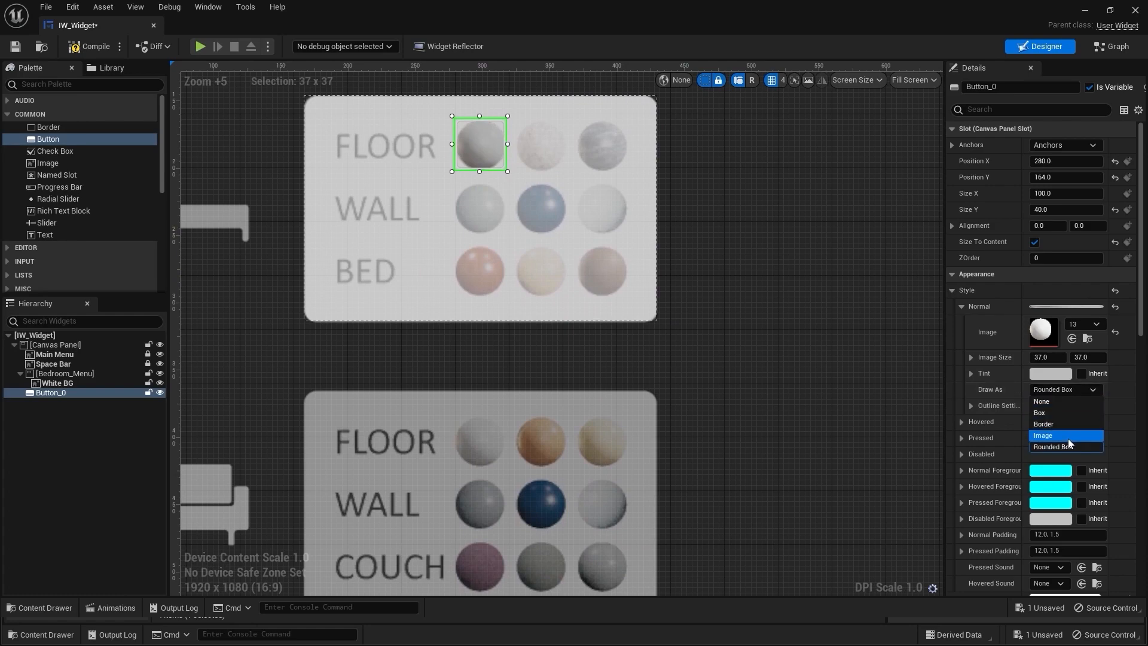
left_click(1068, 433)
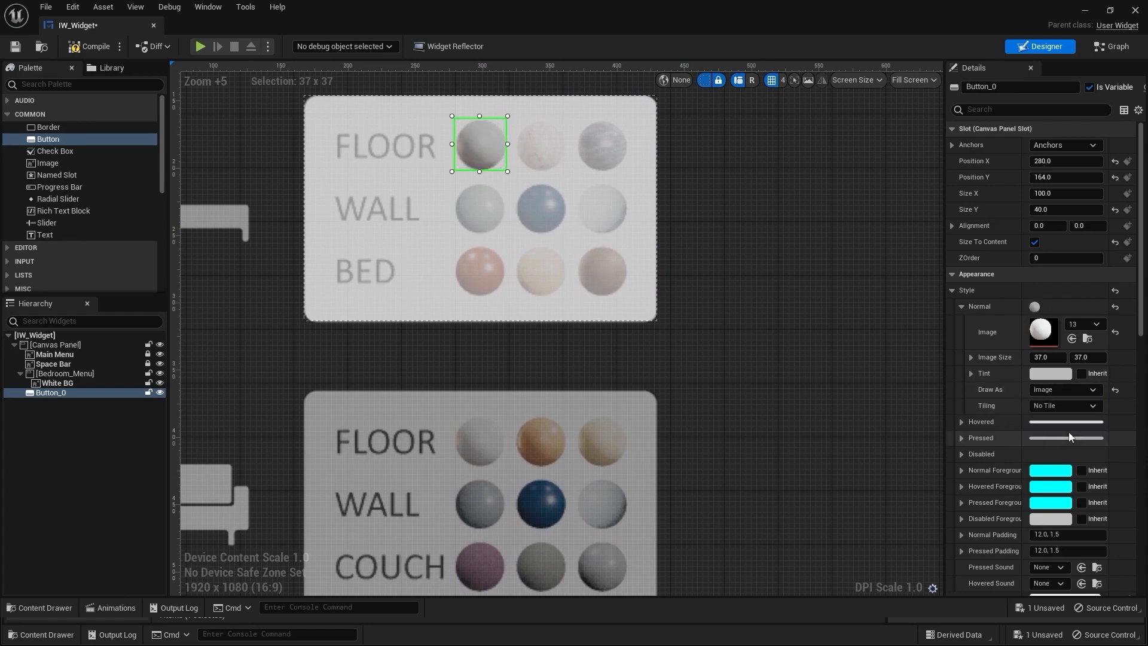
left_click(716, 271)
right_click_drag(719, 253, 673, 310)
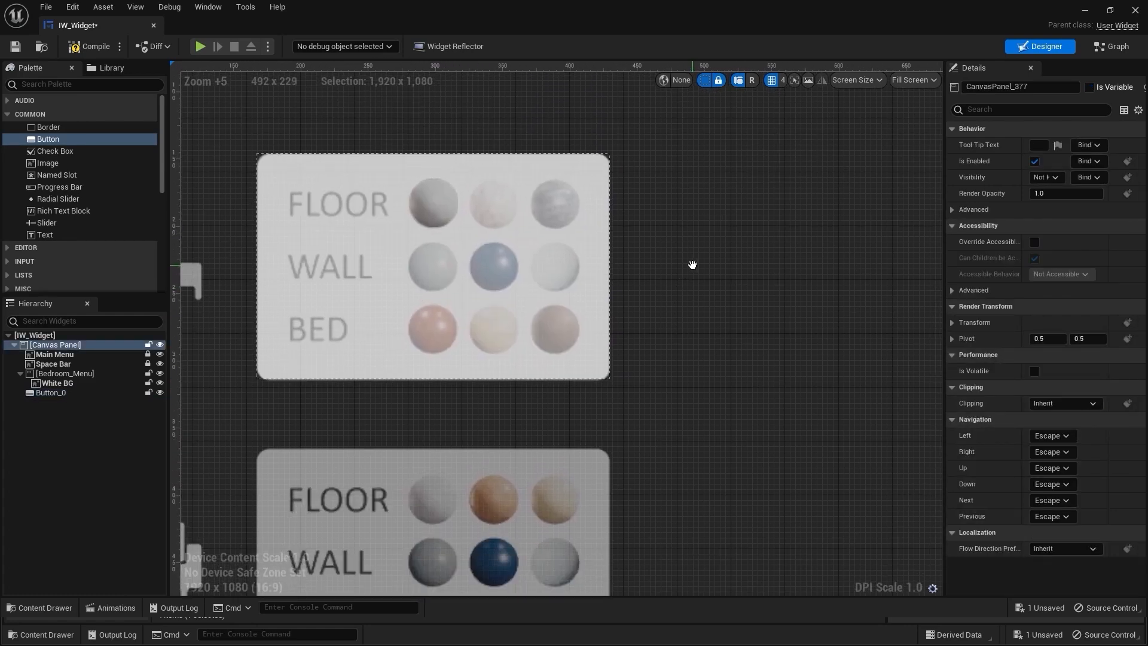
Rename the sphere button as 1
left_click(420, 202)
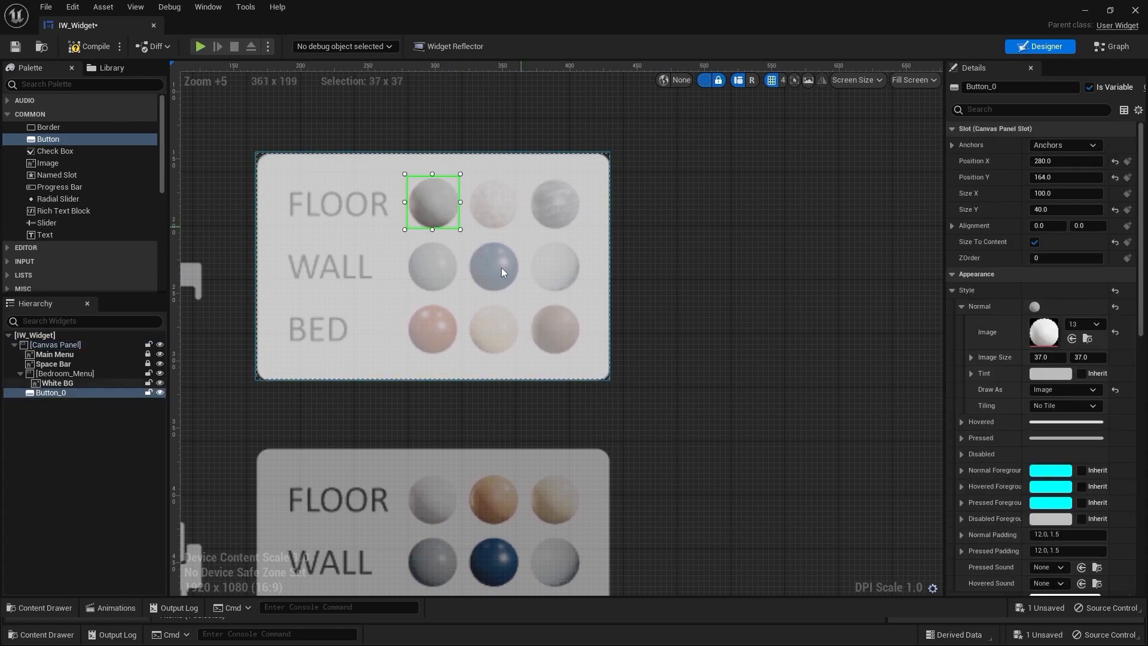
double_click(63, 394)
key("BackSpace")
type("1")
key("Return")
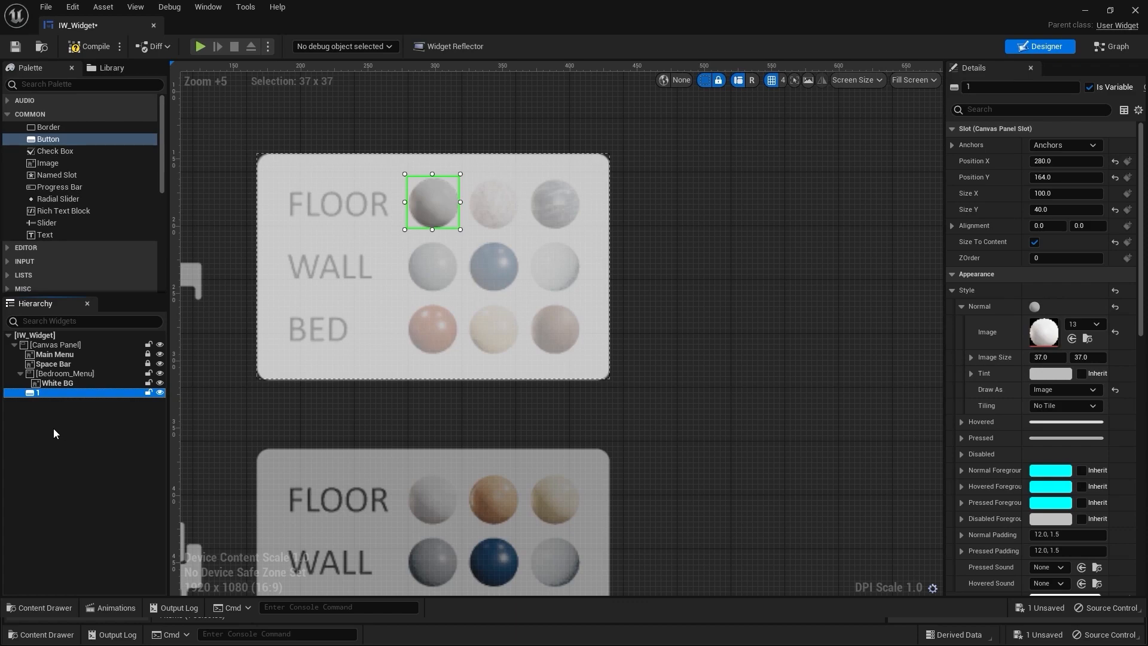
Nest button 1 inside Bedroom_Menu and align it over the first FLOOR sphere, at Position X 112, Y 20
left_click_drag(41, 393, 85, 376)
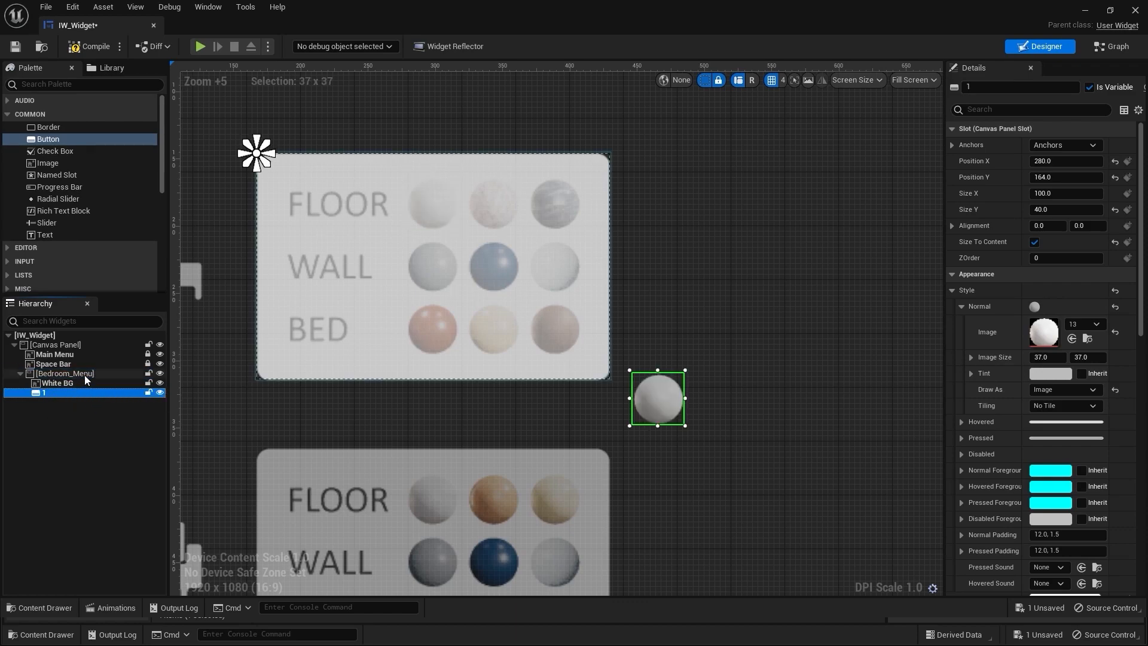
right_click_drag(358, 263, 460, 350)
left_click_drag(758, 494, 528, 342)
scroll(624, 383, "up", 4)
scroll(494, 280, "up", 10)
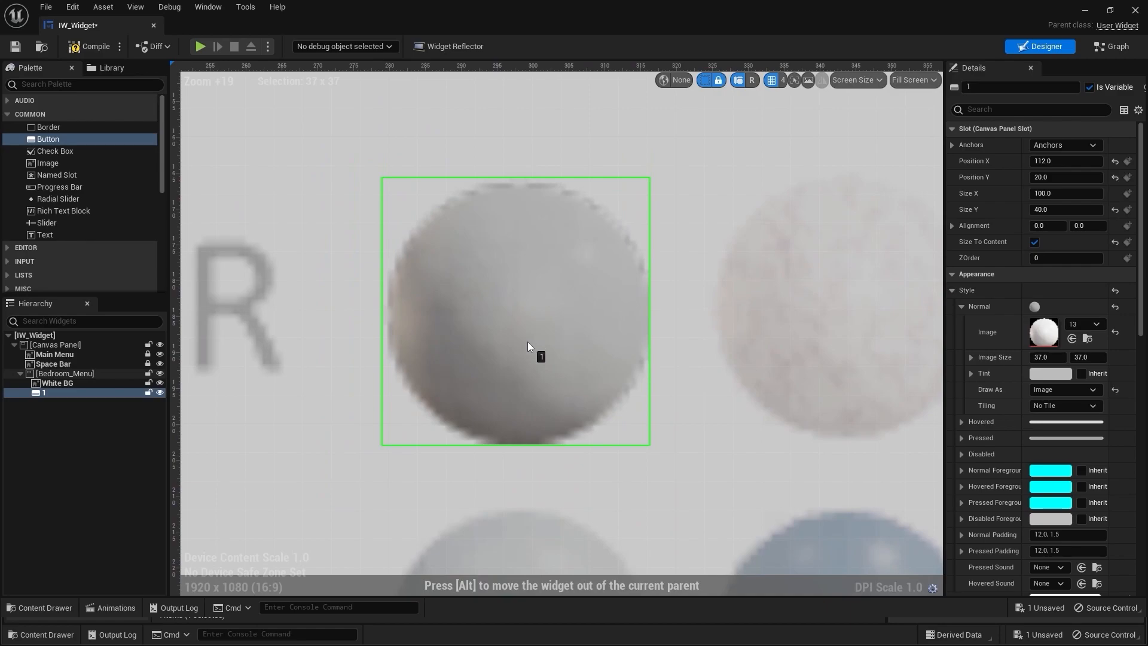
scroll(530, 349, "down", 16)
right_click_drag(509, 278, 464, 199)
left_click(728, 352)
right_click_drag(729, 353, 663, 238)
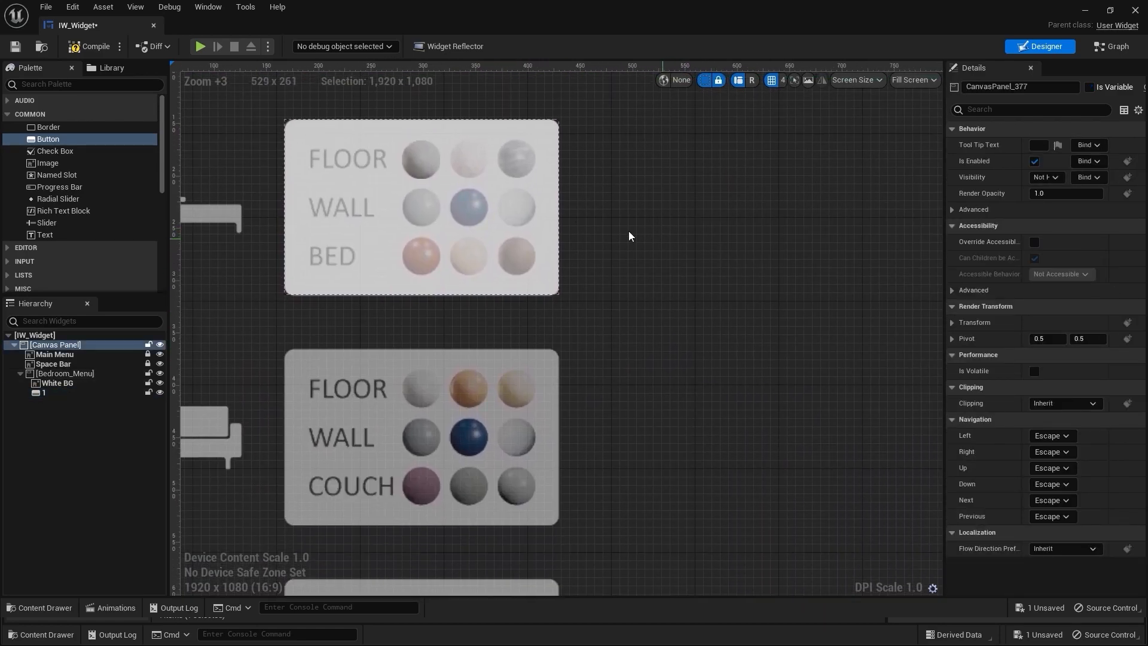
Assign texture 13 as the image of button 1's Hovered and Pressed styles
left_click(421, 157)
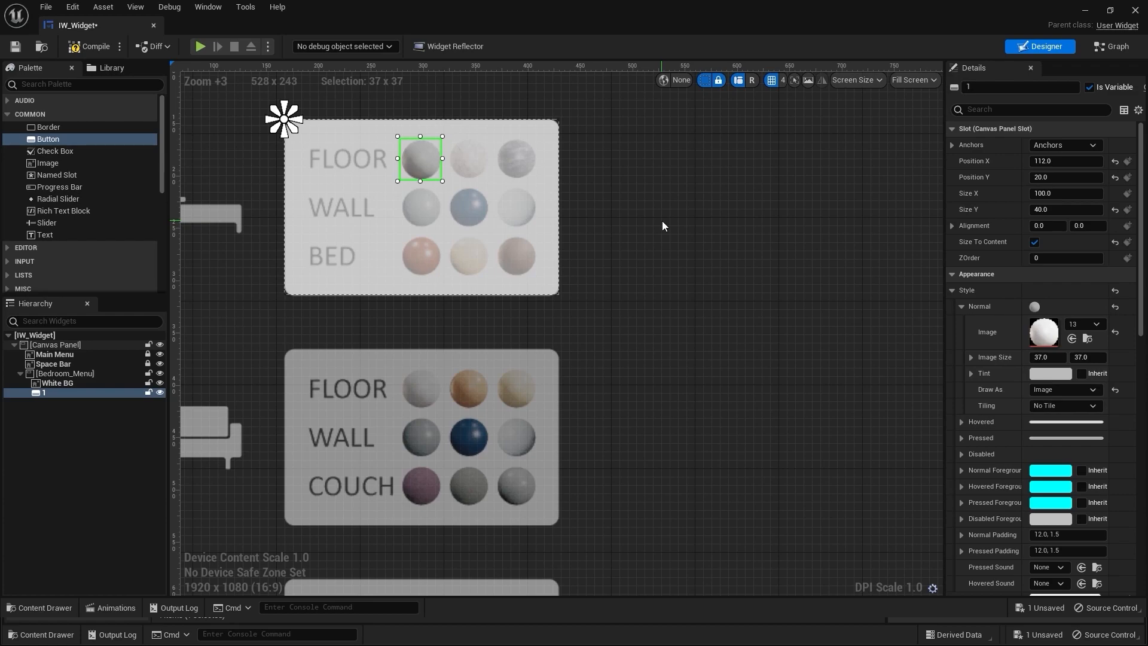
left_click(959, 422)
scroll(961, 407, "down", 3)
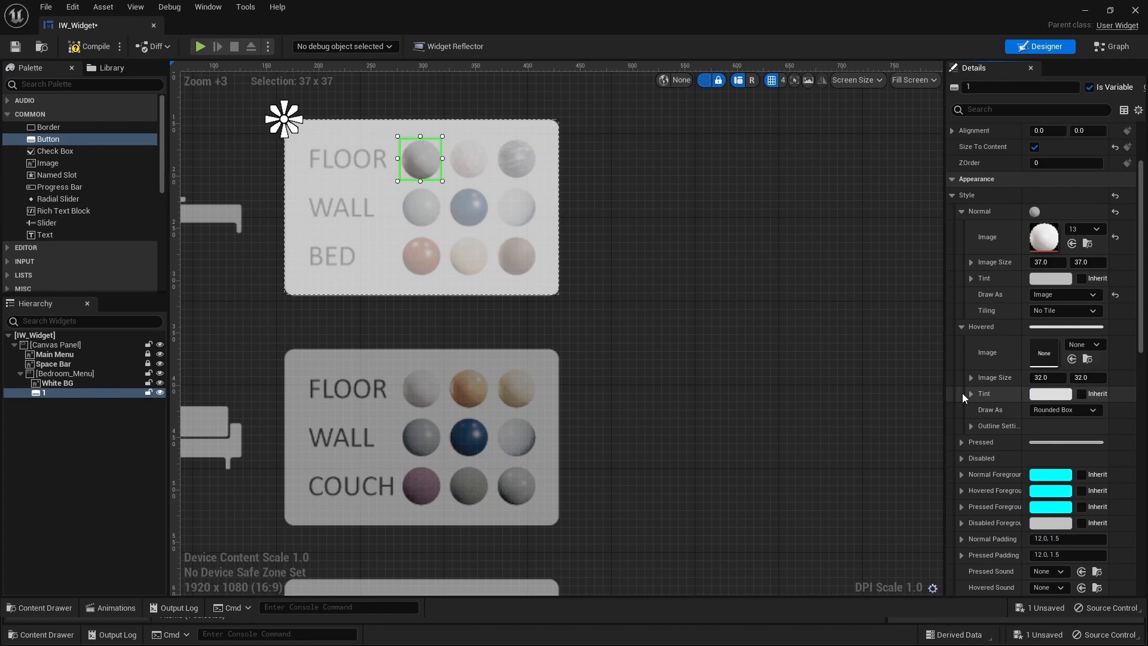
left_click(960, 444)
right_click_drag(808, 374, 736, 260)
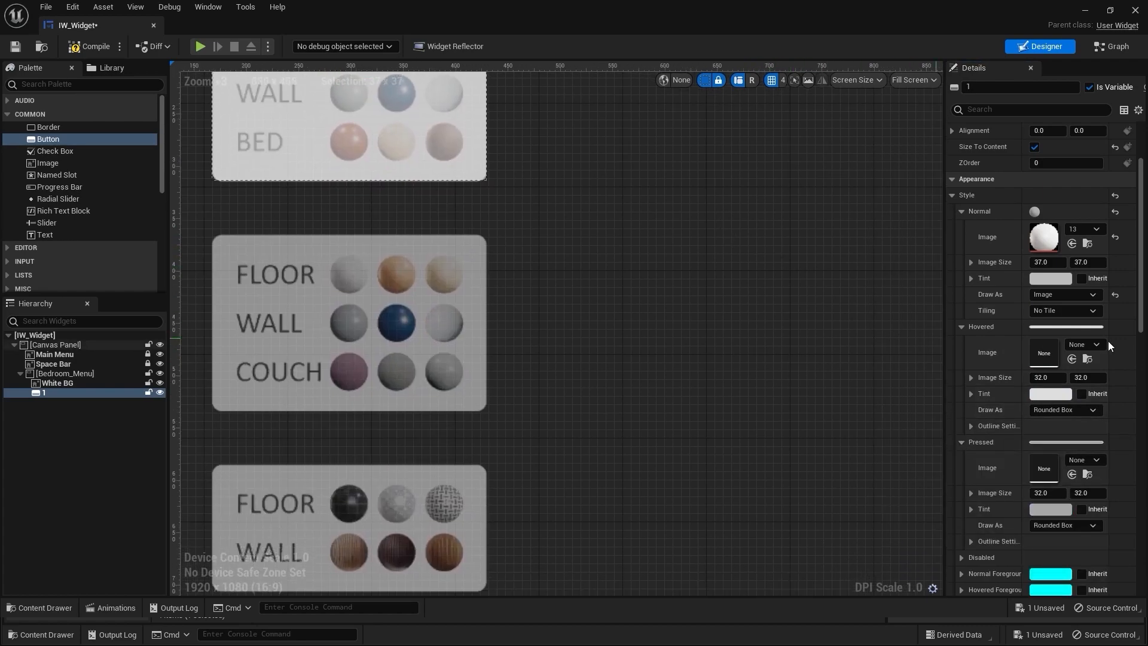
scroll(1107, 340, "down", 3)
key("ctrl+space")
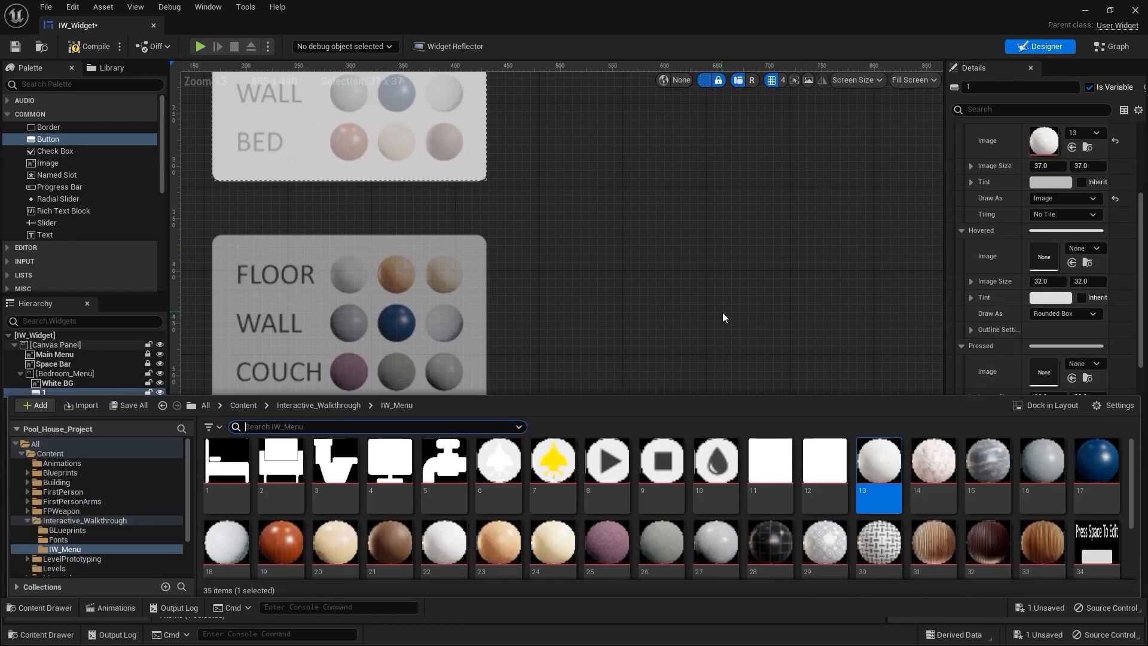
left_click_drag(879, 466, 1042, 263)
left_click_drag(879, 467, 1041, 360)
left_click(926, 303)
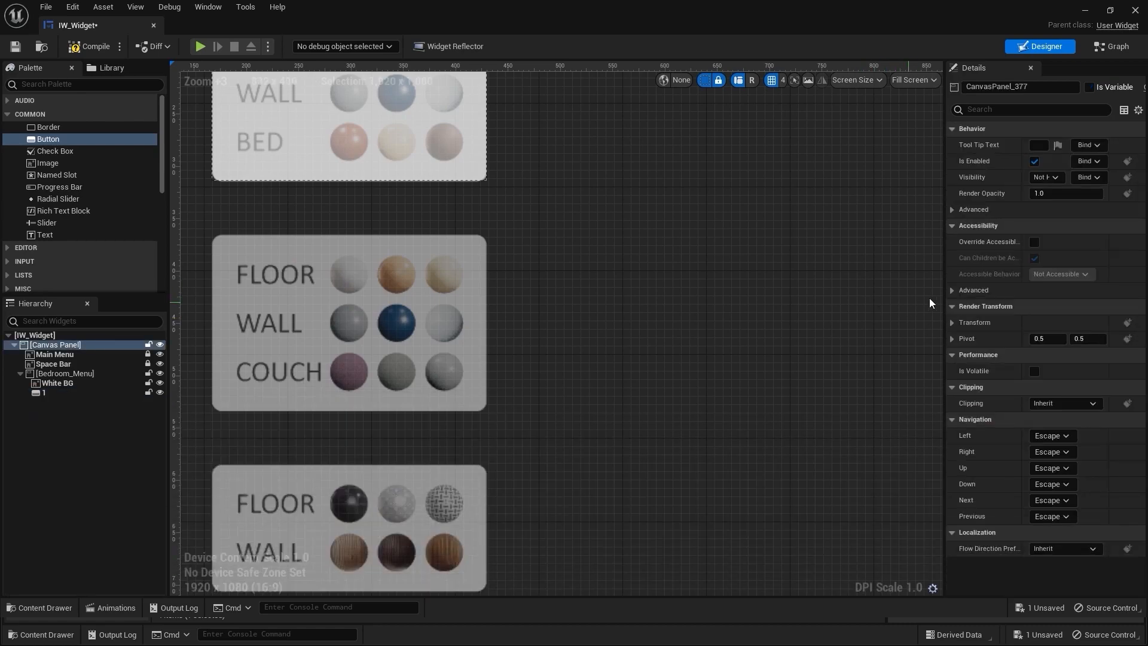
Set the Hovered tint of button 1 to full white, with a brightness value of 1.0
right_click_drag(541, 163, 560, 252)
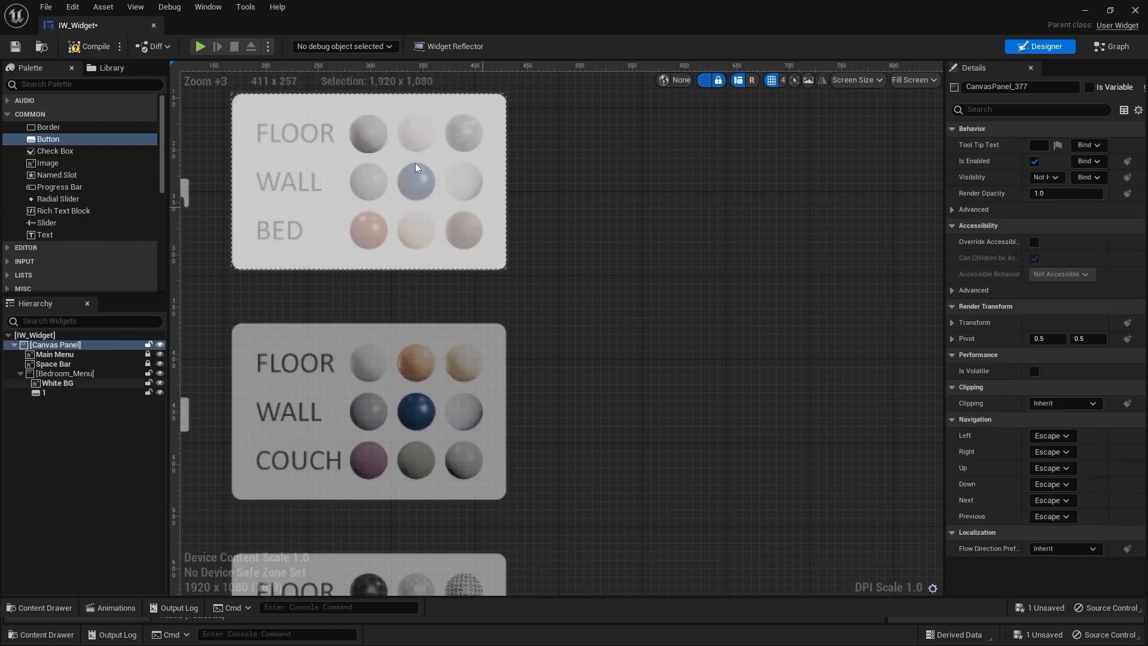
left_click(372, 127)
scroll(1040, 345, "down", 3)
scroll(989, 363, "down", 1)
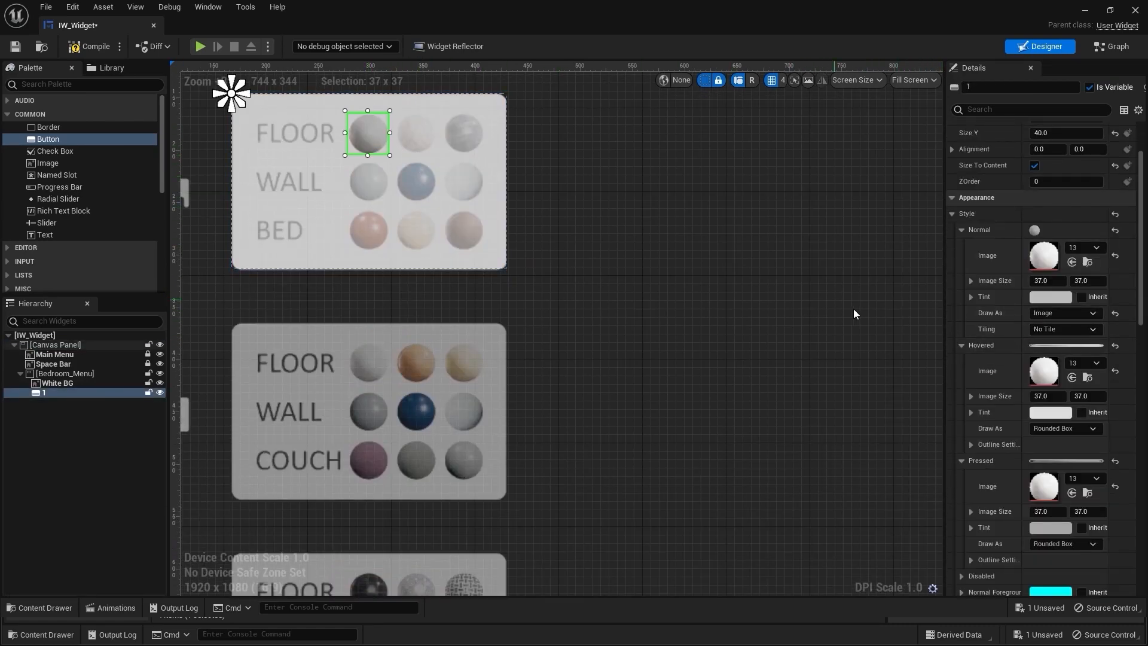
left_click(1043, 408)
right_click(1043, 408)
left_click_drag(954, 388, 946, 313)
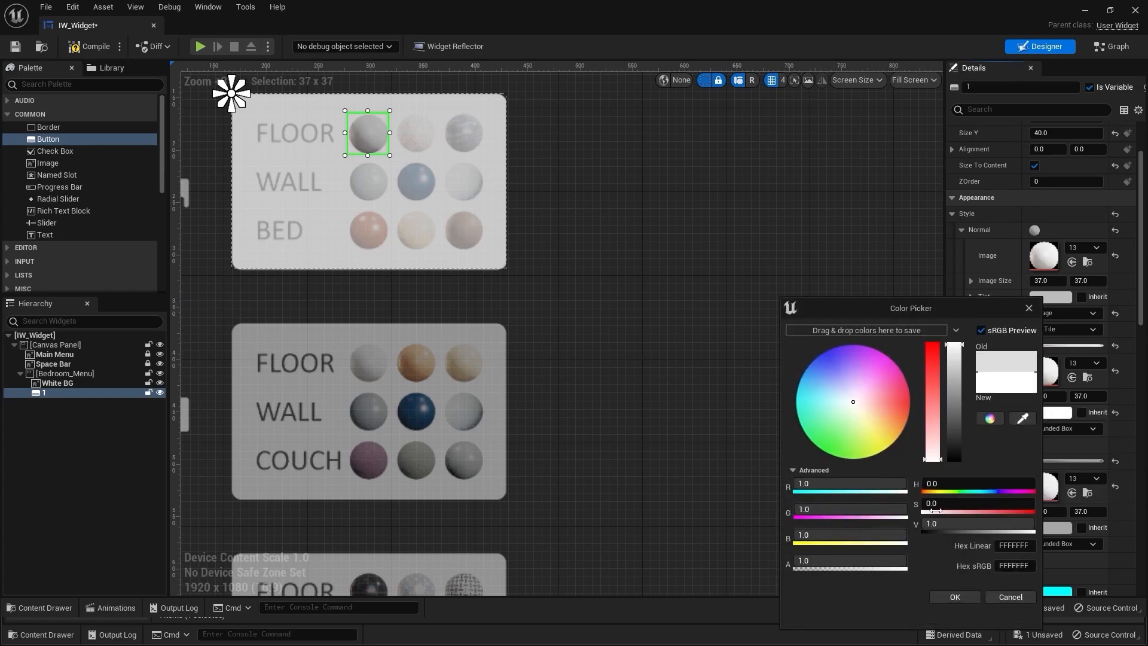
left_click(936, 596)
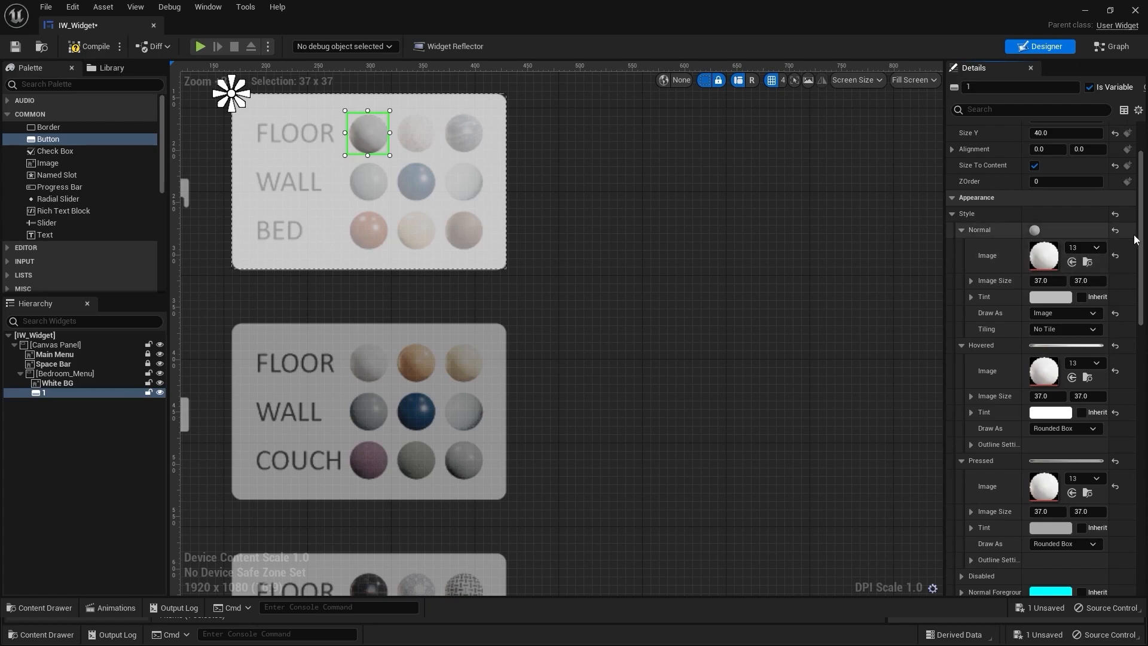
Duplicate button 1 within Bedroom_Menu and rename the copy as 2
right_click_drag(580, 222, 607, 276)
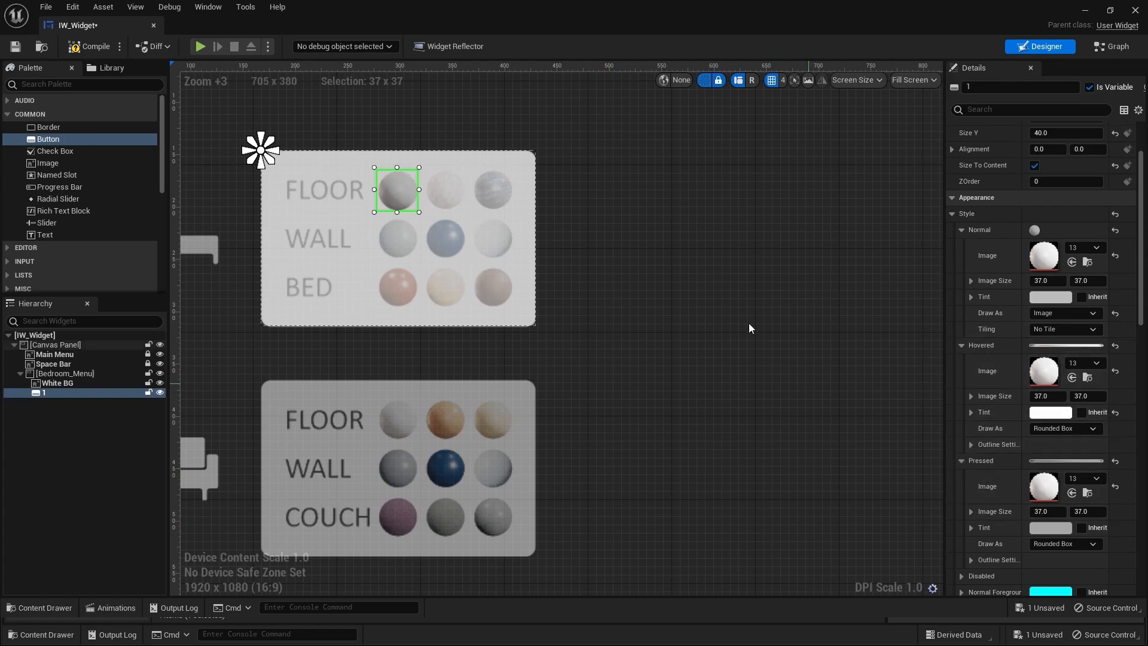
right_click_drag(670, 276, 695, 269)
left_click(48, 393)
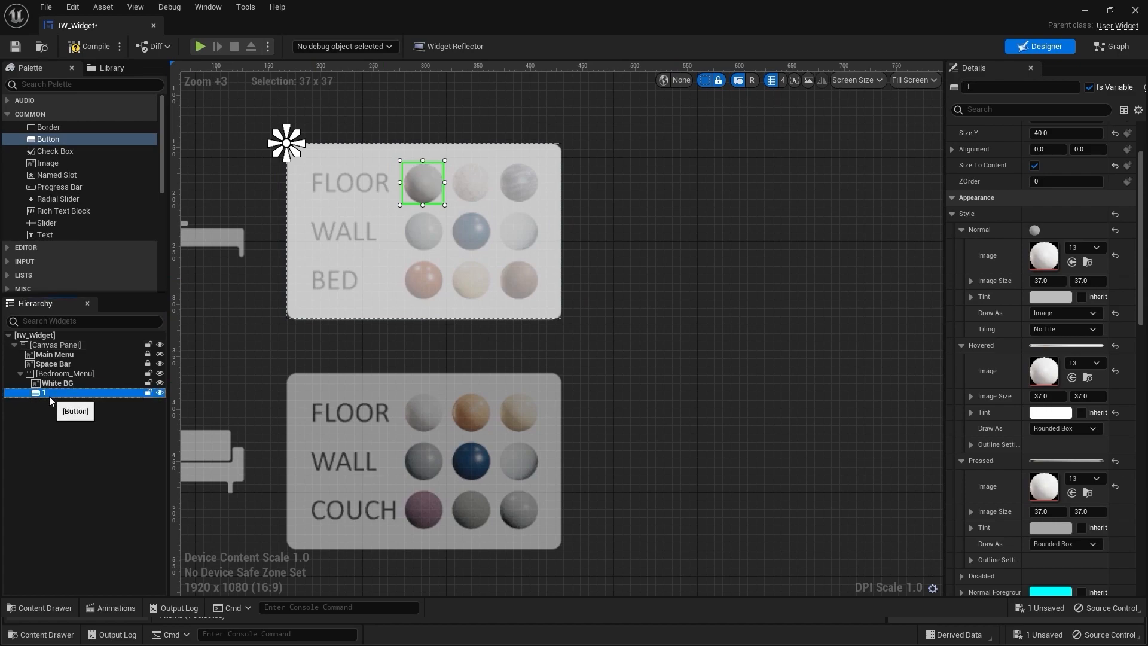
key("ctrl+d")
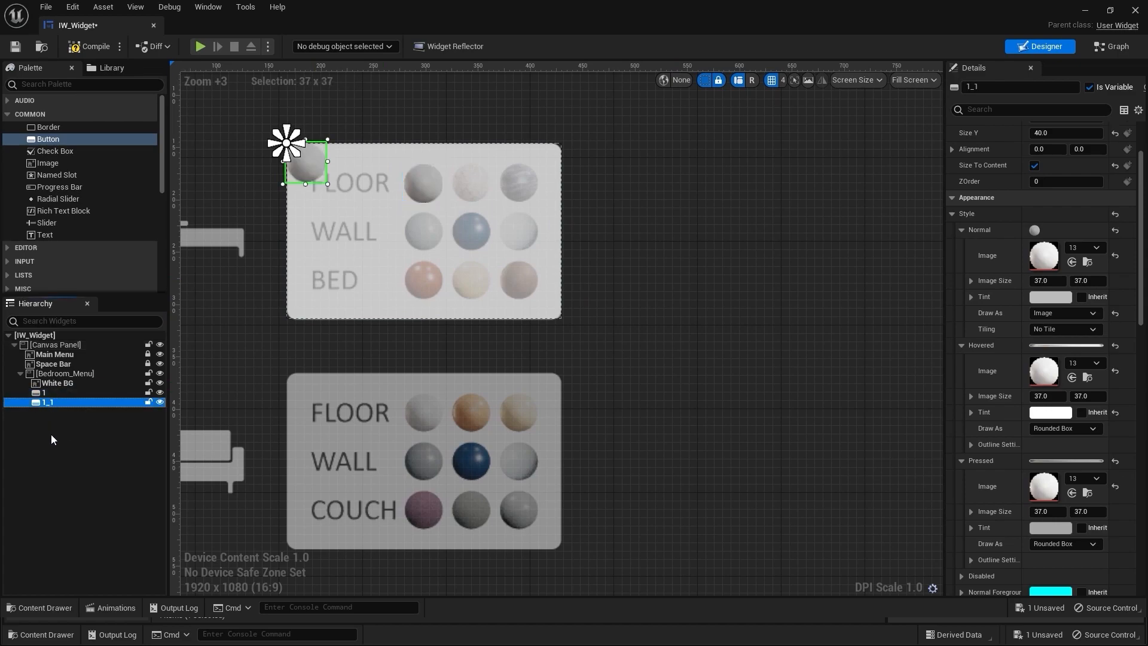
double_click(55, 401)
type("2")
key("Return")
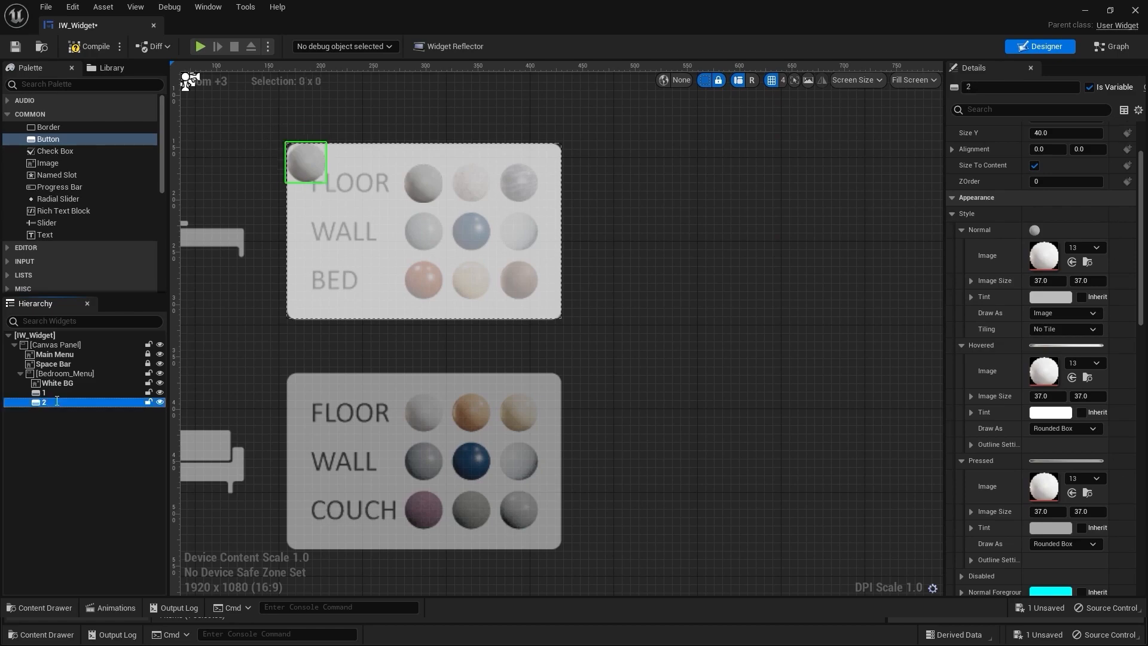
Align button 2 over the second FLOOR sphere of the bedroom block
scroll(359, 246, "up", 4)
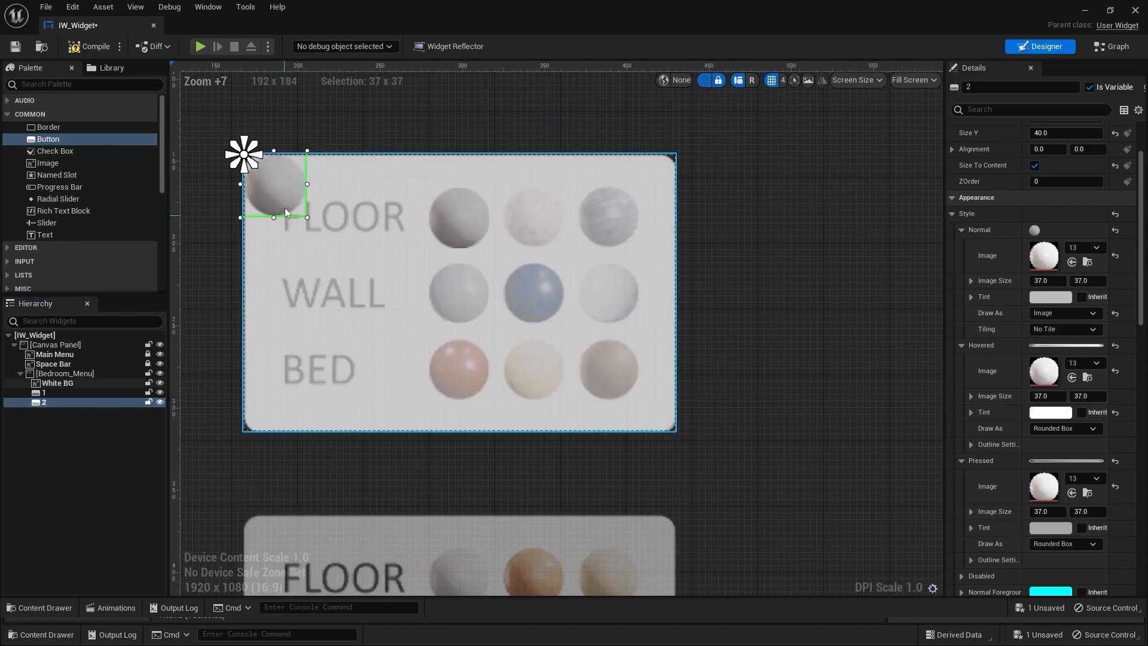
left_click_drag(454, 238, 541, 231)
scroll(540, 231, "up", 6)
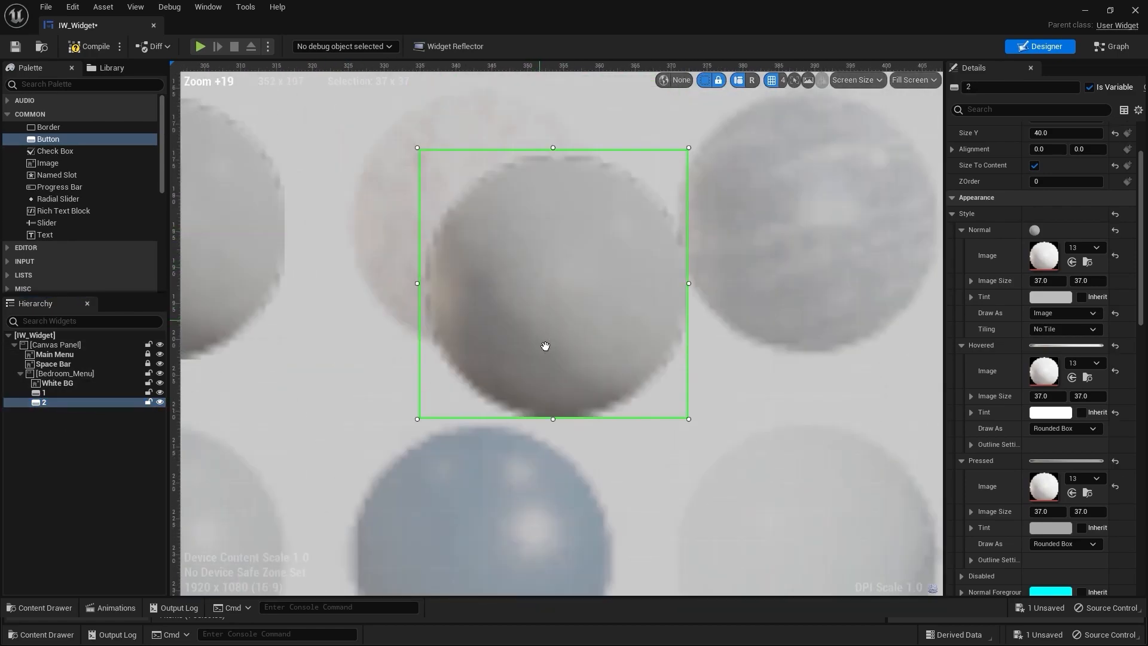
mouse_move(553, 304)
left_mouse_down()
mouse_move(519, 276)
mouse_move(550, 287)
left_mouse_up()
scroll(551, 287, "down", 6)
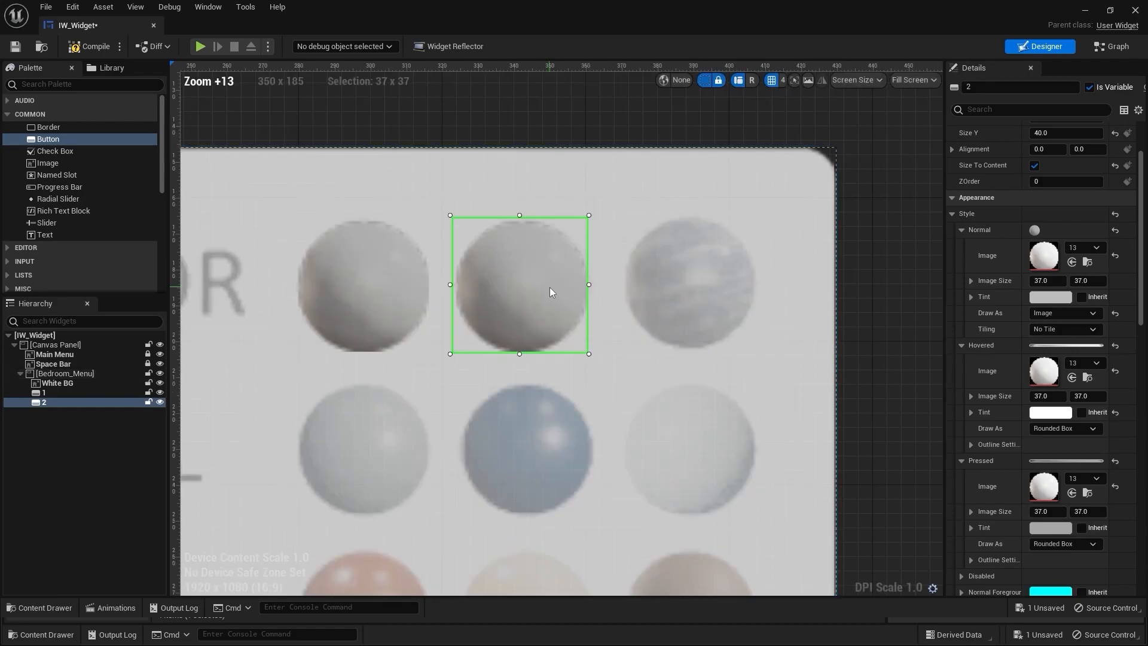
scroll(550, 287, "down", 7)
Assign texture 14 as the image of button 2's Normal, Hovered and Pressed styles
right_click_drag(572, 314, 419, 165)
scroll(1048, 392, "down", 3)
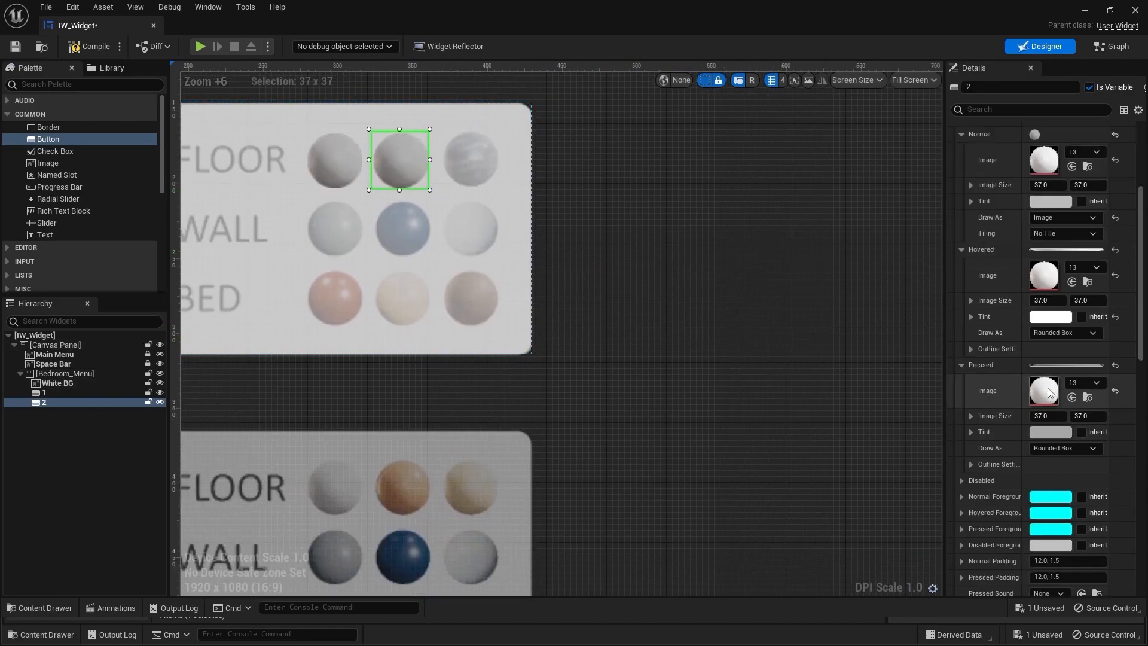
scroll(969, 335, "up", 4)
right_click_drag(673, 283, 654, 239)
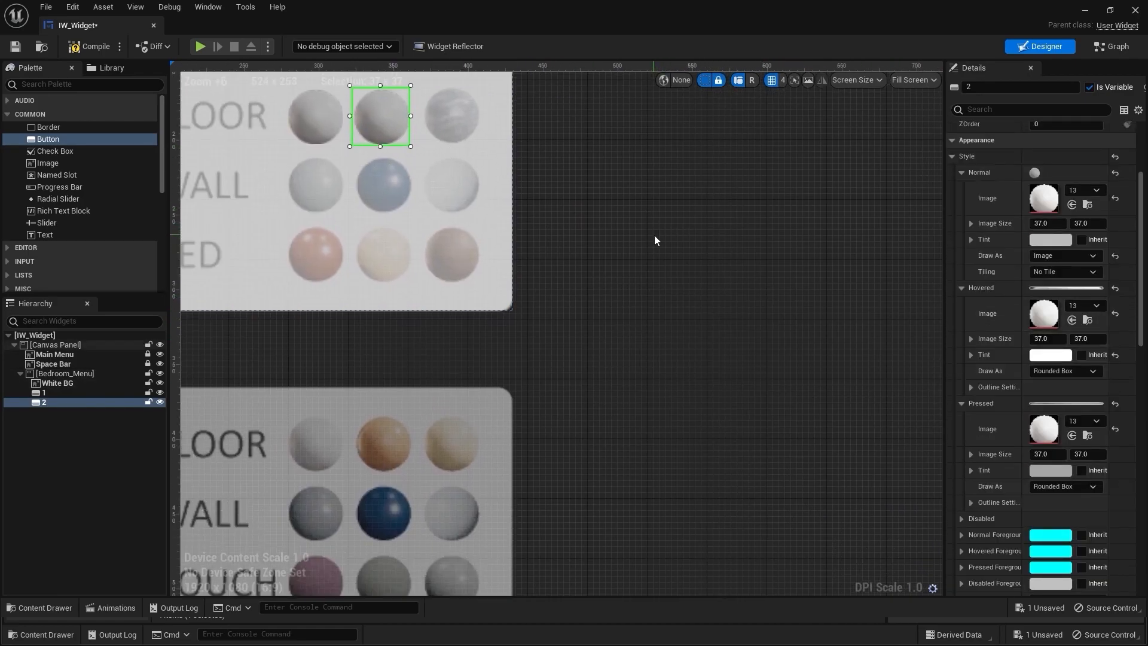
key("ctrl+space")
left_click_drag(939, 466, 1046, 205)
left_click_drag(934, 458, 1045, 312)
scroll(1045, 311, "down", 3)
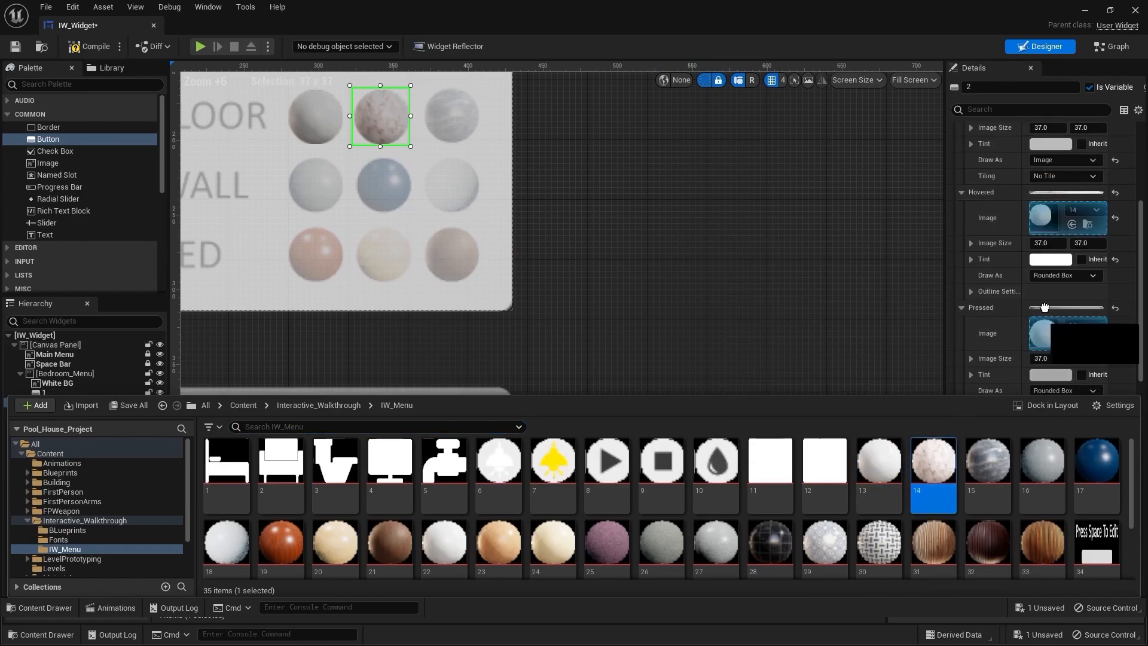
left_click(728, 279)
Duplicate button 2 within Bedroom_Menu and rename the copy as 3
right_click_drag(683, 225, 766, 304)
left_click(42, 408)
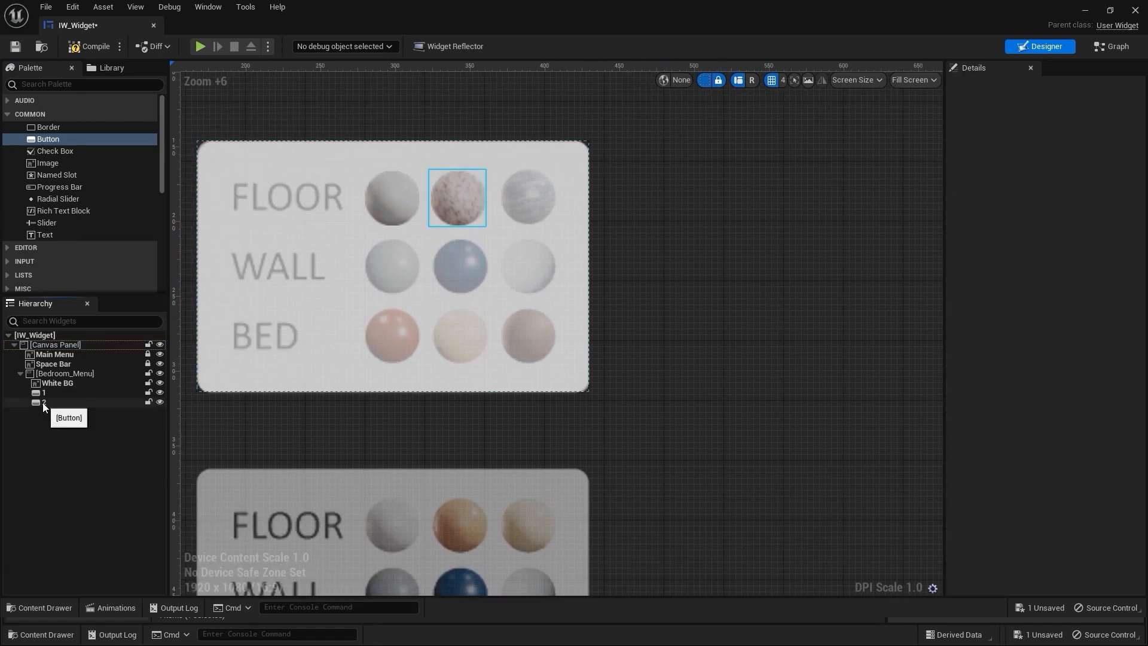
key("ctrl+d")
double_click(62, 412)
type("3")
key("Return")
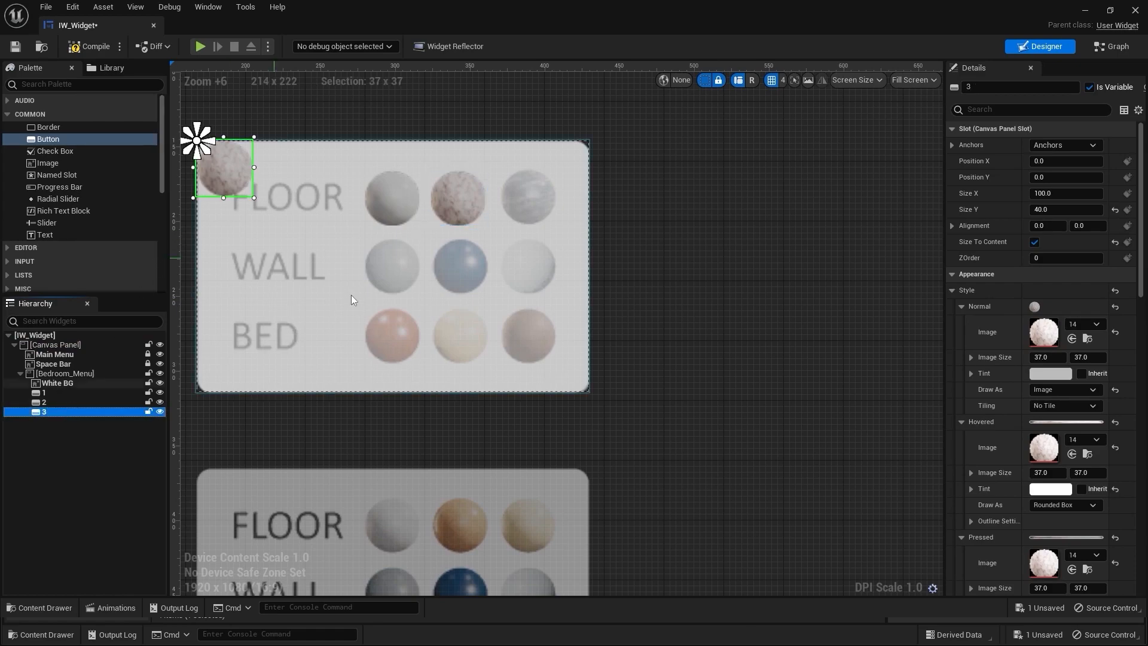
Align button 3 over the third FLOOR sphere of the bedroom block, at Position X 204, Y 20
scroll(350, 295, "up", 3)
left_click_drag(225, 255, 580, 292)
scroll(586, 281, "up", 9)
left_click_drag(645, 324, 602, 332)
scroll(601, 334, "down", 6)
scroll(599, 333, "down", 5)
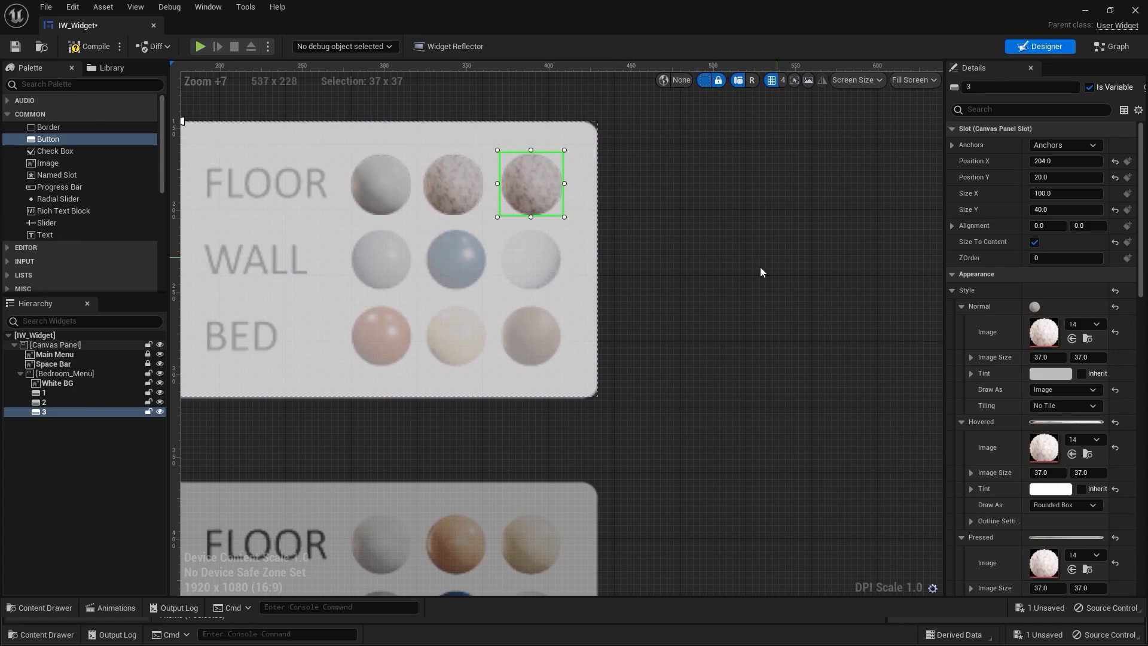
Assign texture 15 as the image of button 3's Normal style
scroll(748, 265, "down", 6)
scroll(748, 263, "up", 1)
scroll(568, 212, "up", 4)
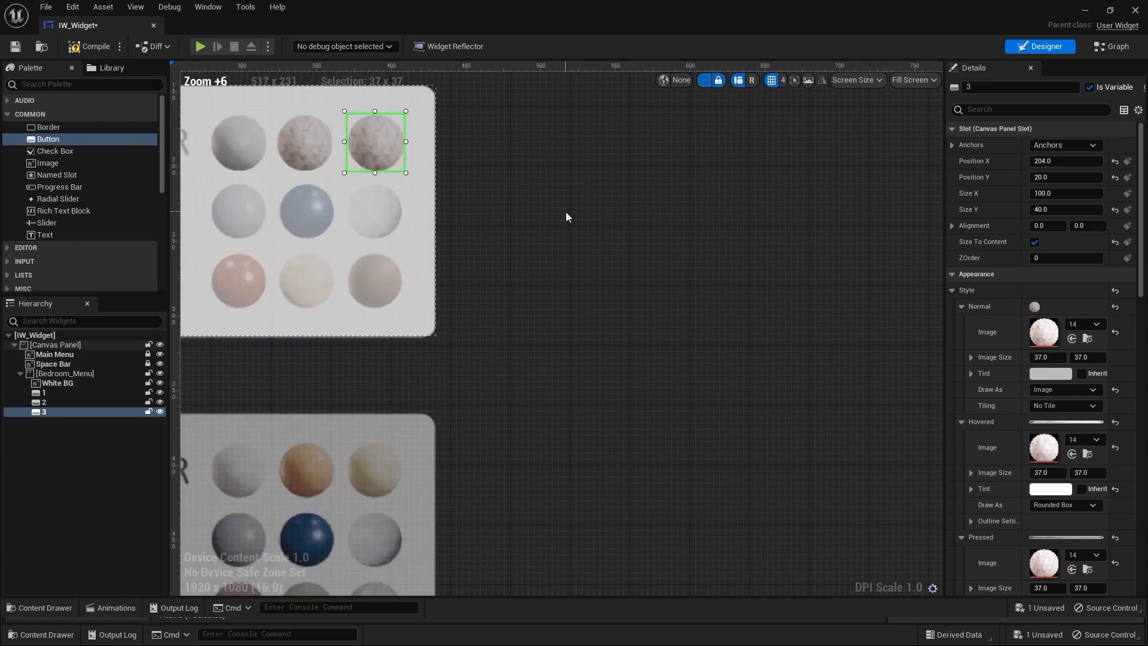
right_click_drag(566, 213, 602, 225)
scroll(1021, 352, "down", 3)
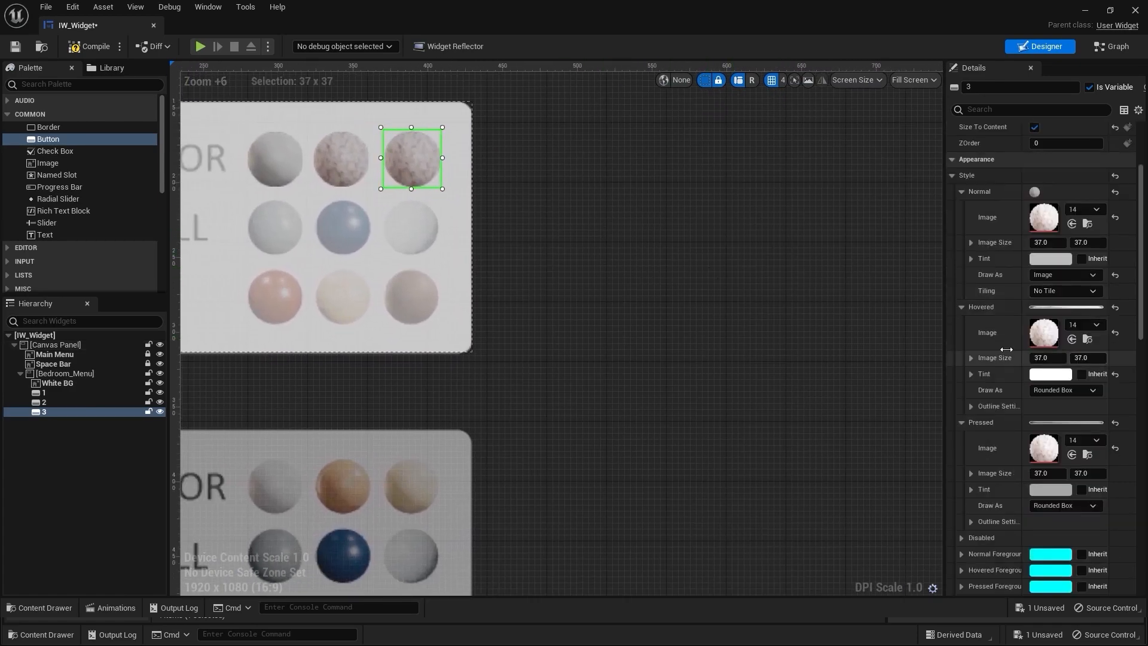
scroll(1021, 352, "down", 2)
key("ctrl+space")
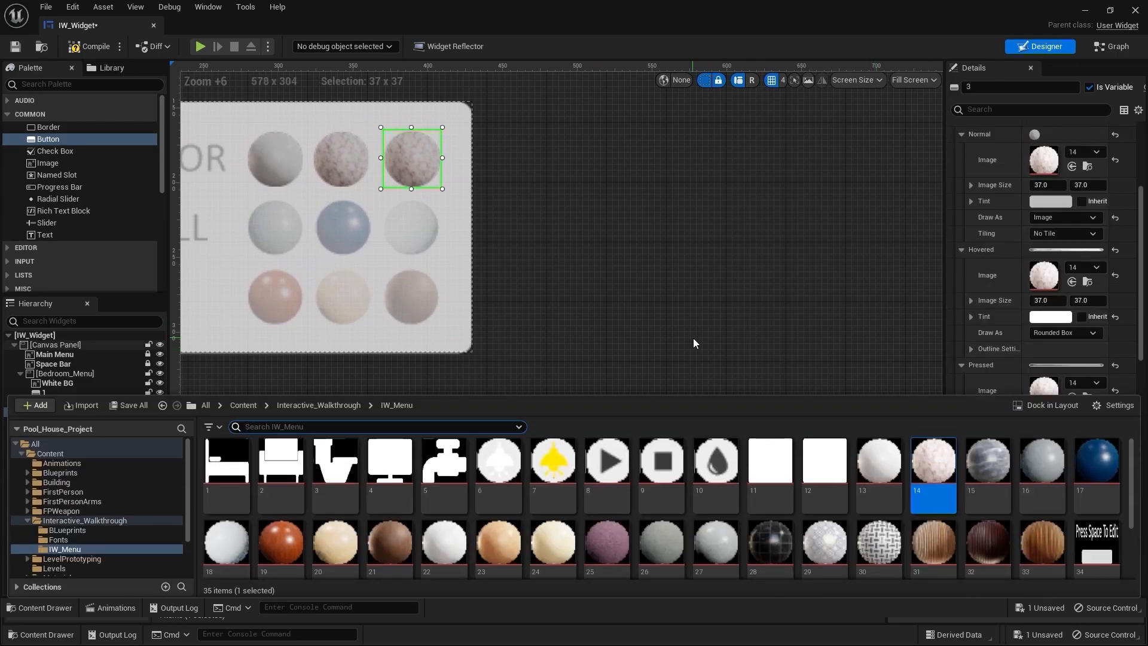
left_click_drag(988, 460, 1043, 160)
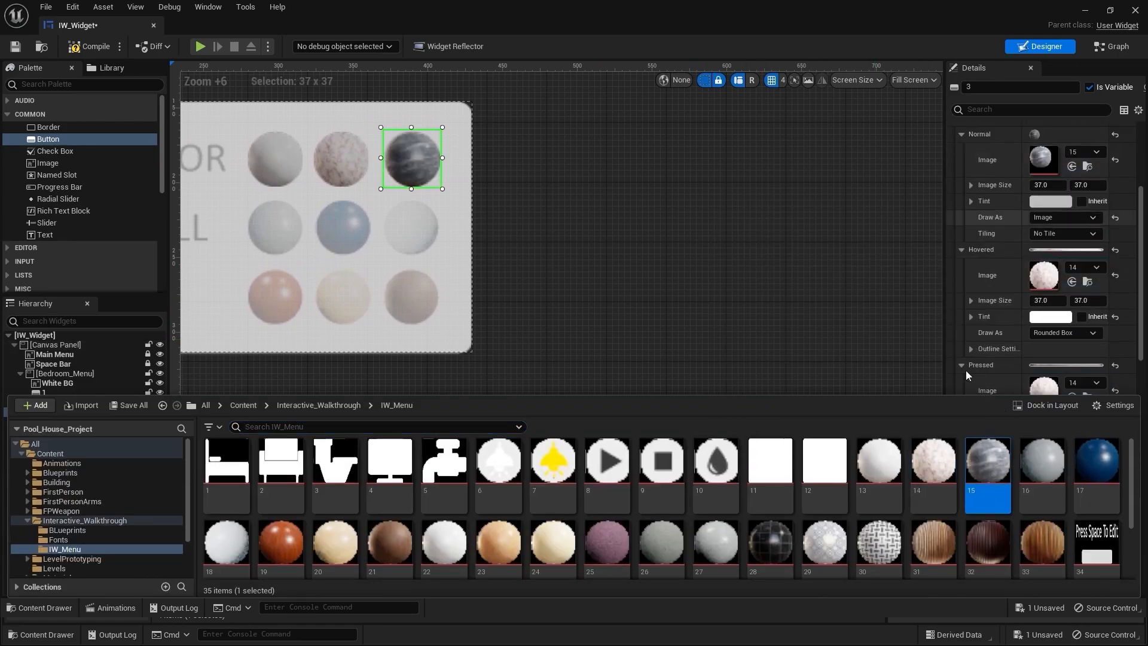
Try to assign texture 15 as the image of button 3's Hovered and Pressed styles
left_click_drag(987, 460, 1044, 275)
left_click_drag(1016, 430, 1058, 390)
right_click_drag(555, 209, 694, 218)
key("ctrl+space")
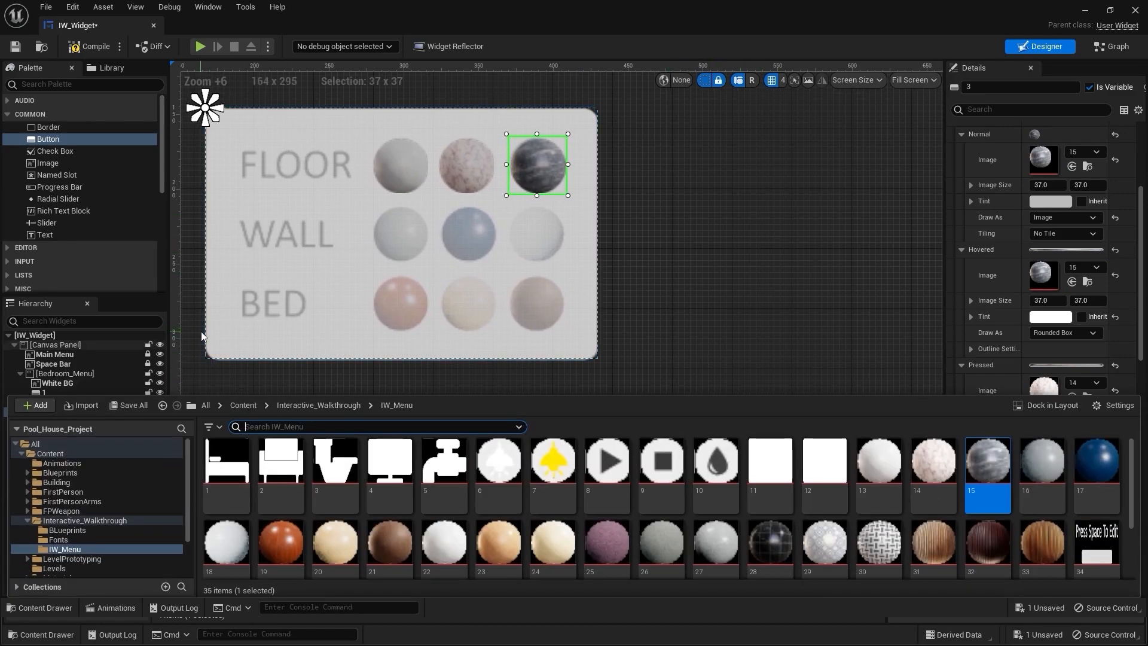
key("ctrl+space")
Duplicate button 3 within Bedroom_Menu and rename the copy as 4
left_click(47, 411)
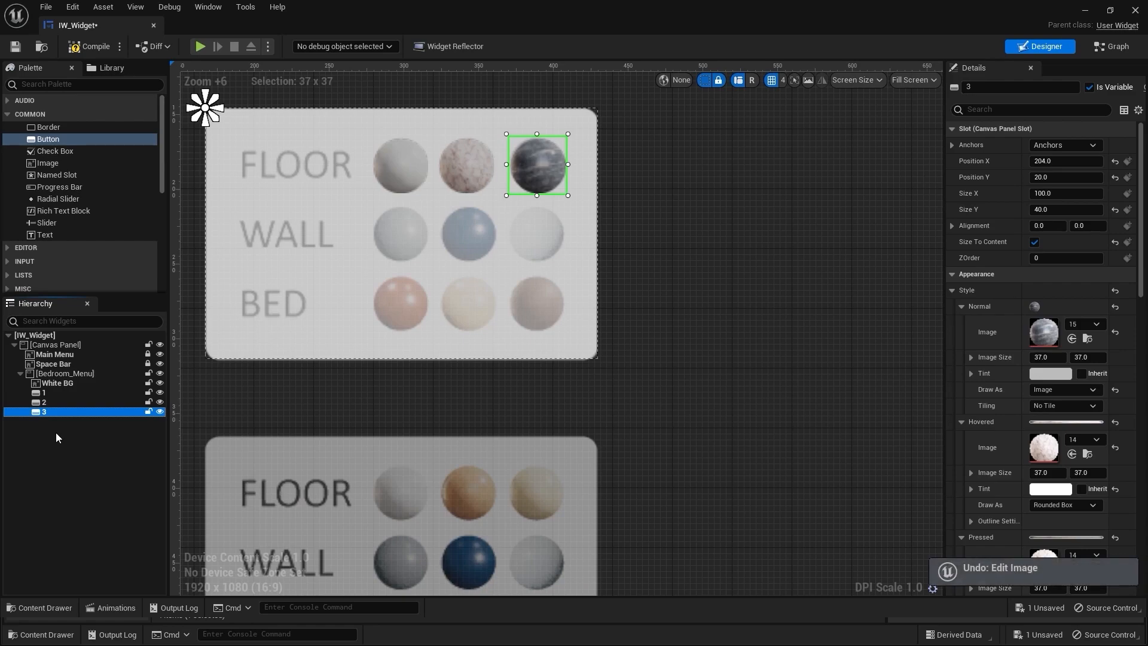
key("ctrl+d")
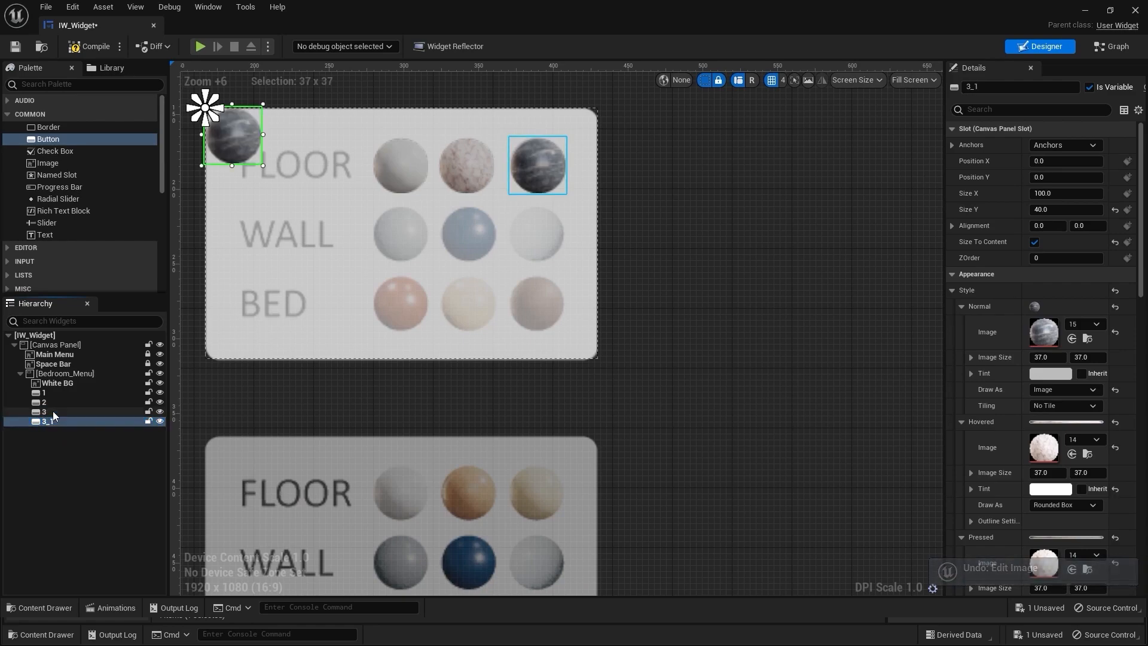
double_click(47, 419)
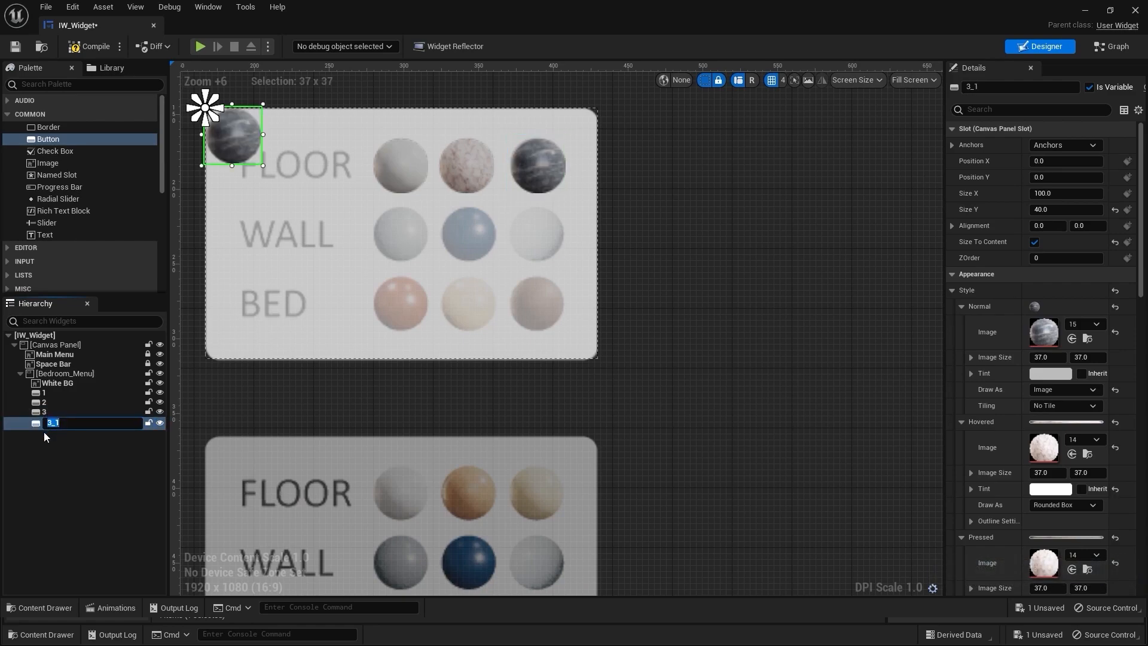
type("4")
key("Return")
Align button 4 over the first WALL sphere of the bedroom block, at Position X 112, Y 64
left_click_drag(232, 134, 449, 239)
scroll(393, 231, "up", 6)
scroll(394, 231, "up", 7)
scroll(448, 239, "down", 15)
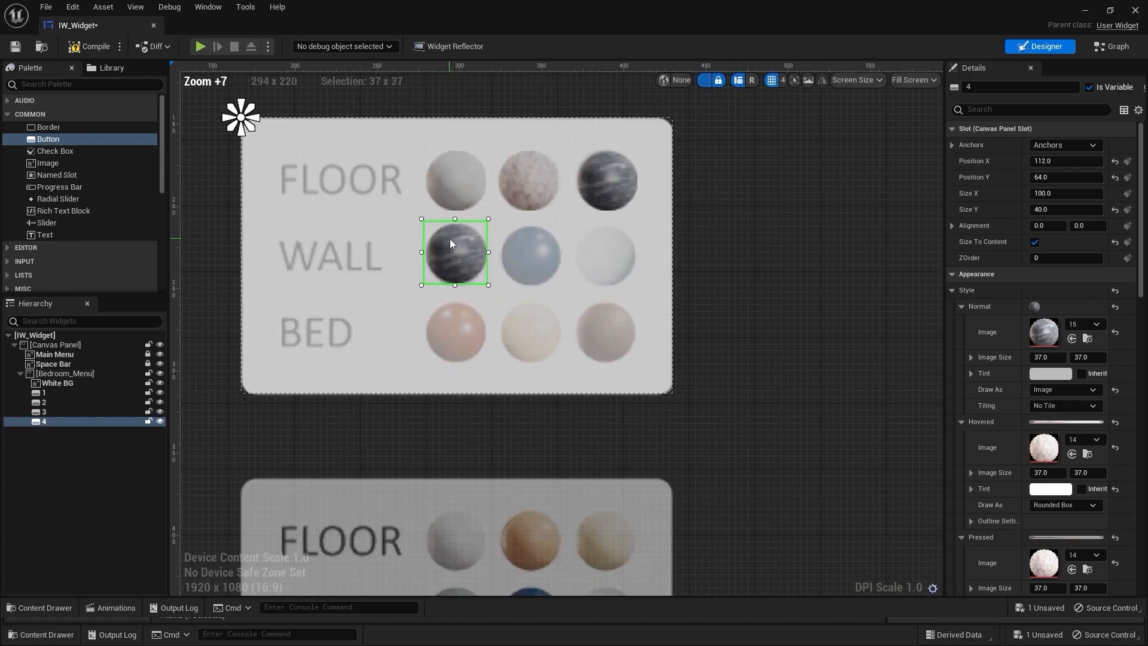
Assign texture 16 as the image of button 4's Normal, Hovered and Pressed styles
scroll(1076, 317, "down", 3)
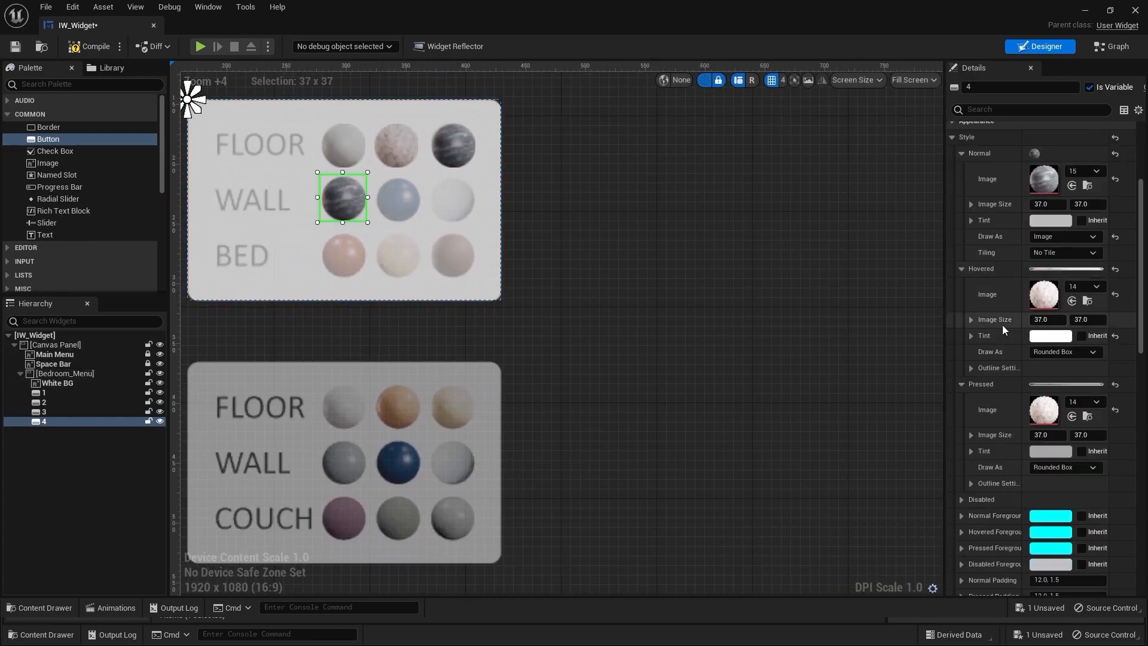
key("ctrl+space")
left_click_drag(1042, 463, 1043, 174)
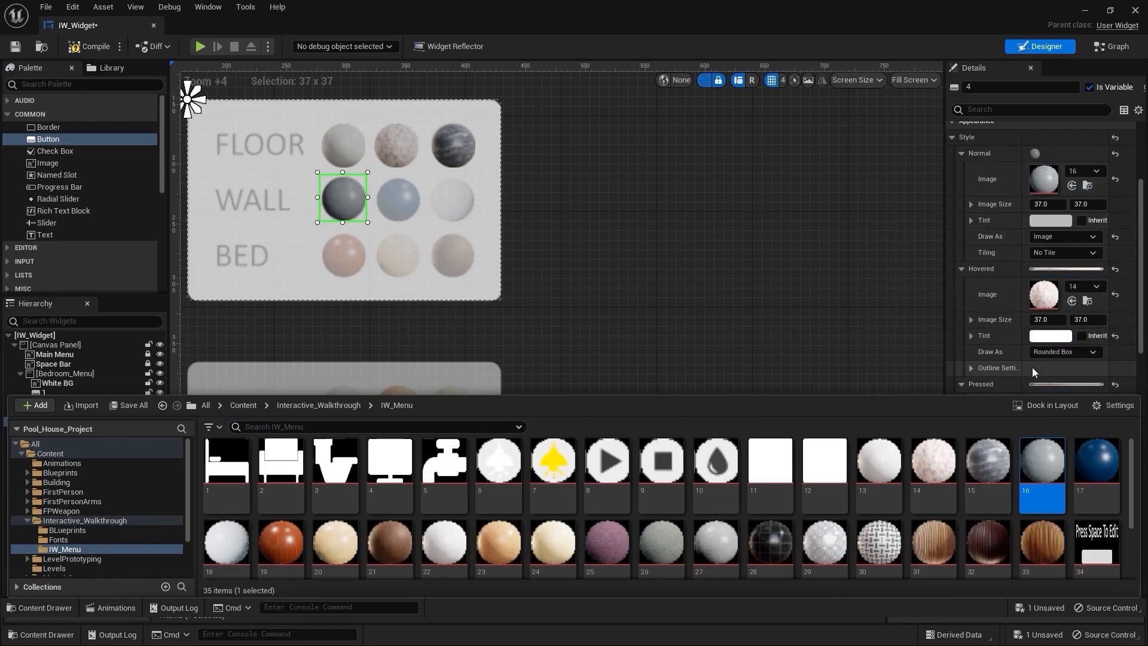
left_click_drag(1042, 472, 1043, 298)
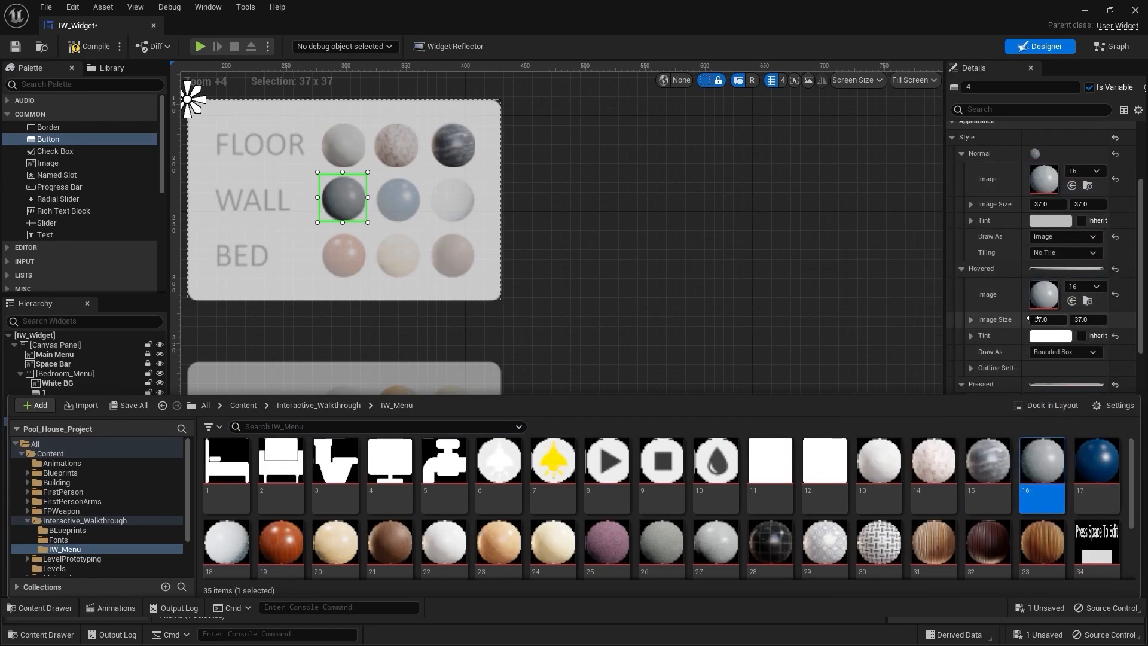
scroll(1043, 298, "down", 3)
left_click_drag(1042, 464, 1042, 254)
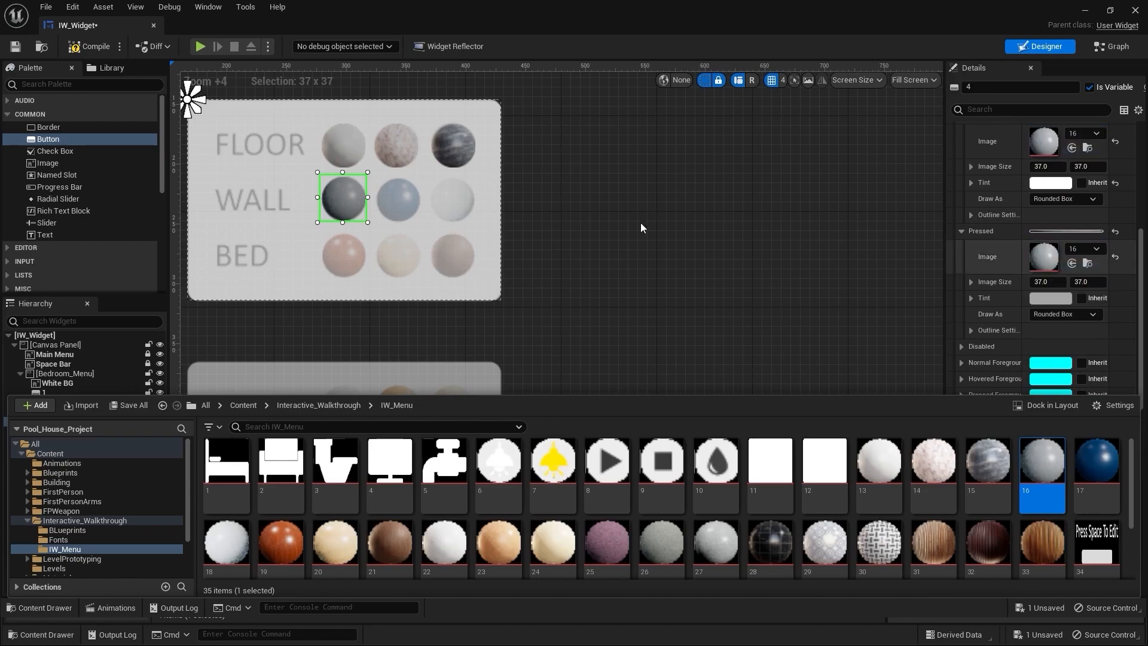
Assign texture 15 as the image of button 3's Hovered and Pressed styles
left_click(486, 187)
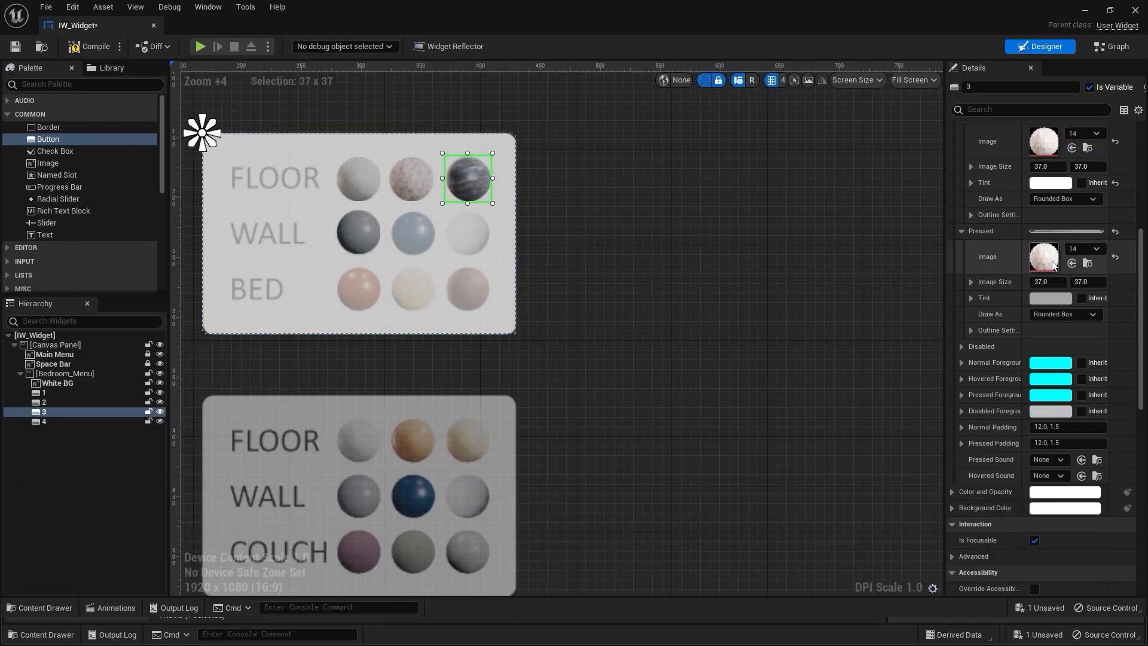
scroll(1053, 266, "up", 2)
scroll(1054, 266, "up", 3)
scroll(1054, 266, "down", 2)
key("ctrl+space")
left_click_drag(987, 463, 1043, 218)
left_click_drag(979, 458, 1046, 332)
left_click(682, 175)
right_click_drag(675, 168, 692, 146)
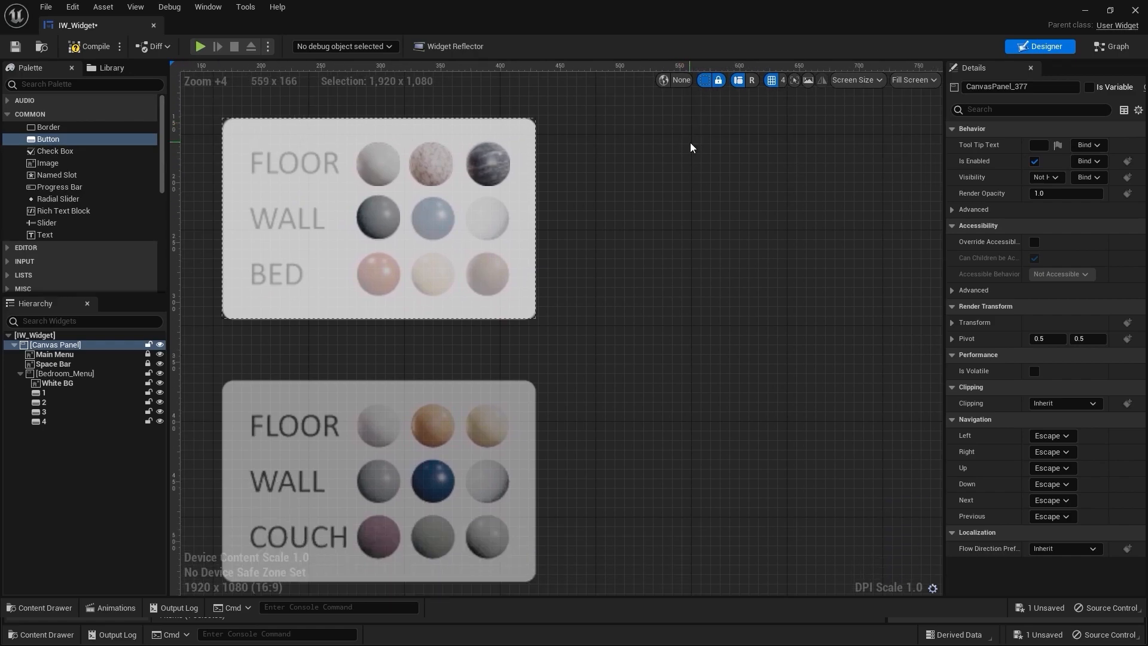
Duplicate button 4 within Bedroom_Menu and rename the copy as 5
left_click(46, 422)
key("ctrl+d")
key("F2")
type("5")
key("Return")
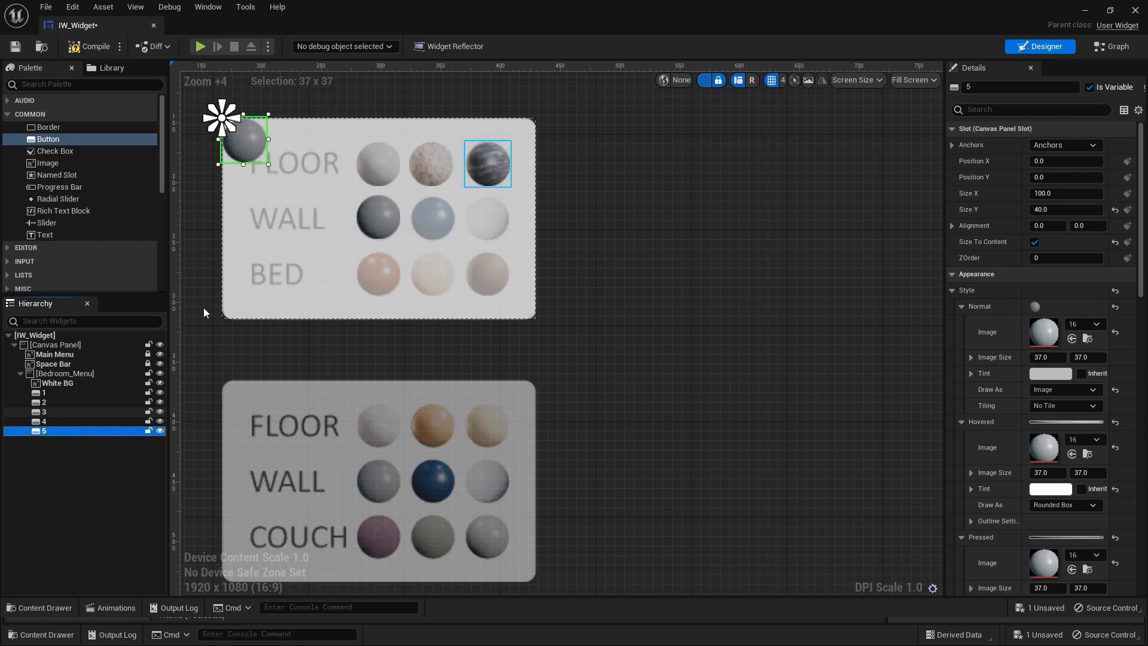
Align button 5 over the second WALL sphere of the bedroom block, at about Position X 157.2, Y 65
left_click_drag(263, 146, 451, 217)
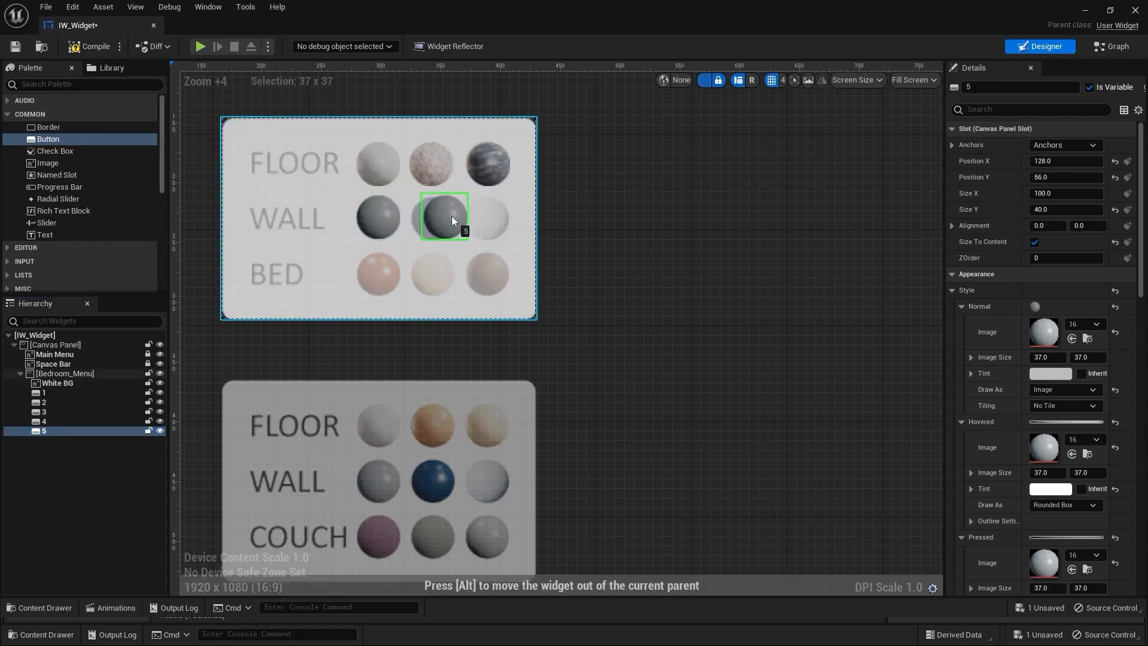
scroll(430, 215, "up", 8)
left_click_drag(455, 255, 471, 274)
scroll(475, 273, "up", 4)
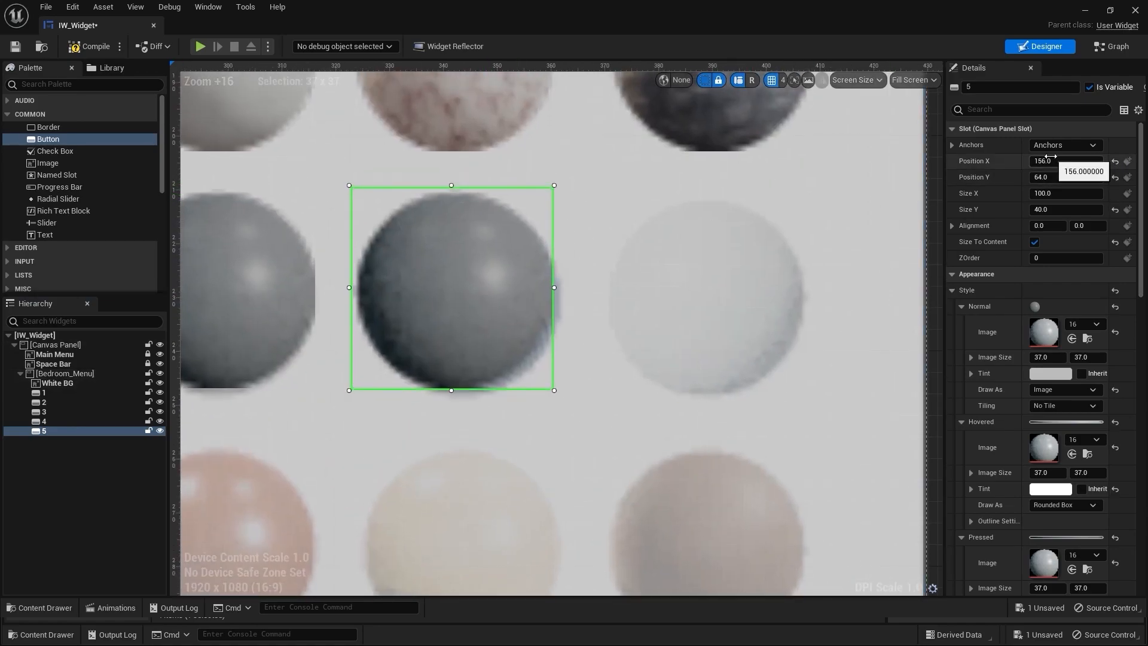
left_click_drag(1066, 161, 1068, 177)
scroll(781, 256, "down", 7)
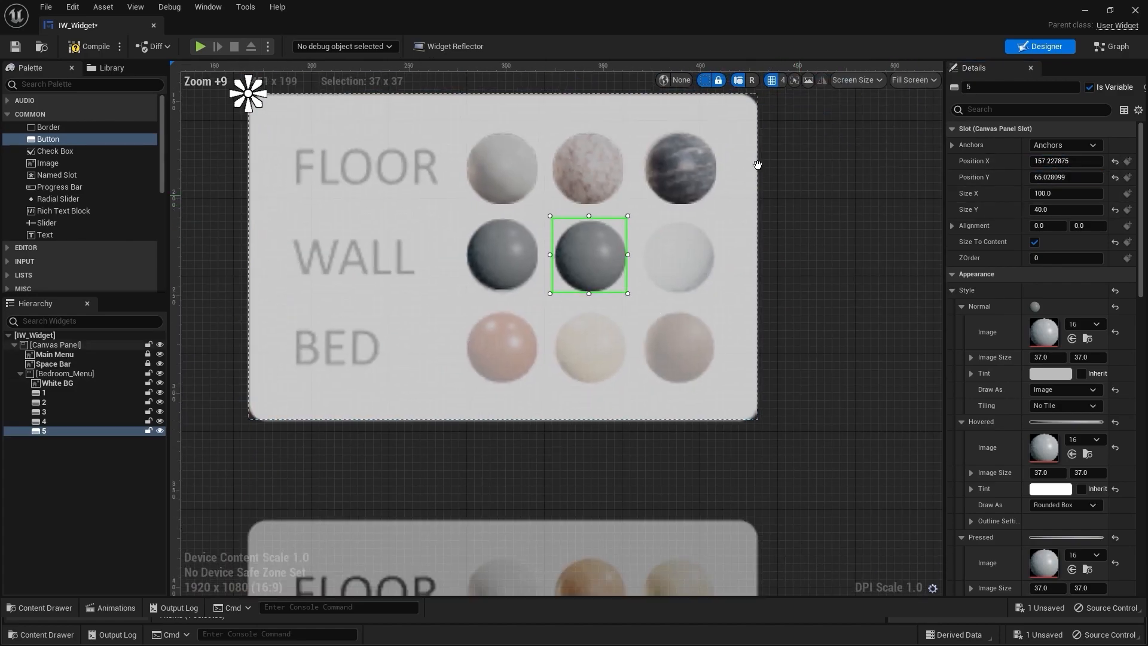
Assign texture 17 as the image of button 5's Normal, Hovered and Pressed styles
right_click_drag(762, 169, 652, 135)
scroll(848, 191, "down", 8)
right_click_drag(844, 192, 566, 167)
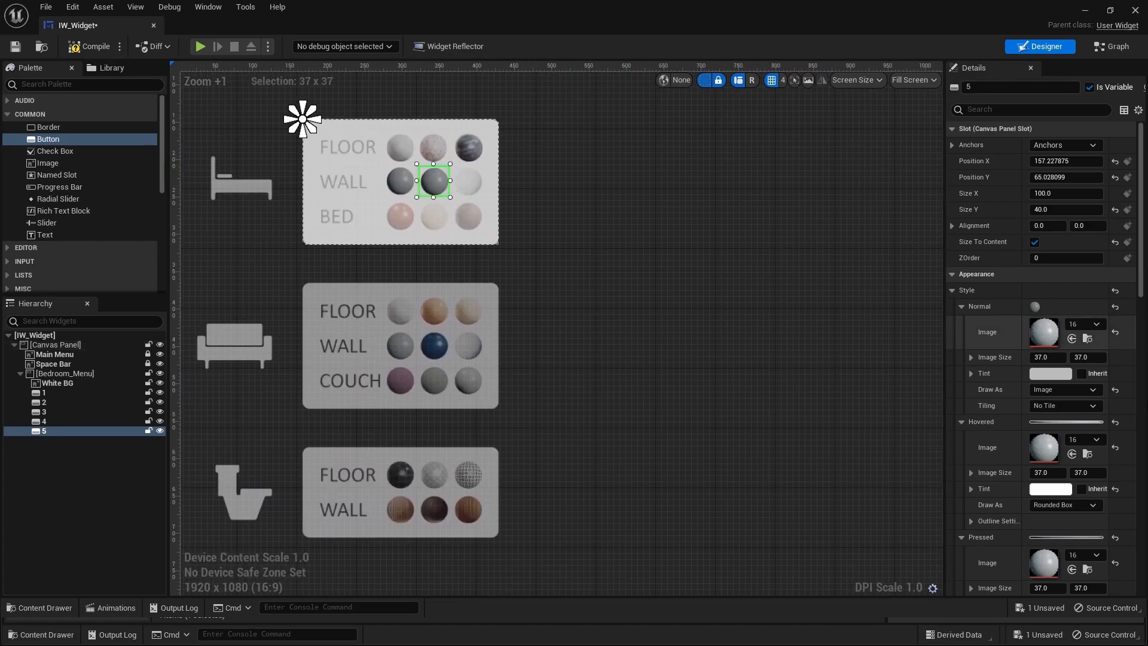
scroll(1047, 359, "down", 6)
key("ctrl+space")
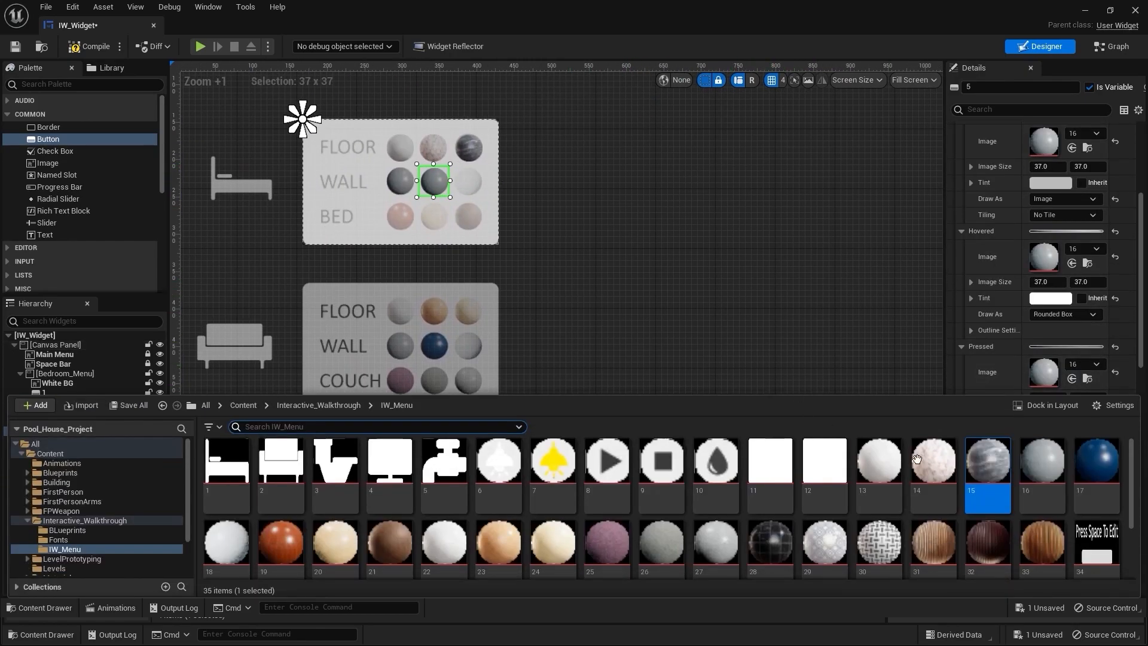
left_click_drag(1097, 461, 1047, 257)
left_click_drag(1096, 466, 1047, 367)
left_click(702, 290)
right_click_drag(625, 230, 645, 250)
Duplicate button 5 as button 6 over the third WALL sphere, using texture 18 for its style images
left_click(434, 201)
key("ctrl+d")
scroll(470, 179, "up", 11)
left_click_drag(541, 280, 440, 293)
key("ctrl+space")
left_click_drag(218, 514, 1047, 350)
Duplicate button 6 over the first BED sphere and assign texture 19 to the copy's style images
key("ctrl+d")
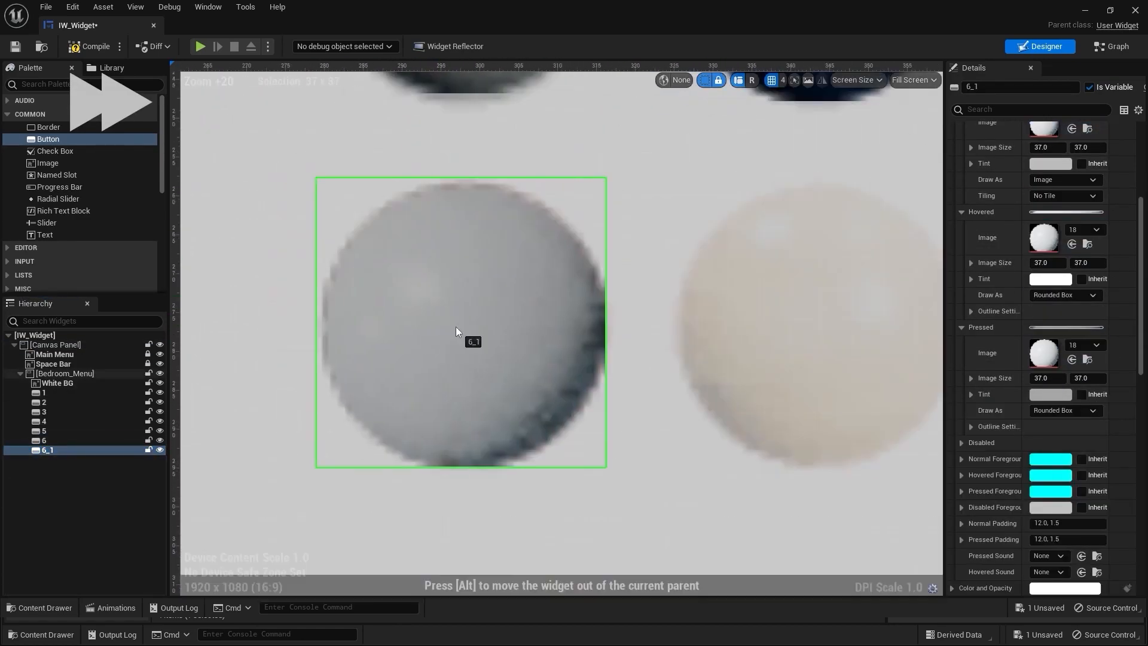
scroll(455, 331, "down", 11)
key("ctrl+space")
left_click_drag(335, 505, 794, 217)
left_click_drag(282, 506, 1048, 315)
left_click(686, 285)
Duplicate the BED button twice and place the copies over the second and third BED spheres
key("ctrl+d")
left_click_drag(235, 82, 402, 308)
key("ctrl+d")
scroll(397, 353, "down", 4)
Assign texture 20 to the second BED button and texture 21 to the third BED button
left_click(345, 203)
key("ctrl+space")
left_click_drag(336, 506, 1046, 166)
left_click(400, 202)
left_click_drag(390, 506, 1045, 146)
left_click(591, 263)
scroll(592, 264, "down", 2)
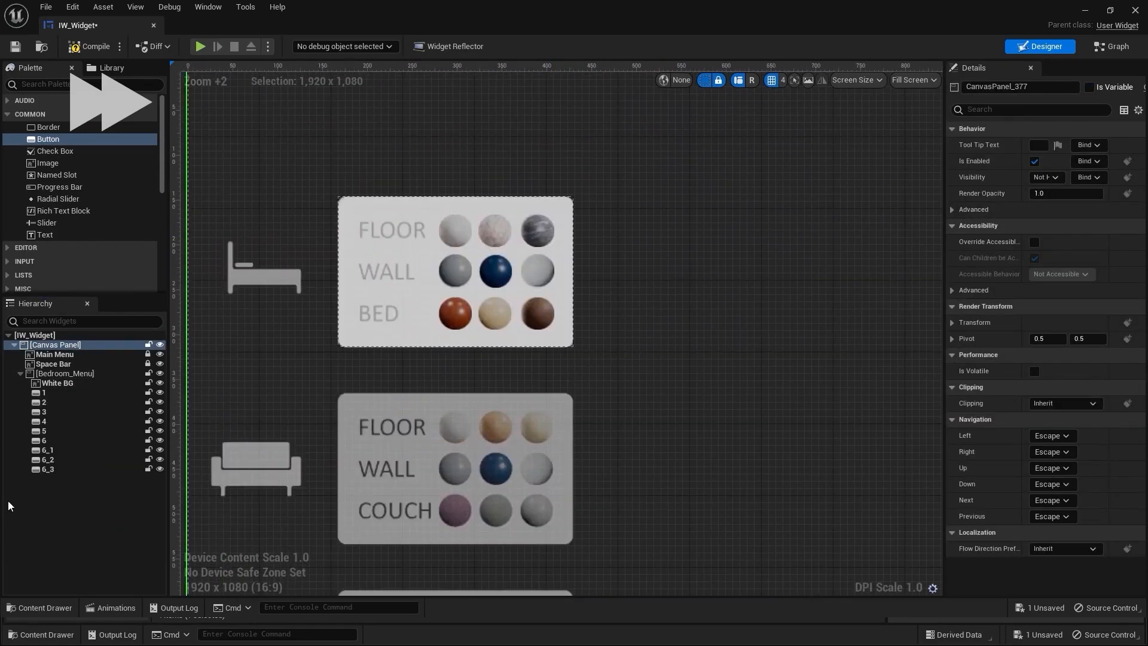
Rename the three BED buttons 6_1, 6_2 and 6_3 as 7, 8 and 9
double_click(47, 450)
type("7")
double_click(48, 460)
type("8")
double_click(48, 469)
type("9")
left_click(148, 490)
Save the modified IW_Widget asset
right_click_drag(651, 325, 633, 311)
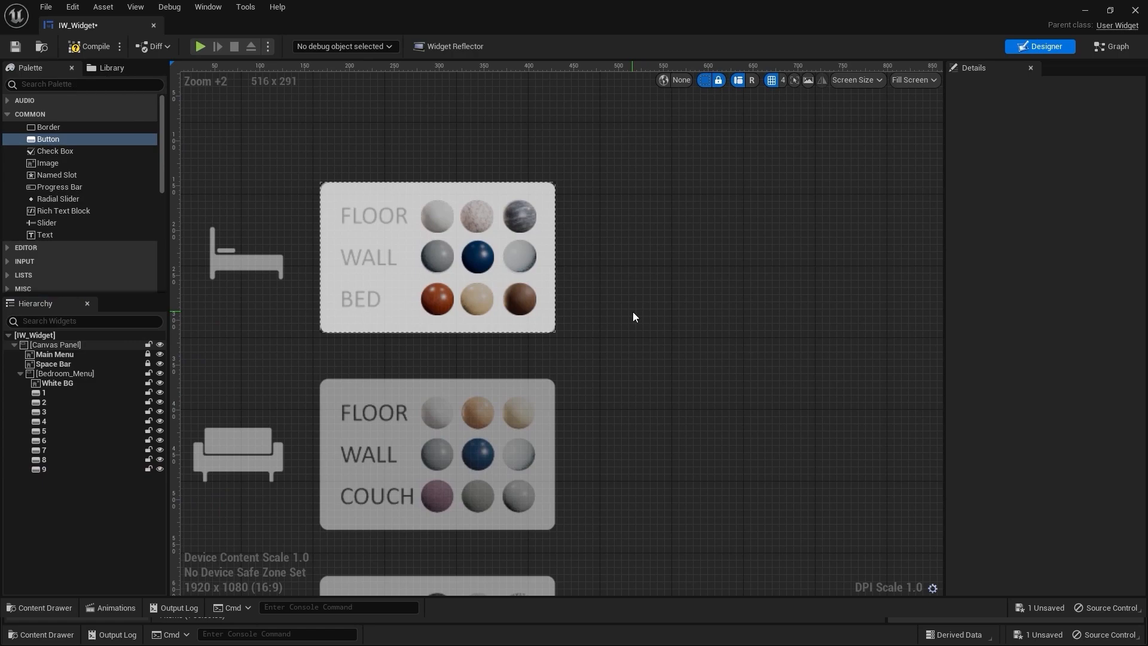
left_click(1020, 632)
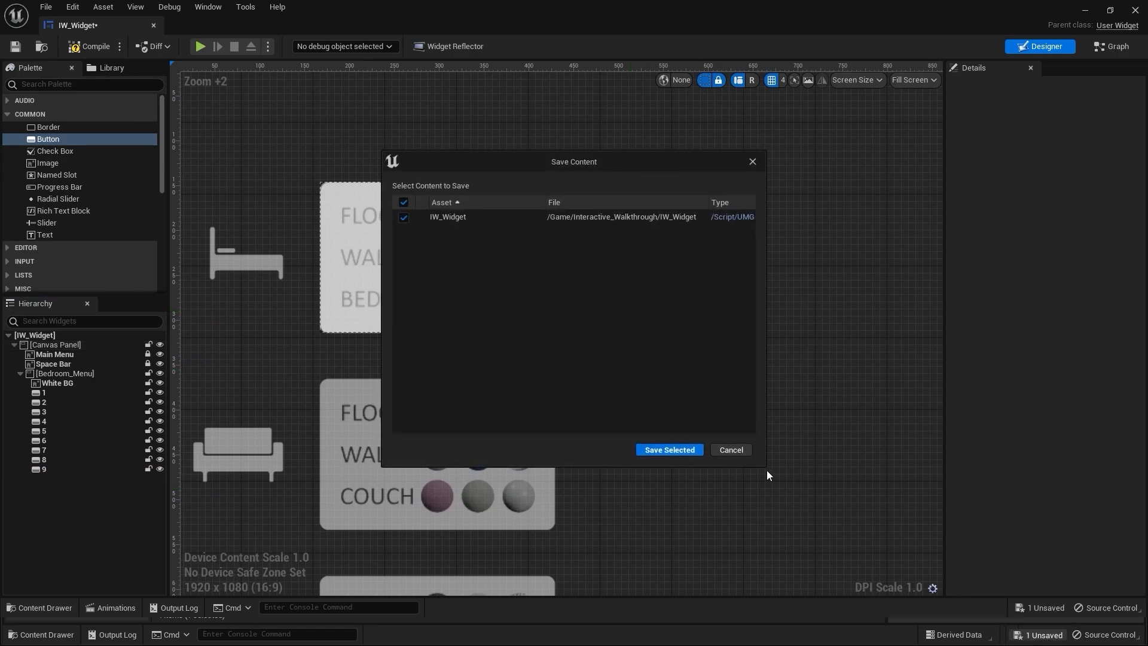
left_click(658, 447)
Add a text block on the empty canvas beside the bedroom block and set its text to FLOOR
right_click_drag(655, 329, 734, 291)
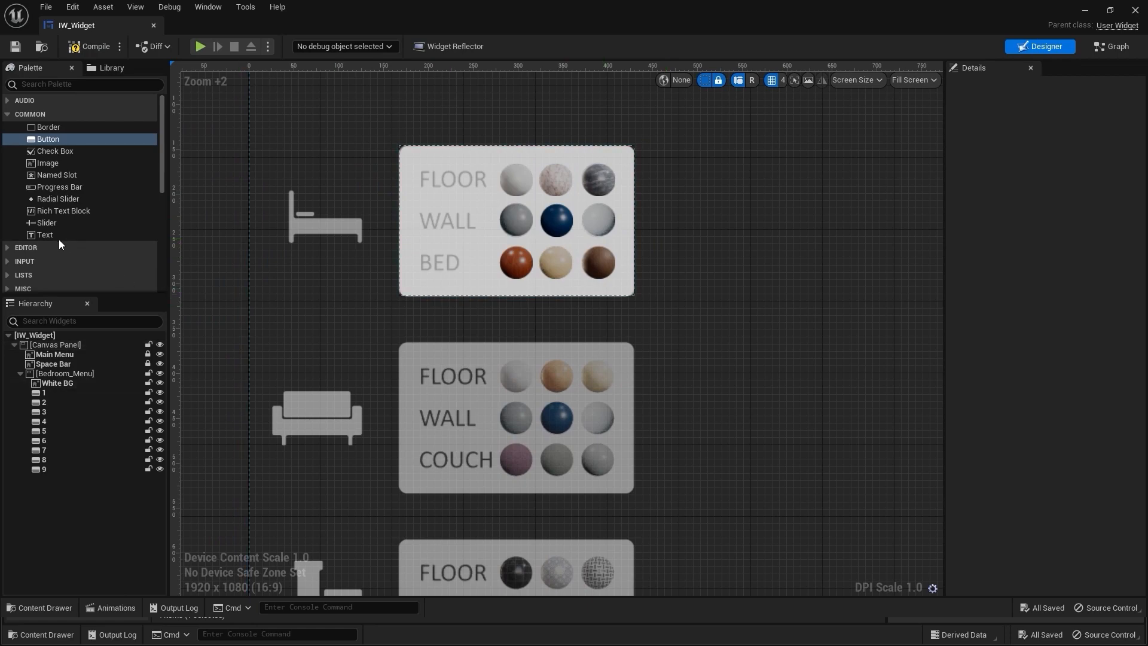
left_click_drag(53, 236, 814, 269)
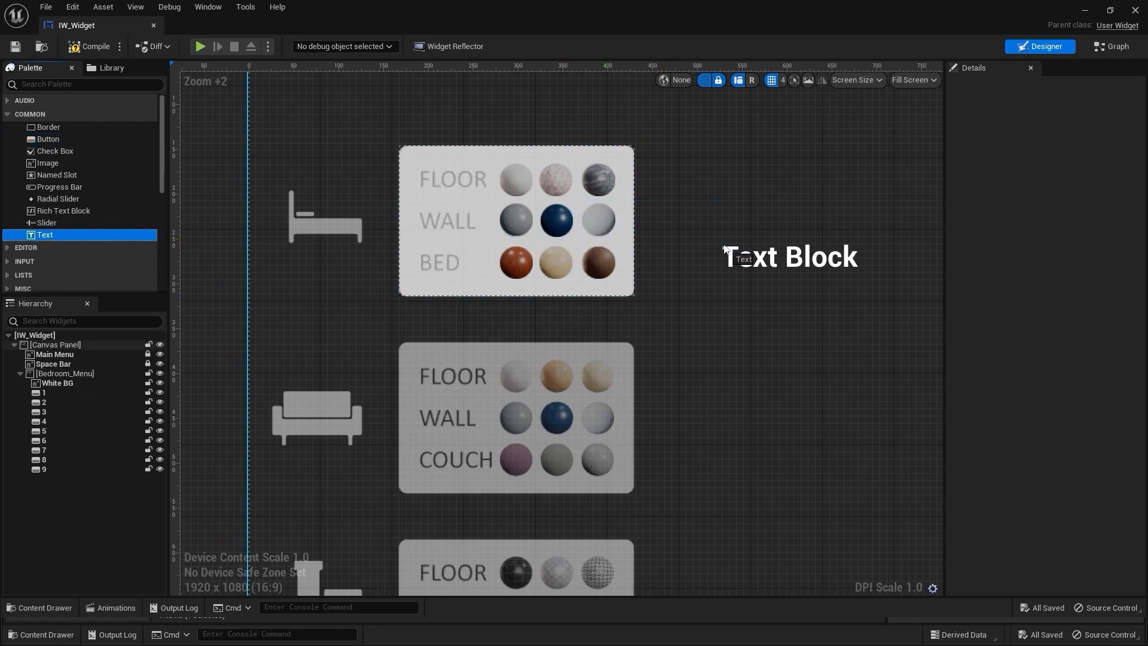
right_click_drag(771, 207, 644, 231)
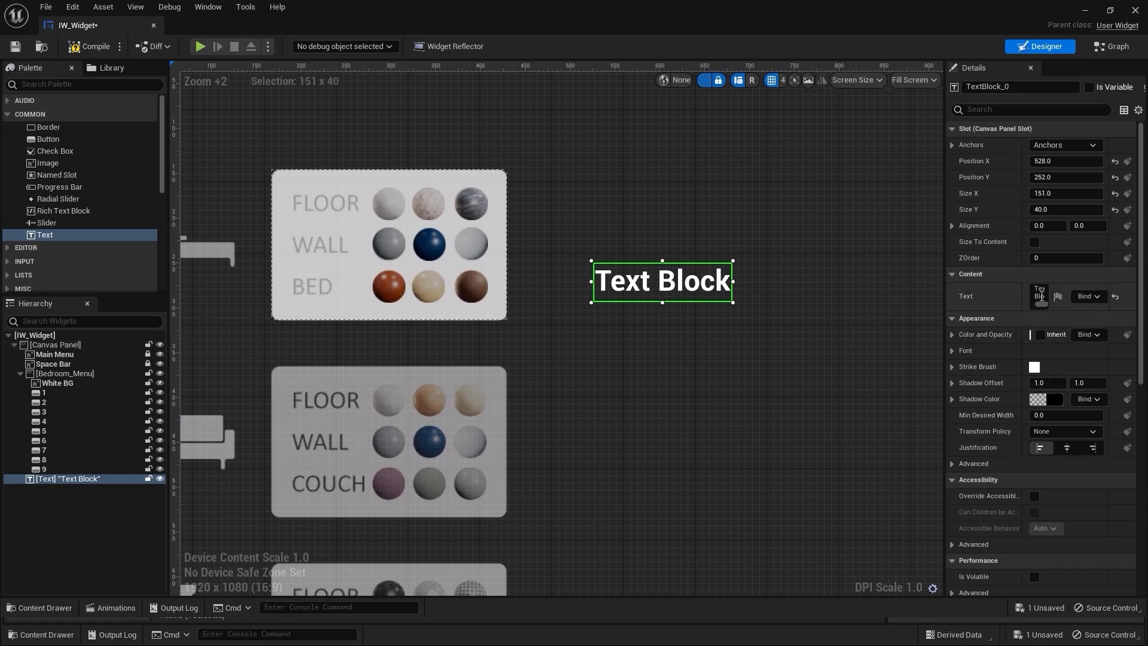
left_click_drag(946, 302, 898, 300)
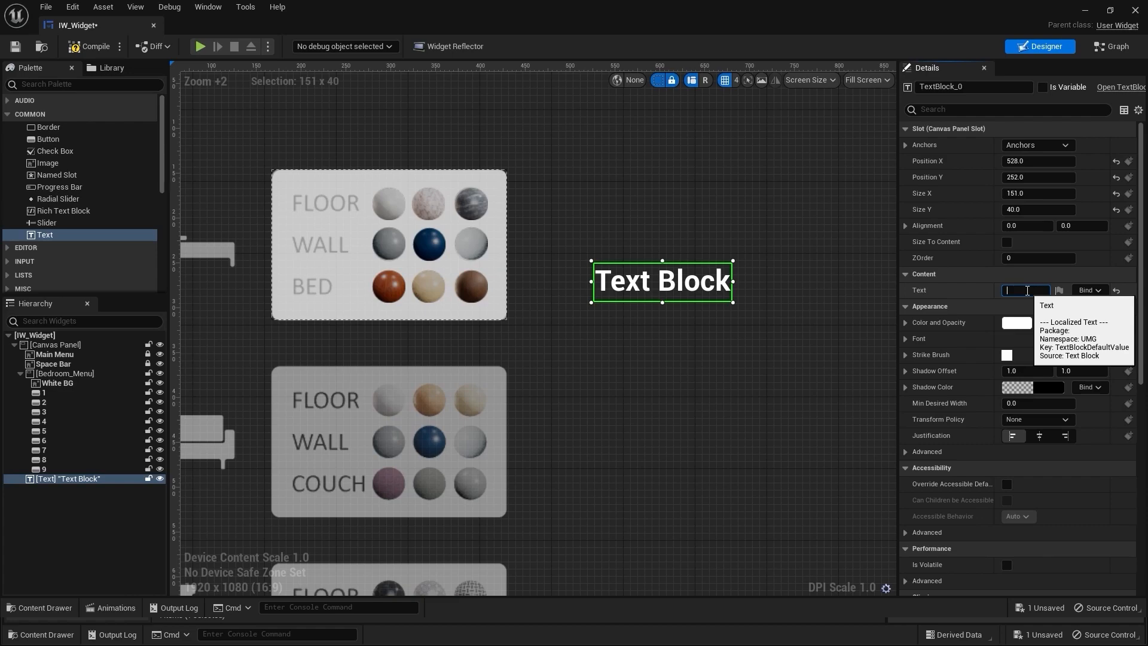
key("shift+Return")
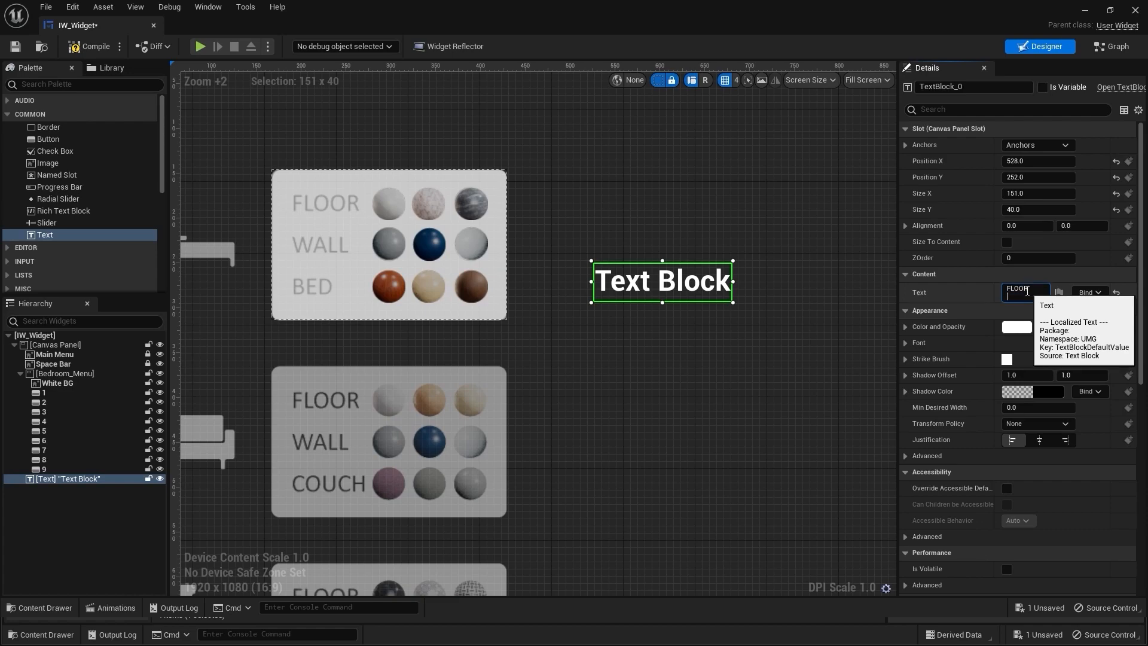
key("BackSpace")
key("Return")
left_click(635, 344)
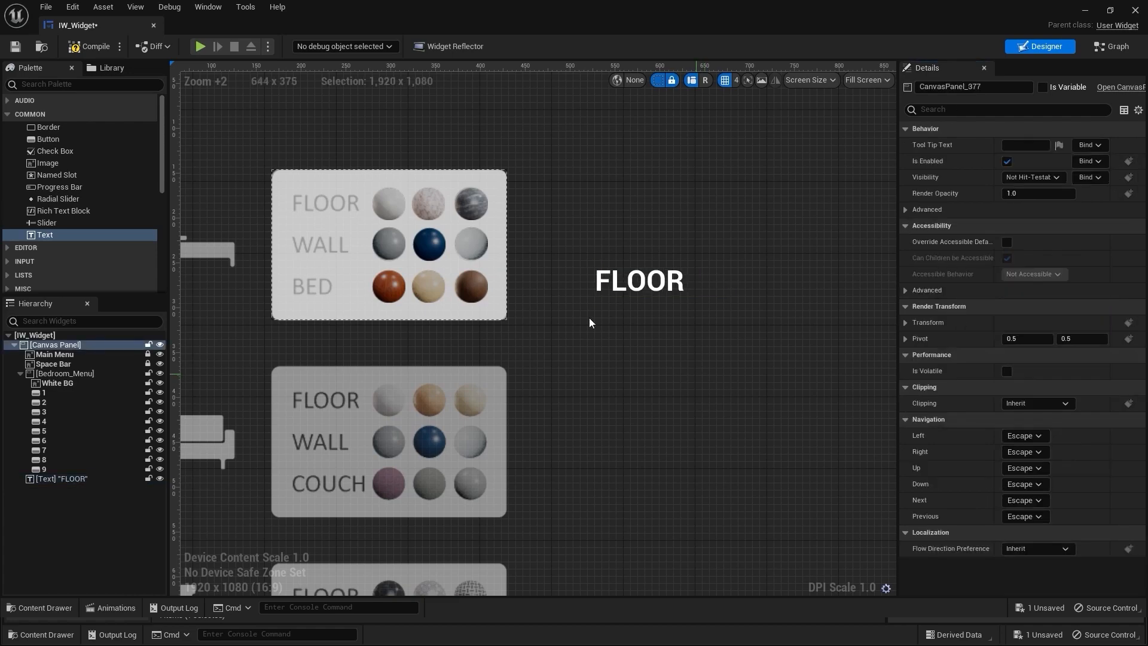
Enable Size To Content for the FLOOR text and move it over the bedroom block's FLOOR label, at Position X 184, Y 168
left_click(642, 276)
left_click(1007, 242)
right_click_drag(495, 208, 700, 342)
left_click_drag(844, 417, 540, 342)
scroll(697, 455, "up", 5)
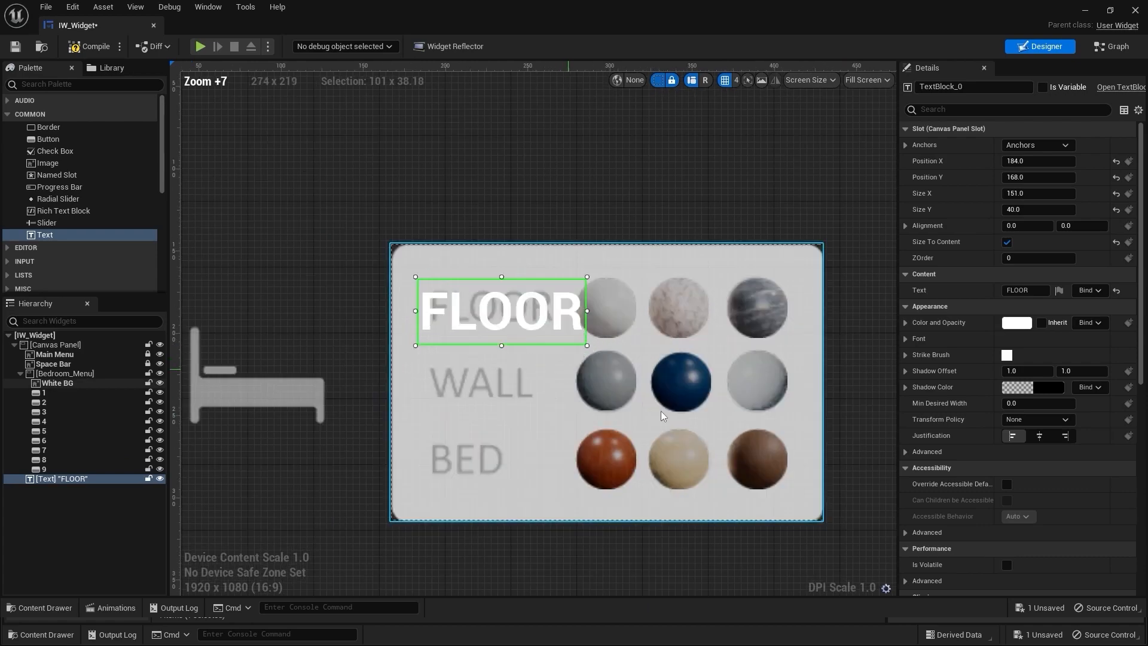
Set the FLOOR text's colour value (V) to 0.1 and move the text just above the reference FLOOR label
scroll(1038, 460, "down", 4)
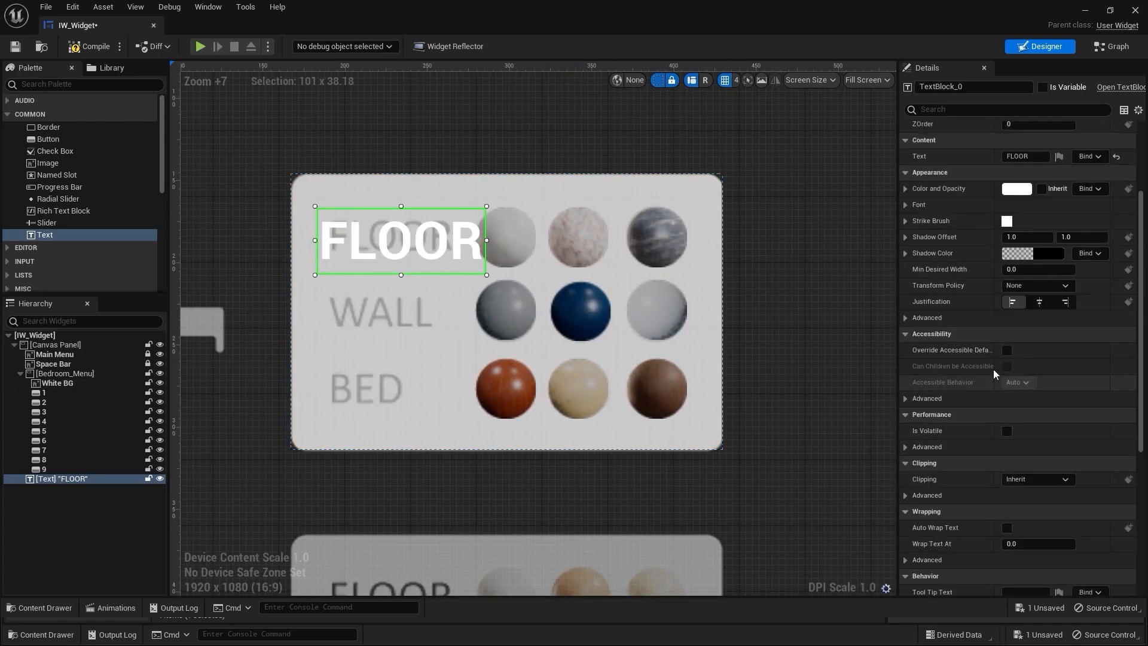
scroll(1004, 374, "up", 4)
left_click(1016, 265)
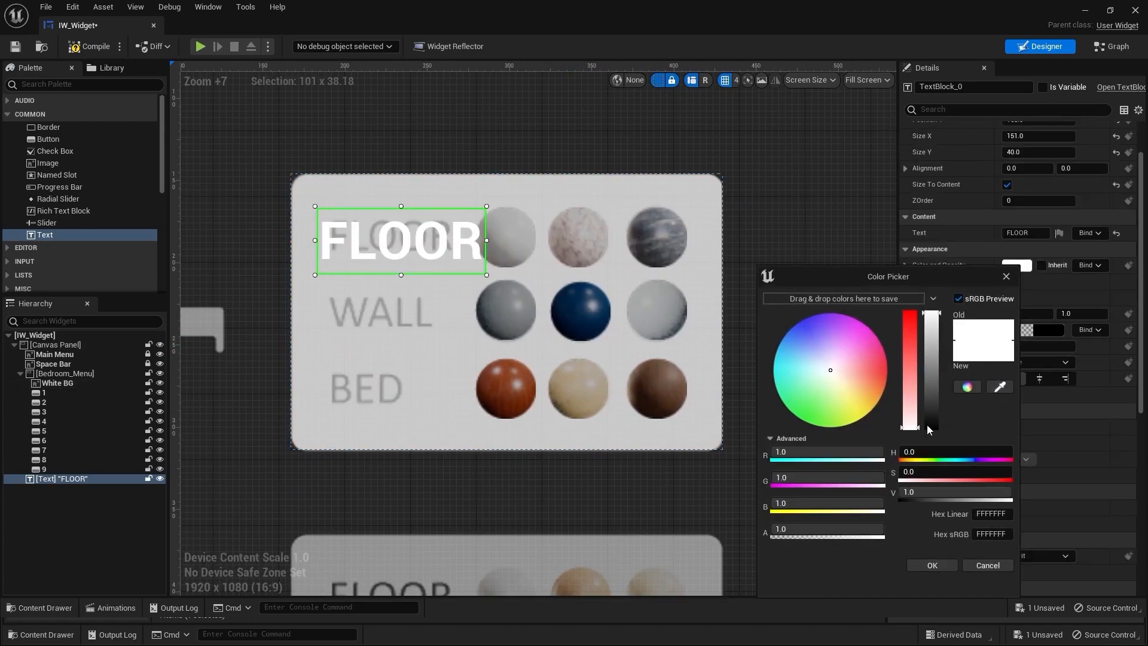
left_click_drag(927, 424, 929, 408)
left_click(920, 493)
type("0.")
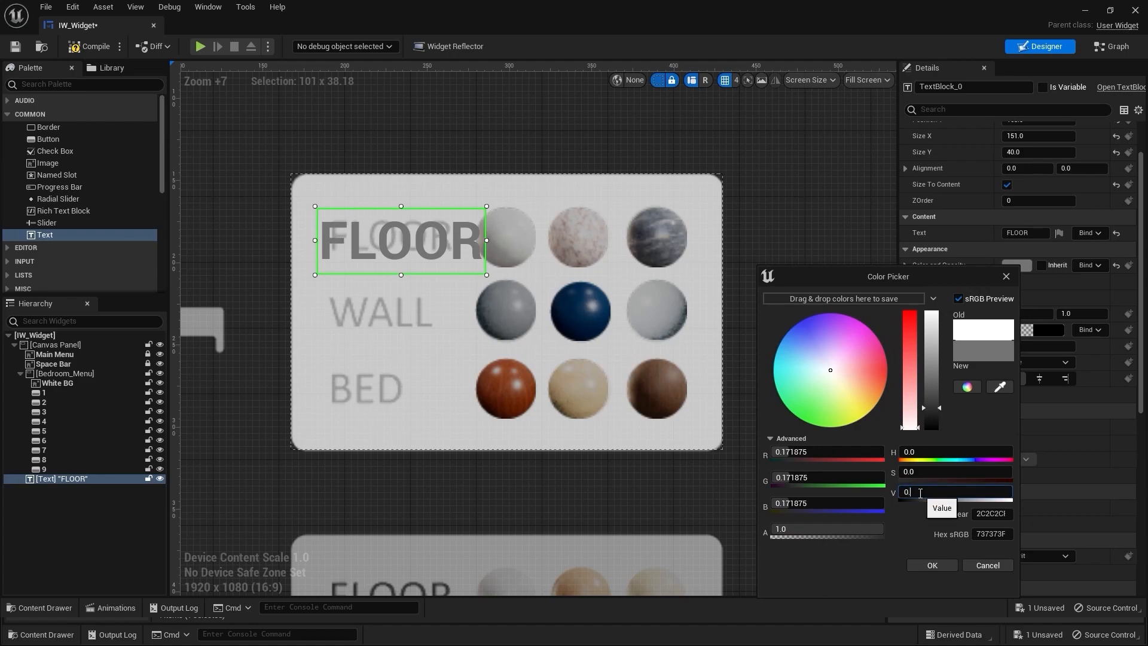
type("1")
key("Return")
left_click(946, 569)
right_click_drag(577, 287, 568, 344)
left_click_drag(393, 301, 423, 232)
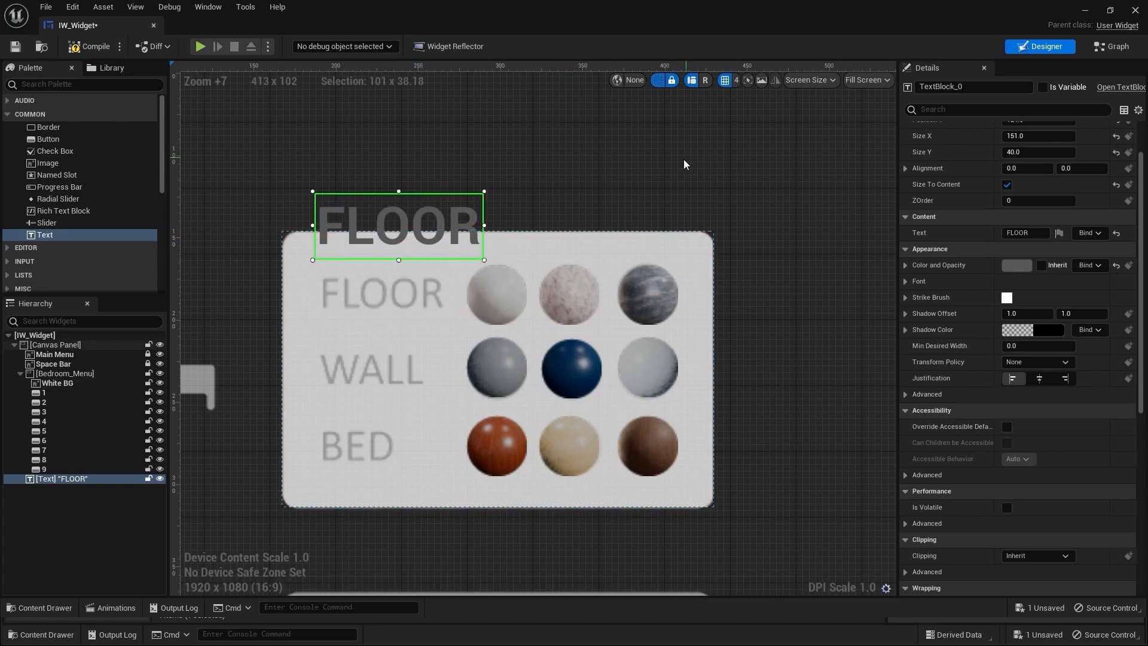
Dock the IW_Widget editor in the main window and open the Fonts folder of Interactive_Walkthrough in the level's Content Browser
left_click_drag(102, 35, 227, 26)
left_click(90, 28)
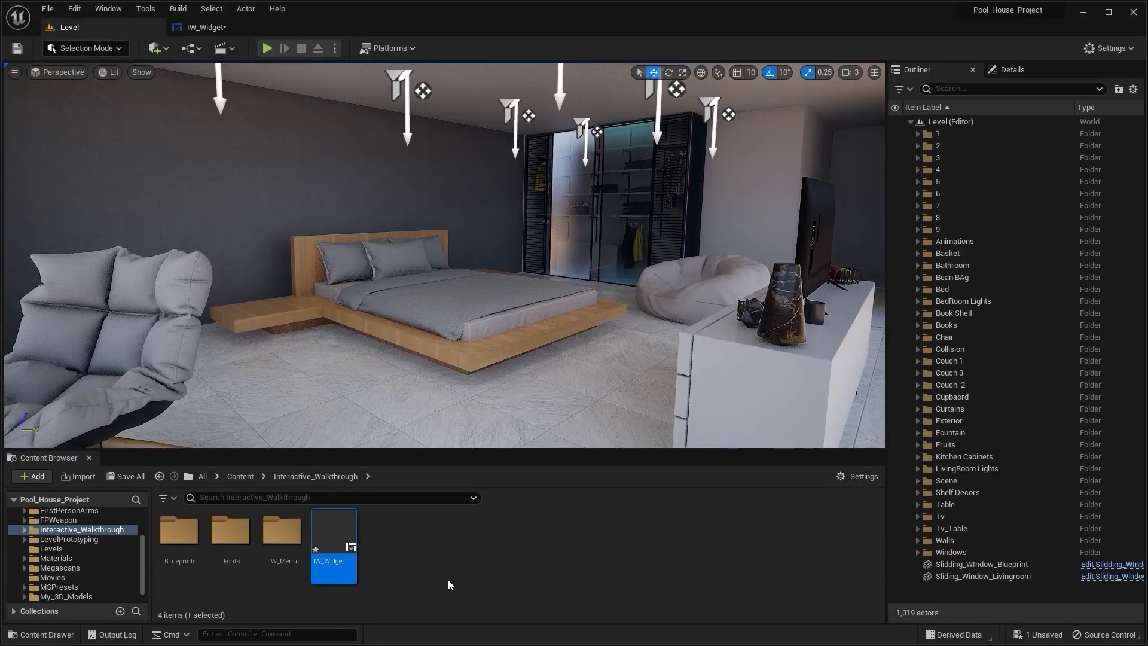
double_click(250, 540)
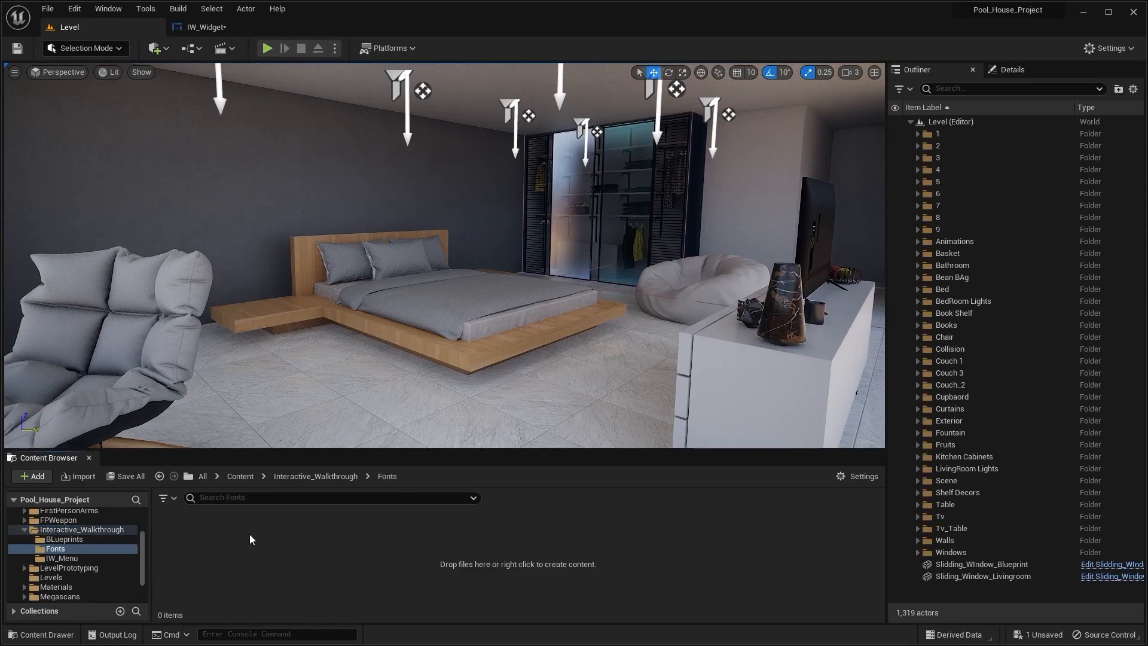
Import the Calibri, calibrib and calibril font files from the Calibri font folder, creating a Font asset for each
left_click(82, 477)
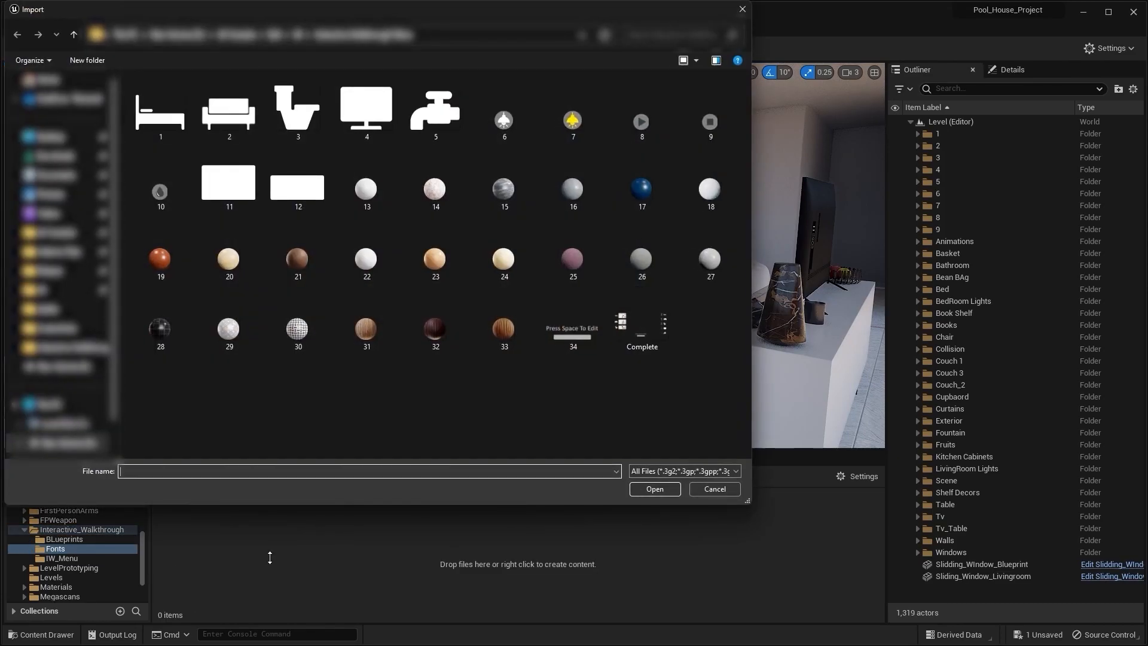
left_click(76, 36)
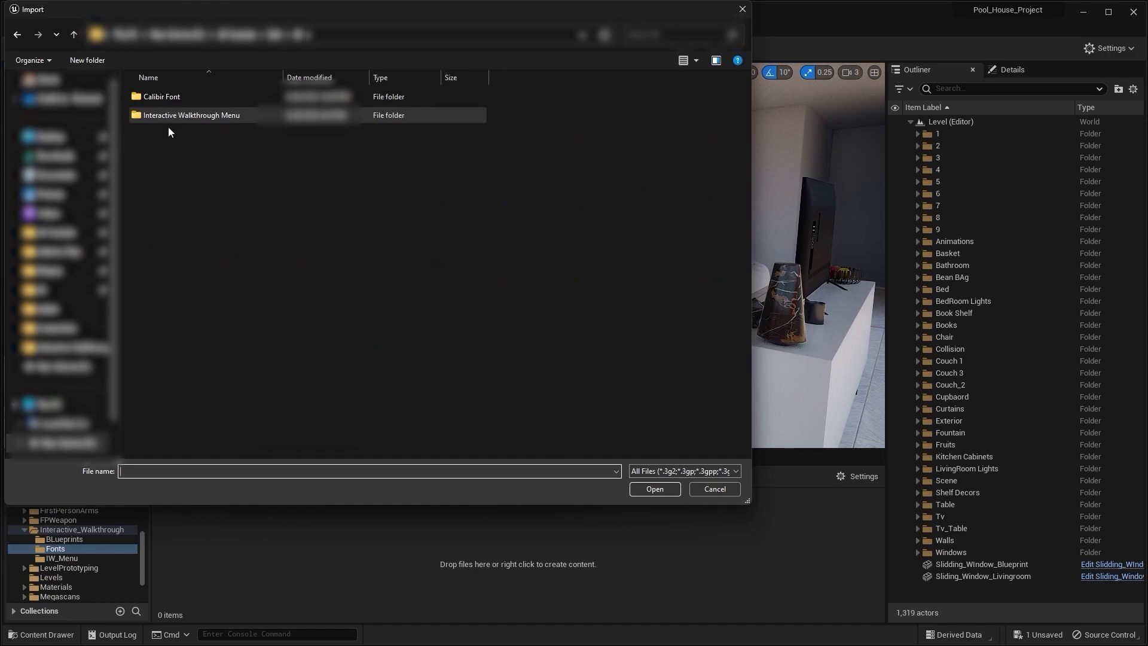
double_click(200, 102)
double_click(201, 98)
left_click_drag(162, 154, 204, 70)
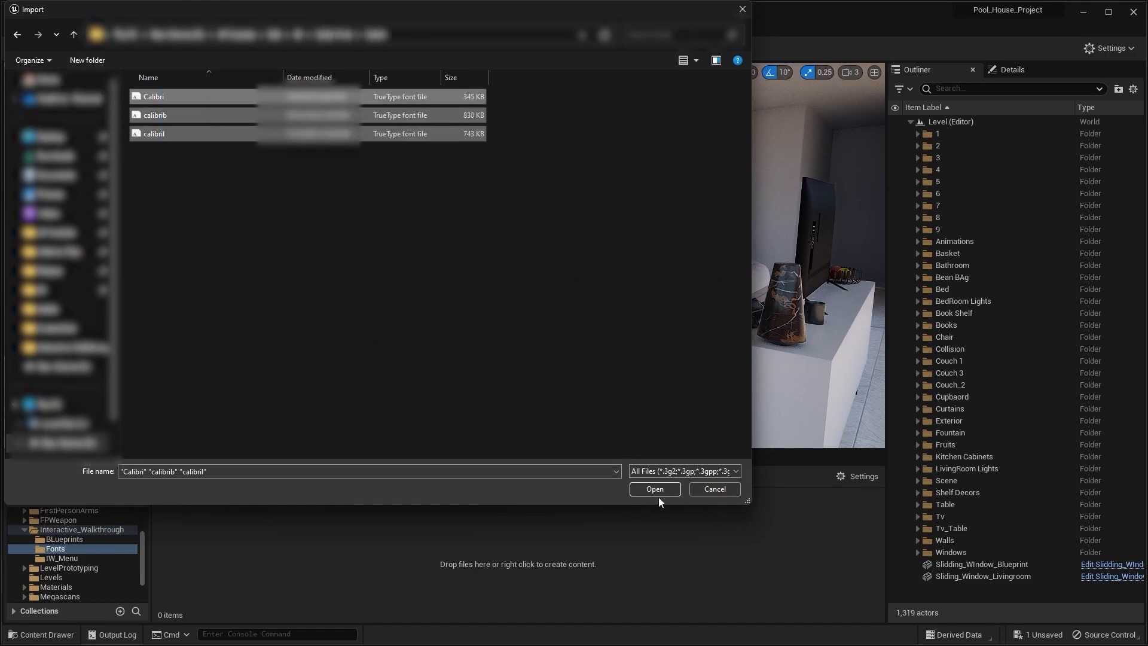
left_click(657, 494)
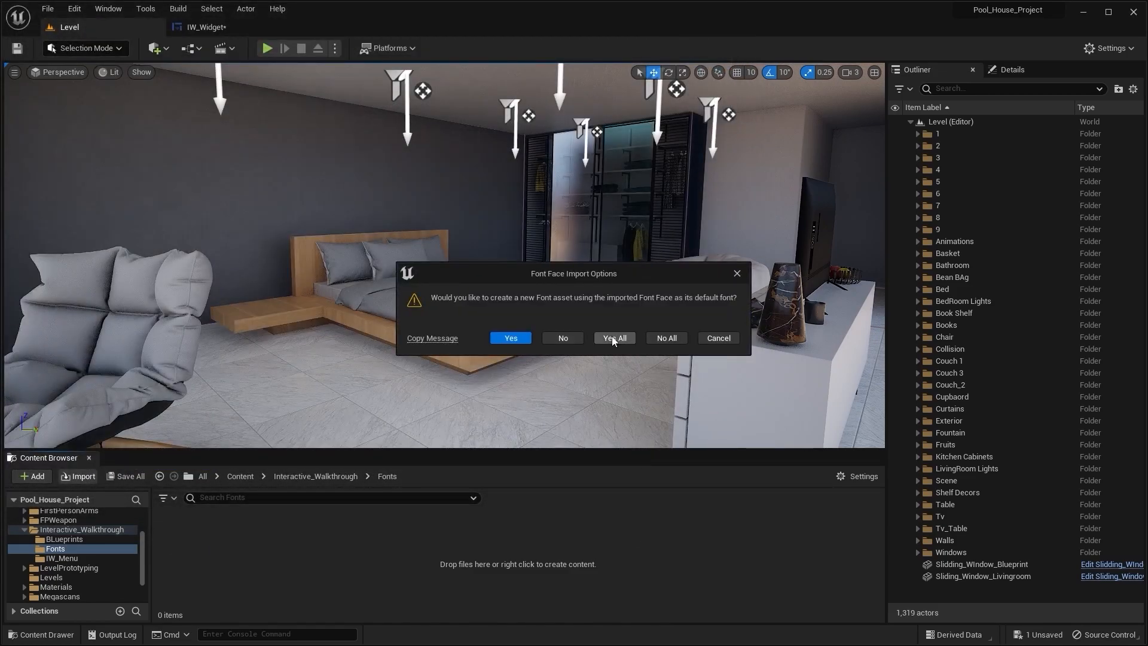
left_click(612, 338)
Return to IW_Widget and set the FLOOR text's font family to Calibri_Font
left_click(217, 29)
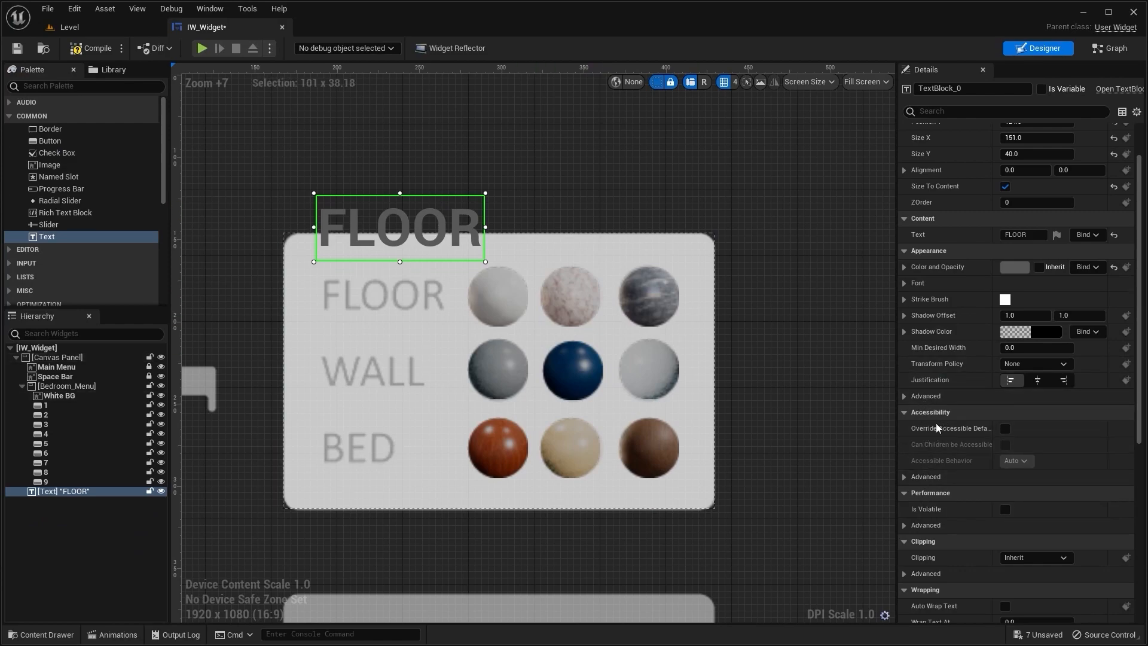
left_click(905, 285)
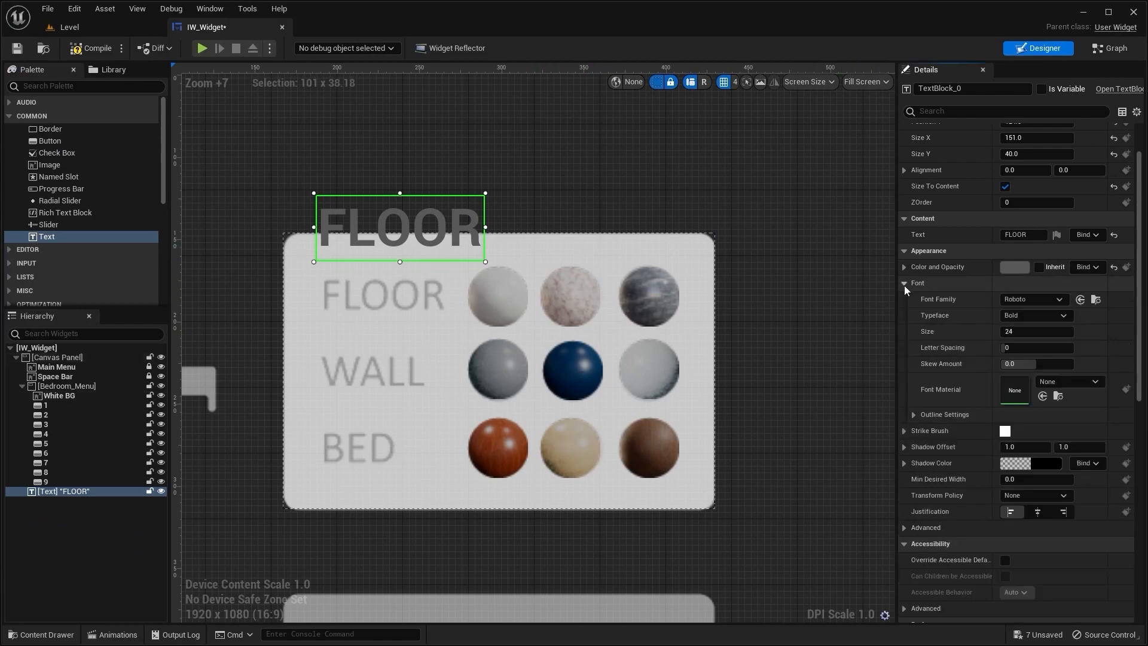
left_click(1016, 299)
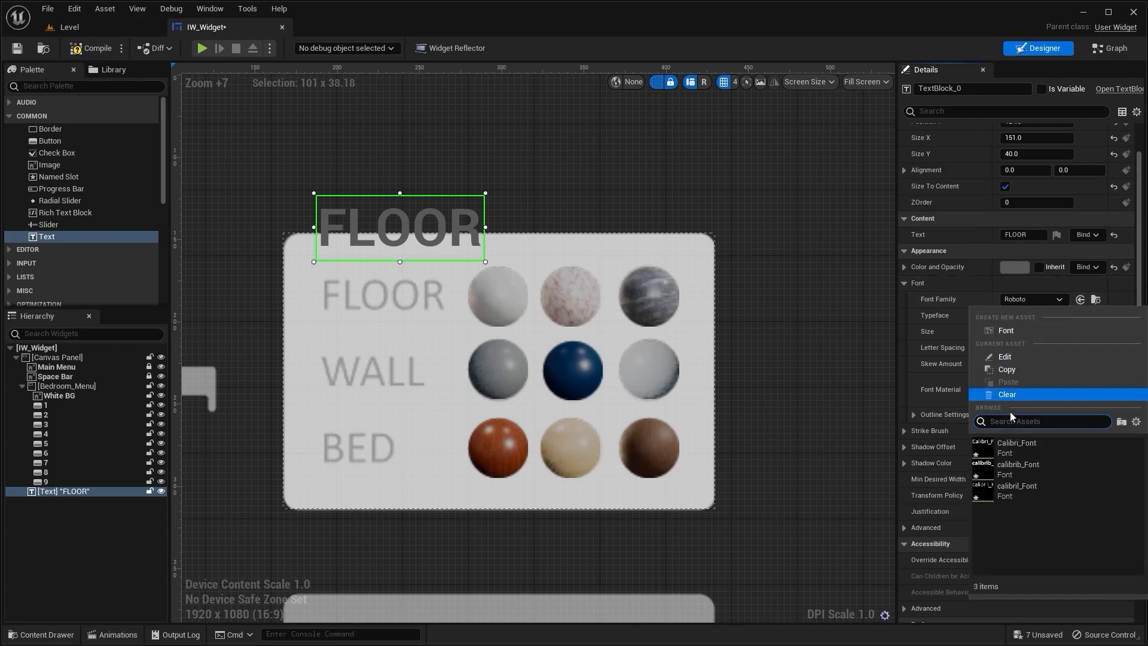
left_click(1032, 444)
Move the FLOOR text over its reference label, at Position X 188, Y 164, and set its font size to 21
right_click_drag(420, 245, 539, 337)
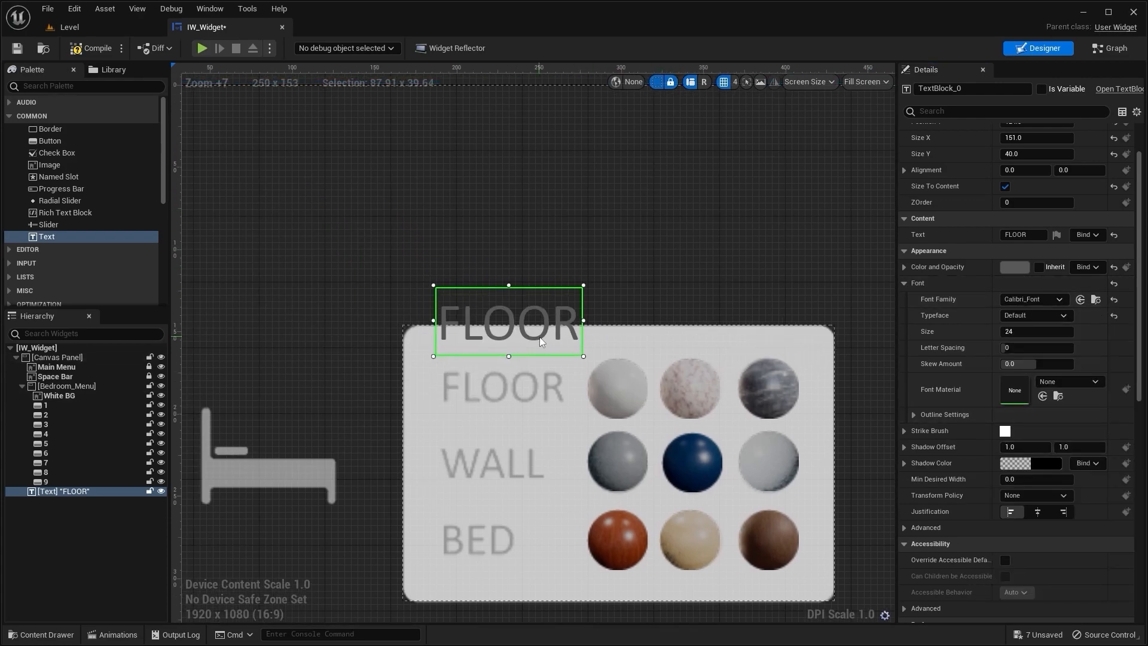
scroll(541, 341, "up", 3)
left_click_drag(589, 244, 587, 296)
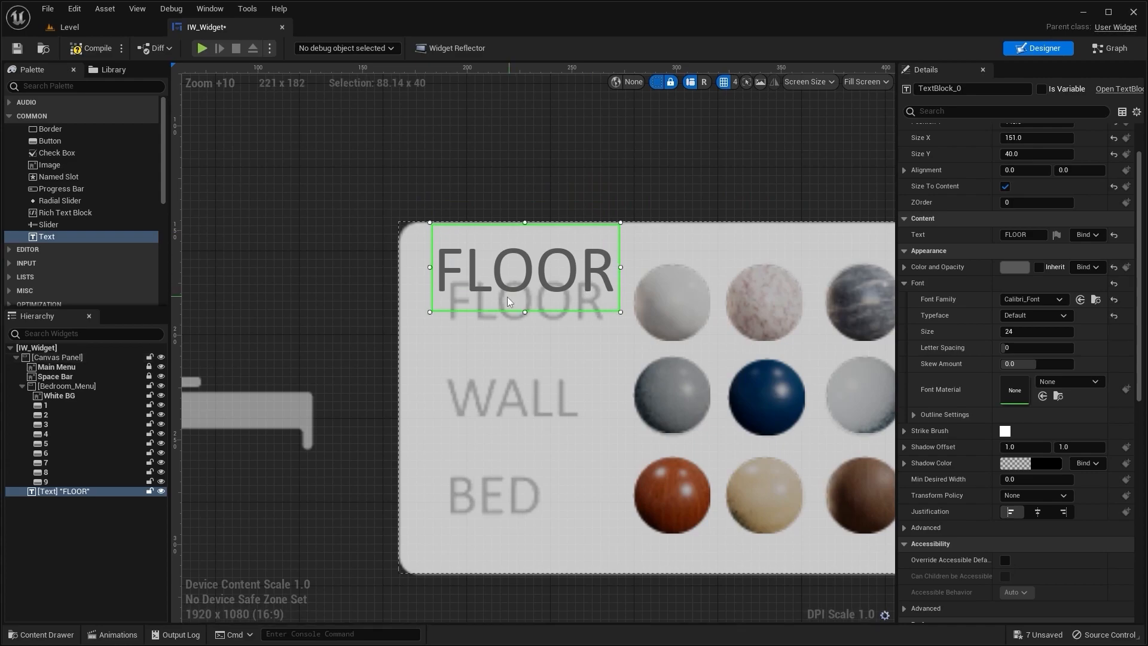
scroll(511, 302, "up", 6)
left_click_drag(498, 247, 514, 338)
scroll(496, 318, "up", 2)
scroll(503, 338, "down", 2)
right_click_drag(486, 307, 455, 337)
left_click(1025, 332)
type("22")
key("Return")
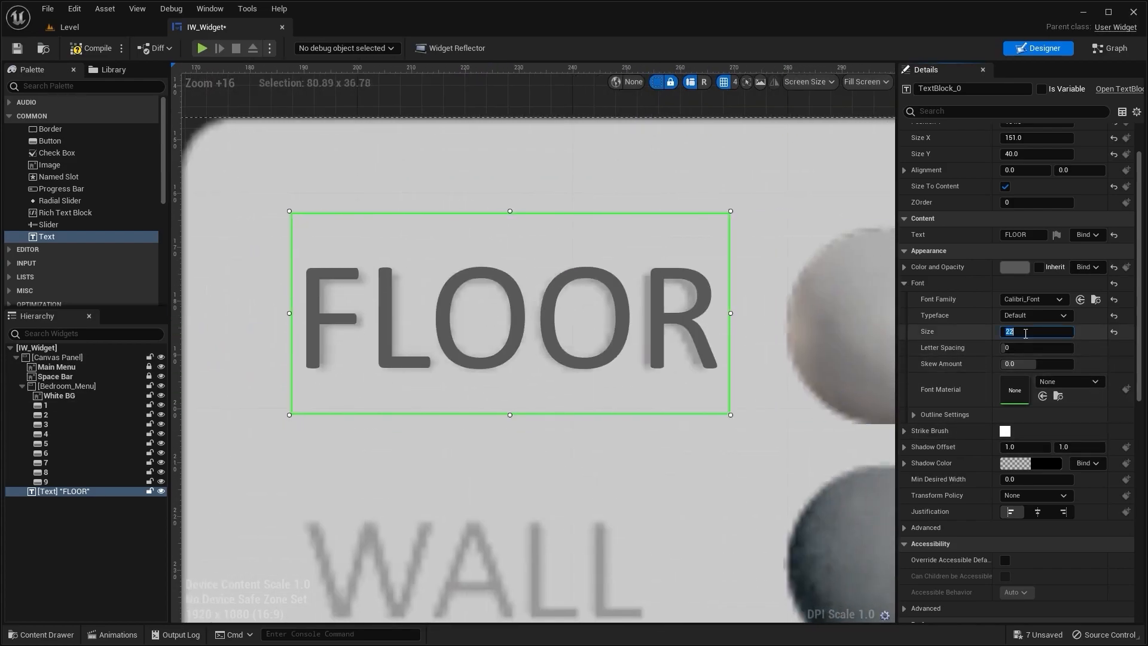
type("21")
key("Return")
Fine-tune the FLOOR text's position to about X 189.49 and Y 165 to match the reference label
scroll(665, 329, "up", 3)
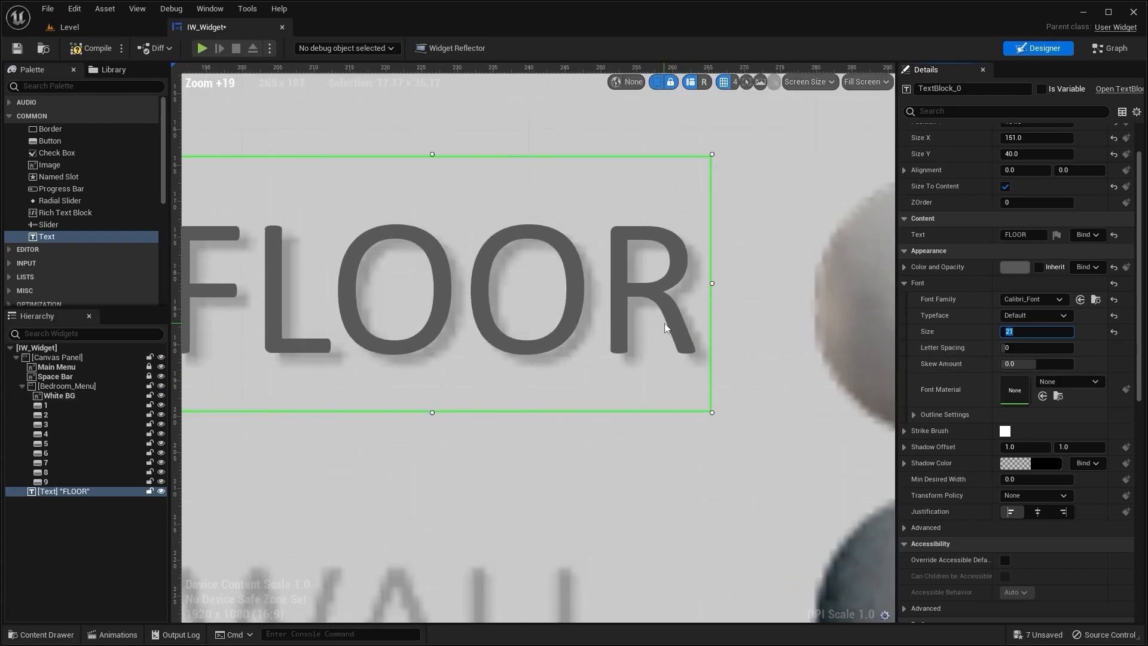
right_click_drag(665, 329, 766, 350)
scroll(990, 292, "up", 2)
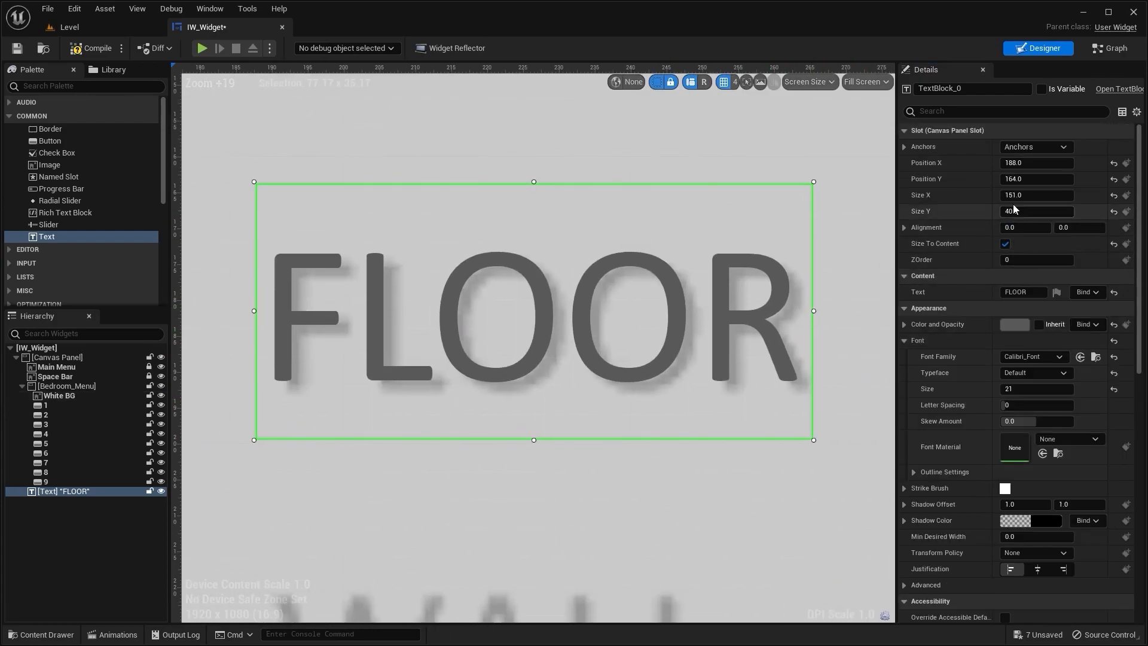
left_click_drag(1014, 162, 1019, 161)
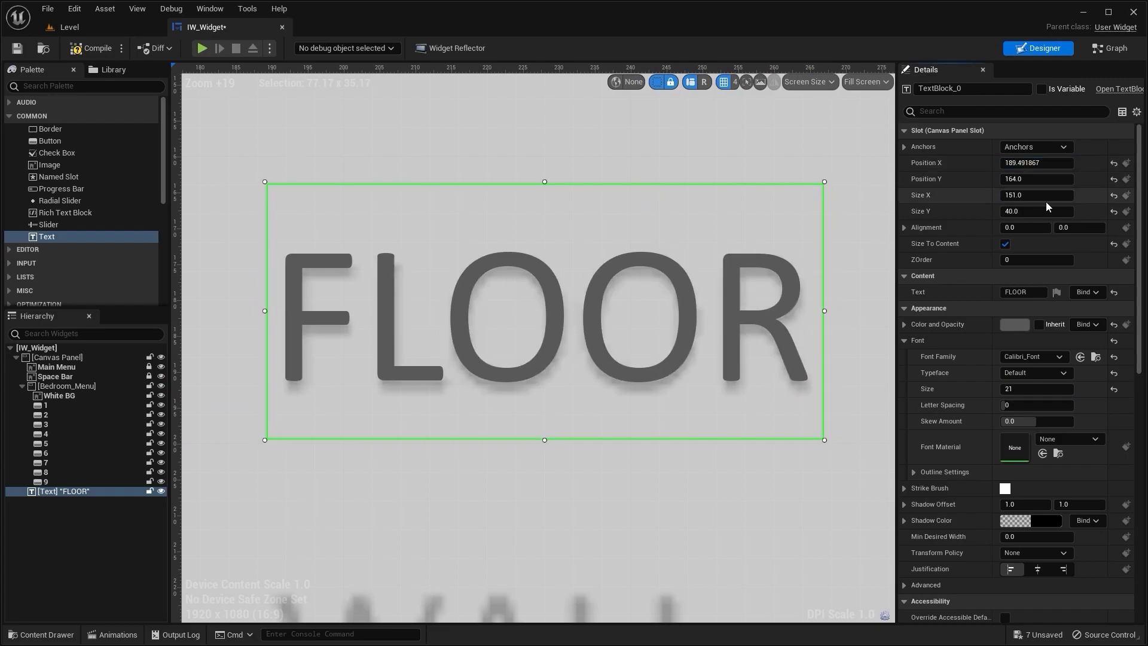
left_click(1037, 180)
type("+")
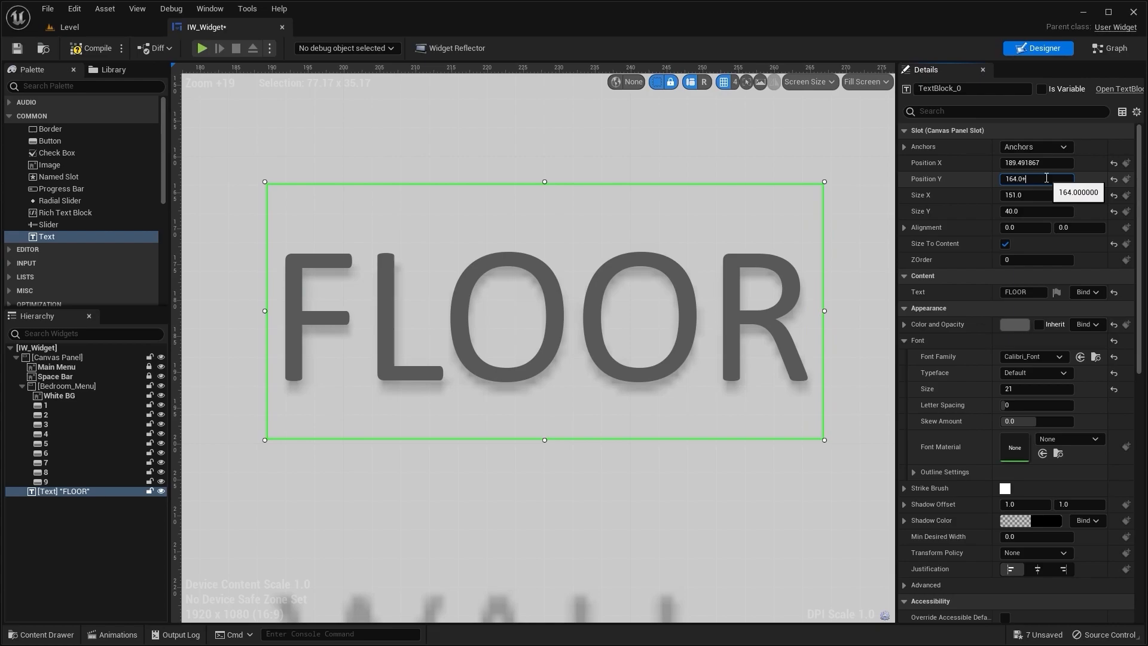
type("1")
key("Return")
Nest the FLOOR text inside Bedroom_Menu in the widget hierarchy
scroll(456, 333, "down", 12)
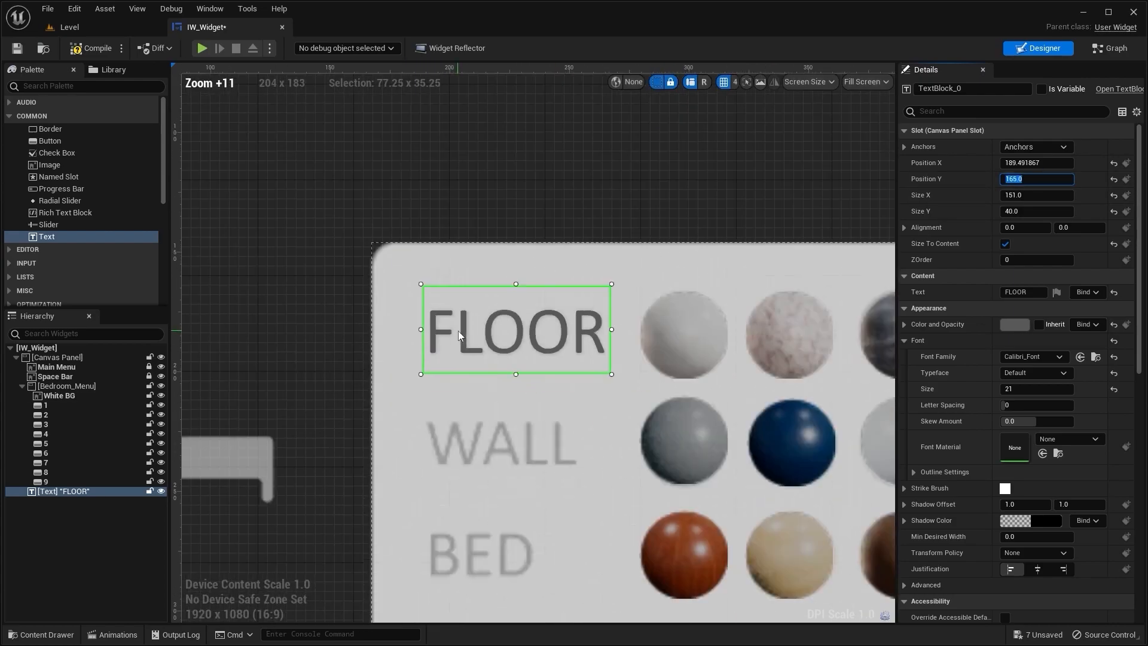
scroll(801, 293, "down", 3)
right_click_drag(802, 293, 768, 265)
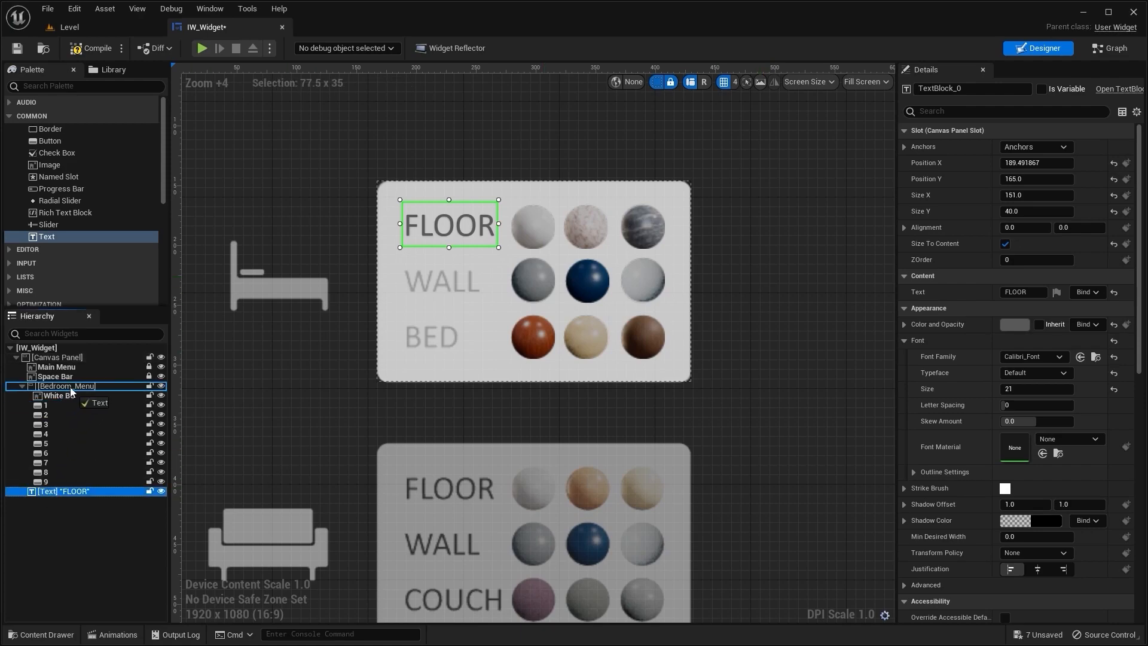
left_click_drag(70, 390, 70, 387)
Realign the nested FLOOR text with its reference label, at about Position X 22.54, Y 19.21
scroll(794, 399, "up", 4)
right_click_drag(717, 320, 879, 452)
left_click_drag(758, 538, 505, 323)
scroll(506, 325, "up", 4)
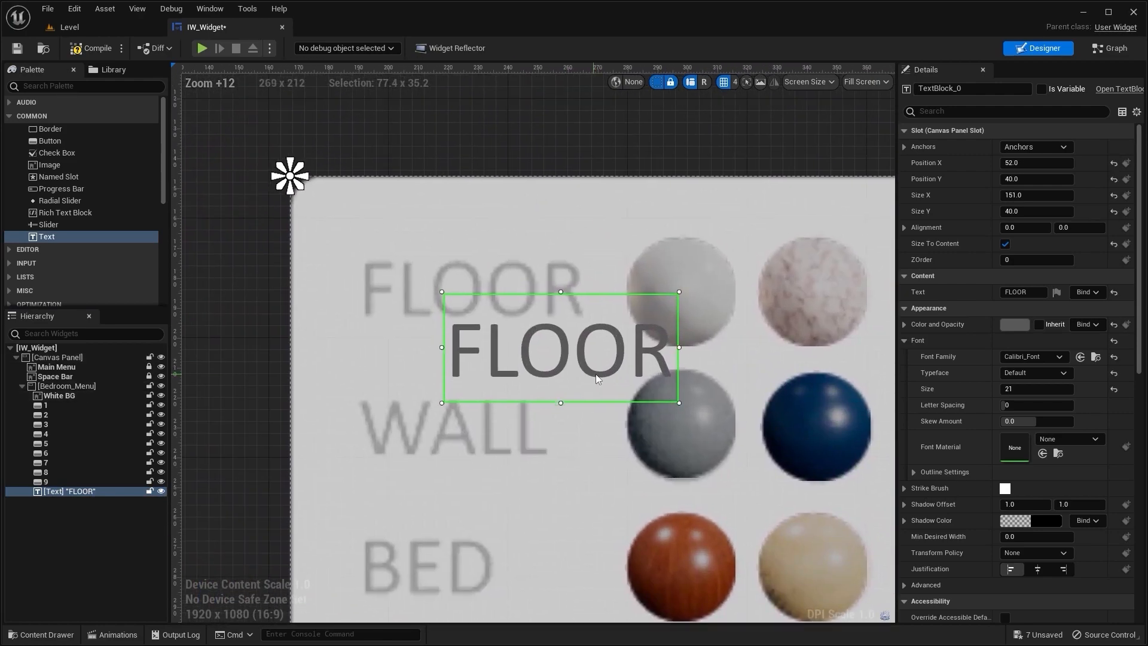
left_click_drag(616, 366, 528, 306)
scroll(502, 312, "up", 4)
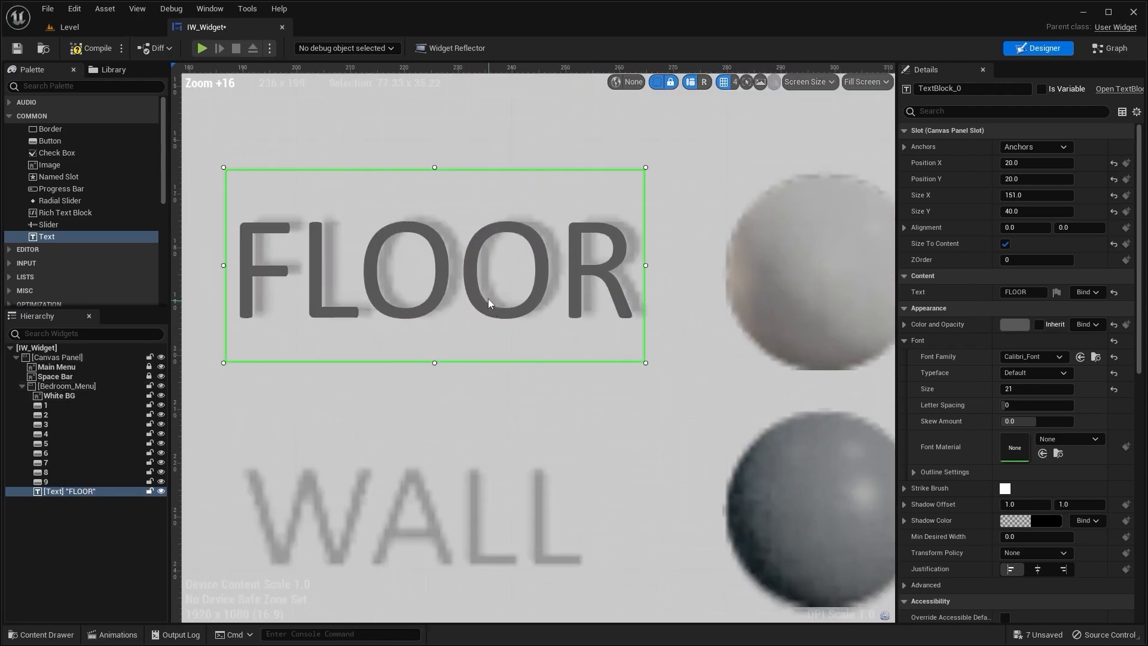
right_click_drag(490, 307, 577, 366)
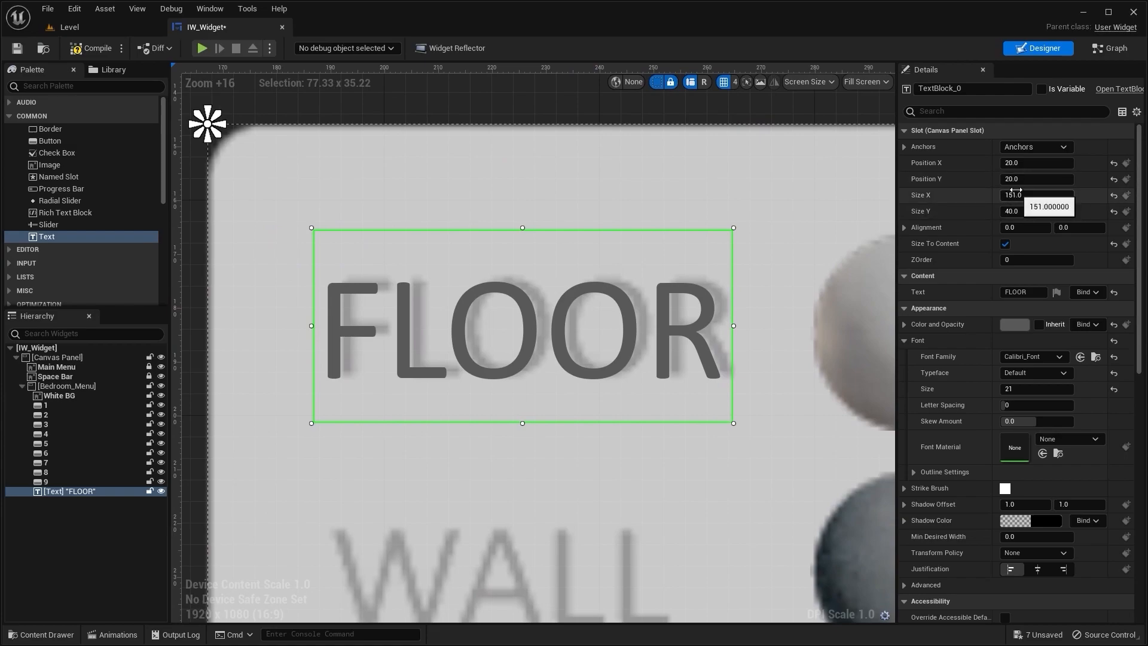
left_click_drag(1014, 164, 1020, 164)
left_click_drag(1020, 178, 1010, 178)
scroll(538, 371, "down", 10)
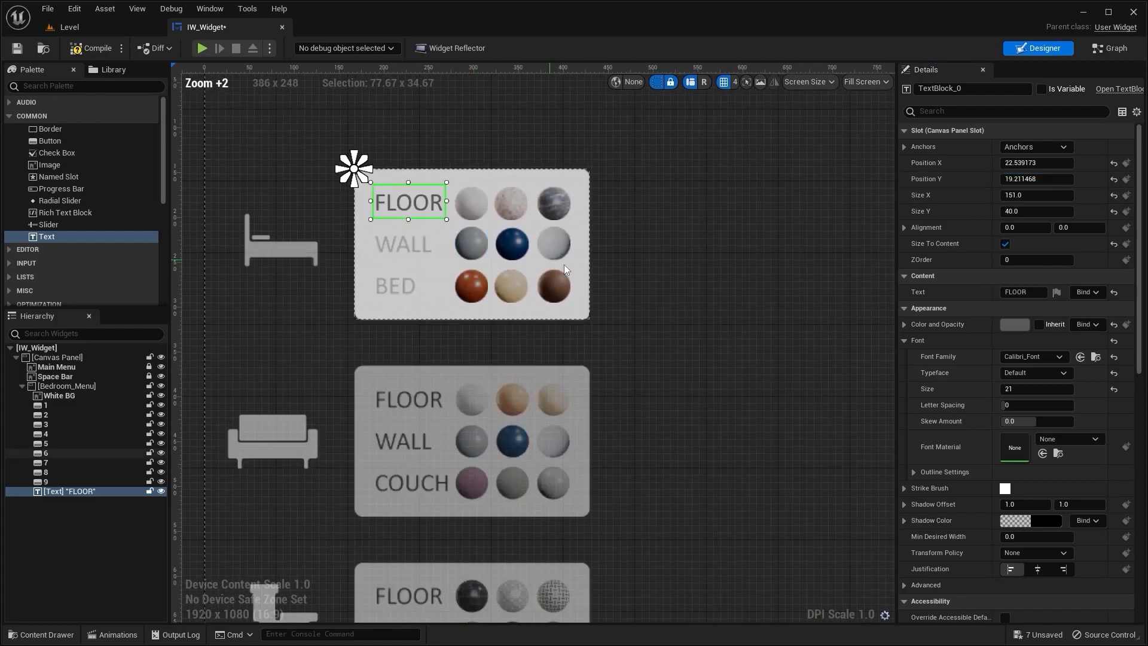
Duplicate the FLOOR text within Bedroom_Menu, move the copy aside and change its text to WALL
left_click(723, 274)
right_click_drag(722, 275, 787, 372)
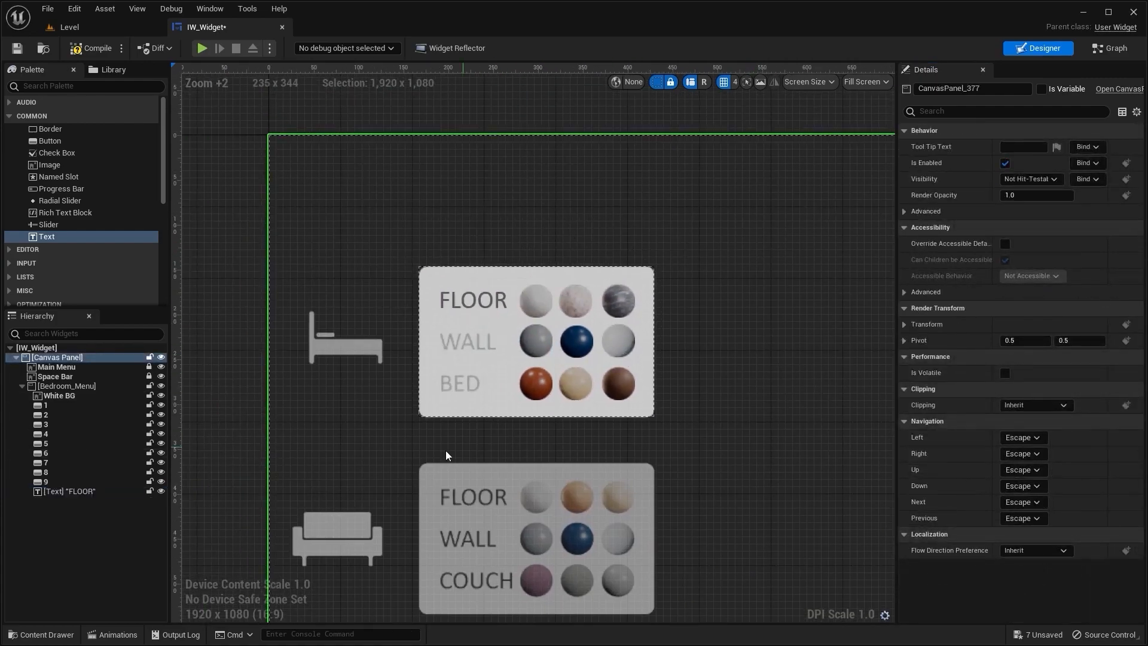
left_click(68, 491)
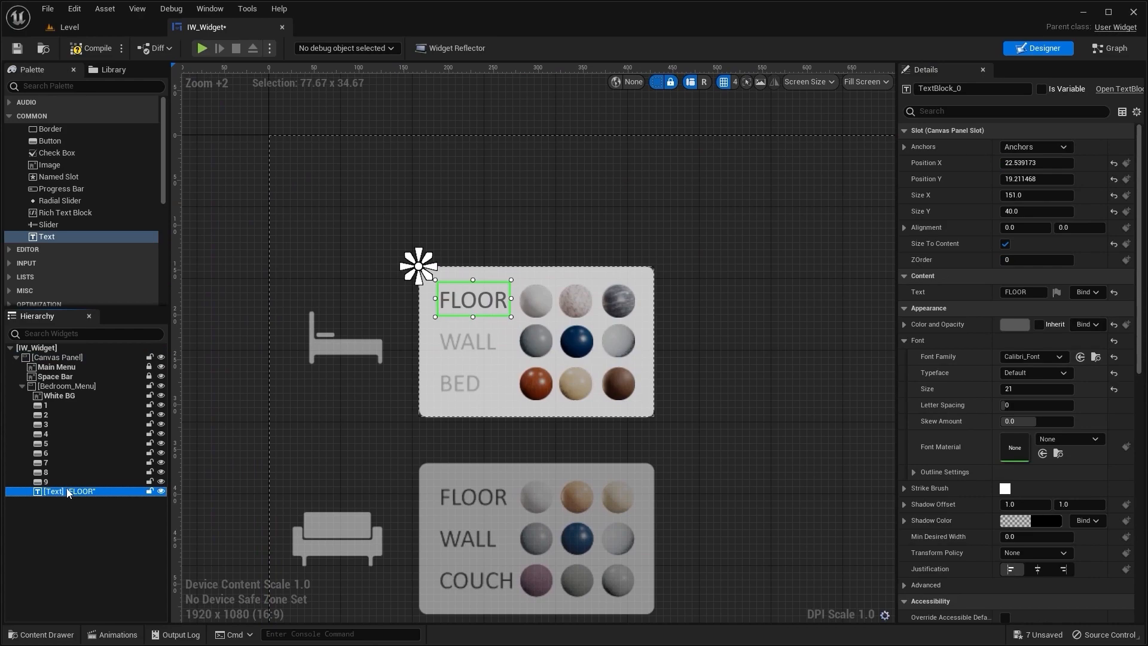
key("ctrl+d")
scroll(304, 361, "up", 6)
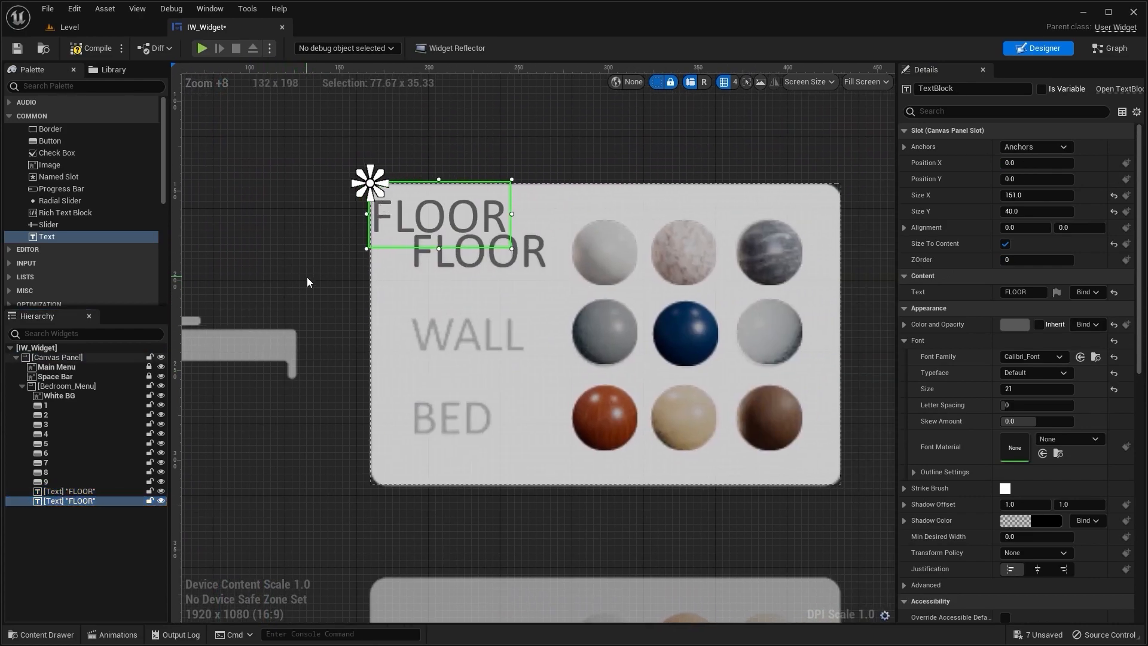
mouse_move(409, 239)
left_mouse_down()
mouse_move(390, 292)
mouse_move(335, 292)
left_mouse_up()
left_click(1033, 292)
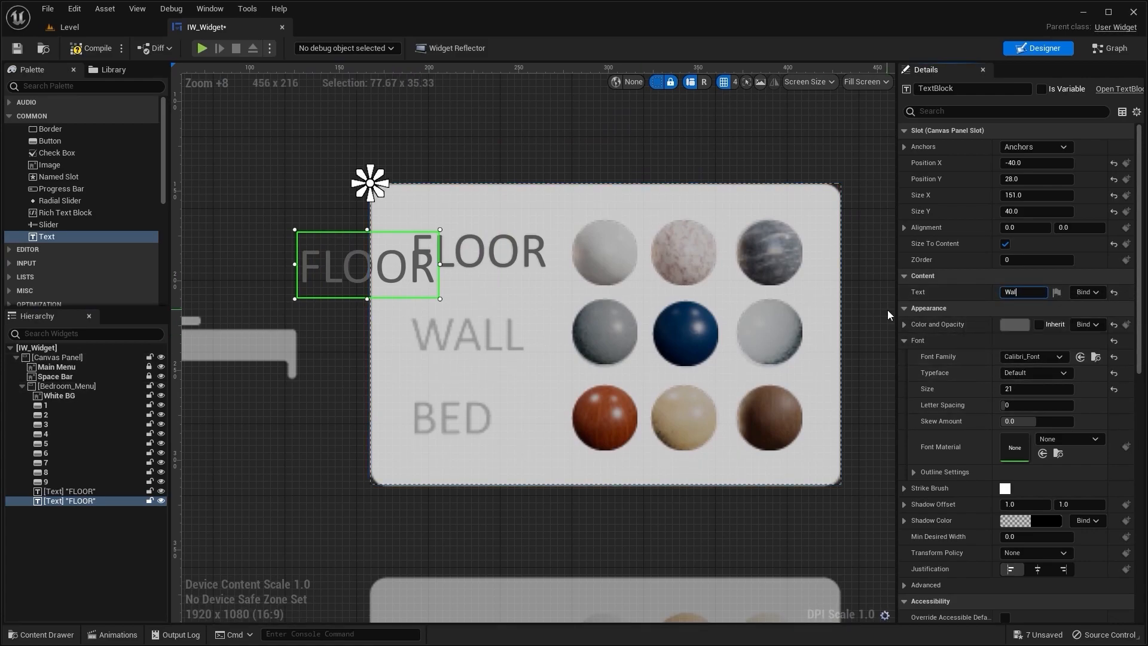
type("WALL")
key("Return")
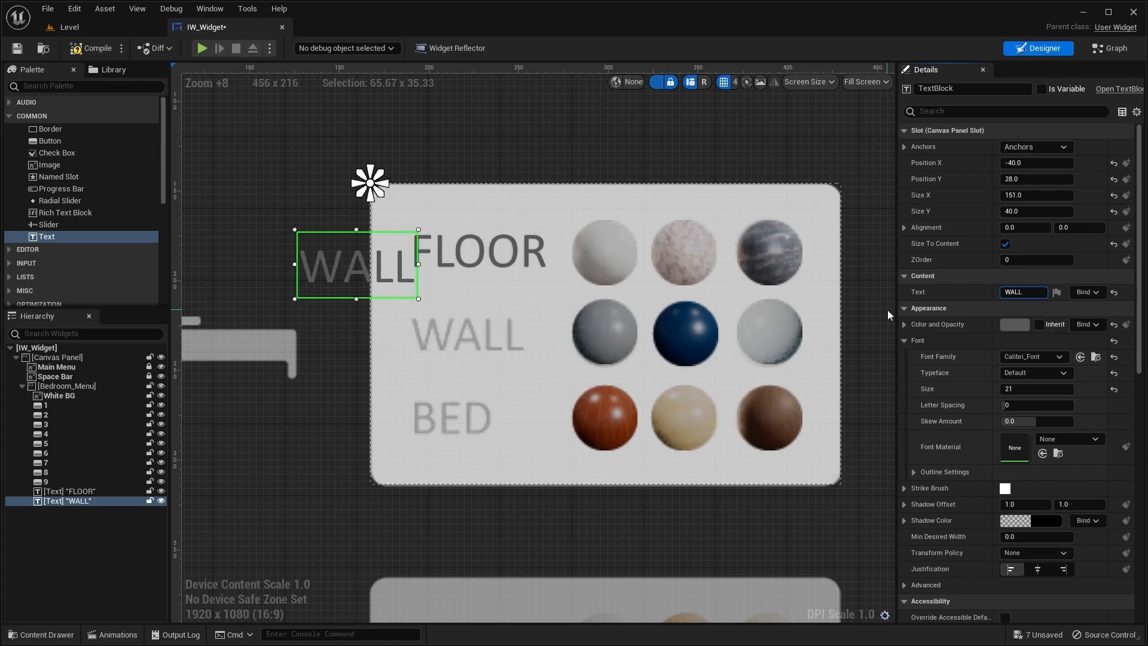
Align the WALL text with the reference WALL label, at about Position X 21.76, Y 65.47
scroll(458, 244, "up", 2)
left_click_drag(332, 206, 464, 295)
scroll(464, 296, "up", 5)
scroll(464, 295, "up", 1)
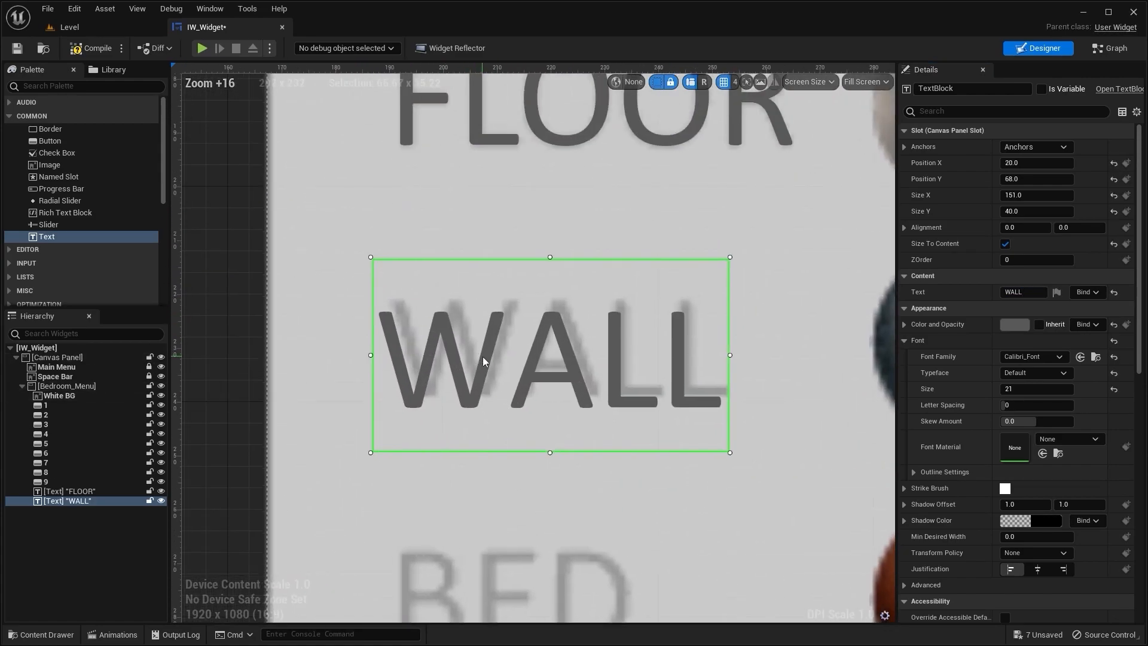
left_click_drag(532, 366, 556, 356)
scroll(554, 355, "up", 1)
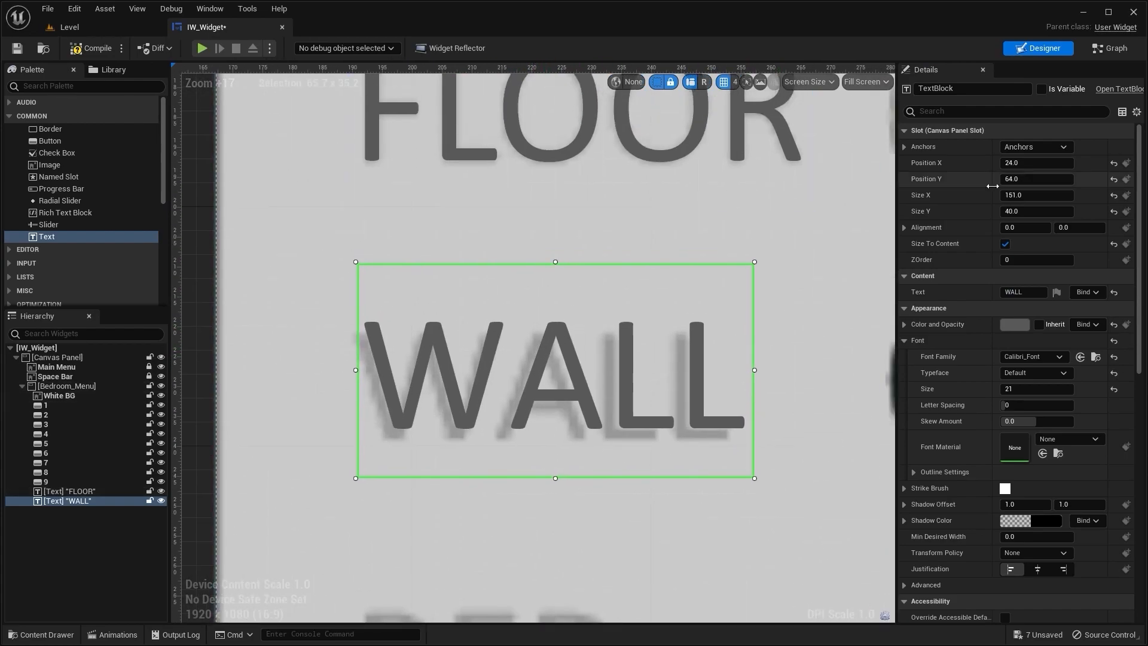
mouse_move(1017, 179)
left_mouse_down()
mouse_move(1027, 179)
mouse_move(1026, 163)
mouse_move(1029, 179)
mouse_move(1028, 163)
left_mouse_up()
scroll(794, 279, "down", 10)
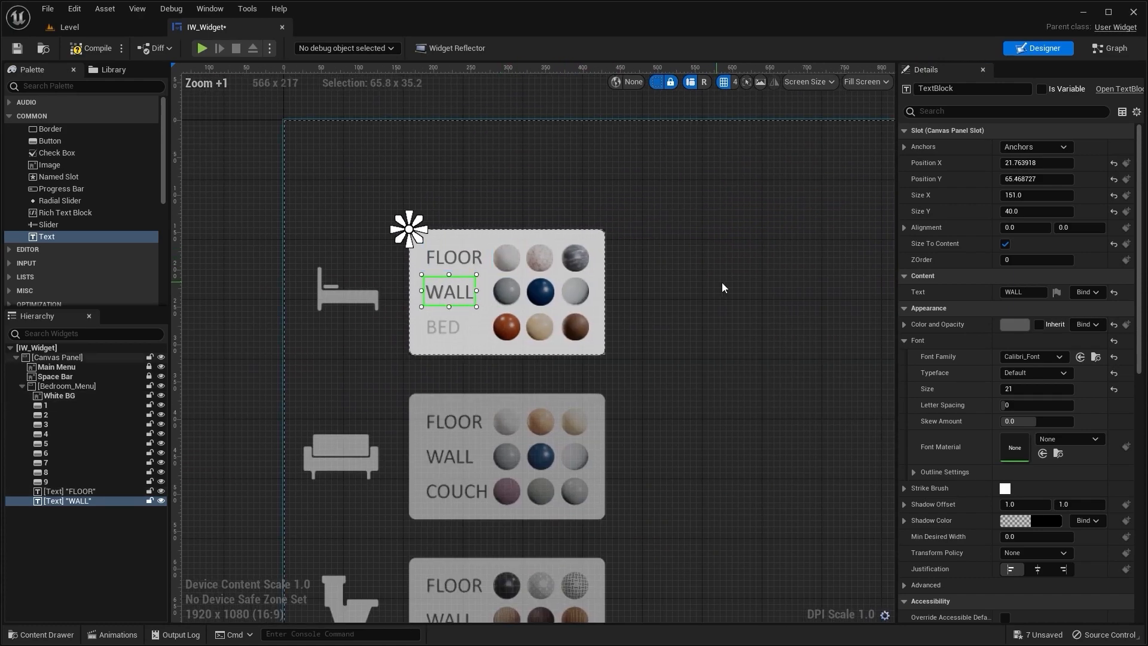
Duplicate the WALL text within Bedroom_Menu and change the copy's text to BED
left_click(708, 282)
scroll(673, 290, "up", 4)
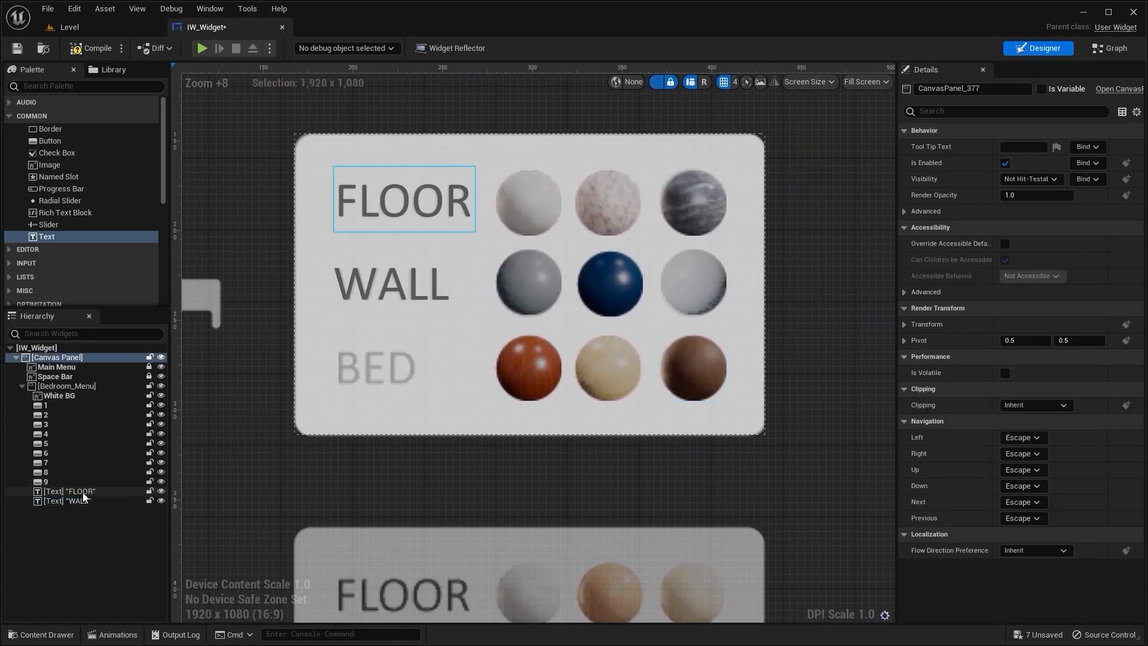
left_click(67, 501)
key("ctrl+d")
right_click_drag(235, 340, 272, 379)
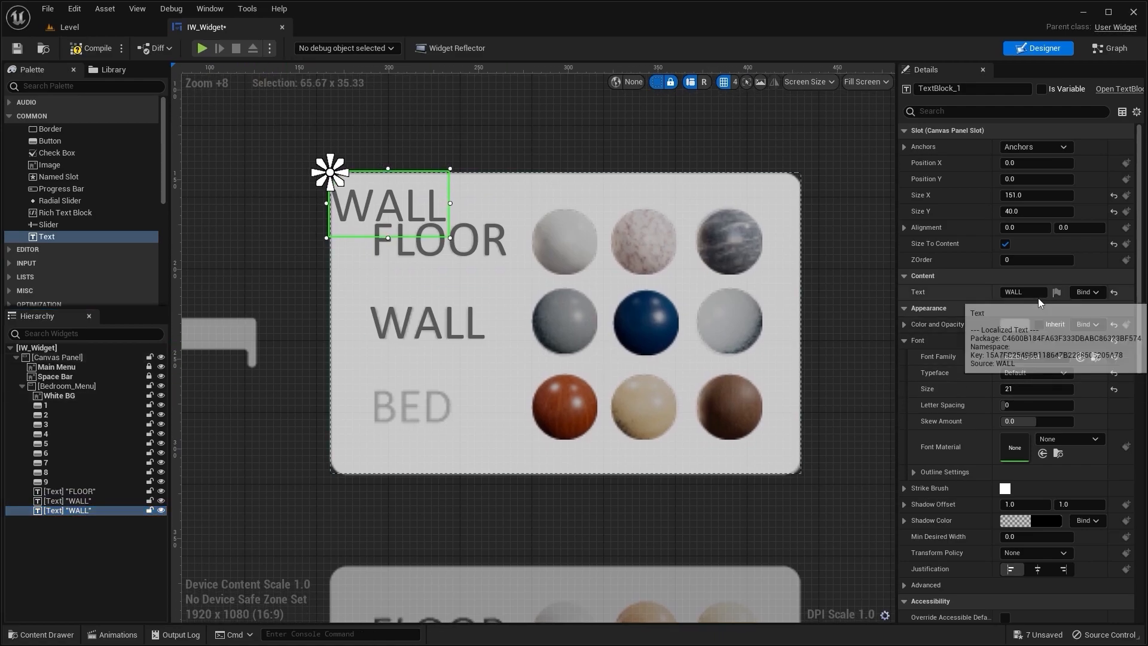
left_click(1008, 291)
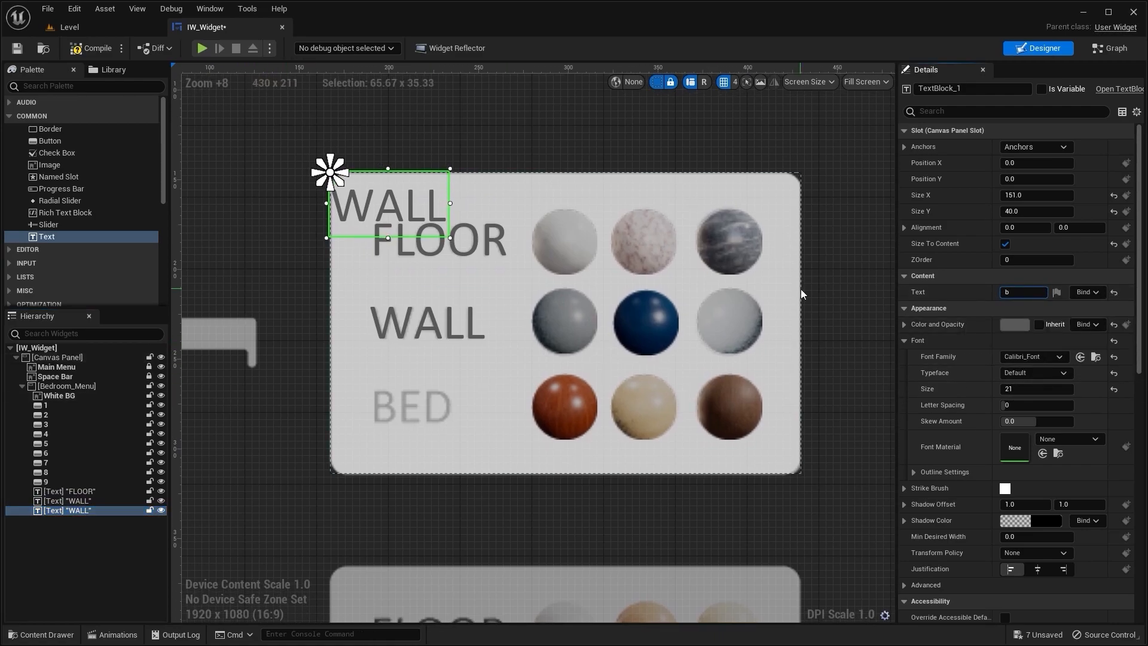
key("Return")
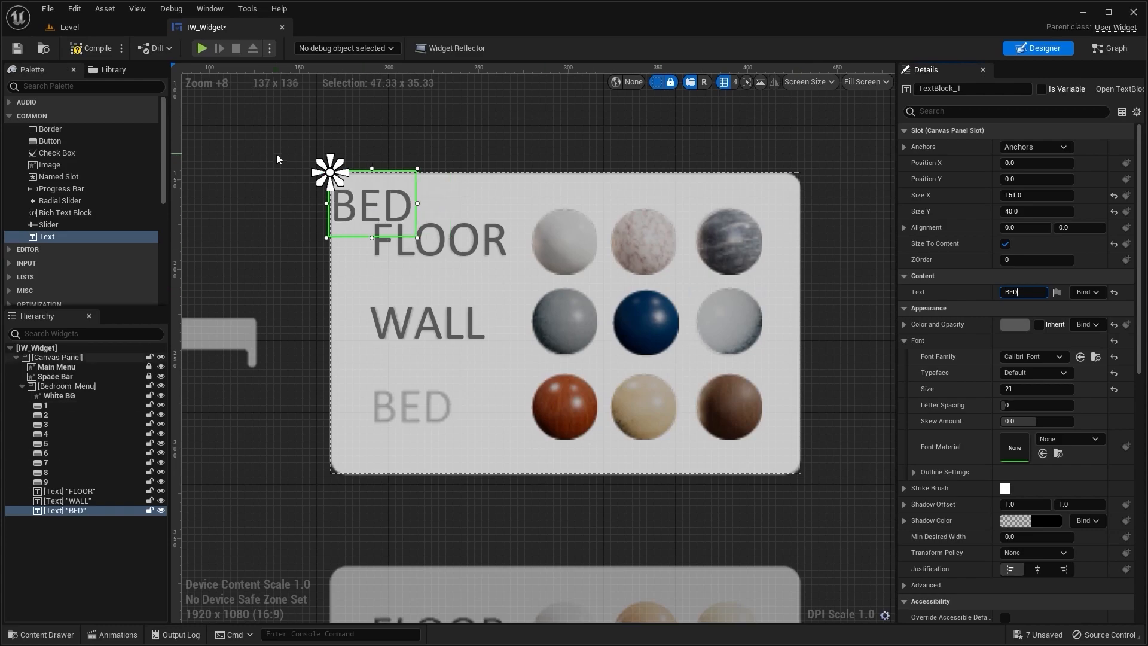
Align the BED text with the reference BED label, at about Position X 22.72, Y 112
left_click_drag(397, 213, 462, 400)
scroll(397, 378, "up", 8)
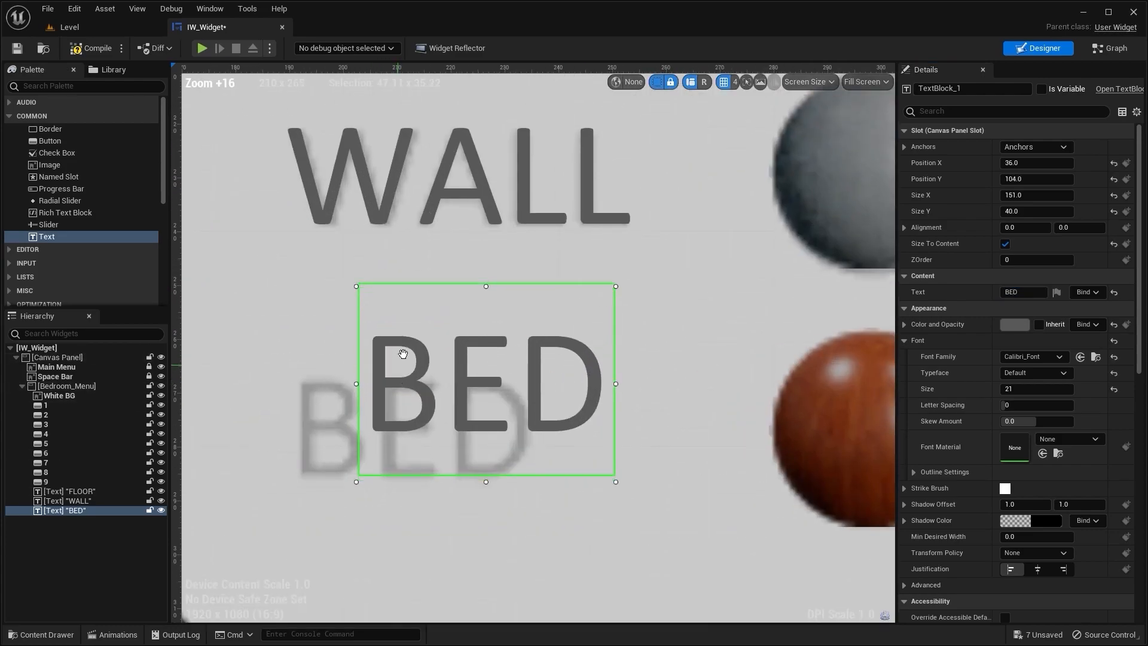
right_click_drag(397, 378, 479, 238)
left_click_drag(528, 270, 461, 313)
scroll(461, 314, "up", 2)
left_click_drag(1038, 163, 1059, 162)
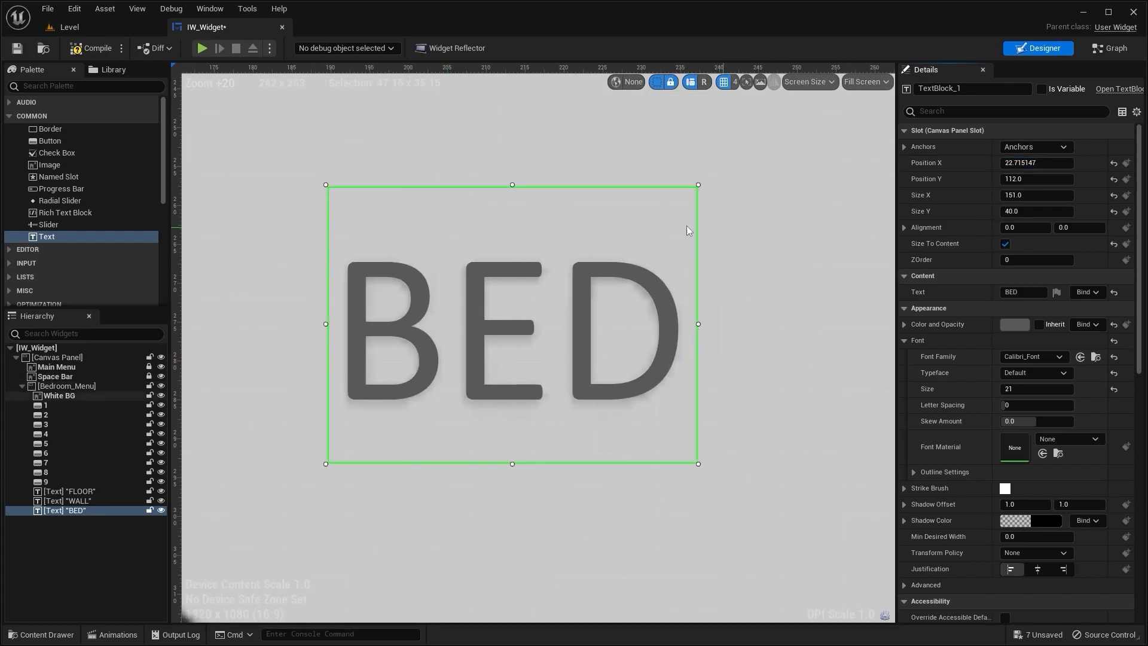
Duplicate the Bedroom_Menu panel with all of its contents
scroll(643, 226, "down", 3)
scroll(640, 231, "down", 5)
left_click(615, 245)
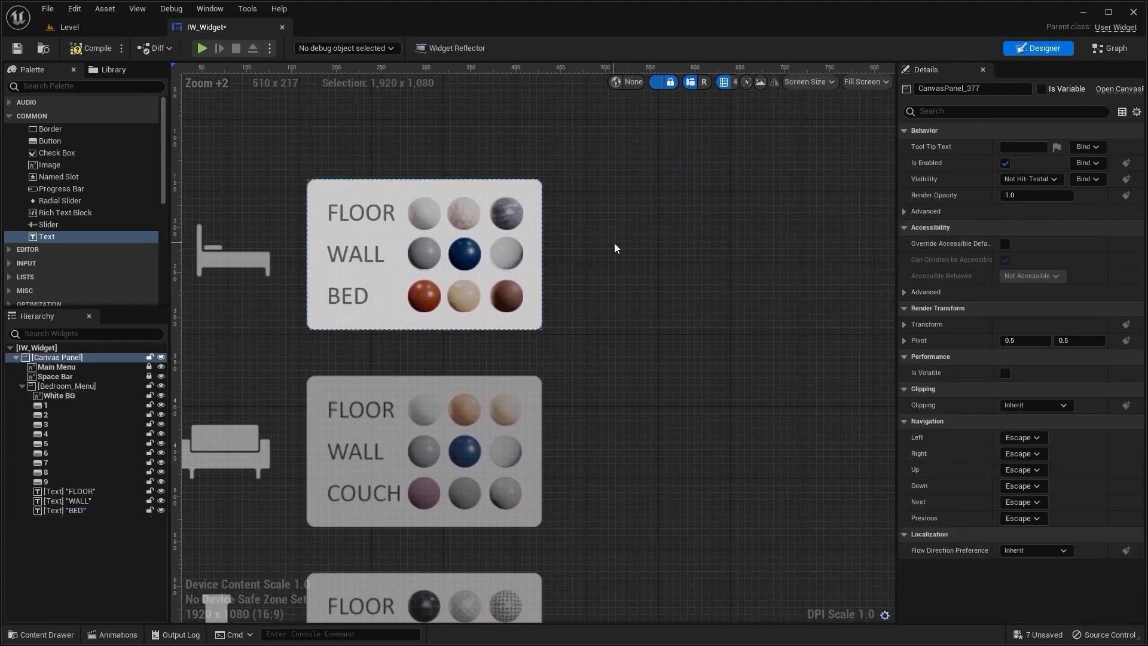
scroll(671, 245, "down", 3)
right_click_drag(666, 174, 574, 246)
scroll(577, 248, "up", 1)
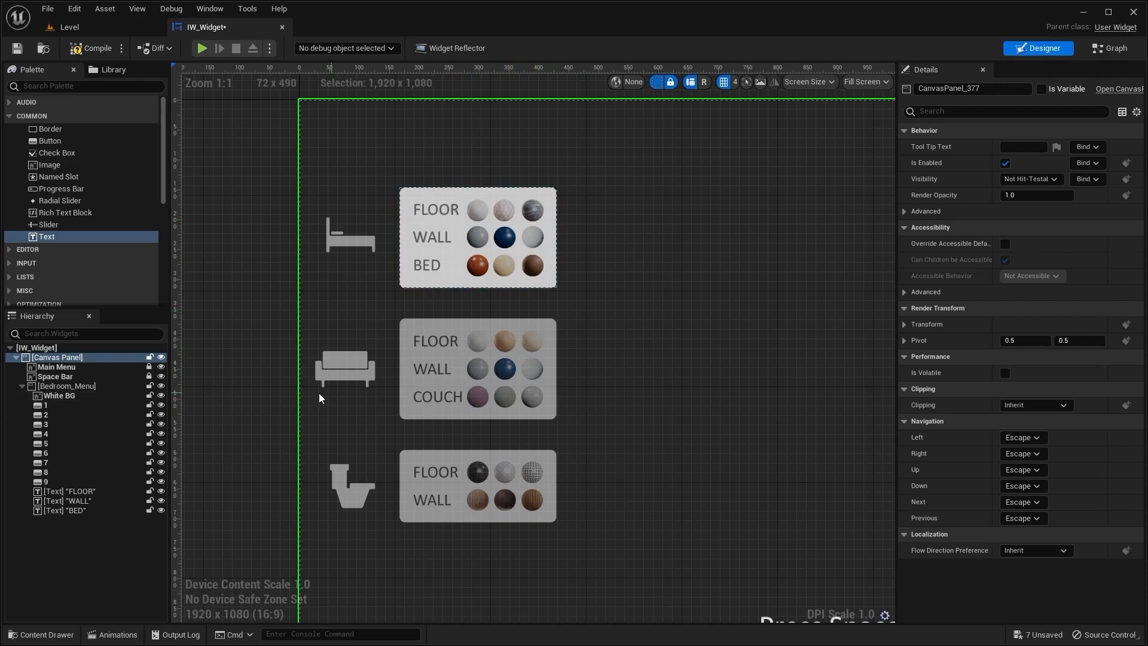
left_click(22, 385)
left_click(63, 386)
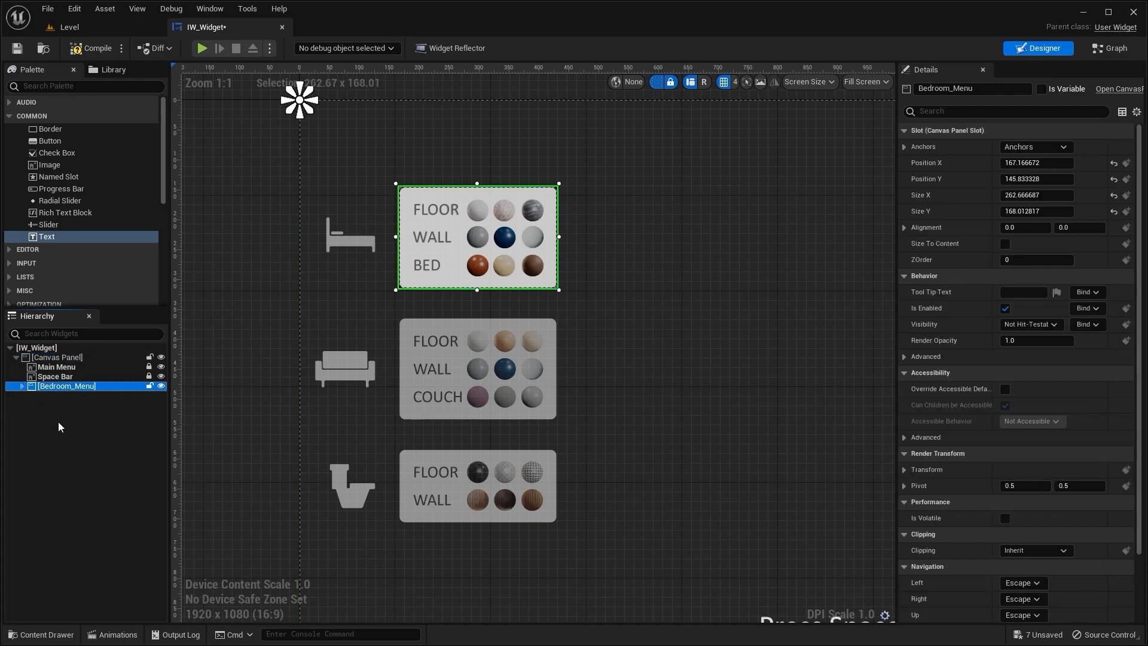
key("ctrl+d")
Rename the duplicated menu panel as Bbathroom_Menu
left_click(72, 397)
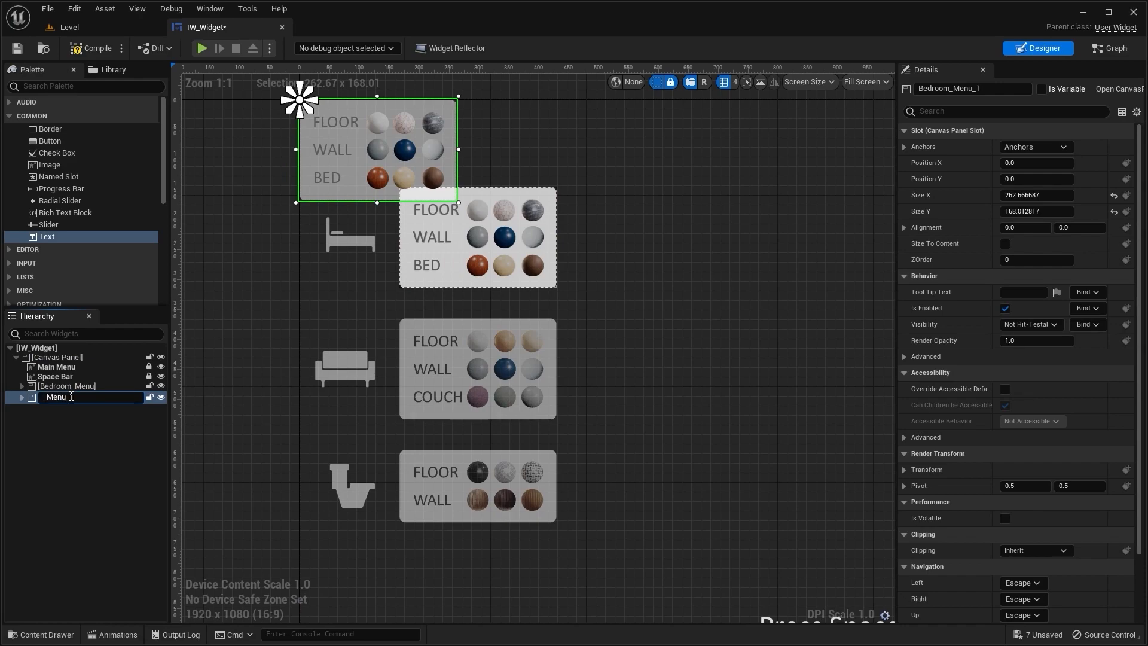
key("Return")
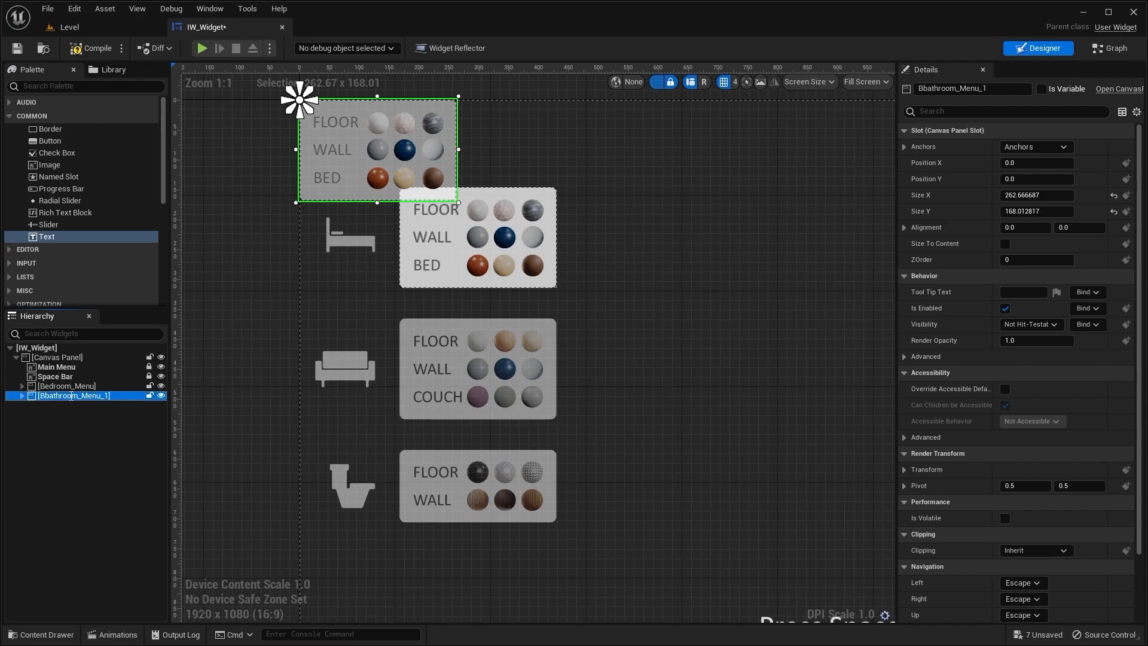
left_click(71, 396)
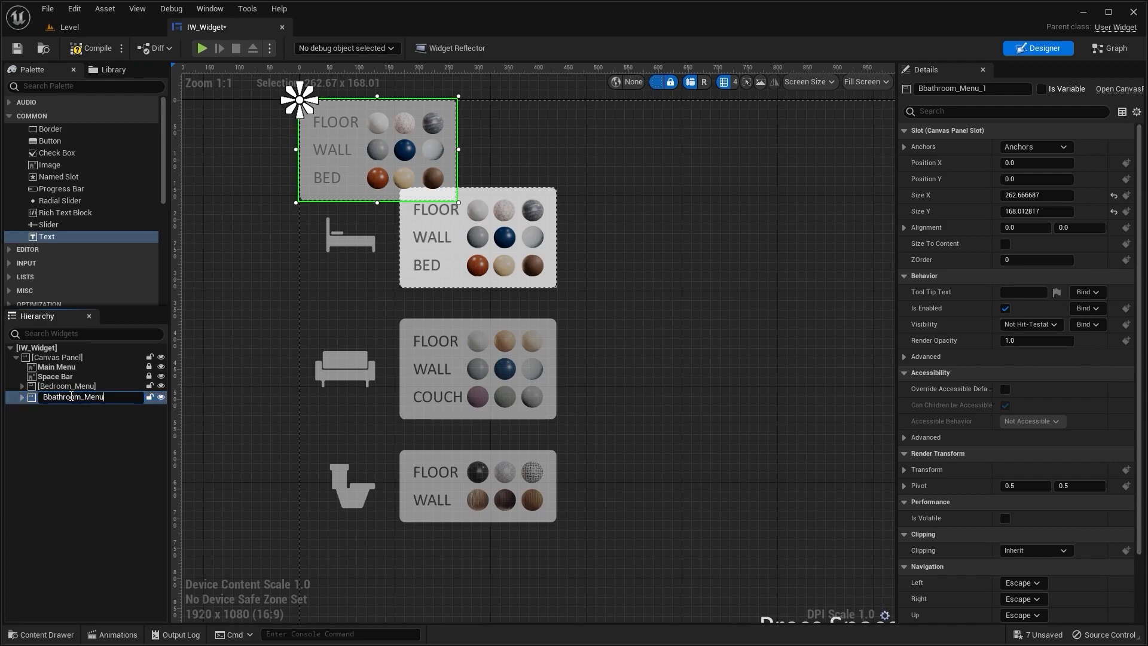
key("Return")
Move the duplicated menu panel onto the couch menu of the background image, at position X 168, Y 364
right_click_drag(305, 259, 269, 241)
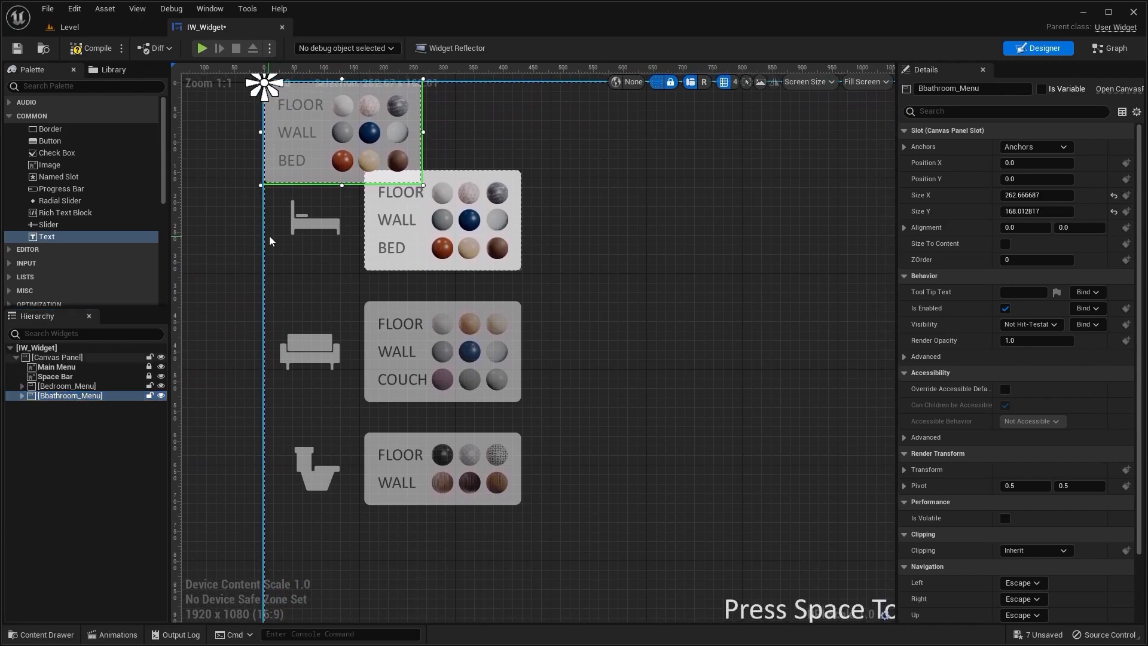
left_click_drag(266, 148, 399, 351)
scroll(399, 350, "up", 7)
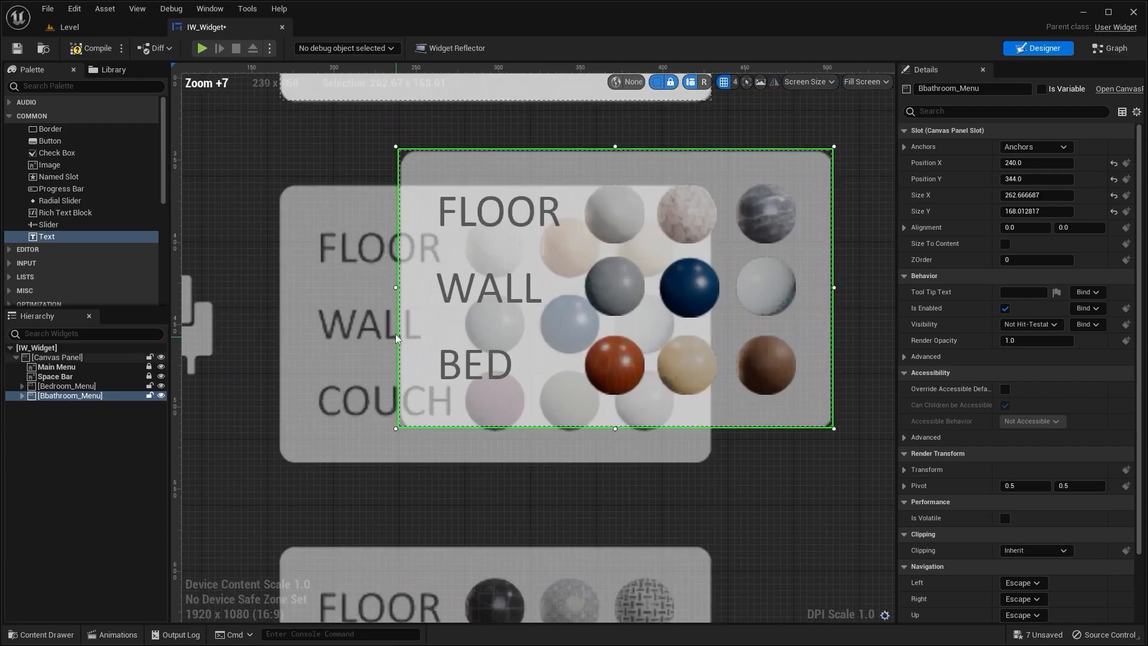
right_click_drag(399, 339, 497, 335)
left_click_drag(525, 325, 413, 362)
right_click_drag(495, 298, 425, 243)
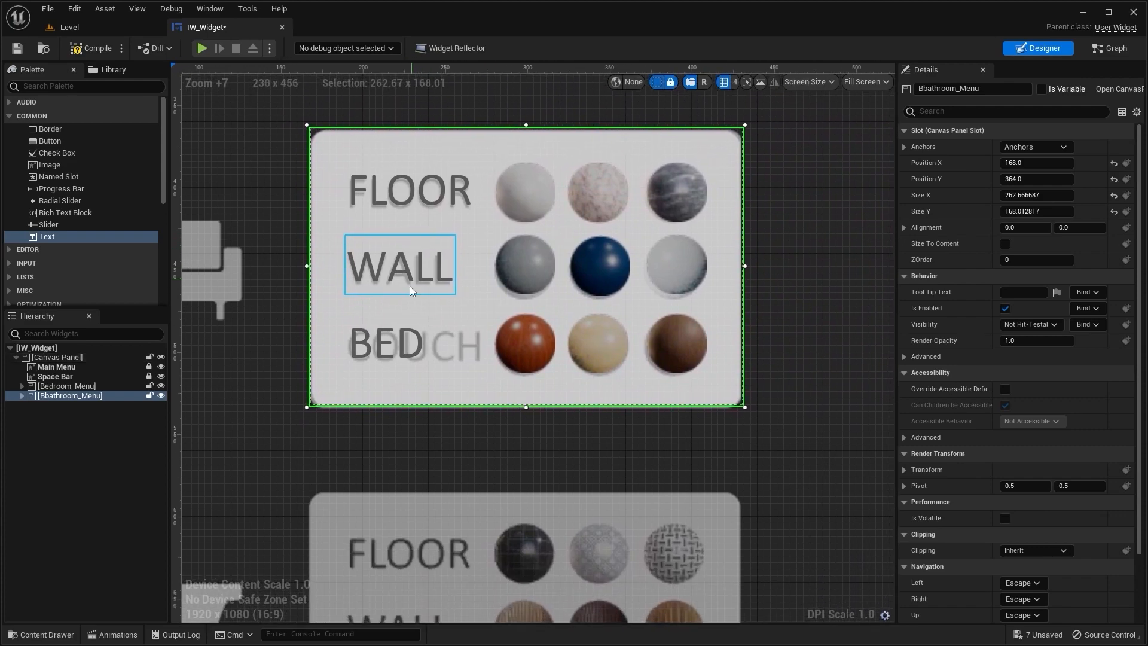
Change the BED label in the duplicated menu to COUCH
left_click(393, 335)
left_click(1021, 292)
key("BackSpace")
type("OUCH")
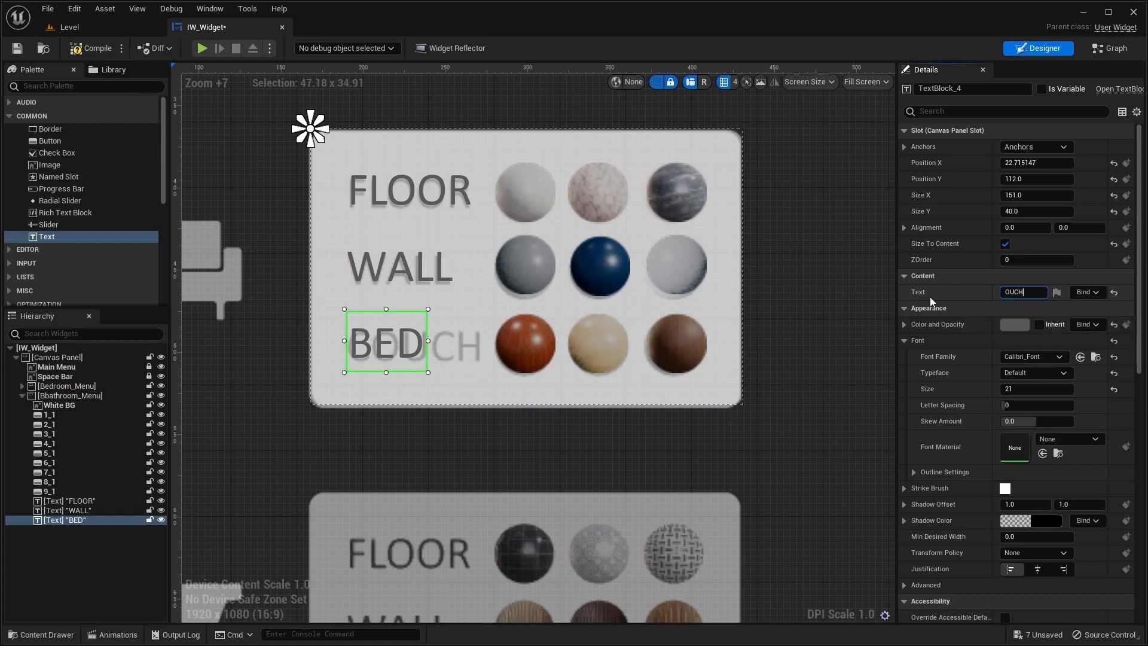
key("BackSpace")
key("BackSpace")
key("BackSpace")
type("COUCH")
key("Return")
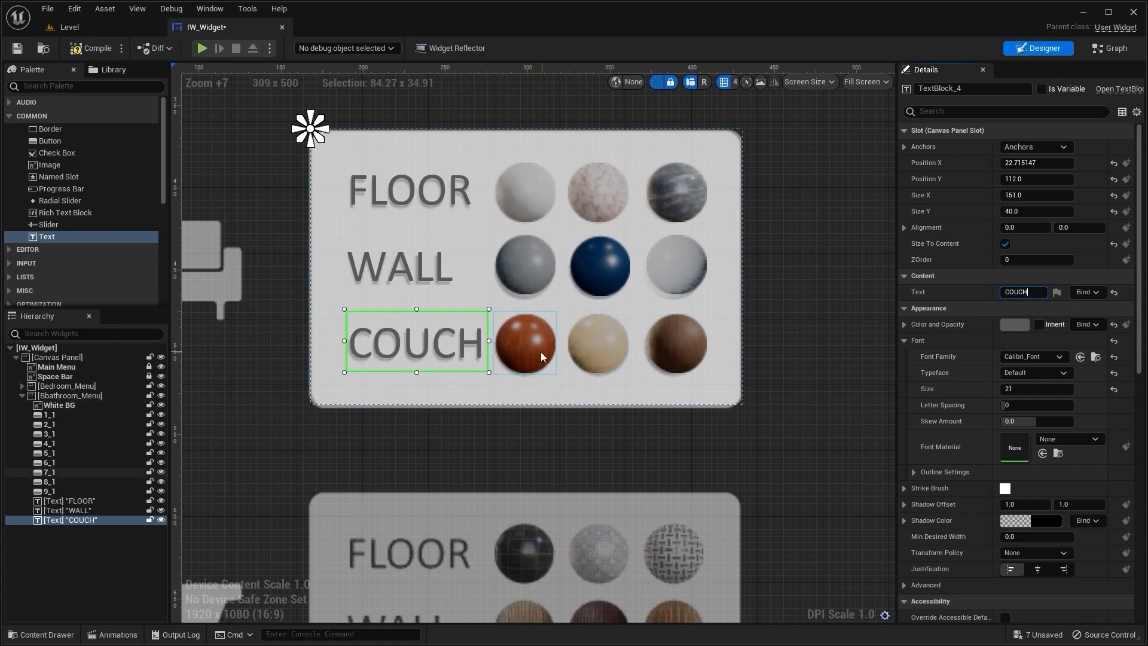
Align the COUCH label with the background lettering, at about position X 21.65, Y 114.58
scroll(415, 328, "up", 7)
scroll(555, 183, "up", 6)
right_click_drag(266, 249, 451, 144)
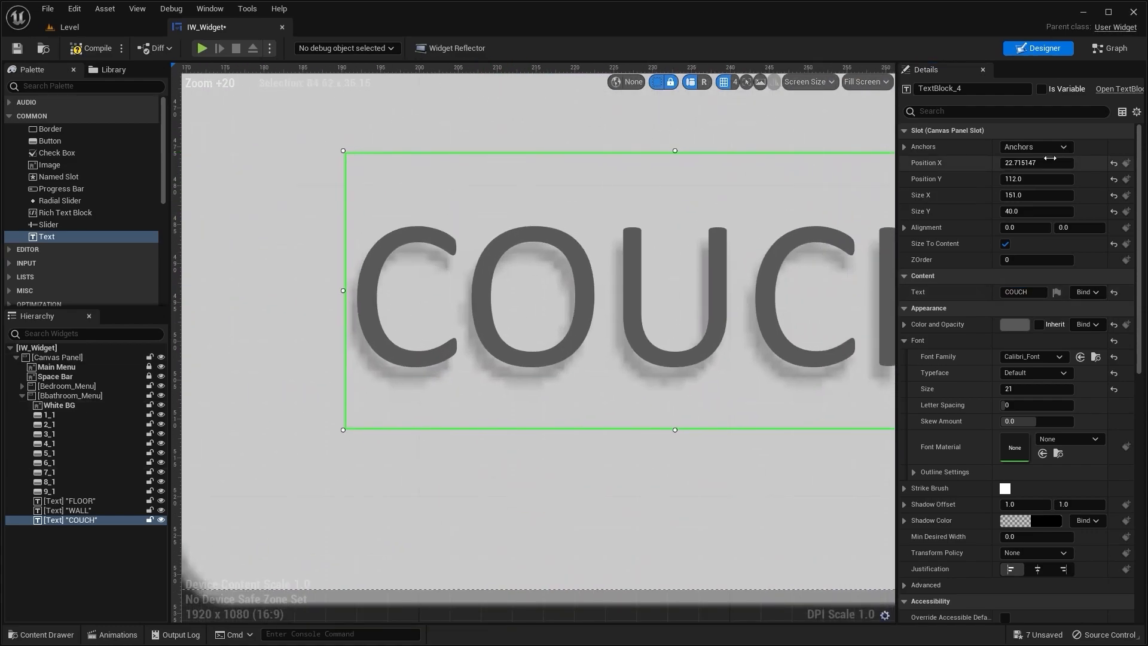
left_click_drag(1037, 179, 1043, 179)
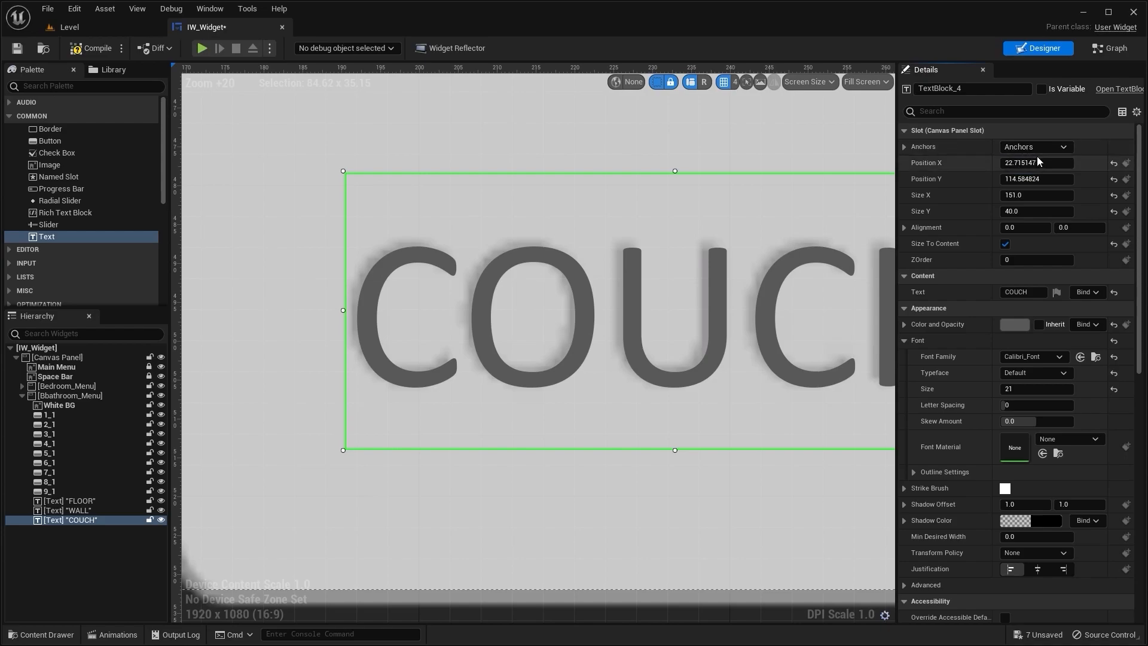
left_click_drag(1037, 163, 1028, 163)
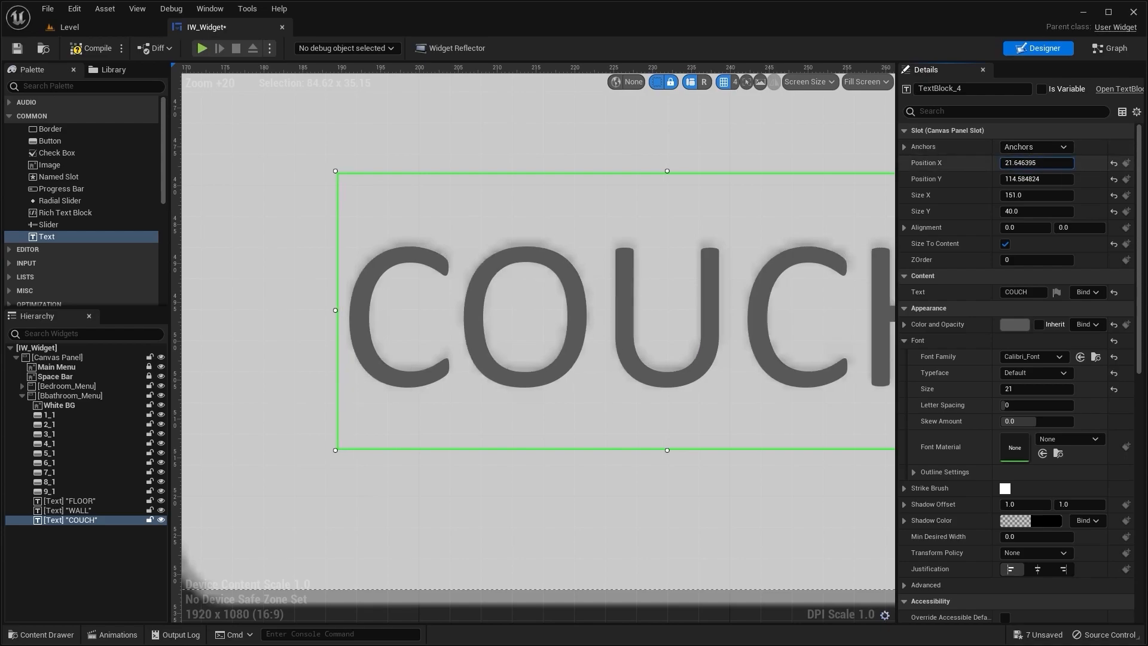
Align the WALL label above COUCH with the background lettering, at about position X 21.23, Y 67.56
scroll(444, 261, "down", 7)
right_click_drag(444, 261, 464, 448)
left_click(497, 355)
scroll(514, 251, "up", 4)
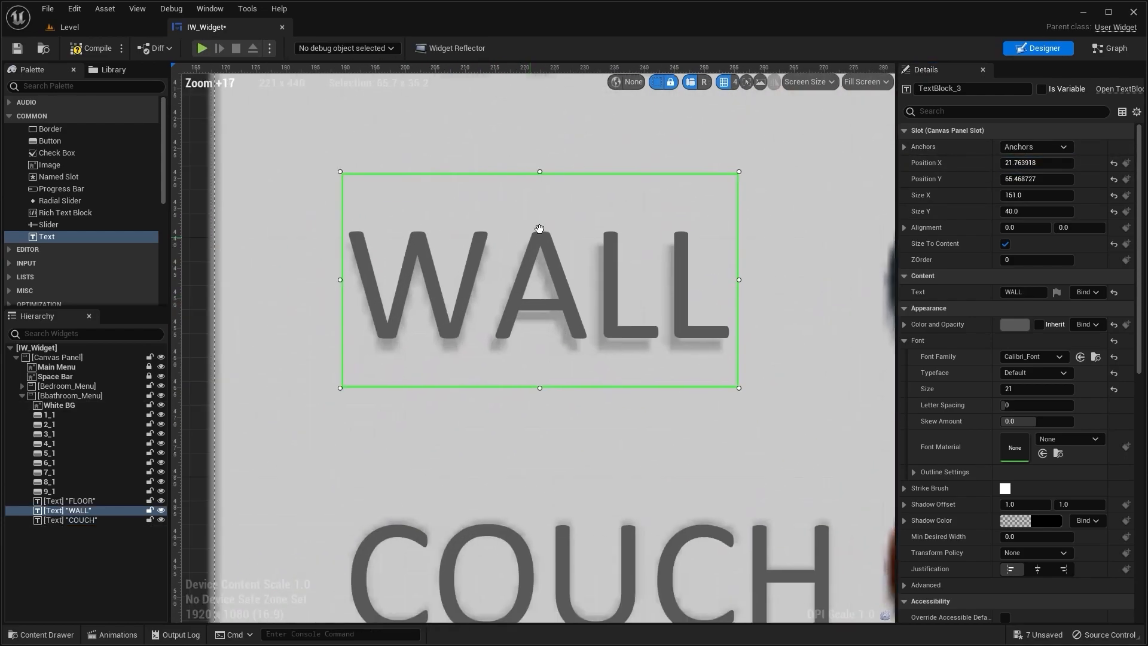
scroll(765, 234, "up", 2)
scroll(672, 225, "up", 1)
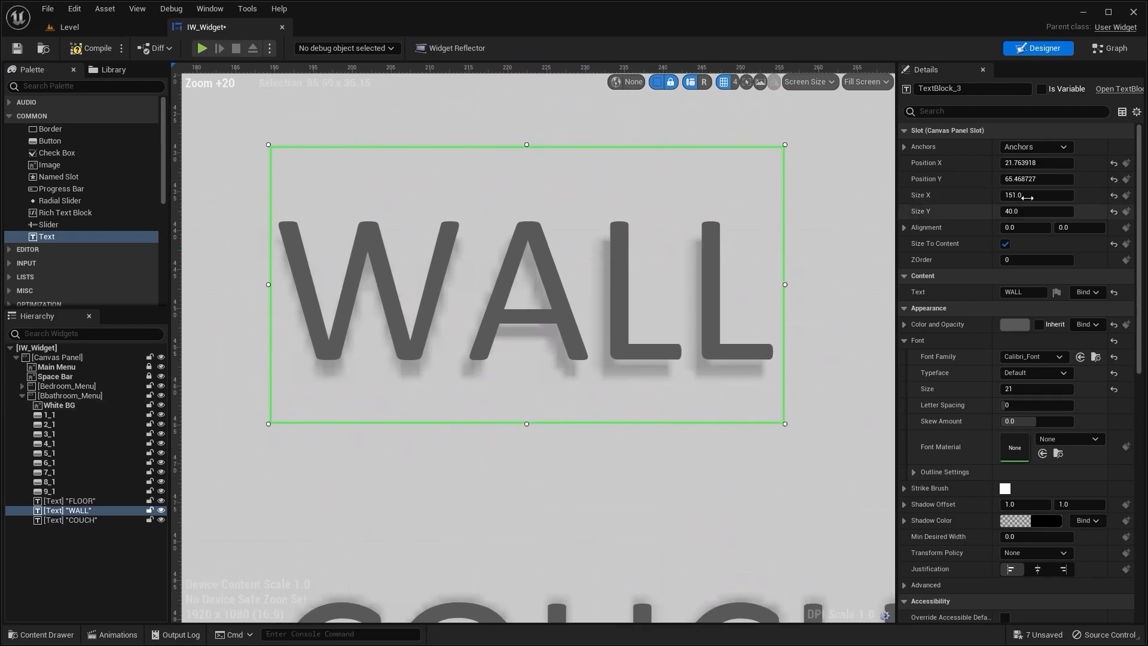
mouse_move(1037, 163)
left_mouse_down()
mouse_move(1029, 179)
mouse_move(1025, 162)
left_mouse_up()
Align the FLOOR label of the couch menu with the background lettering, at about position X 21.48, Y 21.14
scroll(393, 203, "down", 4)
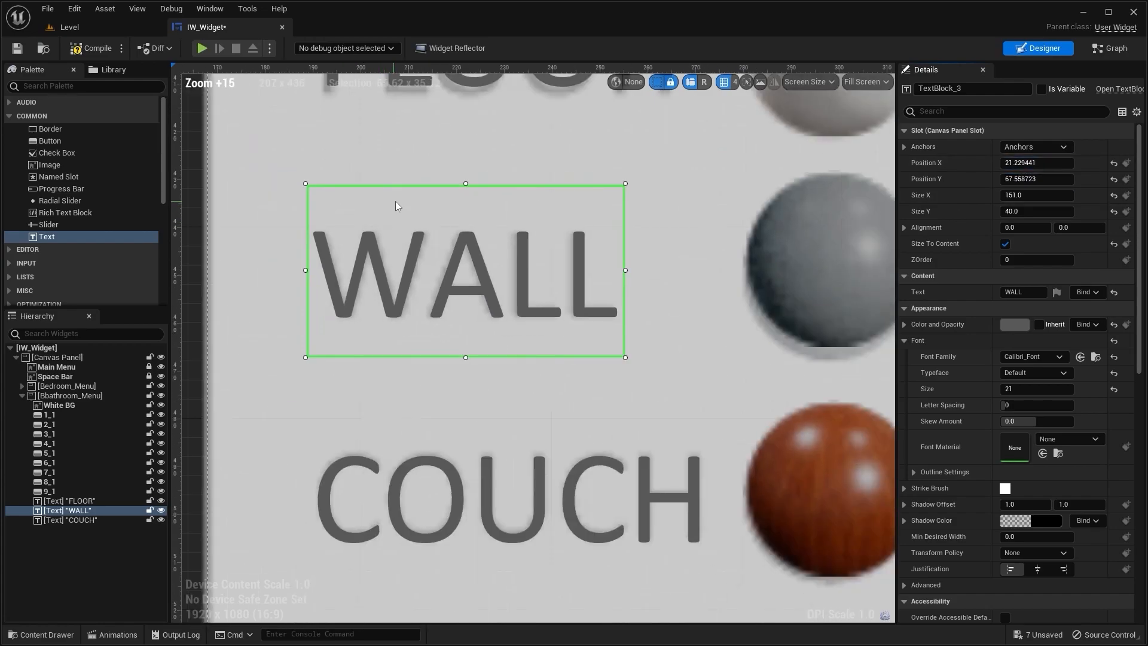
left_click(422, 235)
scroll(421, 235, "up", 4)
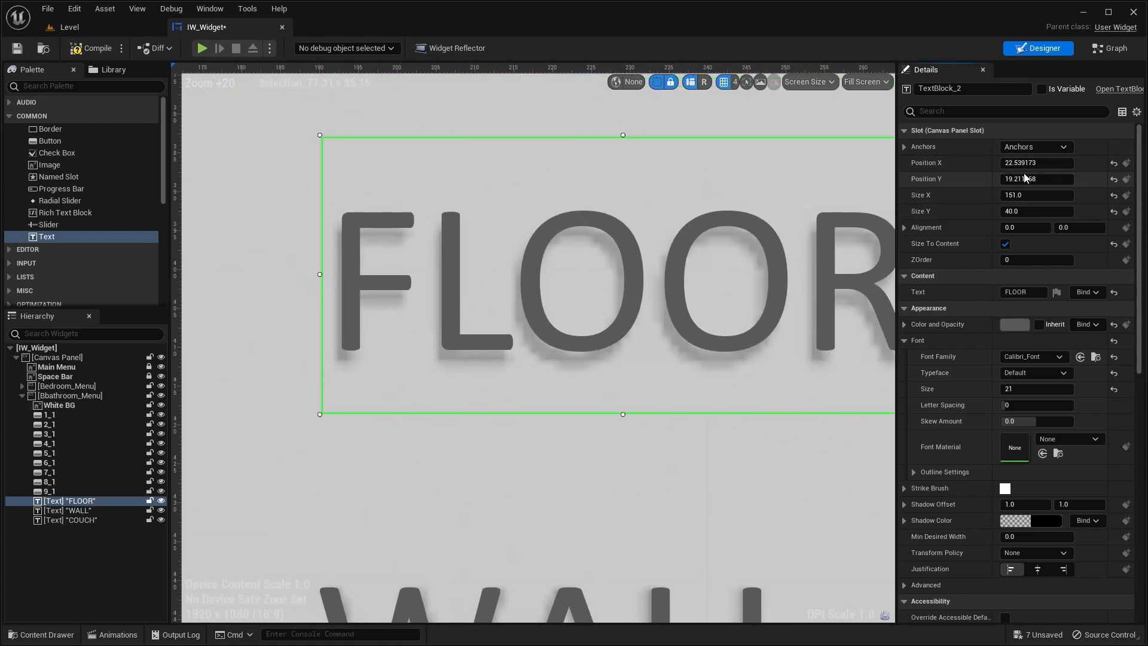
mouse_move(1025, 177)
left_mouse_down()
mouse_move(1034, 178)
mouse_move(1023, 162)
left_mouse_up()
Examine the style images of the first floor swatch in the couch menu
scroll(266, 236, "down", 3)
scroll(317, 234, "down", 9)
right_click_drag(415, 272, 451, 232)
scroll(454, 201, "down", 3)
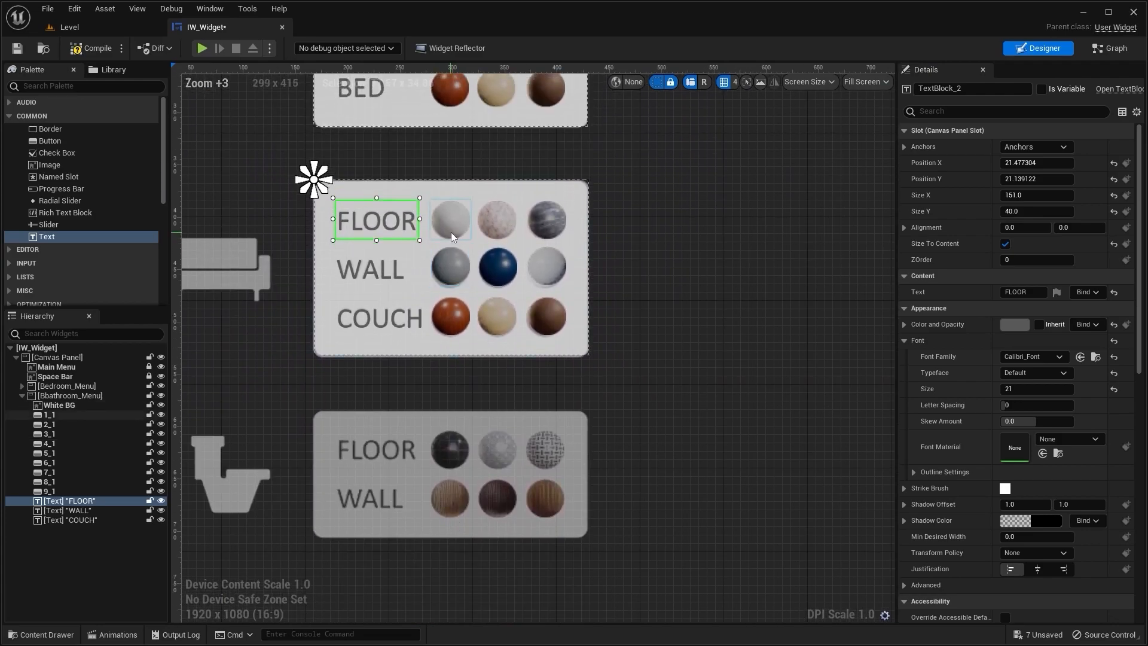
scroll(451, 232, "up", 4)
left_click(464, 241)
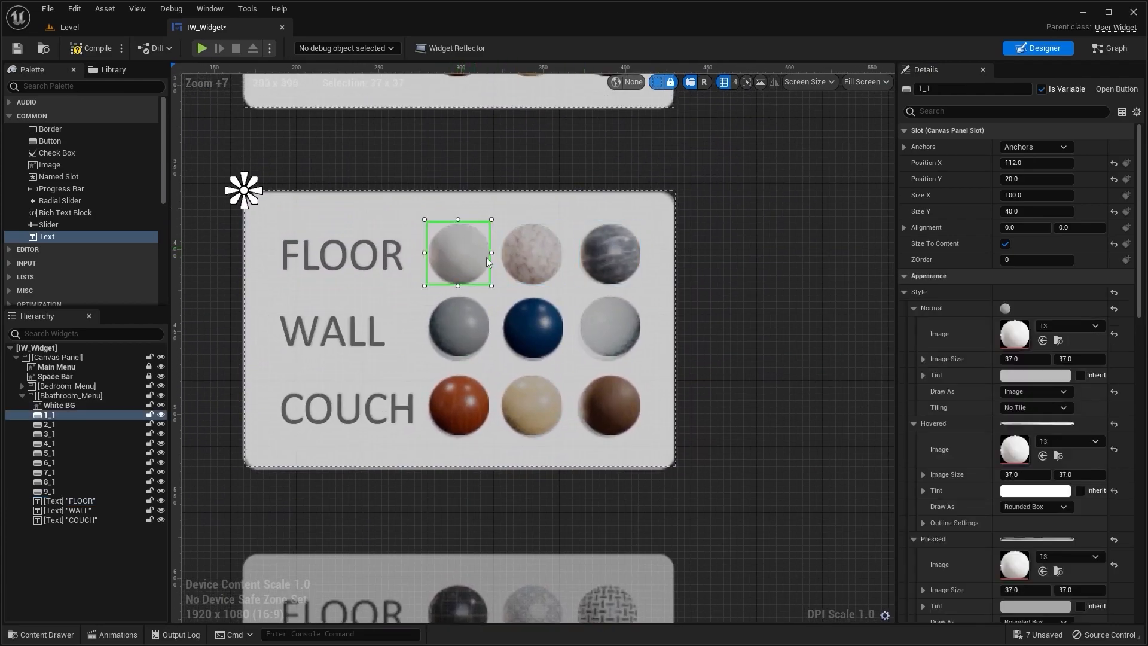
right_click_drag(806, 255, 806, 412)
right_click_drag(588, 403, 526, 367)
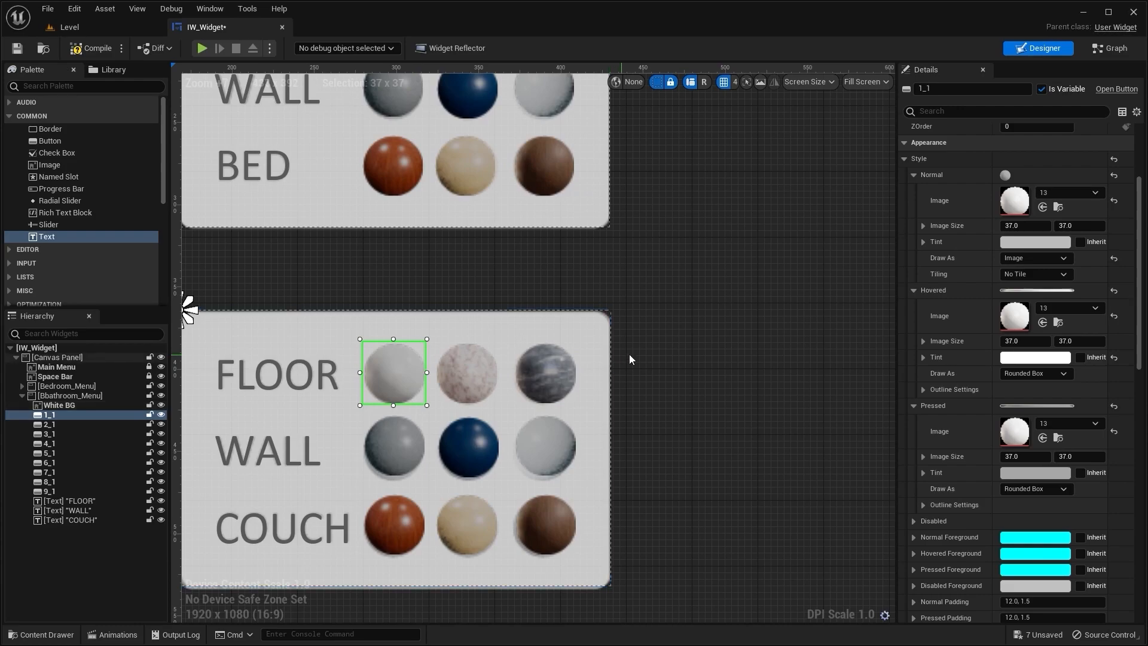
Replace the style images of the couch menu's second floor swatch with texture 23 from the IW_Menu folder
left_click(462, 361)
right_click_drag(684, 314, 661, 170)
key("ctrl+space")
key("ctrl+space")
left_click_drag(499, 525, 1025, 198)
scroll(984, 248, "down", 3)
left_click_drag(501, 526, 980, 263)
scroll(859, 329, "down", 4)
scroll(864, 321, "up", 3)
scroll(1017, 299, "down", 2)
Replace the style images of the couch menu's third floor swatch with texture 24
key("ctrl+space")
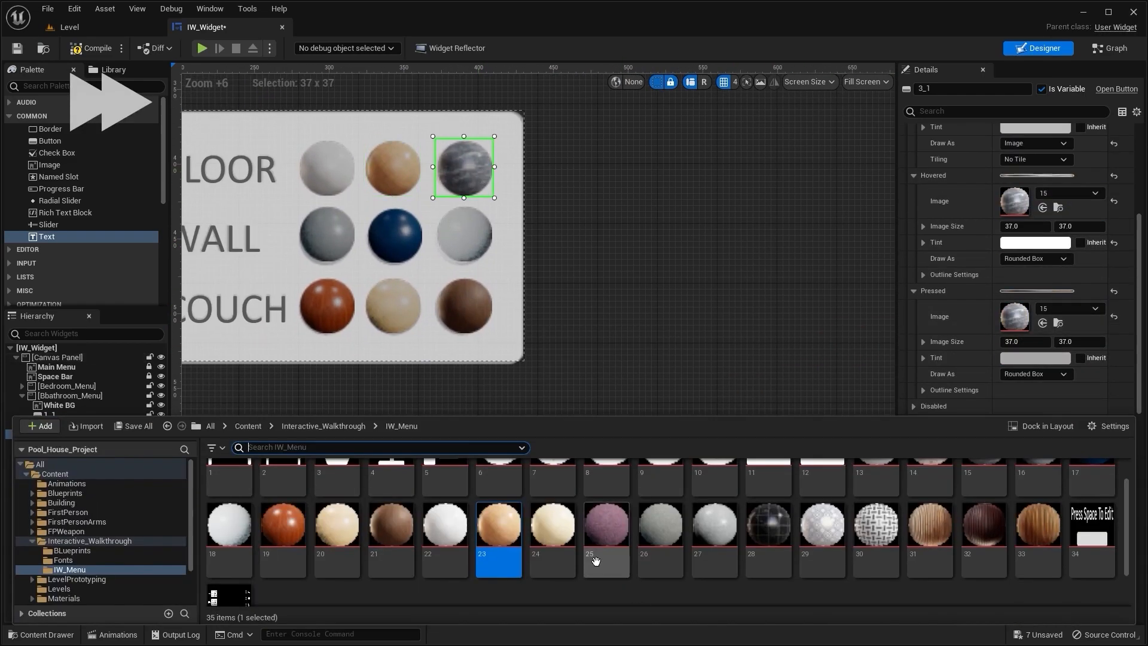
left_click_drag(552, 526, 1016, 142)
left_click_drag(552, 527, 1016, 277)
Replace the style images of the first swatch in the COUCH row with texture 25
right_click_drag(675, 247, 735, 131)
left_click(382, 184)
left_click_drag(606, 526, 1016, 221)
left_click_drag(661, 526, 1016, 261)
left_click_drag(607, 527, 1023, 369)
Assign texture 26 to the second swatch and texture 27 to the third swatch in the COUCH row
left_click(449, 184)
left_click_drag(661, 526, 1016, 143)
left_click_drag(660, 527, 1016, 373)
left_click(519, 184)
left_click_drag(715, 526, 1015, 146)
left_click_drag(715, 526, 1016, 373)
Duplicate the finished couch menu panel
left_click(709, 305)
scroll(710, 305, "down", 10)
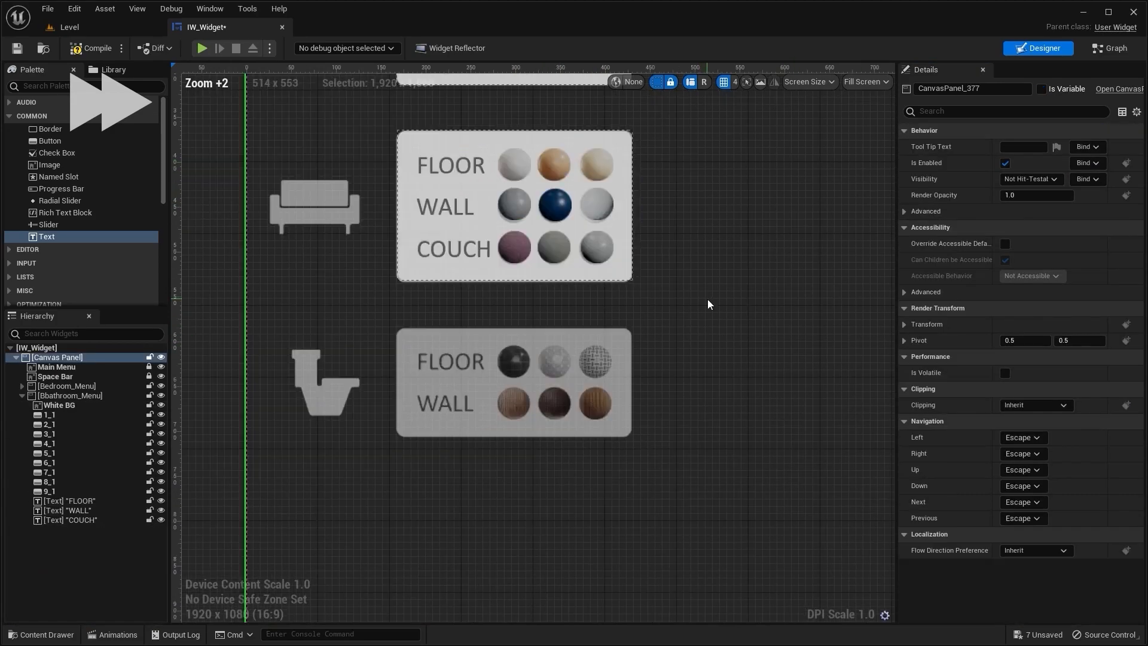
scroll(782, 310, "up", 4)
right_click_drag(861, 296, 742, 249)
scroll(743, 281, "up", 1)
right_click_drag(578, 302, 725, 265)
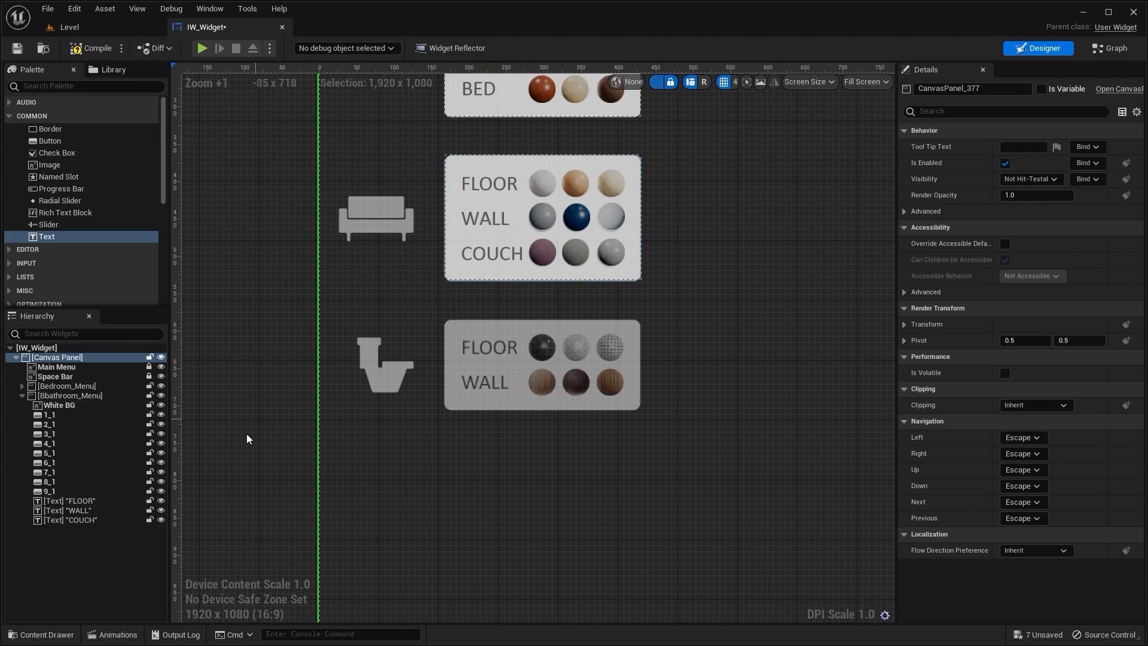
left_click(22, 395)
left_click(61, 395)
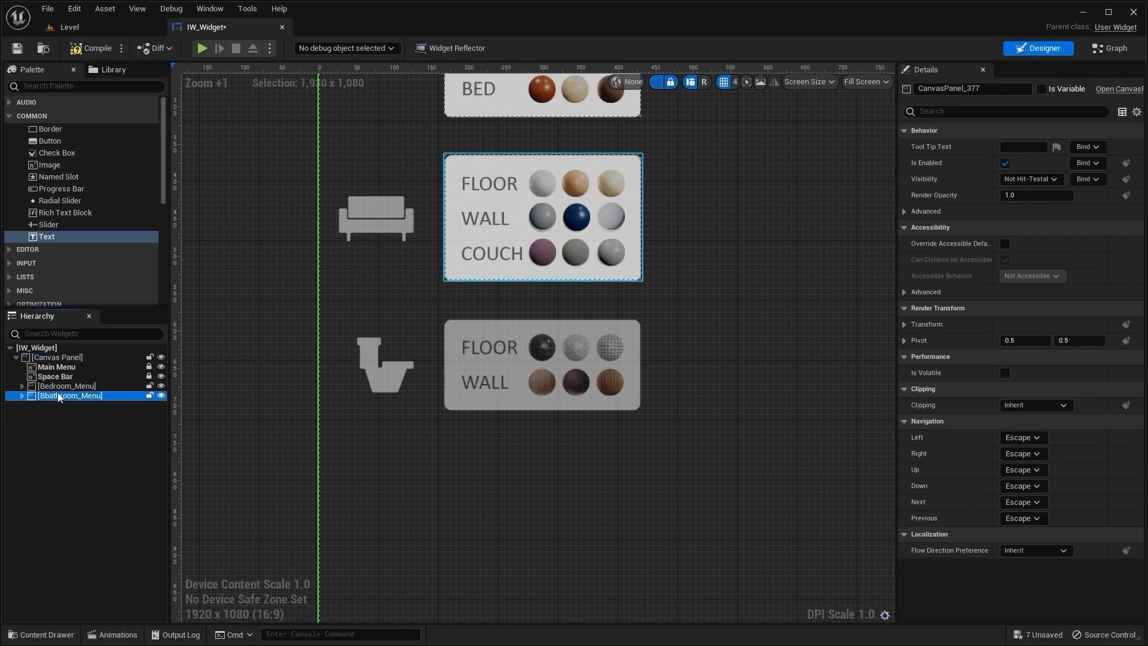
key("ctrl+d")
Rename the new duplicate panel as Bathroom_Menu
key("F2")
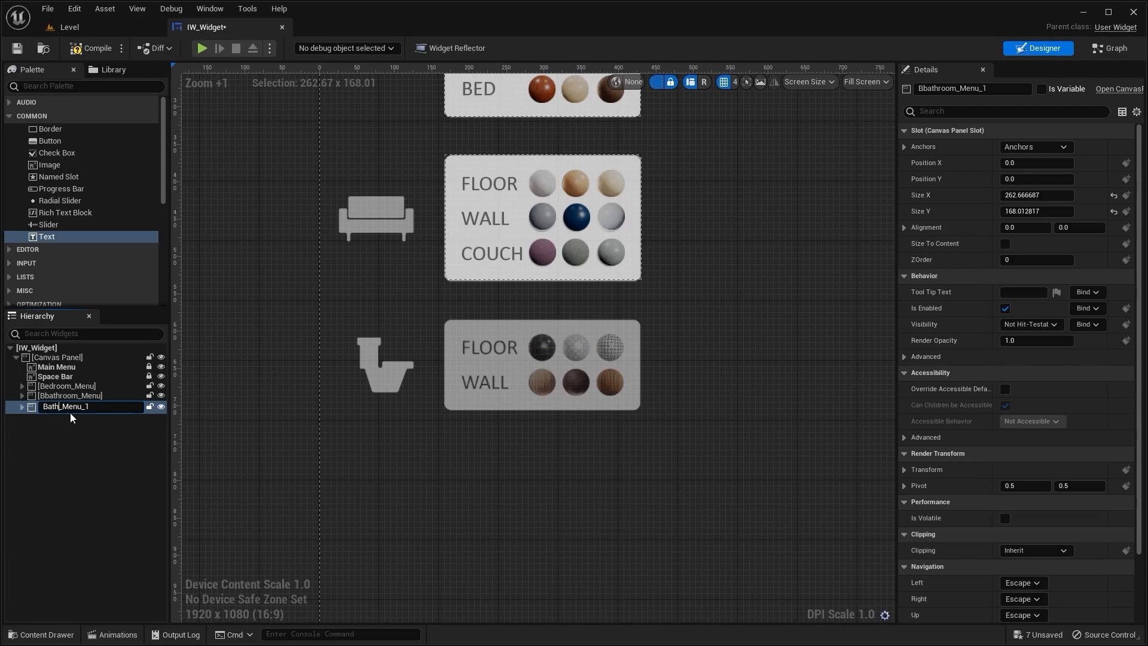
key("Return")
key("F2")
key("BackSpace")
key("Return")
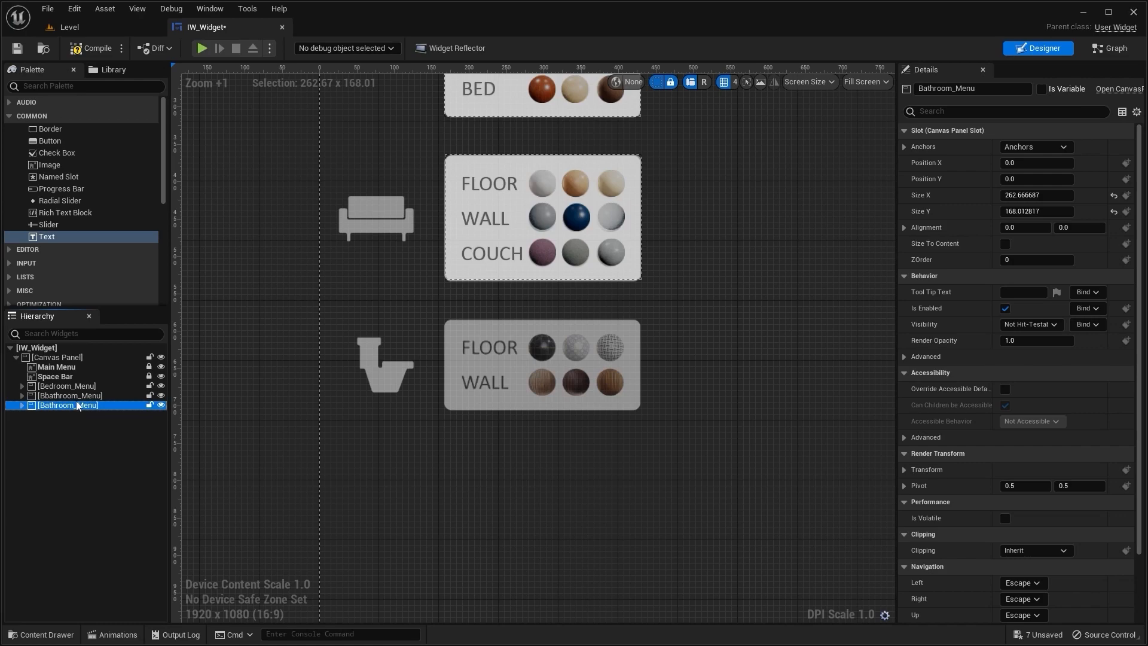
Rename the couch menu panel as Livingroom_Menu
double_click(76, 395)
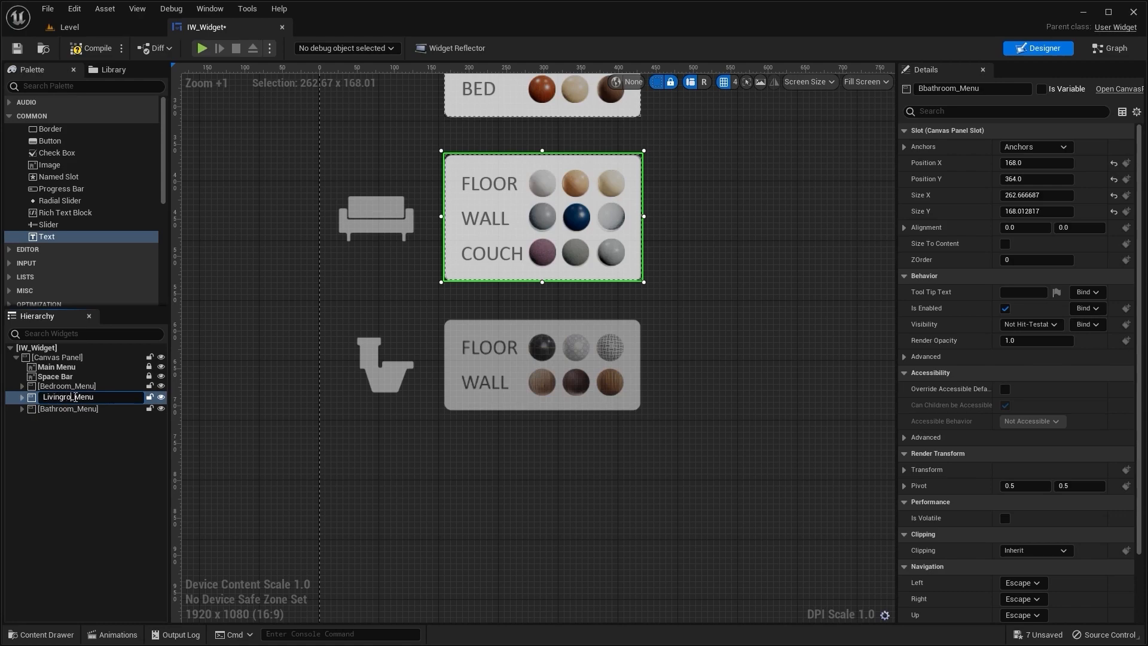
key("Return")
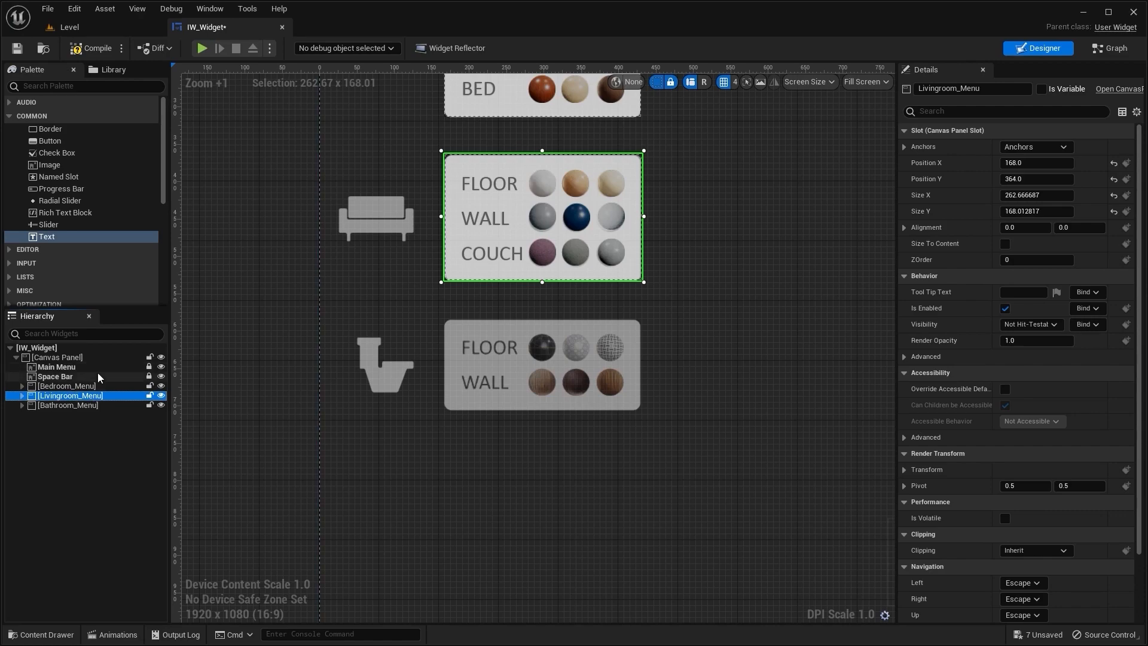
left_click(91, 455)
Move the Bathroom_Menu panel just below the toilet menu of the background image, at position X 160, Y 724
right_click_drag(565, 471, 526, 473)
left_click(63, 404)
scroll(236, 392, "down", 3)
left_click_drag(326, 174, 502, 456)
scroll(501, 456, "up", 9)
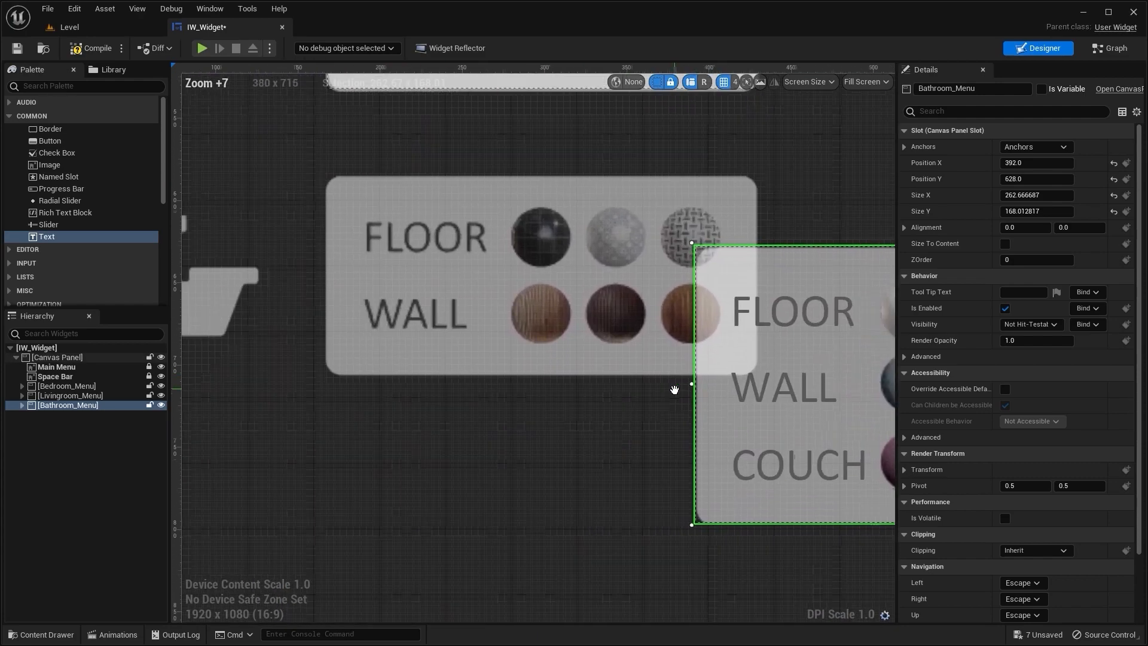
left_click_drag(705, 465, 356, 557)
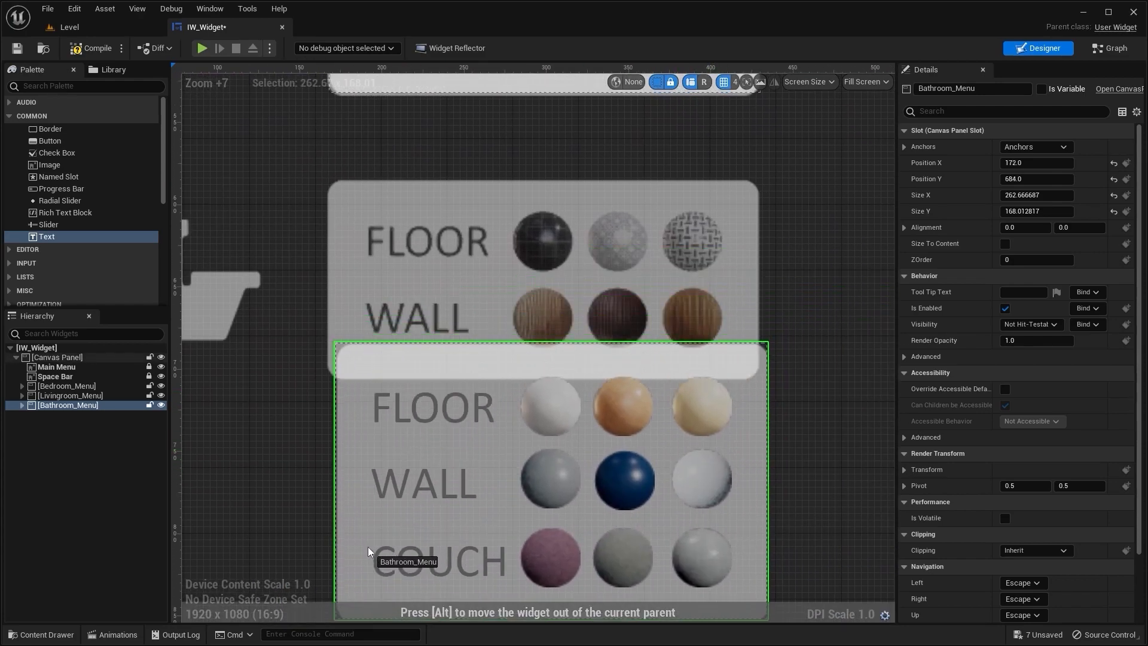
right_click_drag(430, 461, 433, 228)
left_click_drag(433, 228, 368, 414)
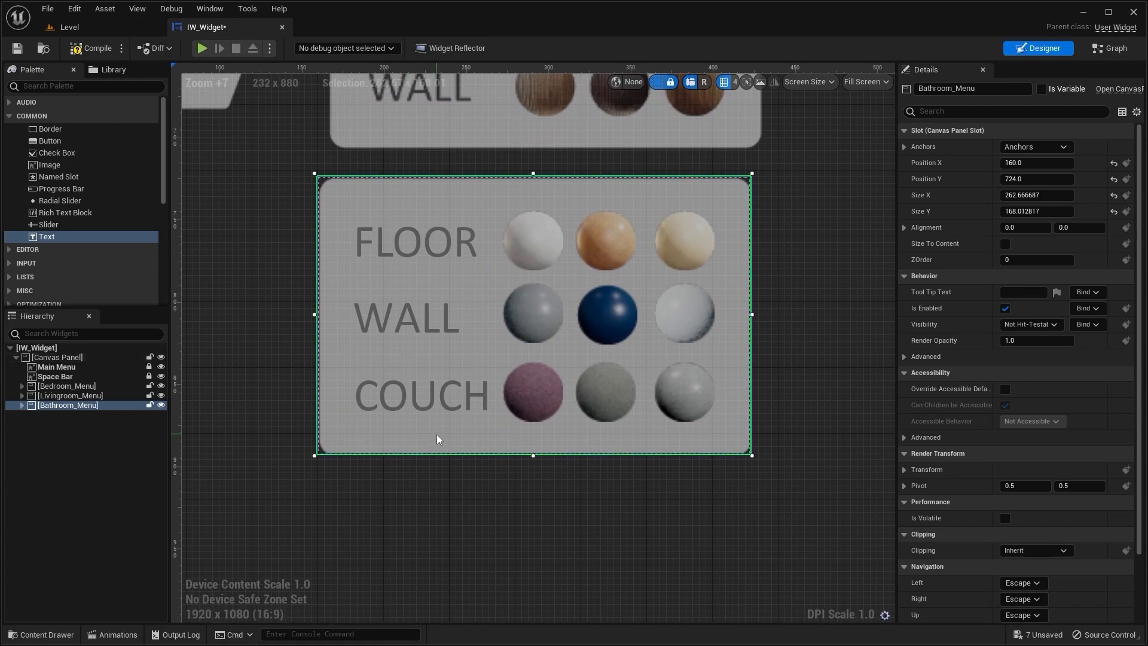
Delete the COUCH label and its three swatches from Bathroom_Menu
left_click(450, 410)
key("Delete")
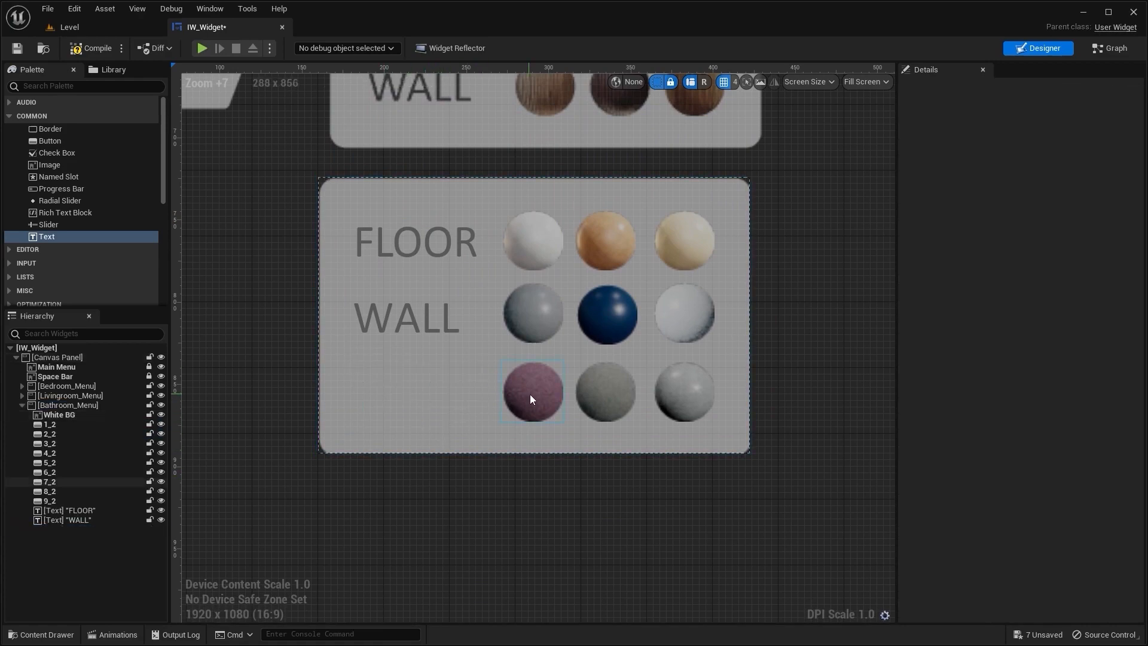
left_click(530, 393)
key("Delete")
left_click(605, 392)
key("Delete")
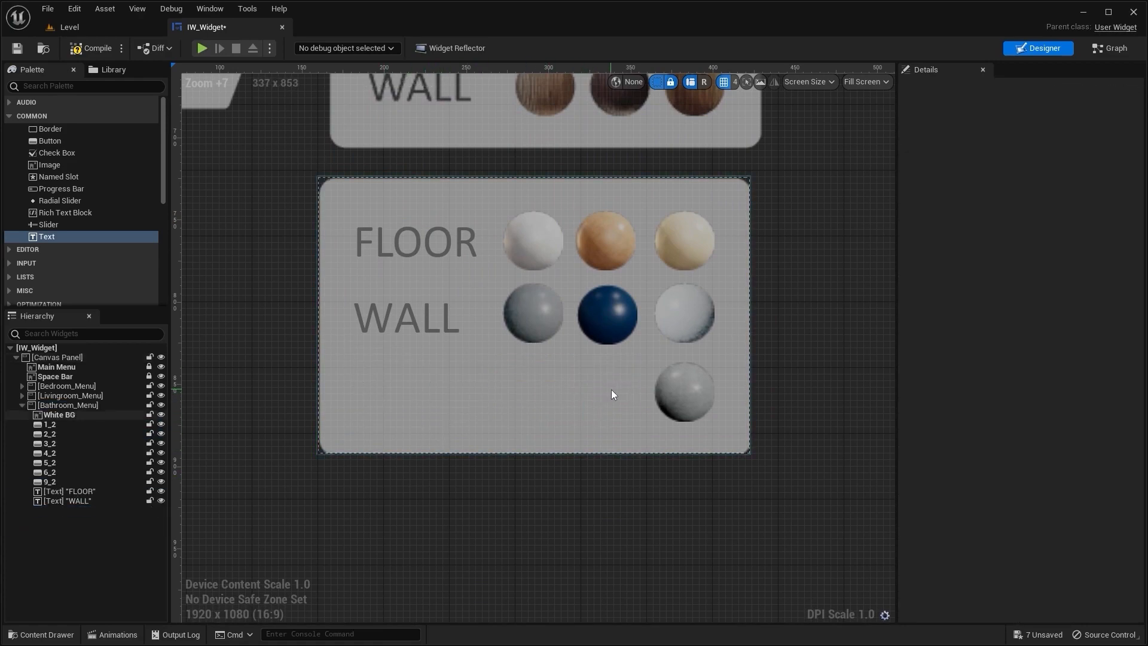
left_click(654, 390)
key("Delete")
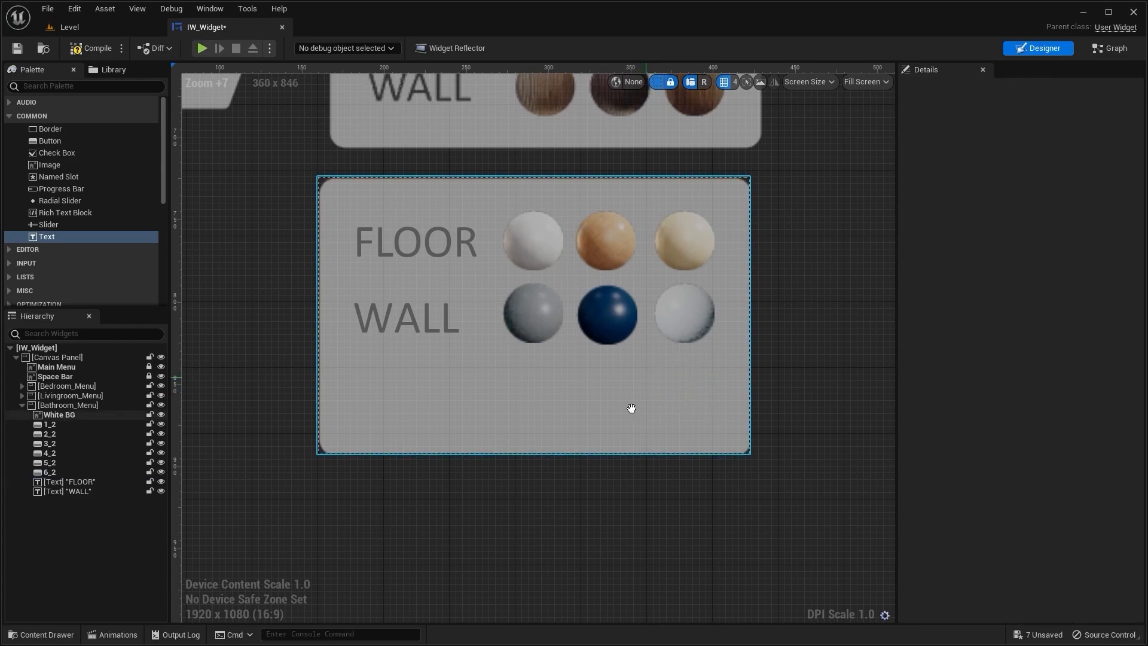
right_click_drag(643, 384, 558, 548)
left_click_drag(508, 573, 560, 409)
key("ctrl+z")
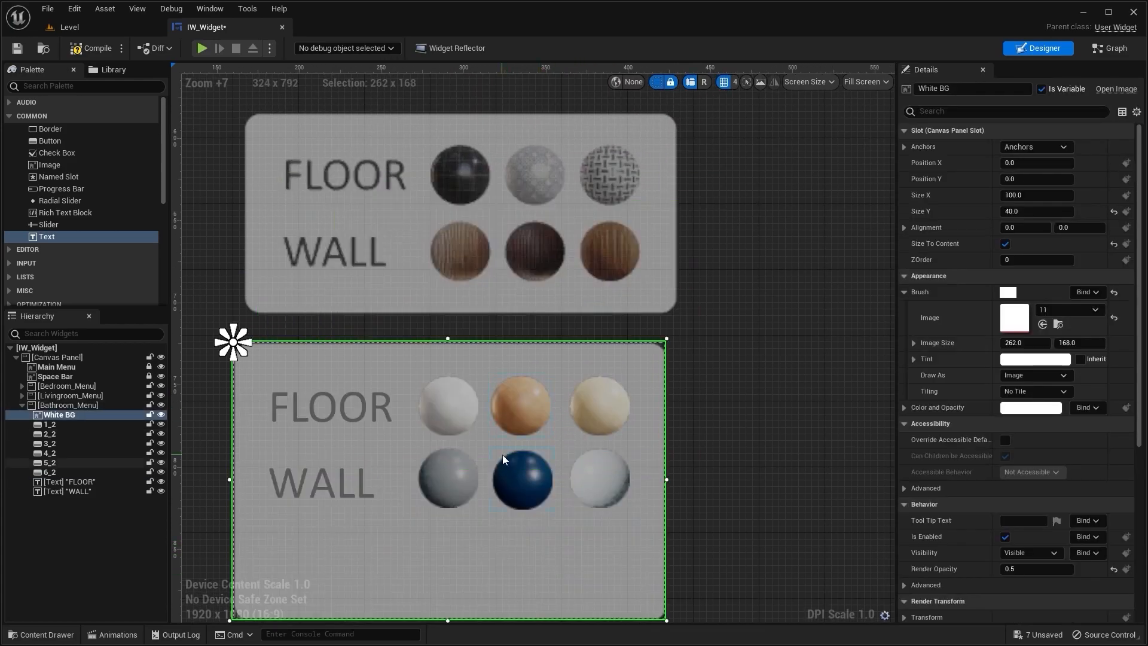
Move the Bathroom_Menu panel over the toilet's FLOOR/WALL menu in the background image, at position X 168, Y 584
left_click(69, 405)
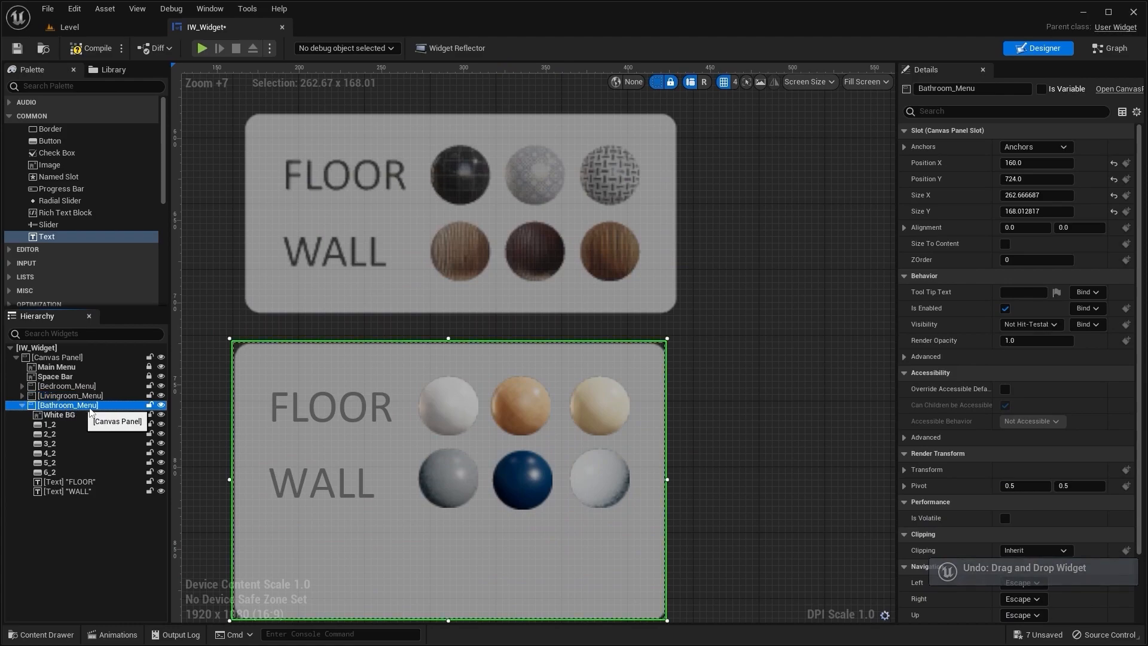
left_click_drag(407, 555, 421, 328)
scroll(420, 335, "up", 10)
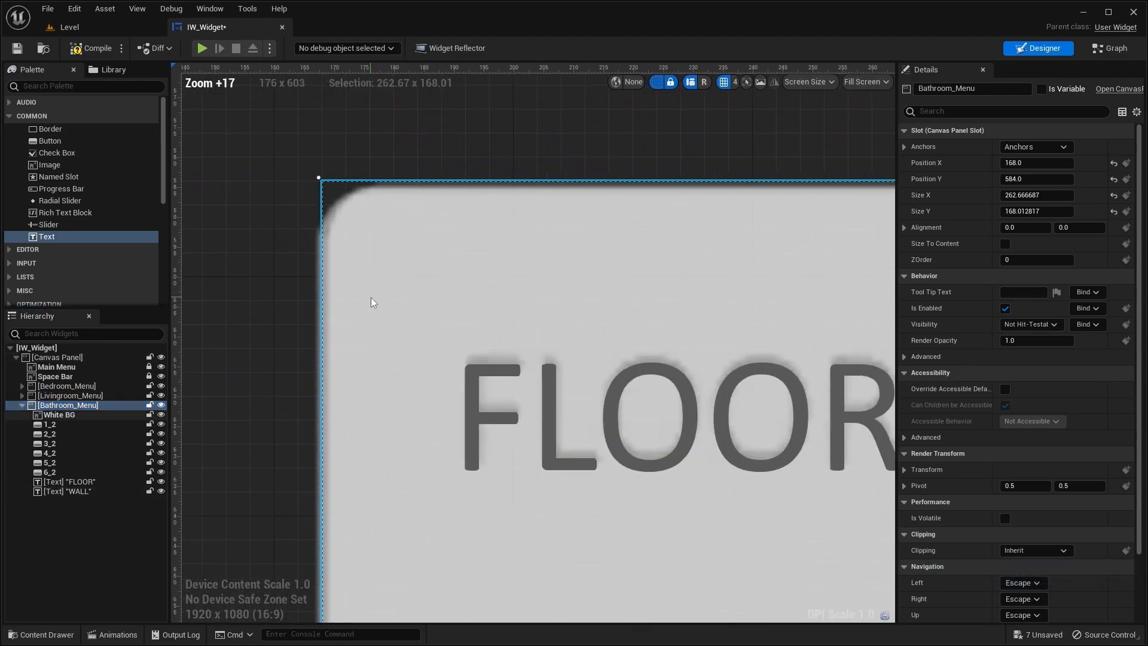
right_click_drag(363, 274, 468, 455)
scroll(469, 454, "up", 3)
mouse_move(468, 455)
left_mouse_down()
mouse_move(493, 410)
mouse_move(463, 469)
left_mouse_up()
scroll(492, 423, "down", 9)
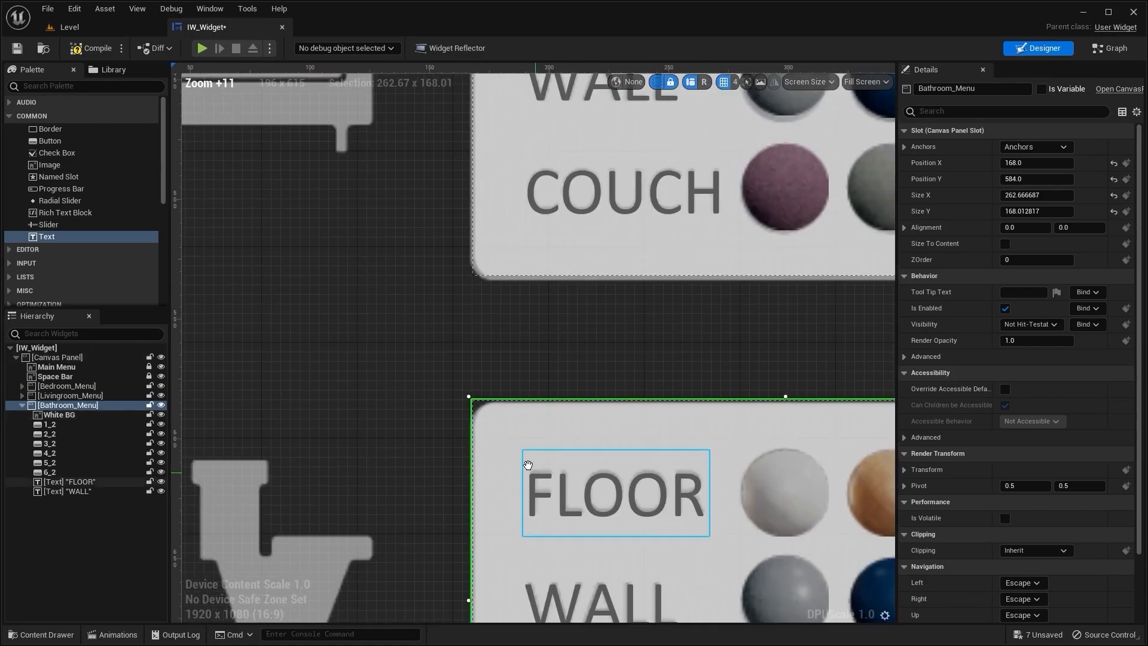
Shorten the Bathroom_Menu panel from below to about 121.8 high, matching the background menu's lower edge
right_click_drag(541, 476, 361, 253)
scroll(409, 250, "down", 3)
right_click_drag(475, 382, 423, 319)
right_click_drag(398, 399, 474, 374)
left_click(410, 488)
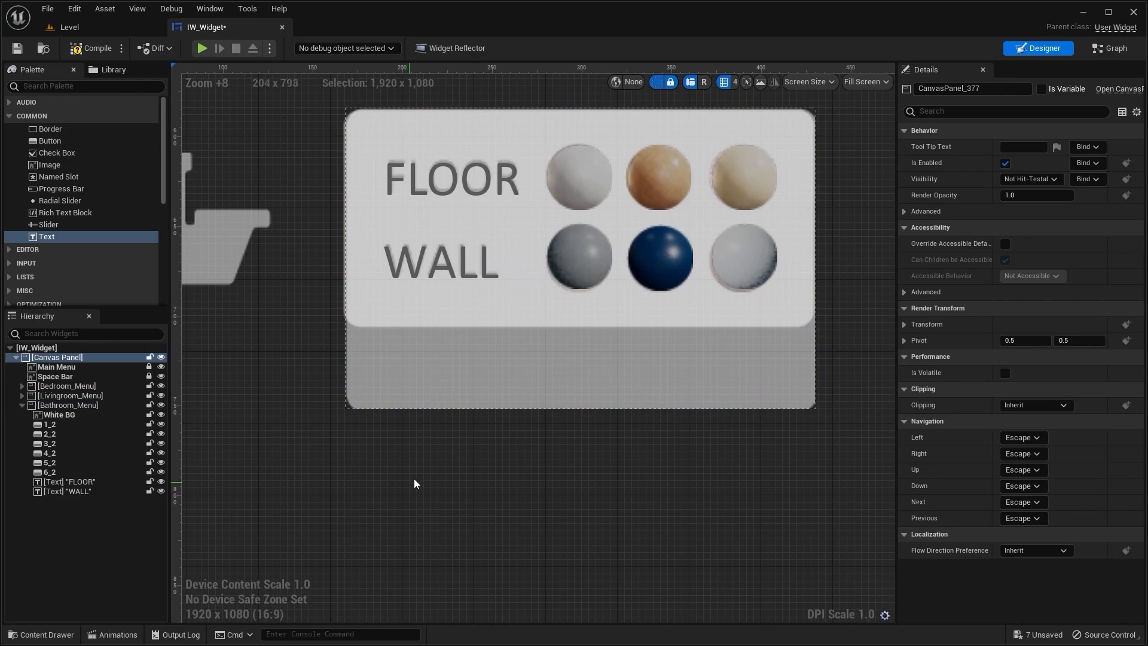
scroll(416, 494, "up", 3)
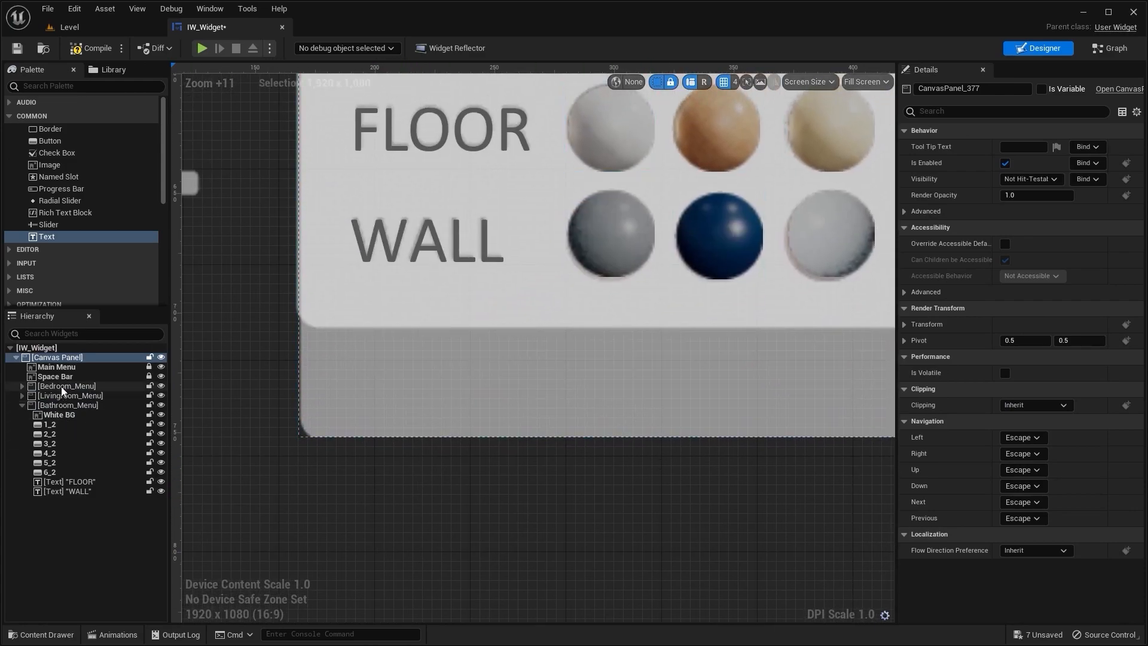
right_click_drag(536, 396, 504, 428)
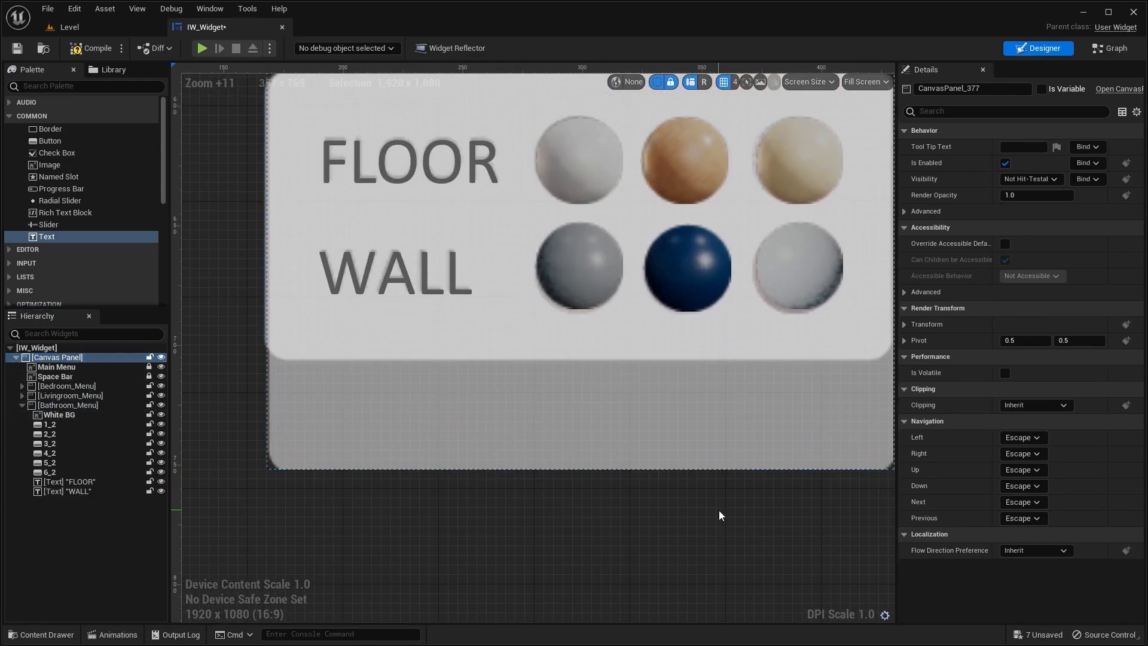
right_click_drag(586, 470, 548, 469)
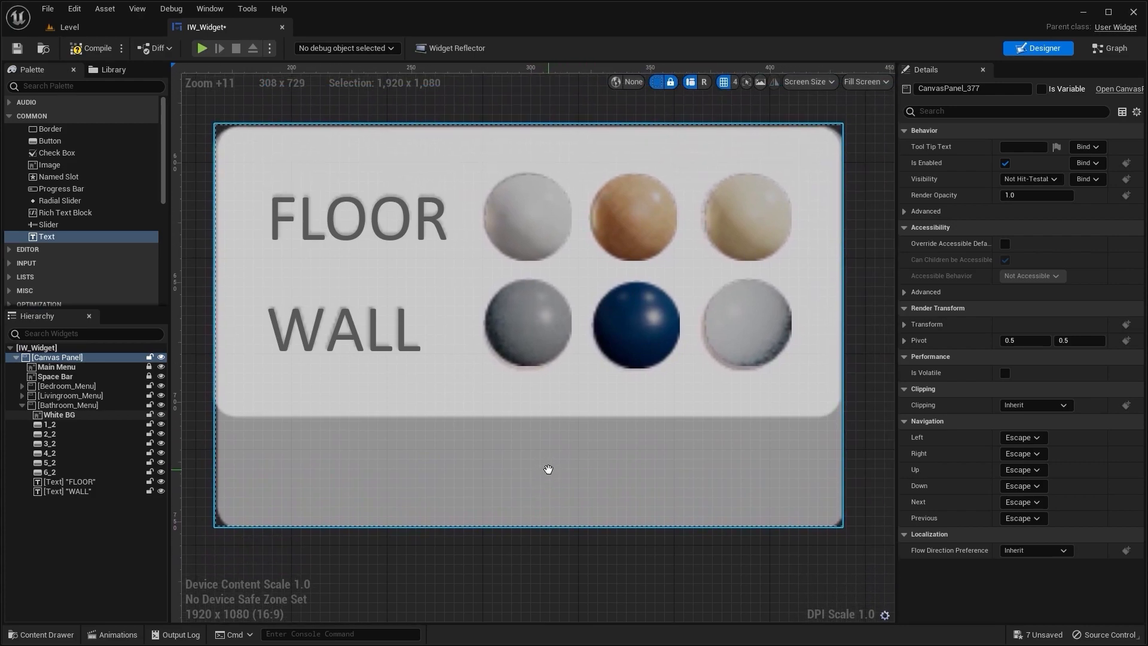
left_click(79, 406)
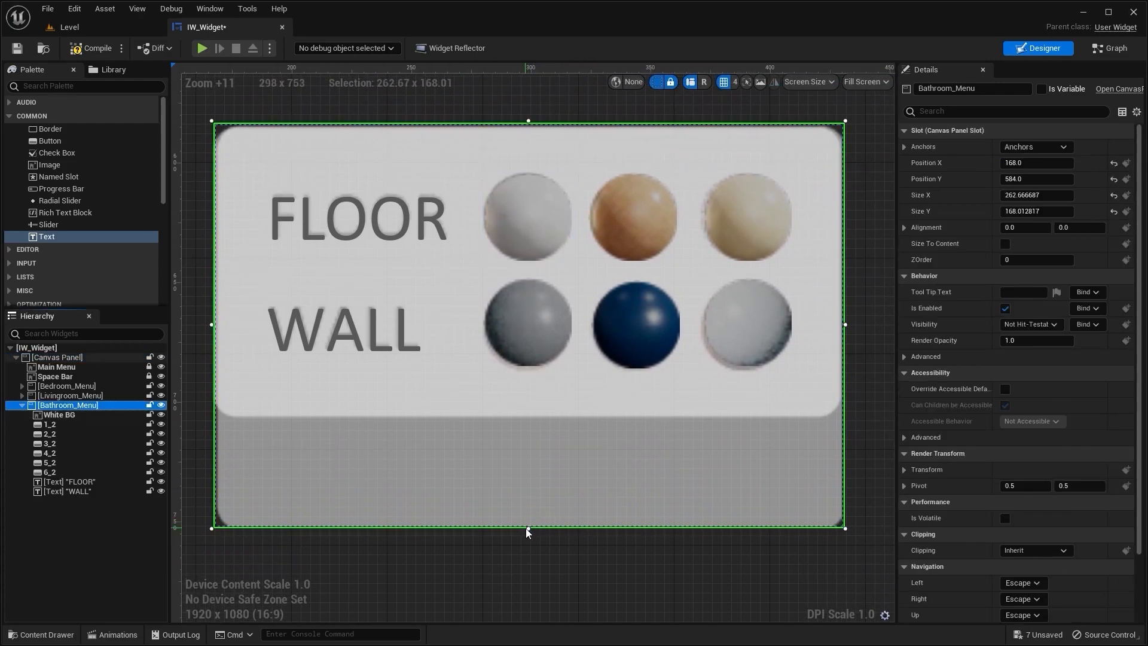
left_click_drag(529, 530, 519, 417)
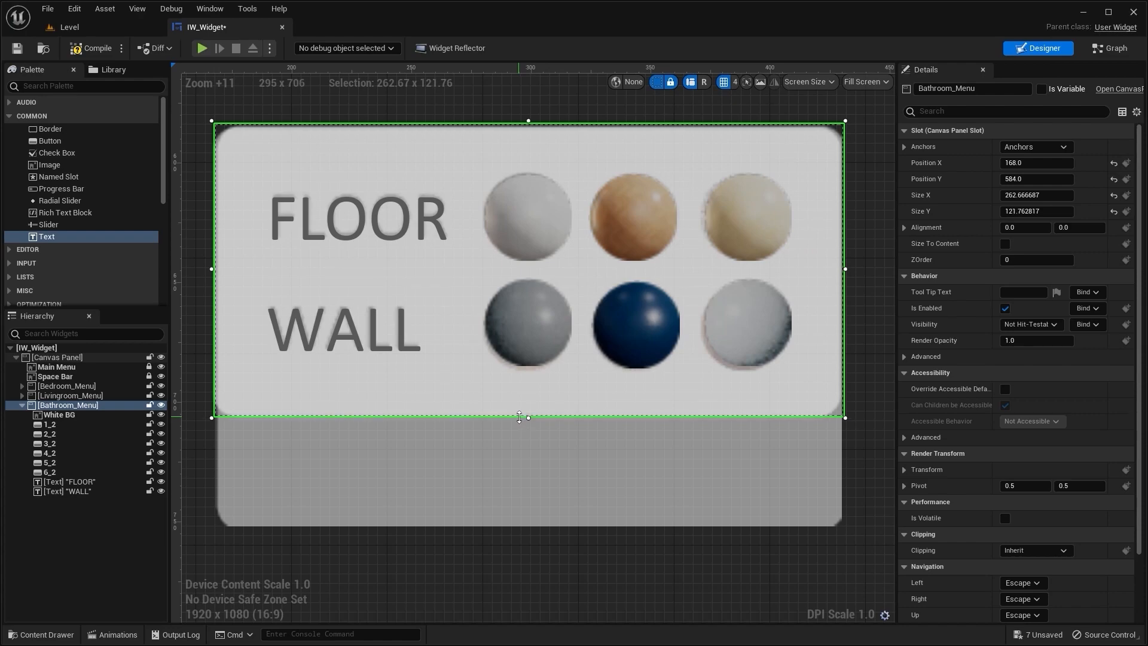
Replace the brush image of Bathroom_Menu's White BG with image 12 from the IW_Menu folder
left_click(328, 480)
key("ctrl+space")
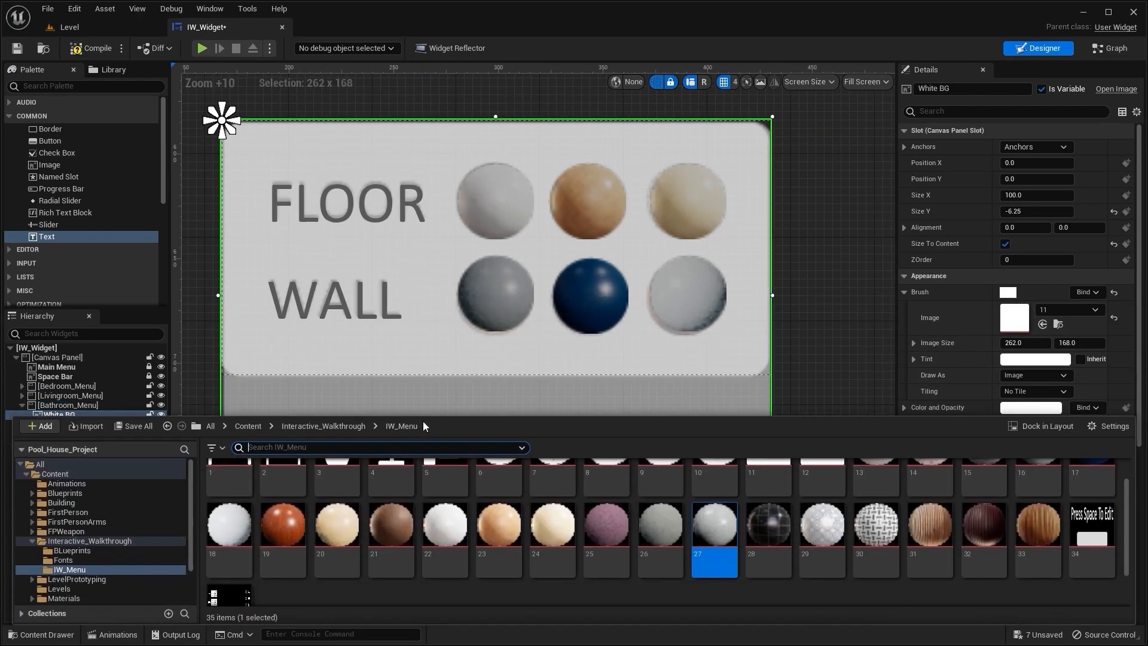
scroll(714, 532, "up", 1)
mouse_move(814, 486)
left_mouse_down()
mouse_move(897, 397)
mouse_move(1025, 329)
mouse_move(1017, 318)
left_mouse_up()
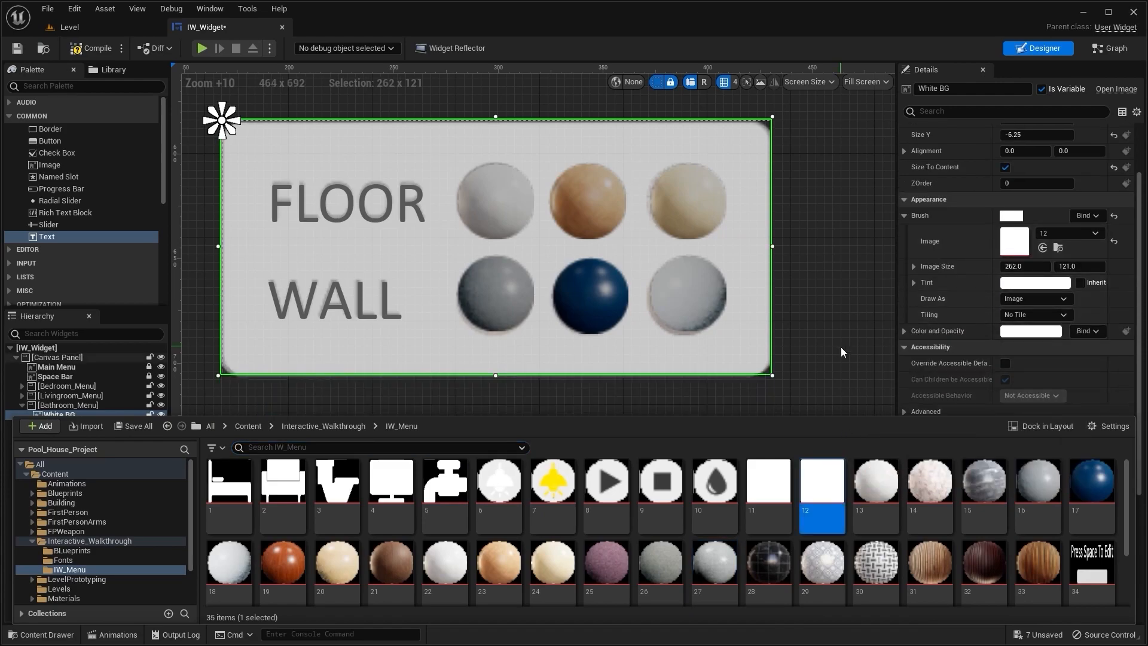
left_click(841, 347)
Extend the Bathroom_Menu panel's lower edge slightly, to a height of about 122.7
right_click_drag(441, 459, 469, 476)
left_click(418, 385)
scroll(375, 533, "up", 6)
right_click_drag(415, 507, 415, 512)
left_click(68, 405)
right_click_drag(762, 299, 733, 344)
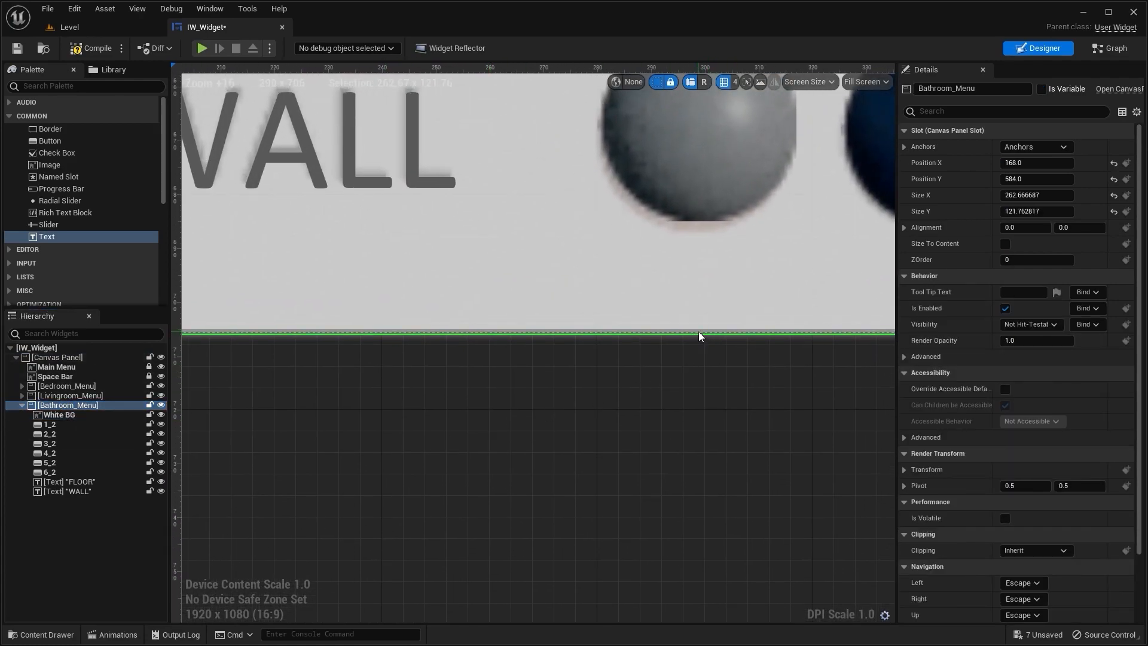
left_click_drag(702, 334, 698, 340)
scroll(699, 340, "down", 12)
right_click_drag(732, 353, 430, 354)
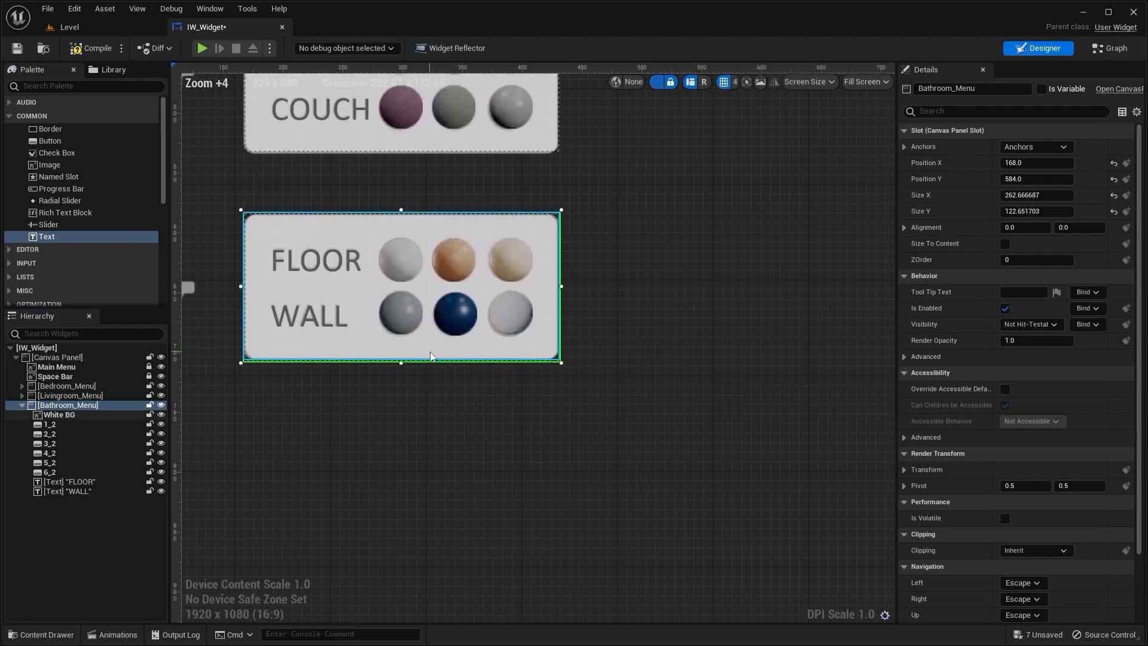
scroll(430, 355, "up", 12)
scroll(451, 385, "down", 5)
right_click_drag(278, 386, 856, 367)
scroll(519, 385, "up", 9)
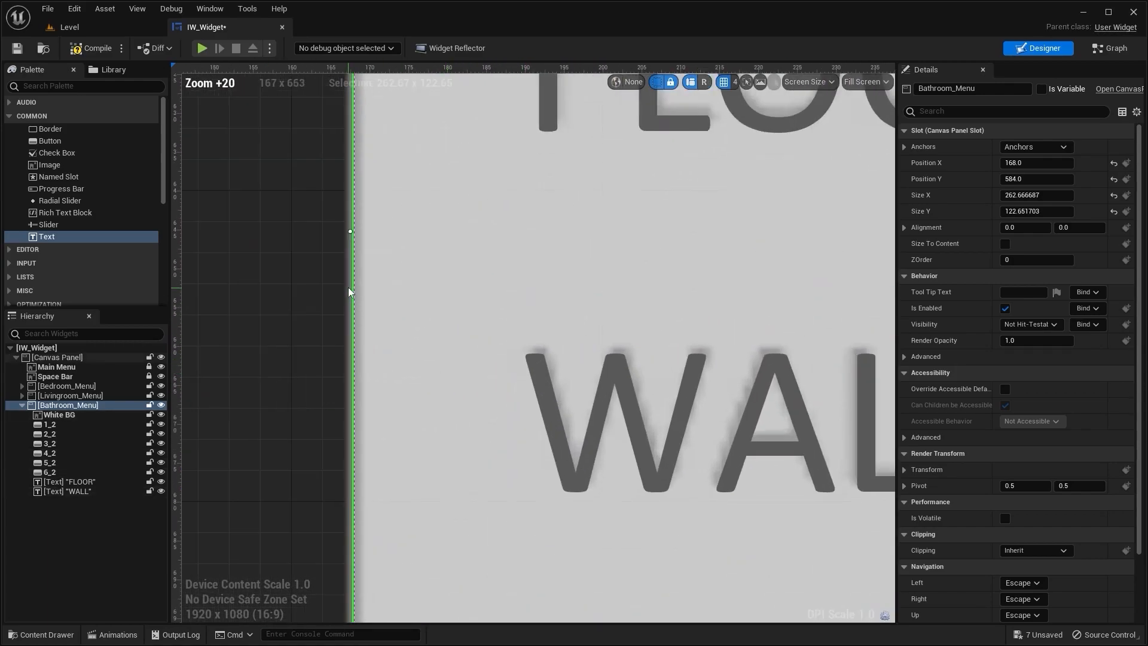
right_click_drag(351, 294, 445, 390)
left_click_drag(447, 335, 439, 335)
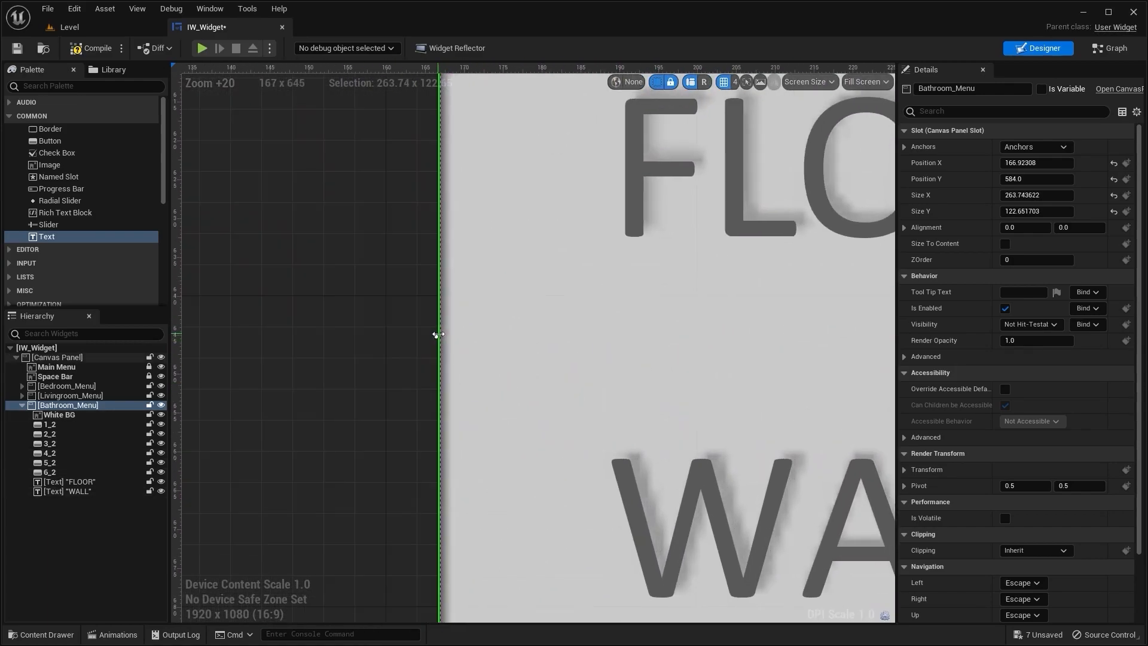
key("ctrl+z")
scroll(432, 338, "down", 12)
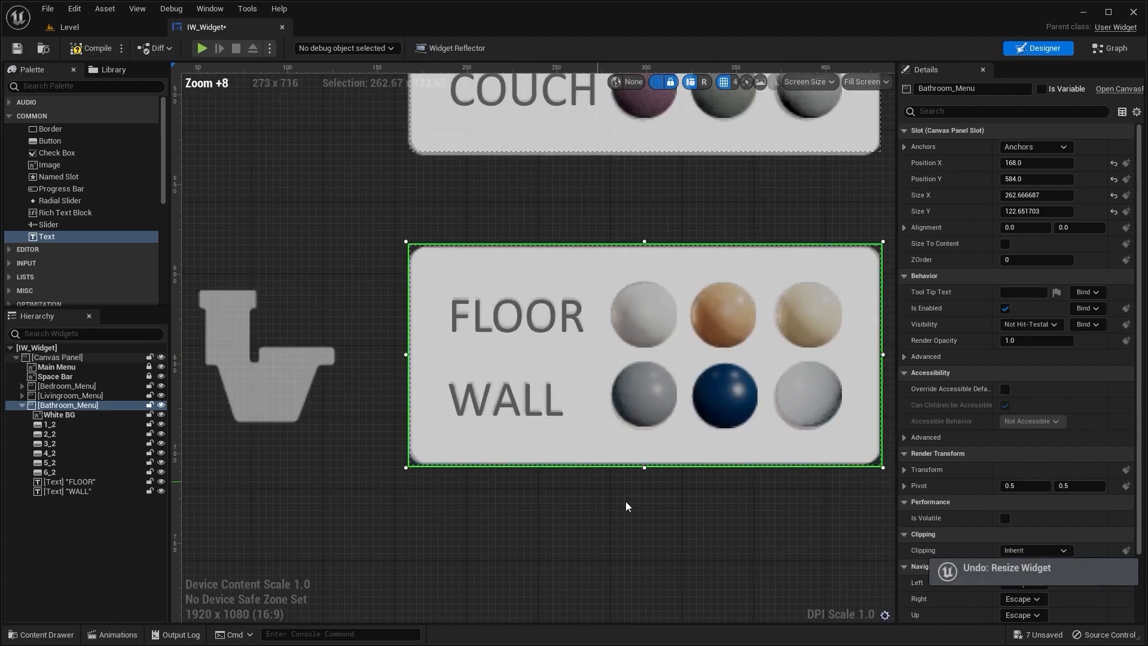
Deselect the bathroom panel and save all unsaved assets
left_click(672, 500)
scroll(673, 500, "down", 6)
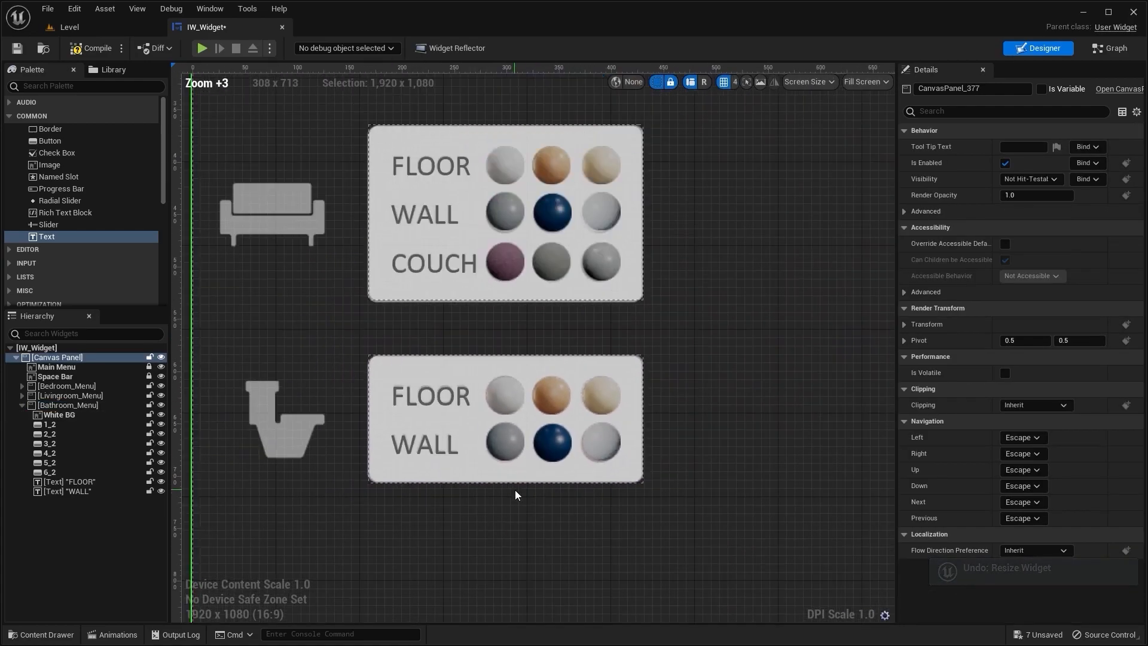
scroll(643, 468, "down", 3)
right_click_drag(723, 328, 387, 272)
scroll(390, 274, "down", 6)
right_click_drag(443, 231, 507, 233)
scroll(447, 270, "up", 2)
scroll(471, 220, "up", 1)
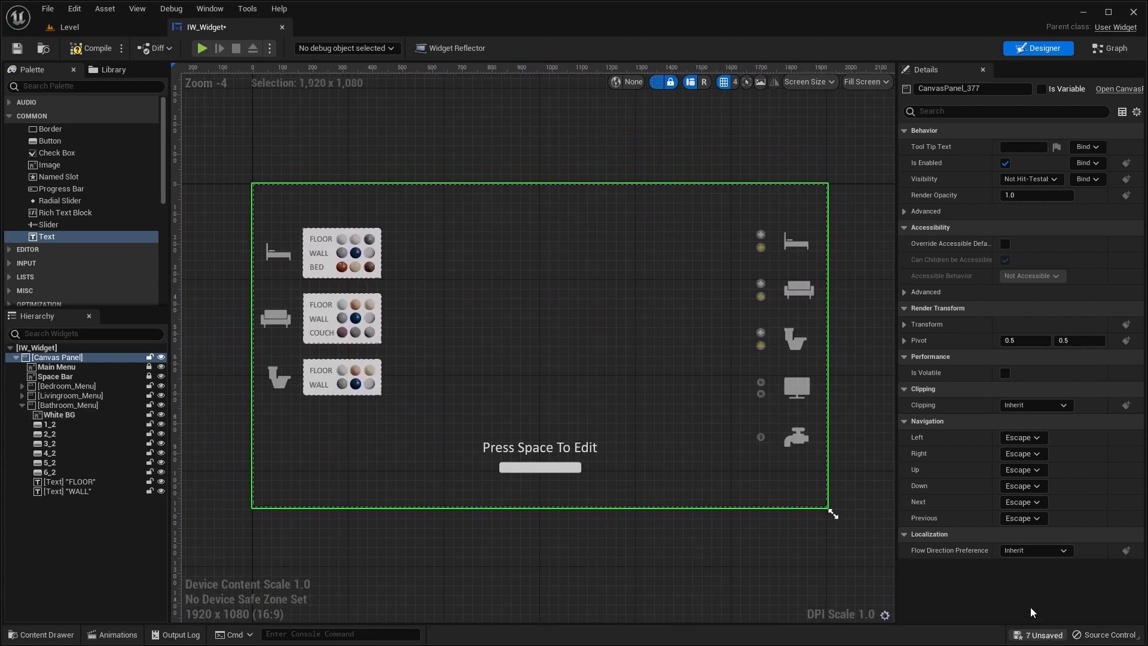
left_click(1043, 635)
left_click(671, 451)
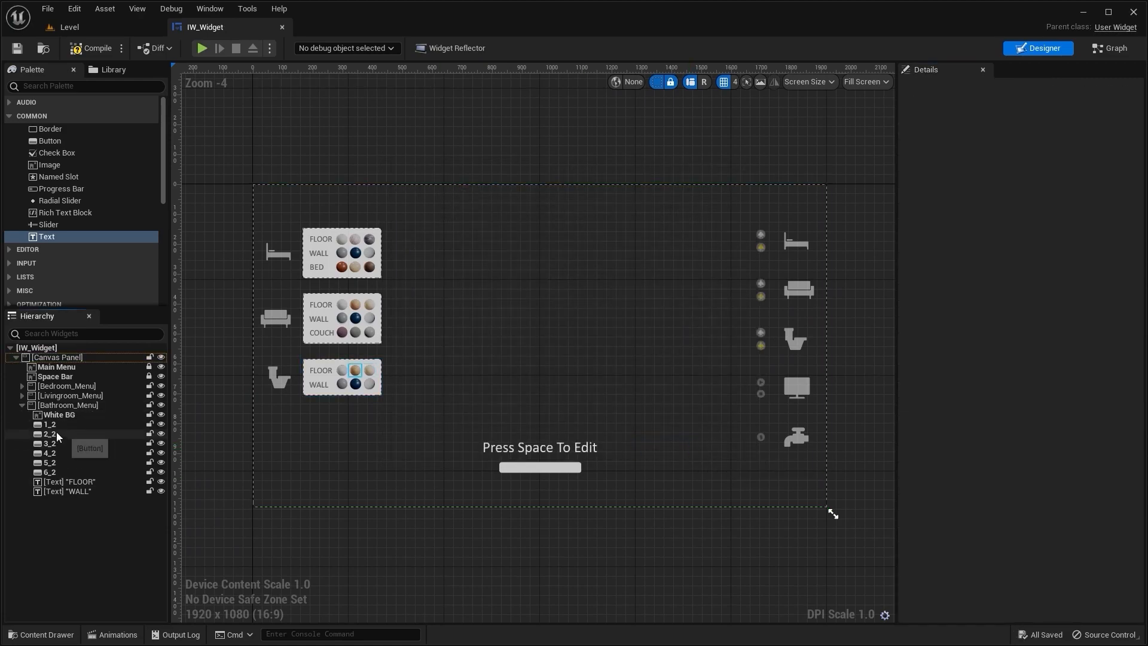
Rename the Livingroom_Menu buttons 1_1 and 2_1 as 10 and 11
left_click(22, 405)
left_click(22, 395)
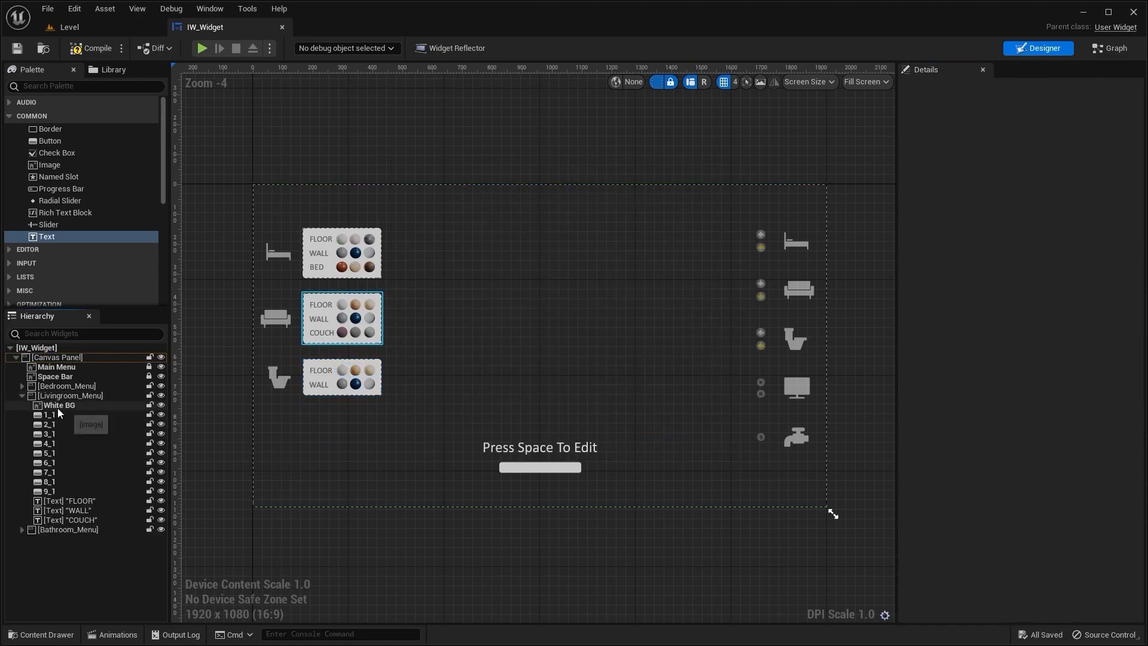
left_click(58, 414)
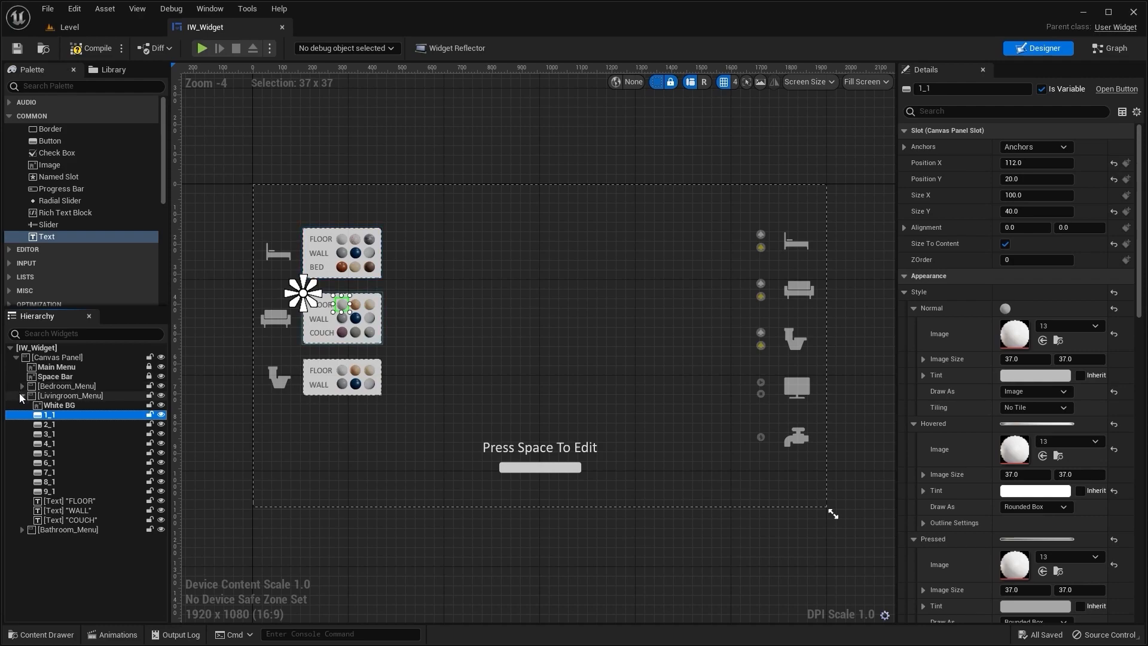
left_click(22, 396)
left_click(23, 396)
left_click(23, 396)
left_click(23, 395)
left_click(50, 414)
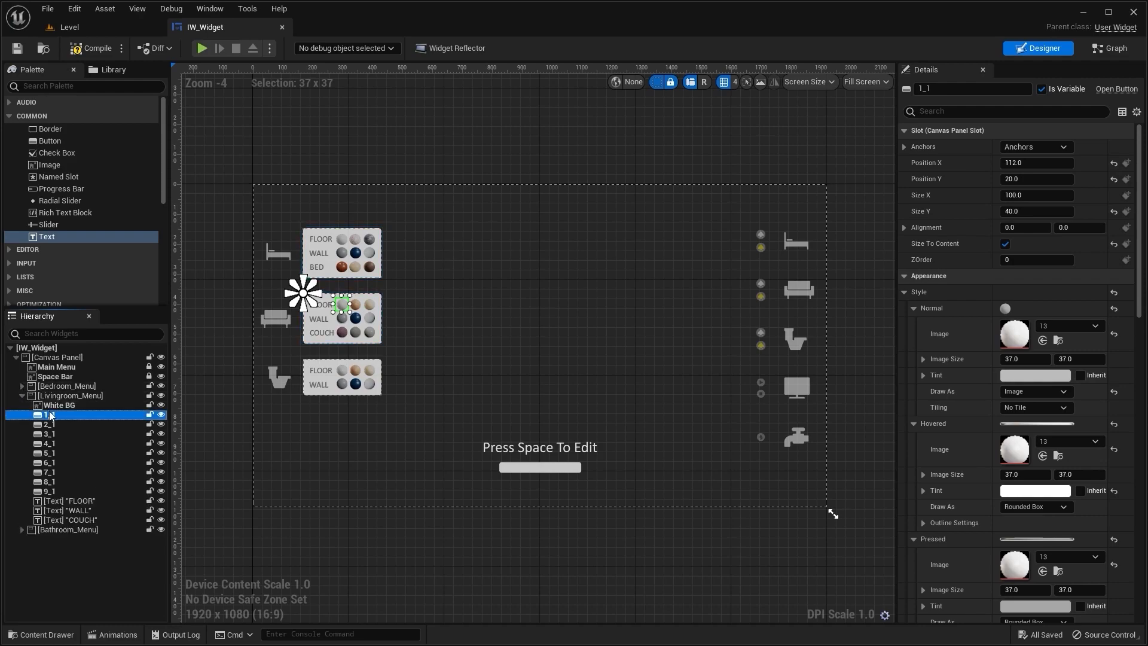
left_click(50, 415)
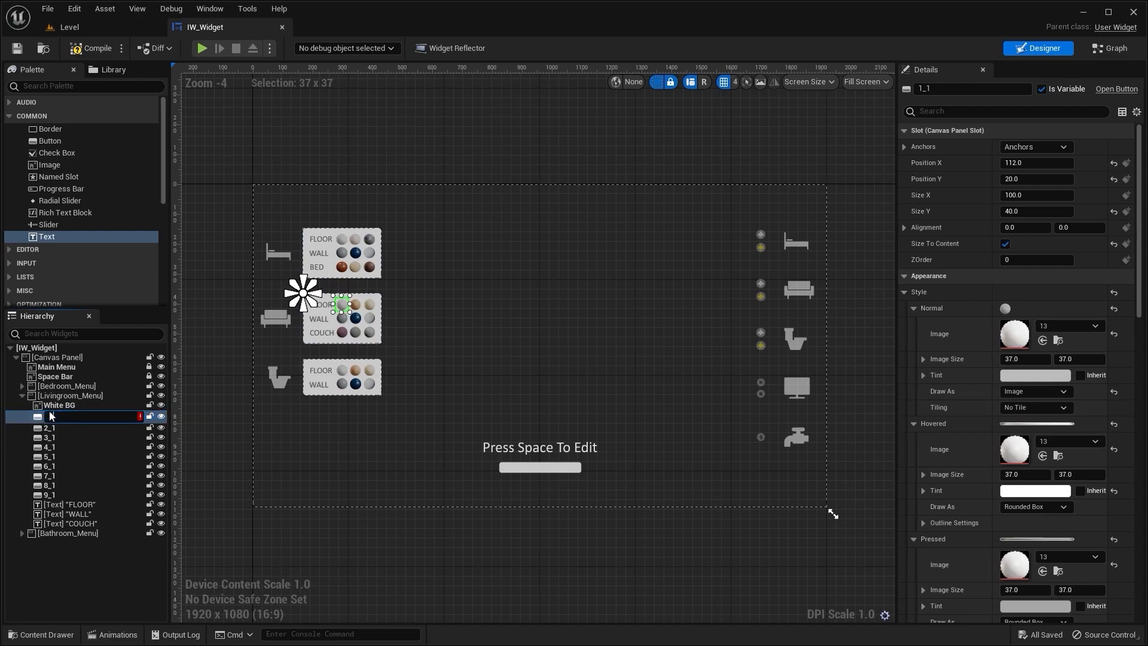
type("10")
key("Return")
left_click(65, 424)
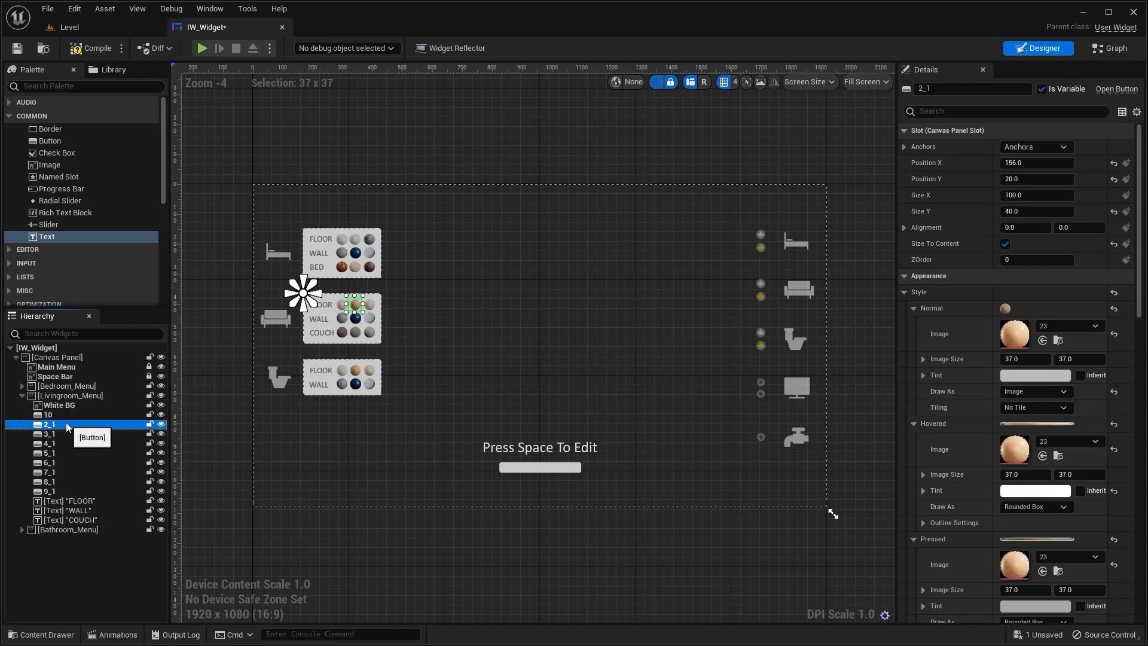
left_click(66, 423)
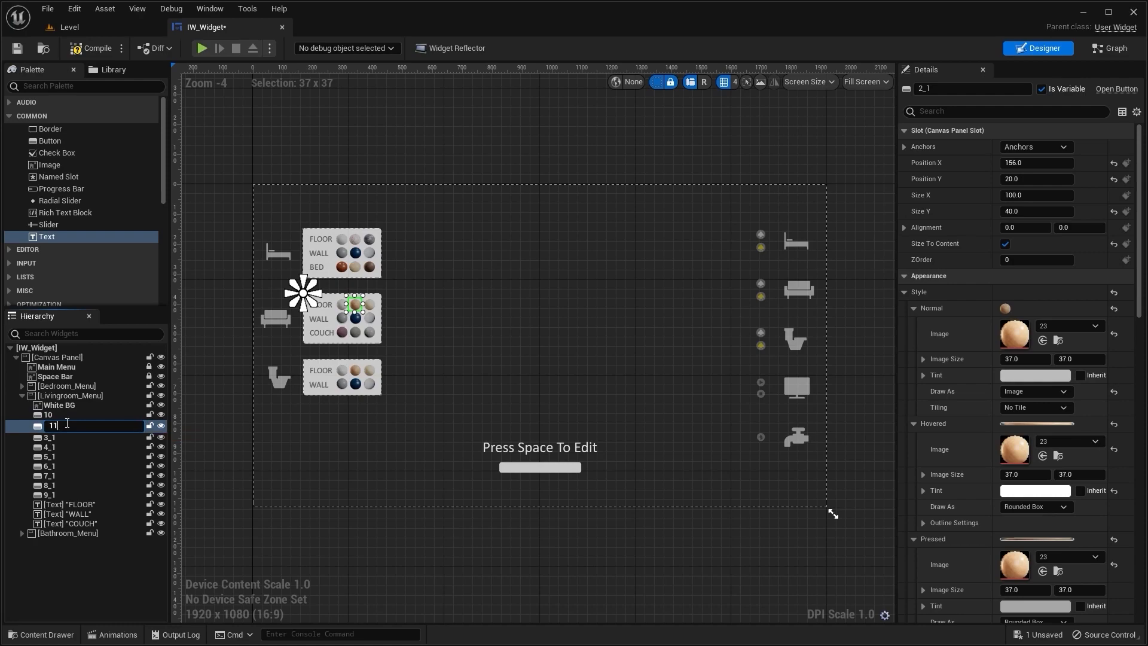
type("11")
key("Return")
Rename the remaining Livingroom_Menu buttons, 3_1 through 9_1, in order as 12 through 18
left_click(65, 433)
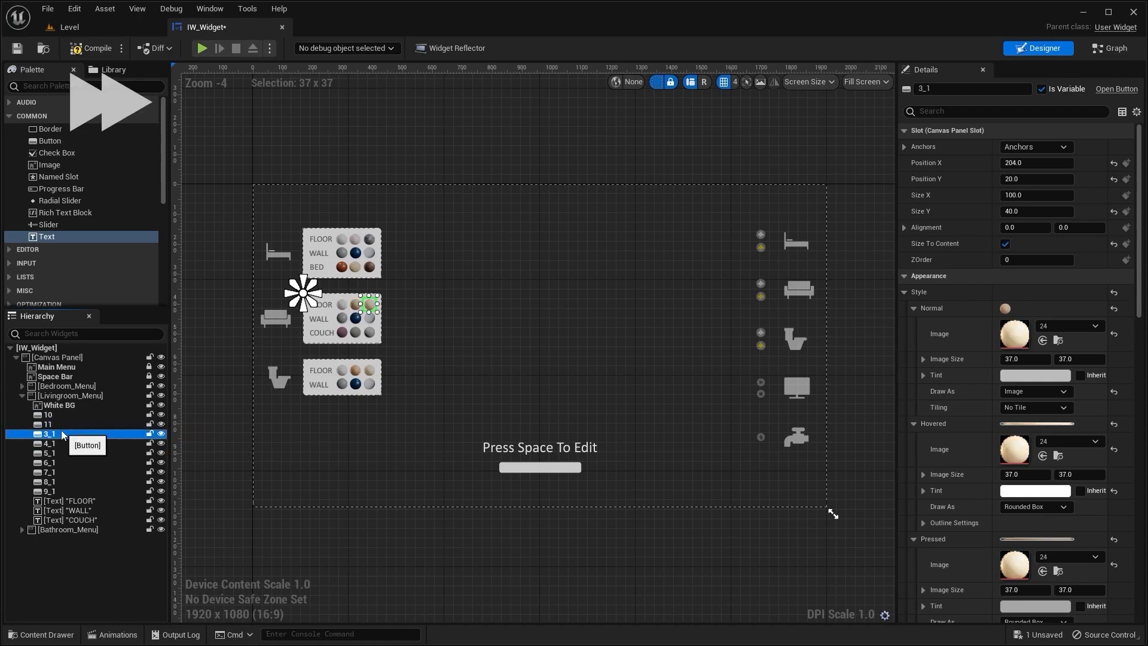
type("12")
left_click(66, 444)
type("13")
left_click(67, 453)
type("14")
left_click(67, 463)
type("15")
left_click(67, 473)
type("16")
left_click(66, 481)
type("17")
left_click(66, 491)
type("18")
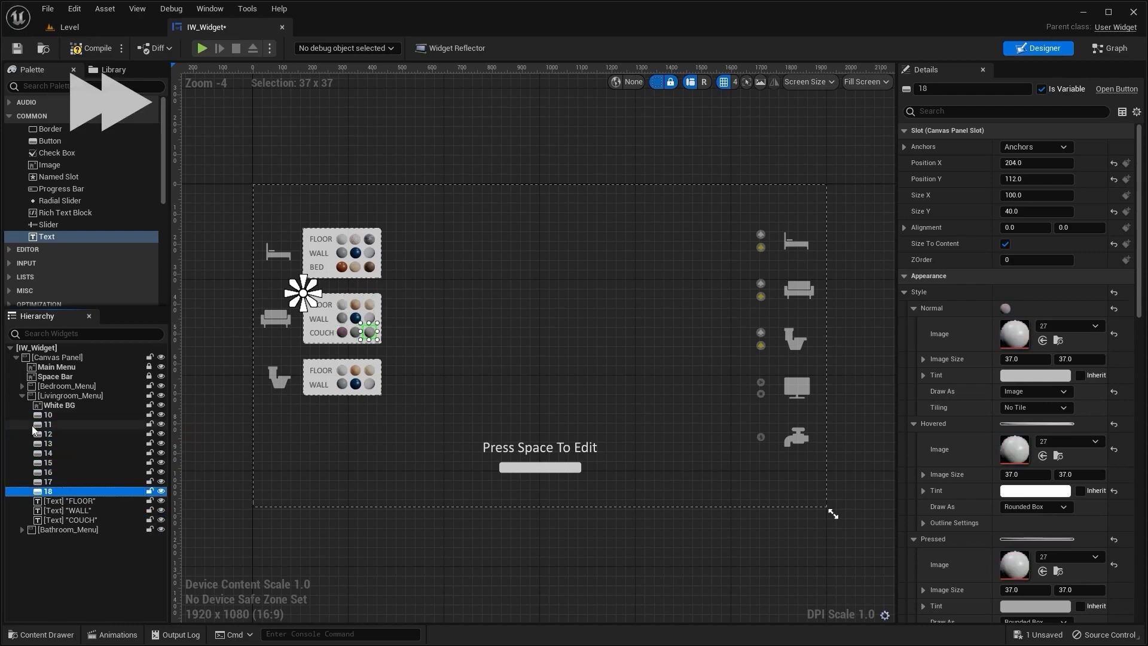
Rename the six Bathroom_Menu buttons, 1_2 through 6_2, in order as 19 through 24
left_click(22, 396)
left_click(22, 406)
type("21")
left_click(60, 453)
type("22")
left_click(60, 463)
type("23")
left_click(60, 472)
type("24")
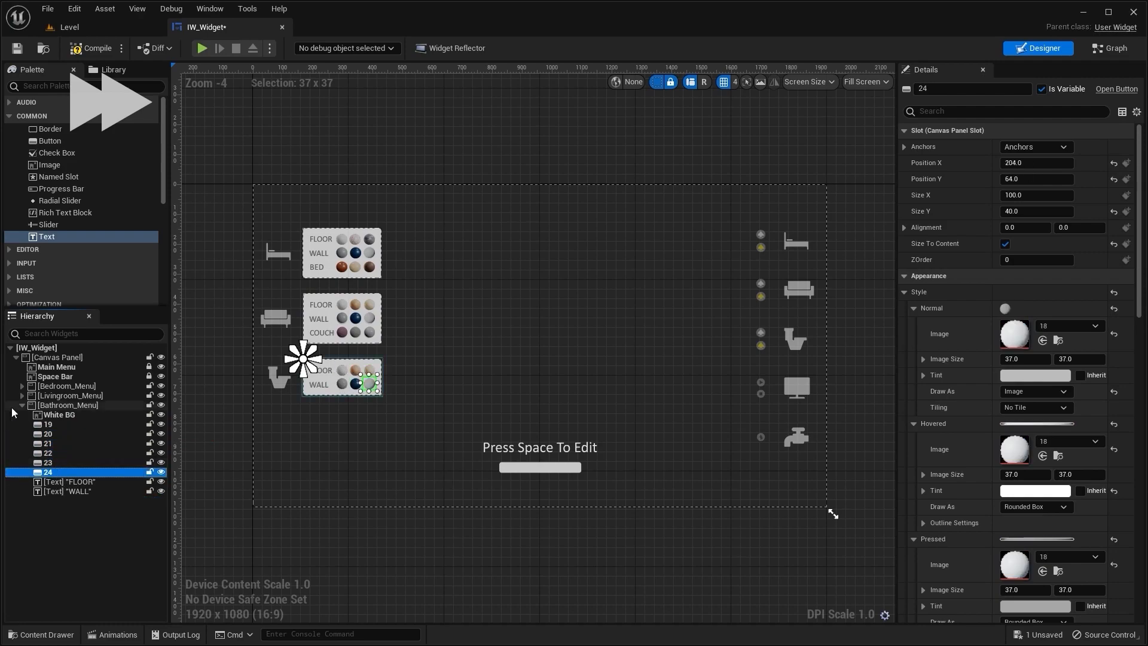
left_click(22, 406)
Add a new Canvas Panel to the root canvas beside the bedroom lamp icons, at position X 1560, Y 208
scroll(446, 204, "up", 1)
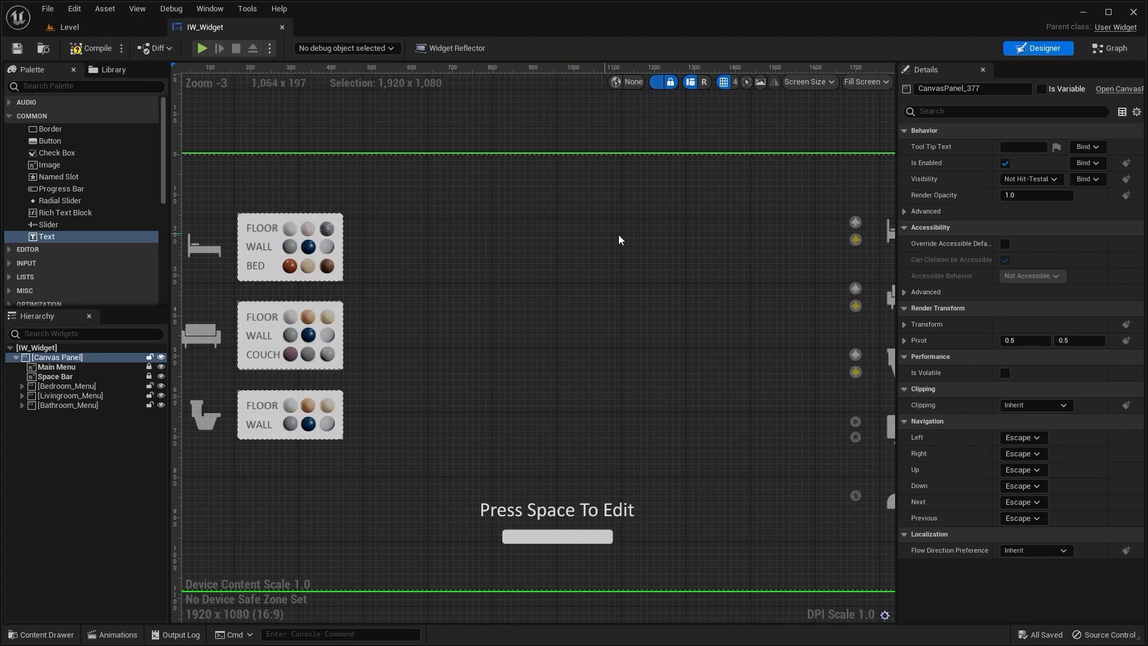
right_click_drag(642, 239, 454, 199)
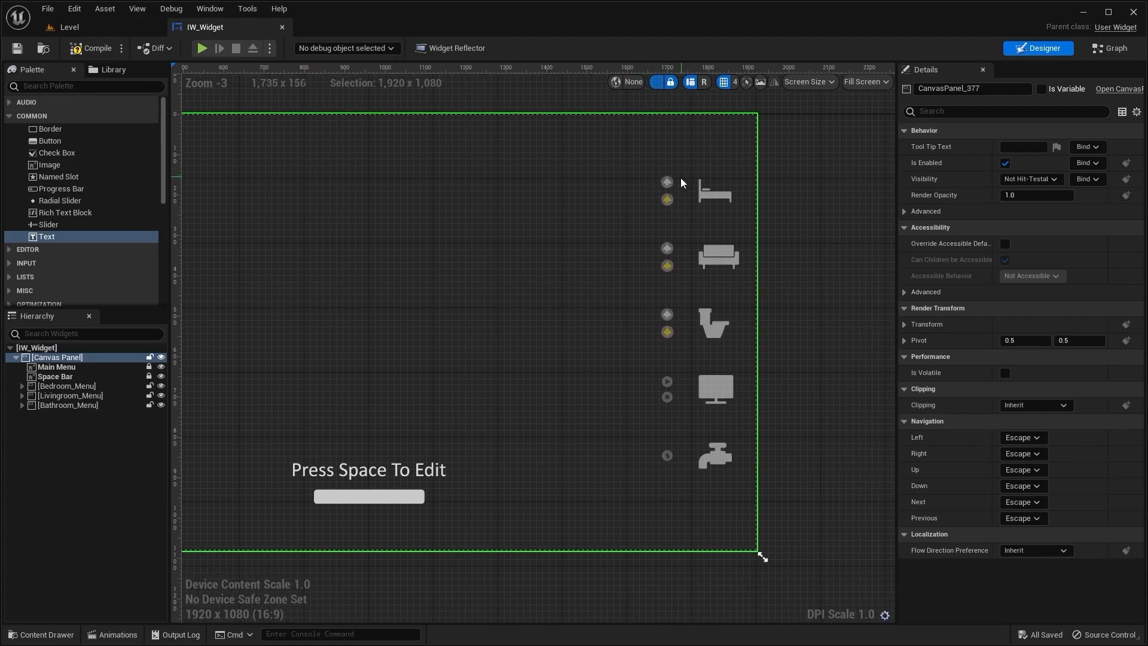
right_click_drag(452, 224, 358, 274)
scroll(488, 252, "up", 1)
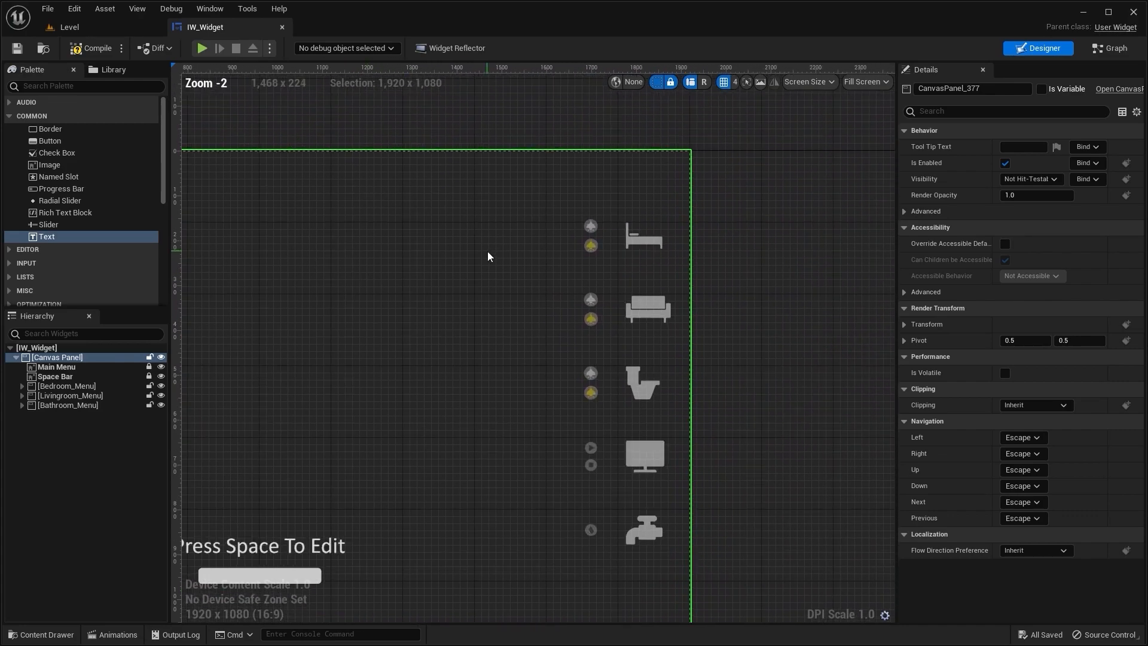
scroll(488, 256, "up", 2)
scroll(19, 290, "down", 3)
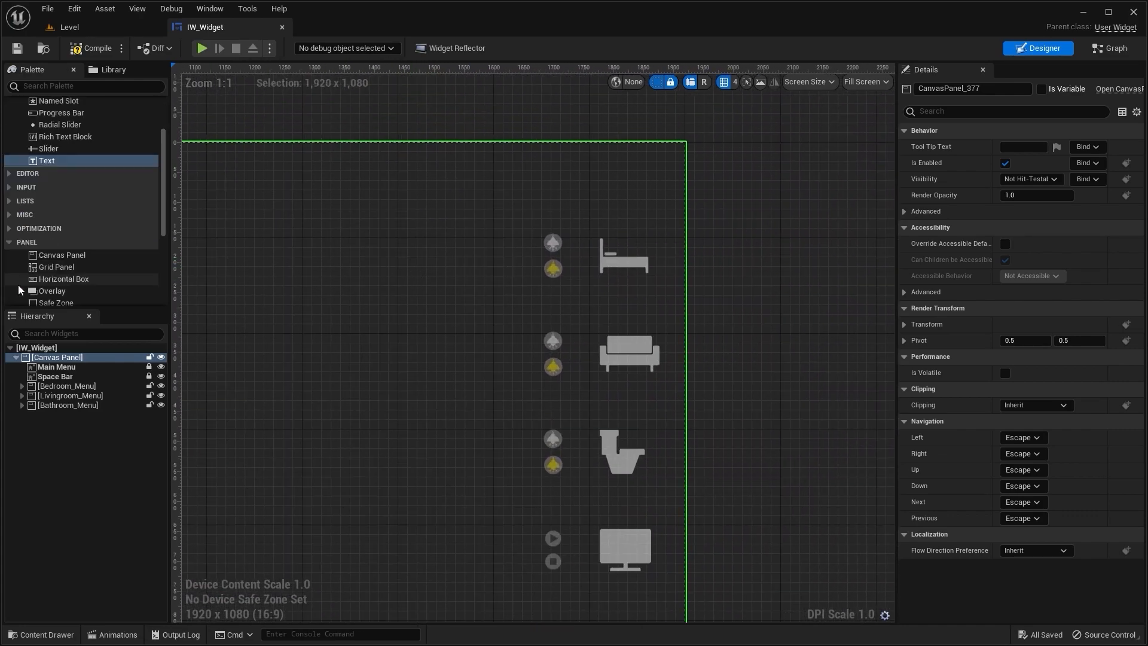
left_click(64, 256)
left_click_drag(473, 273, 473, 272)
scroll(472, 273, "up", 10)
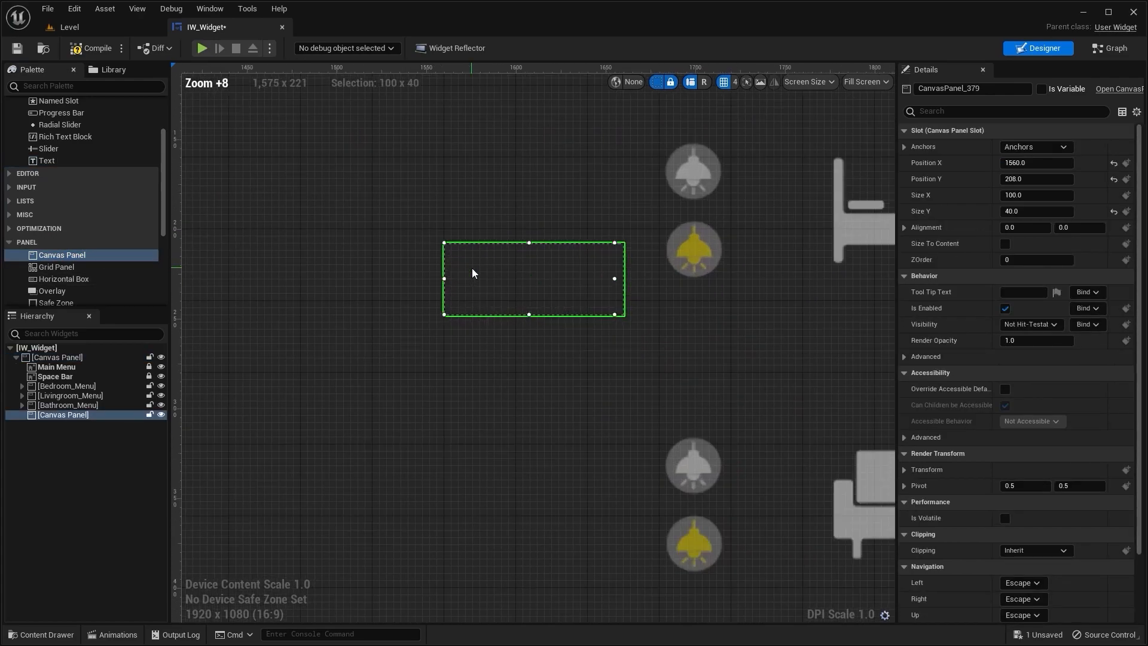
Move the new canvas panel over the two bedroom lamp icons at X 1648, Y 152, and set its height to 76.5
right_click_drag(499, 262, 385, 331)
left_click_drag(392, 367, 598, 255)
scroll(598, 254, "up", 5)
right_click_drag(599, 250, 435, 317)
left_click_drag(662, 269, 632, 270)
left_click_drag(456, 360, 485, 539)
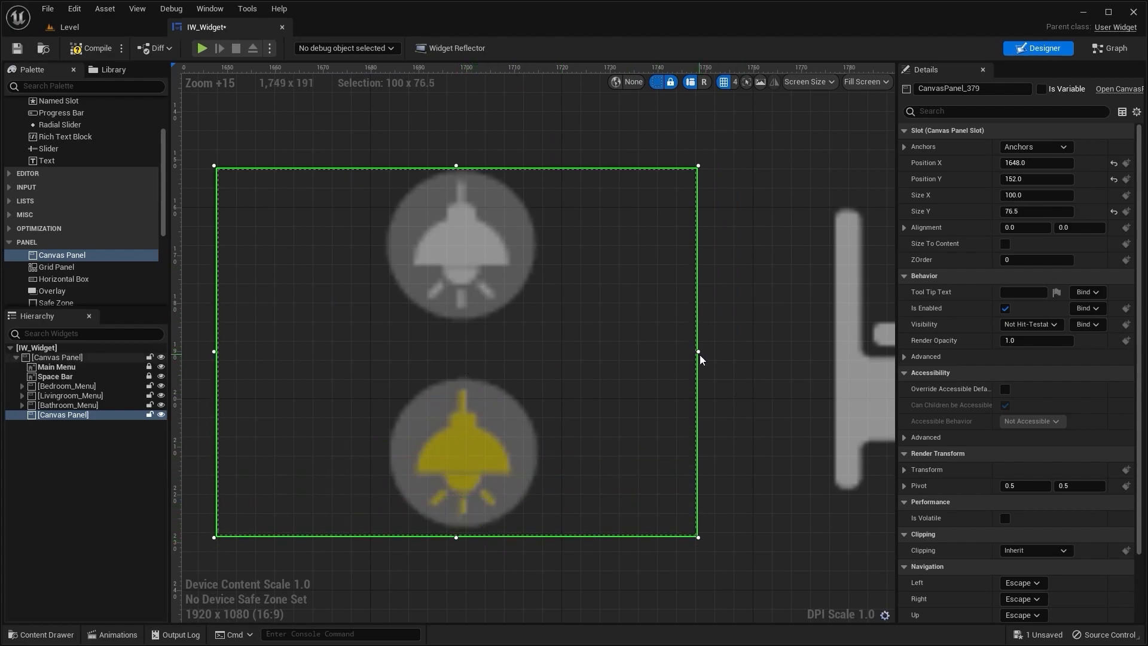
Fit the new canvas panel tightly around the two bedroom lamp icons, with width 33.375 and height 77.25
left_click_drag(699, 351, 546, 357)
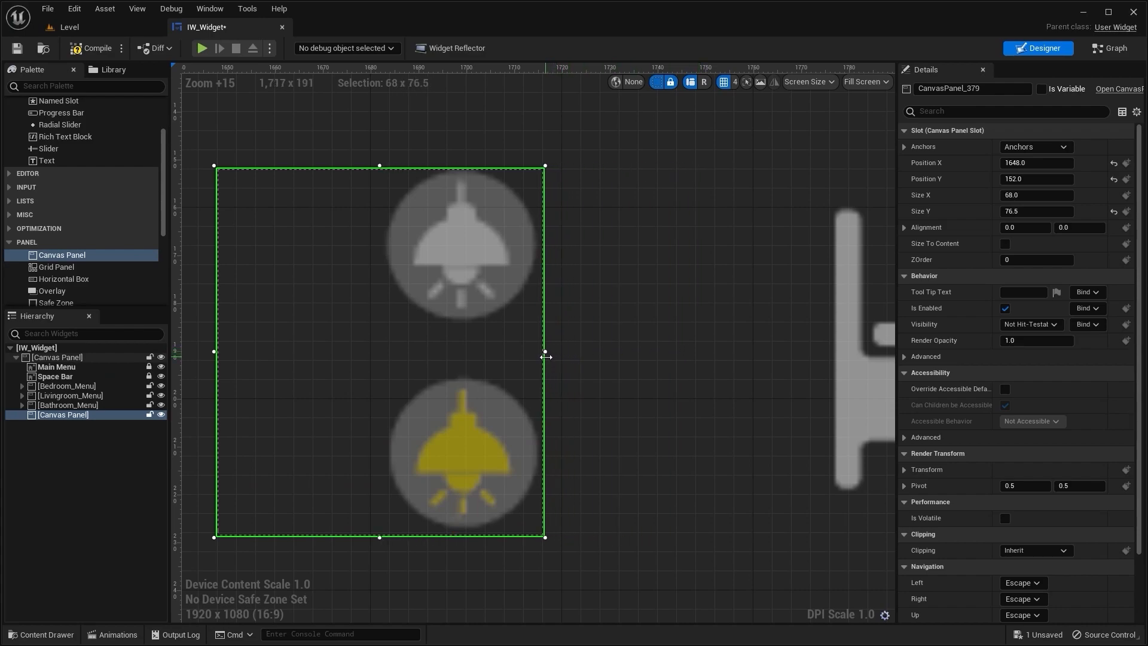
right_click_drag(404, 296, 459, 315)
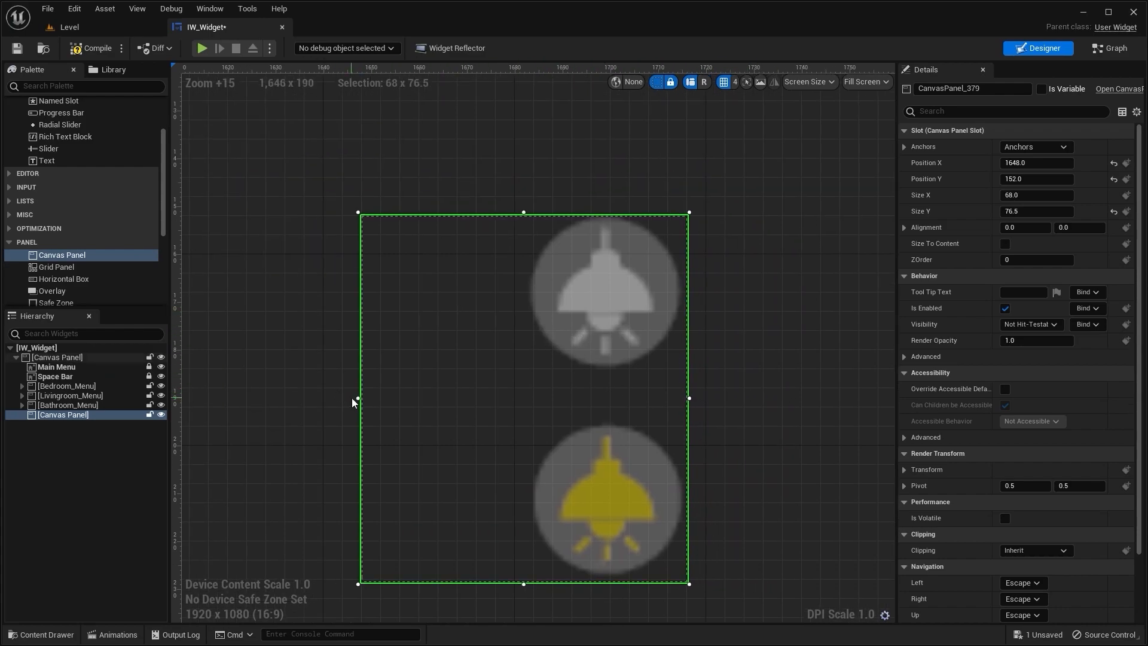
left_click_drag(360, 398, 526, 419)
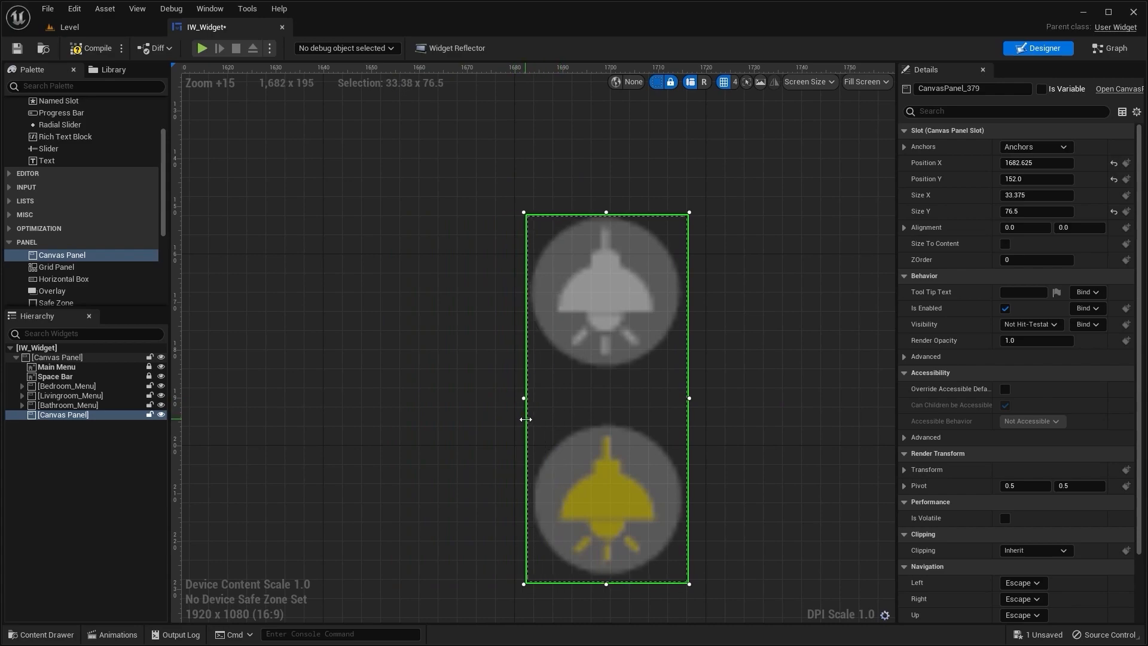
right_click_drag(675, 389, 575, 348)
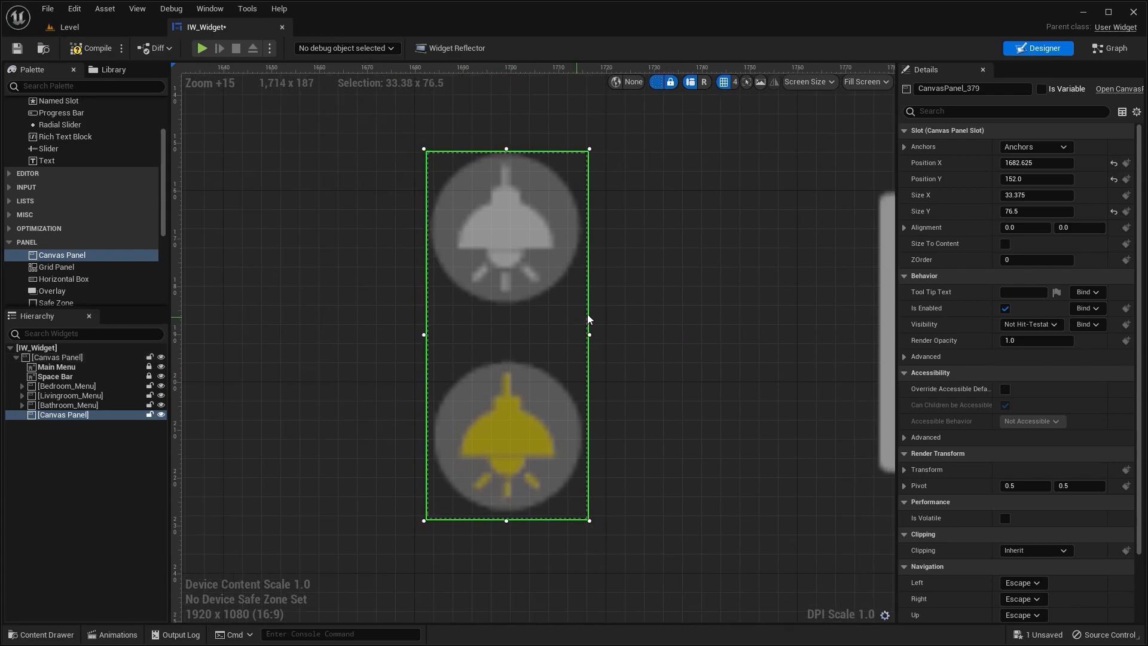
left_click_drag(1037, 179, 1030, 178)
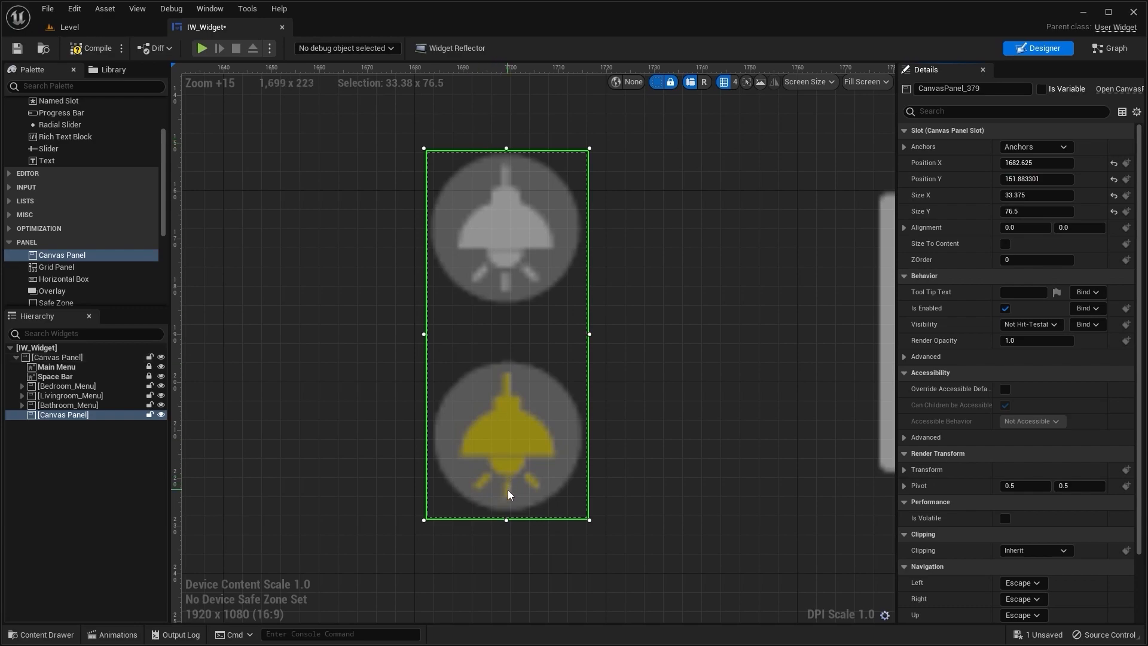
left_click_drag(507, 149, 507, 147)
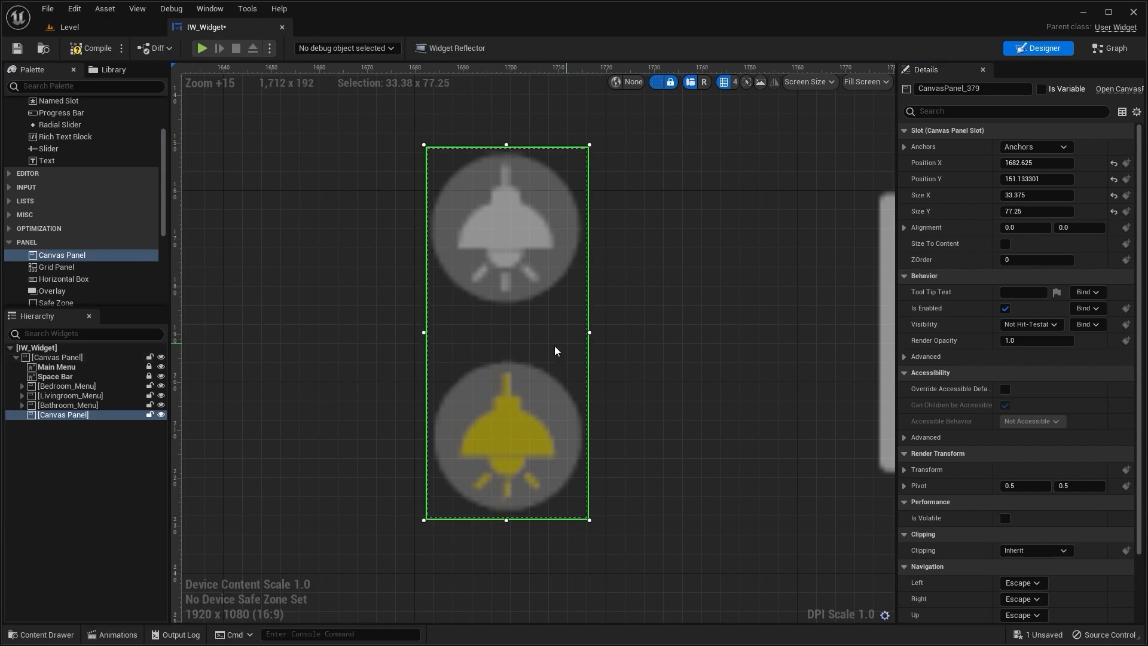
Add a Button, nest it inside the new canvas panel, and rename that panel Bedroom Lights
right_click_drag(670, 425, 468, 314)
scroll(635, 302, "down", 3)
scroll(589, 281, "up", 3)
right_click_drag(590, 282, 605, 297)
scroll(605, 298, "down", 5)
scroll(605, 282, "up", 1)
scroll(433, 313, "down", 2)
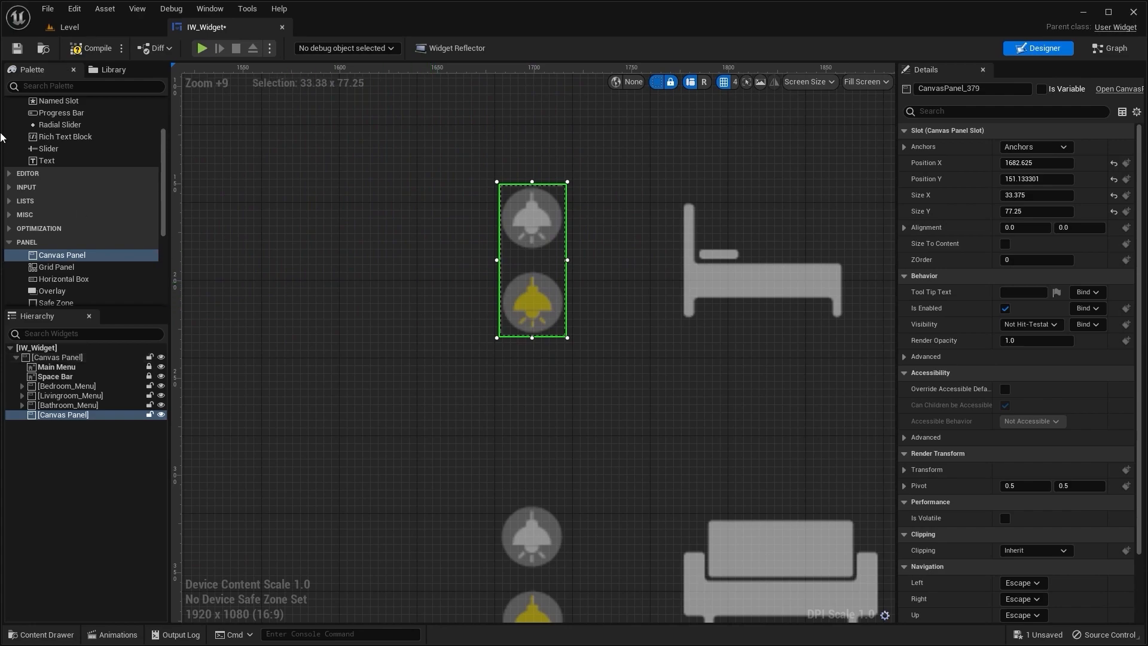
scroll(66, 147, "up", 3)
left_click_drag(53, 140, 366, 359)
scroll(418, 359, "up", 4)
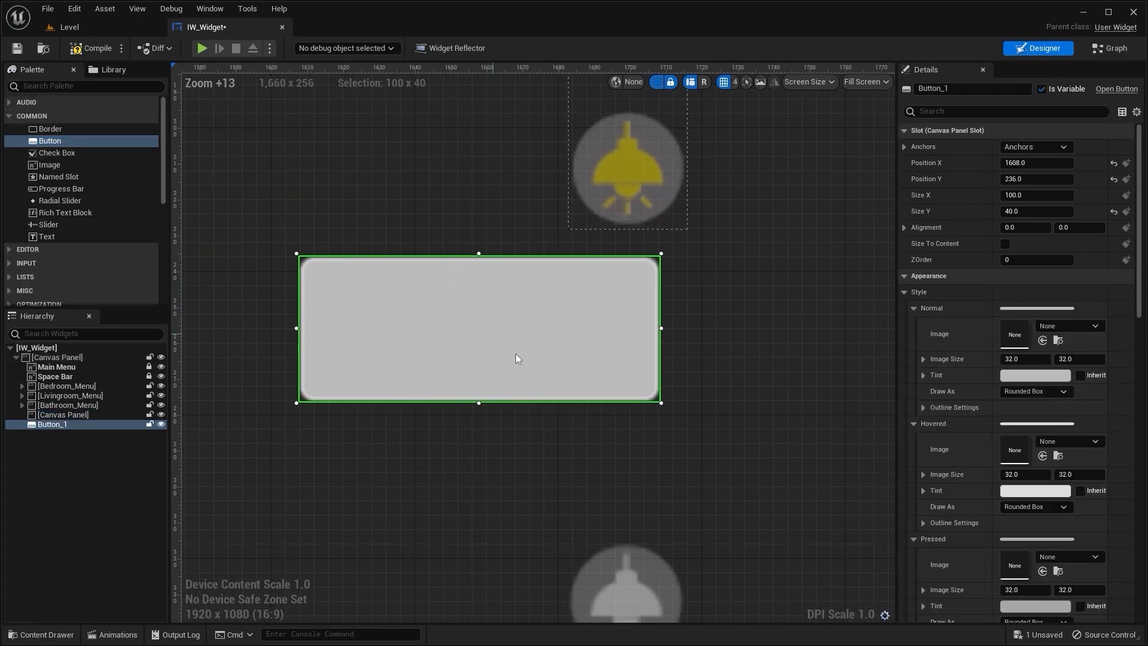
left_click_drag(55, 425, 69, 417)
double_click(63, 415)
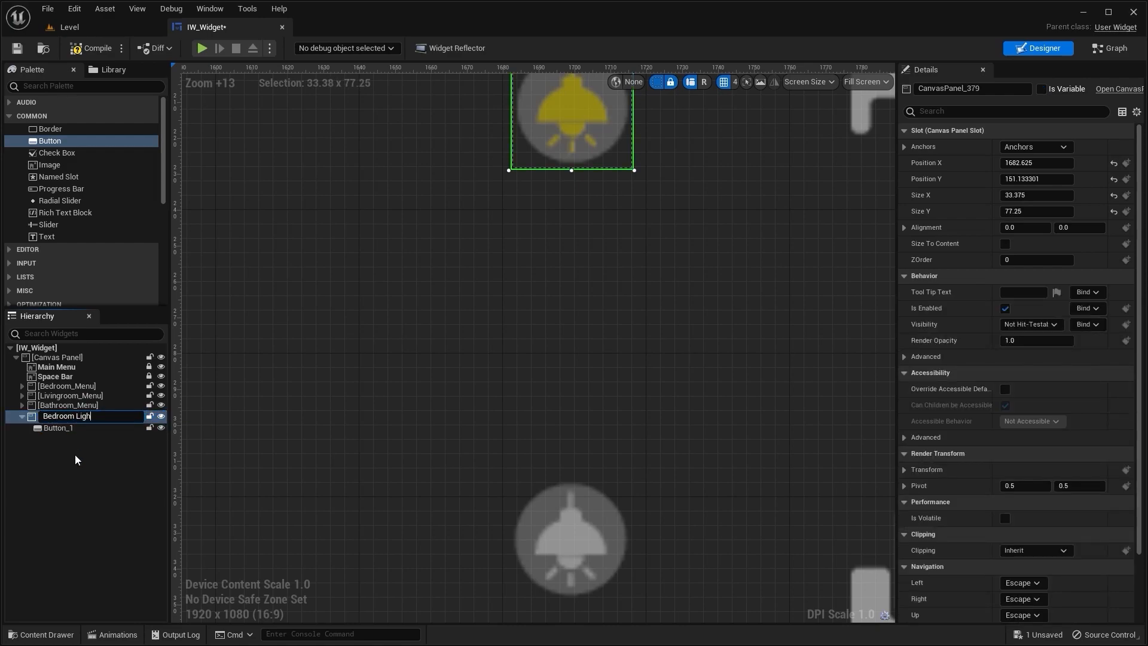
key("Return")
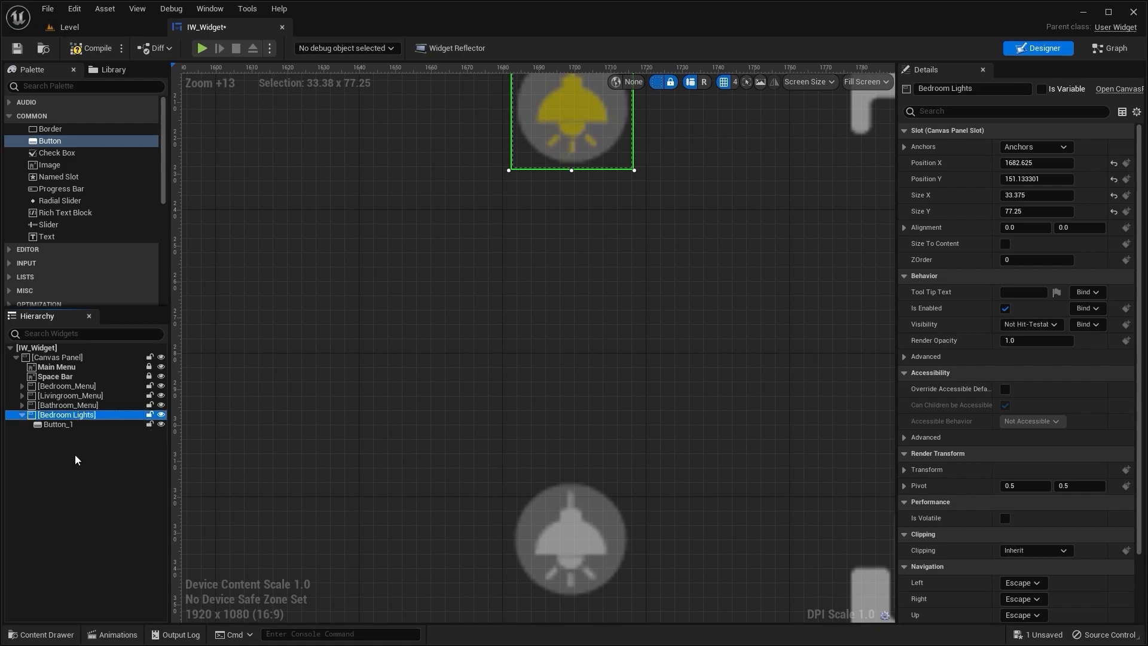
Bring the nested button from outside the widget area back near the lamp icons, at position X 0, Y 136
right_click_drag(690, 241, 554, 500)
scroll(565, 377, "down", 3)
scroll(565, 377, "up", 4)
right_click_drag(579, 390, 533, 350)
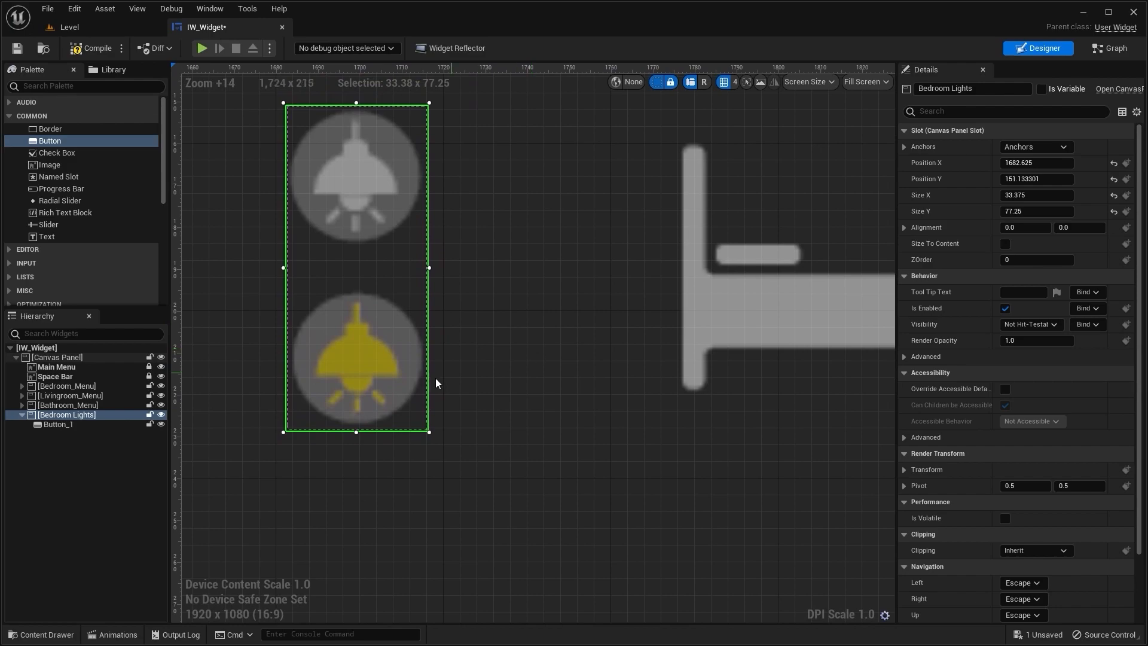
left_click(55, 424)
scroll(418, 346, "down", 10)
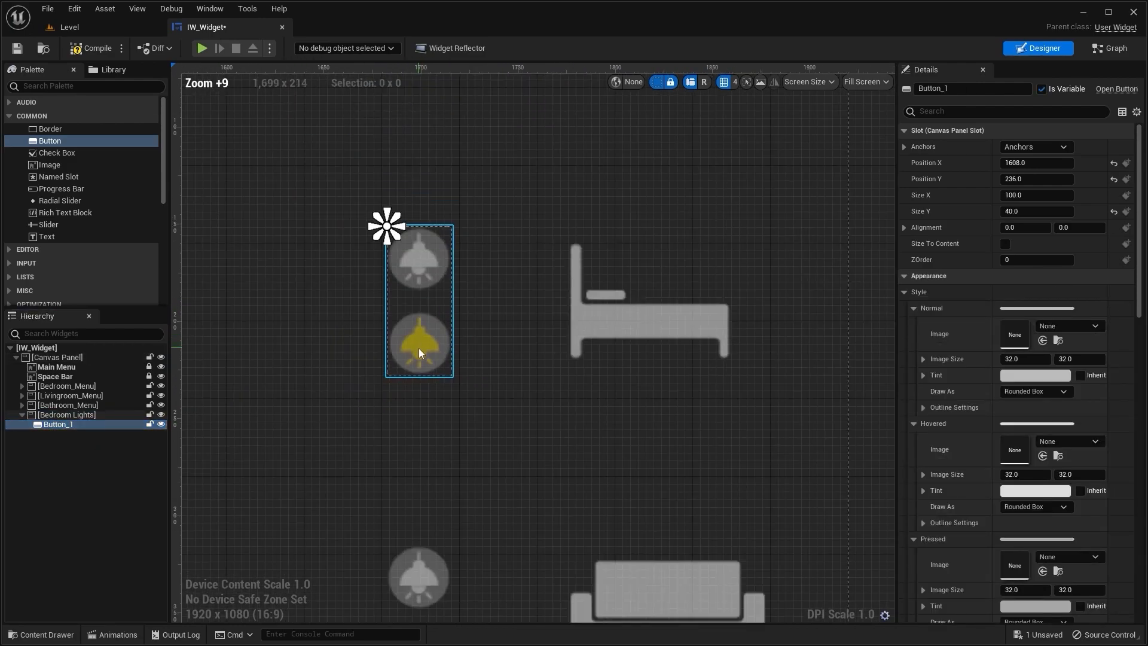
scroll(407, 386, "up", 2)
right_click_drag(387, 367, 626, 405)
scroll(626, 405, "down", 9)
scroll(529, 410, "down", 2)
right_click_drag(429, 448, 445, 369)
scroll(457, 397, "down", 3)
right_click_drag(518, 392, 477, 370)
scroll(481, 372, "up", 4)
right_click_drag(795, 384, 475, 354)
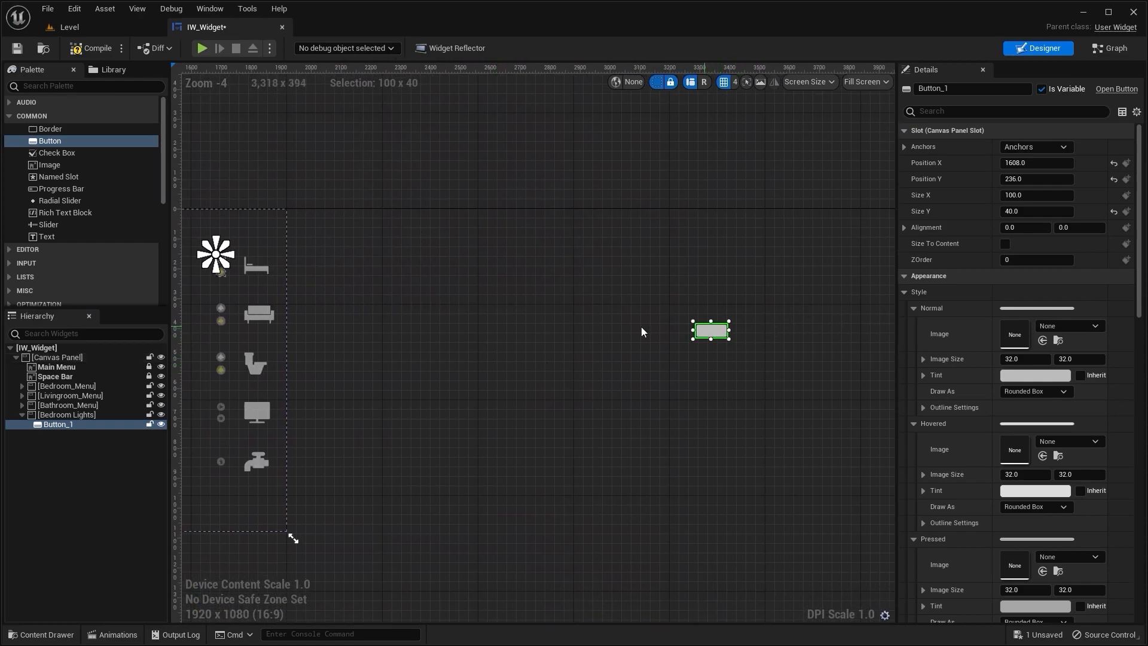
left_click_drag(711, 330, 237, 308)
scroll(315, 318, "up", 7)
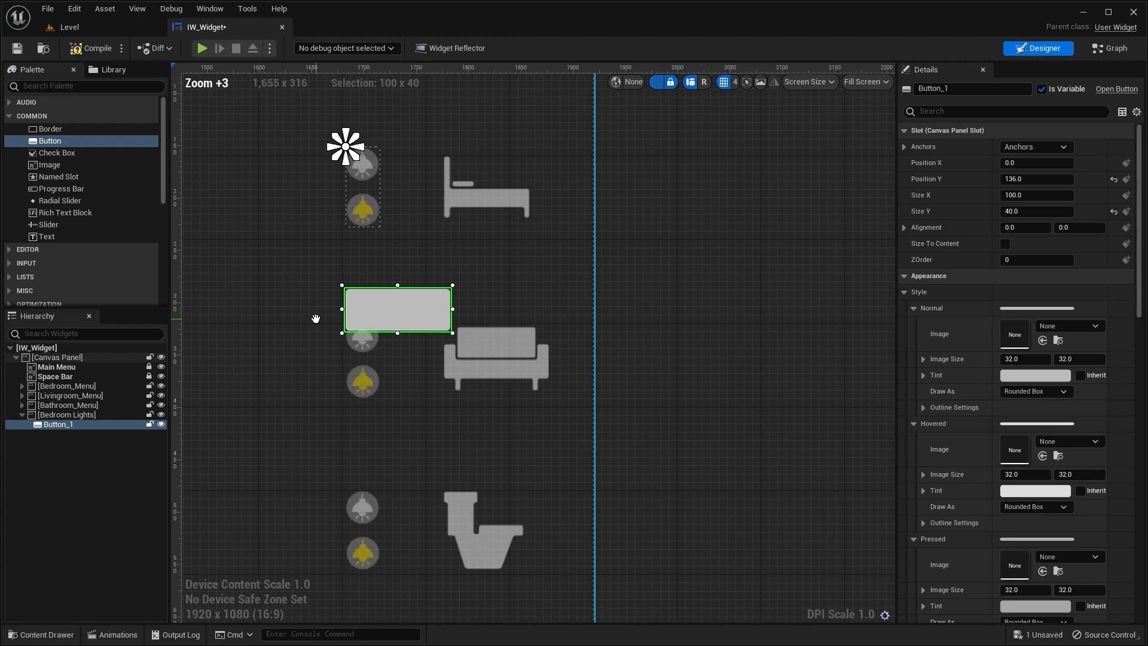
Shift the nested button beside the bedroom lamp icons, at position X -116, Y 64
scroll(315, 318, "up", 5)
left_click_drag(559, 412, 362, 313)
scroll(406, 394, "up", 3)
right_click_drag(366, 340, 461, 385)
left_click_drag(463, 388, 536, 428)
scroll(617, 403, "down", 4)
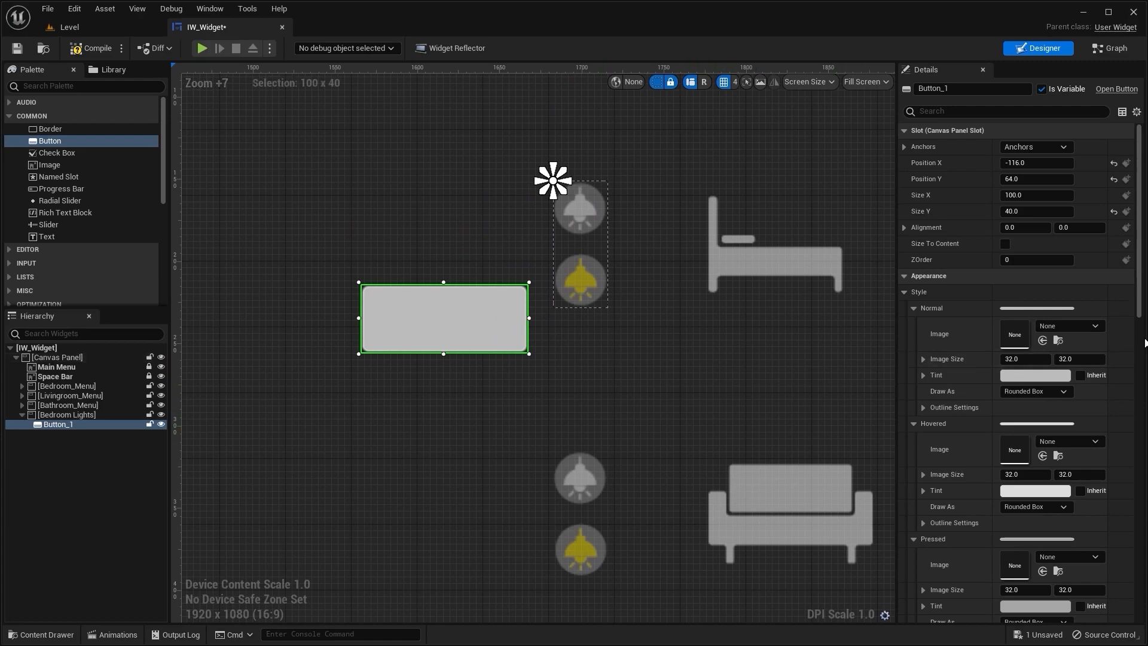
Assign texture 6 from the IW_Menu folder to the button's Normal, Hovered and Pressed images
scroll(1124, 343, "down", 5)
key("ctrl+space")
left_click_drag(499, 484, 1014, 164)
left_click_drag(491, 495, 1015, 277)
left_click_drag(486, 489, 1013, 400)
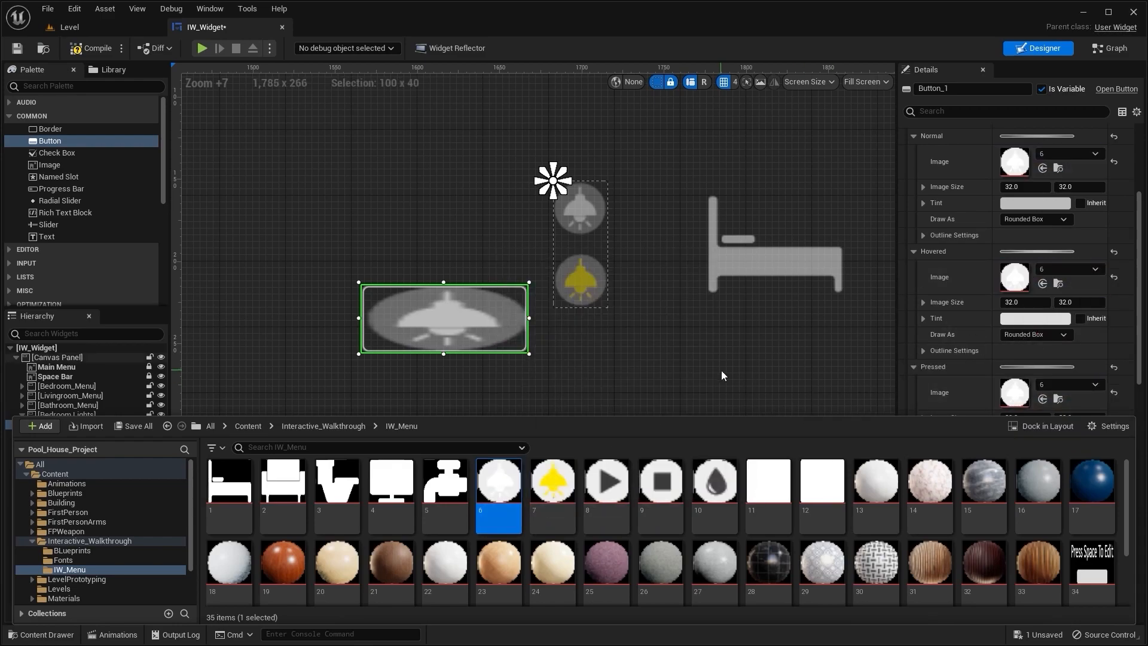
left_click(748, 357)
Move the white lamp button up alongside the bedroom lamp icons, to position Y 32
right_click_drag(741, 362, 585, 380)
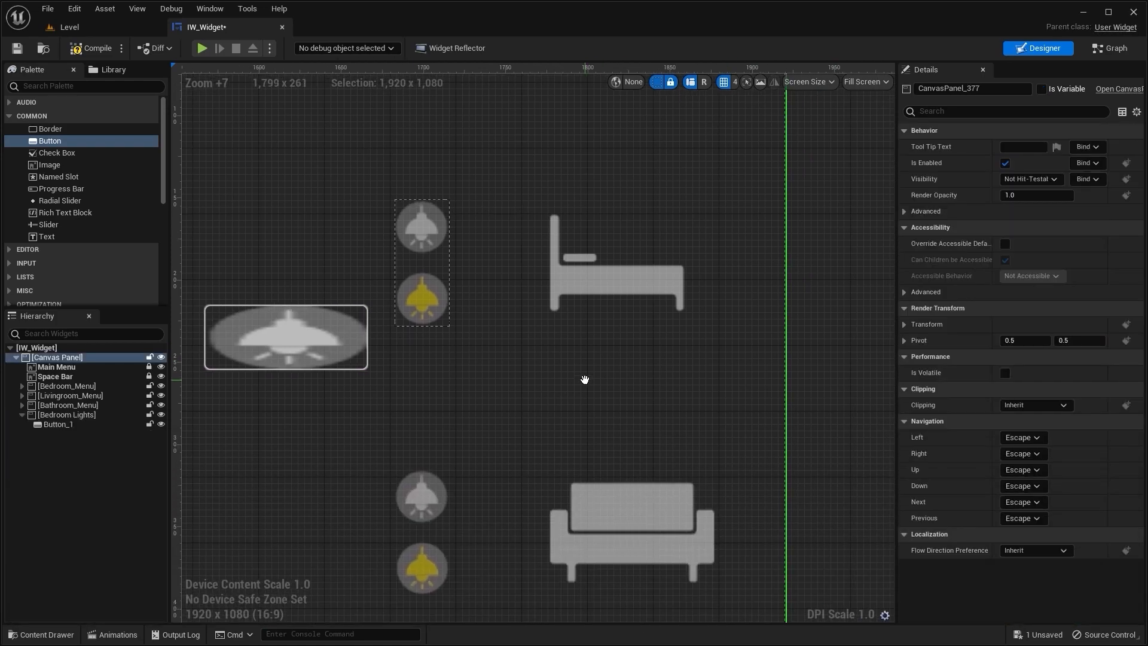
left_click(273, 351)
left_click_drag(328, 315, 324, 296)
right_click_drag(641, 389, 682, 331)
Set Draw As to Image for the lamp button's Normal, Hovered and Pressed styles
left_click(1022, 391)
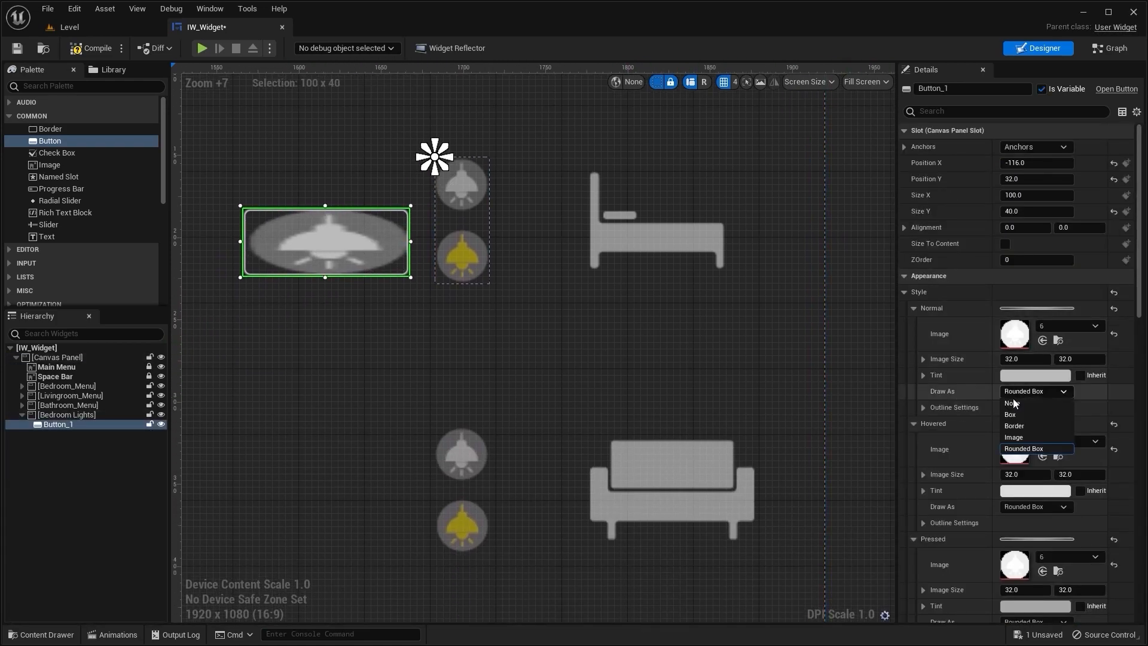
left_click(1016, 438)
left_click(1028, 506)
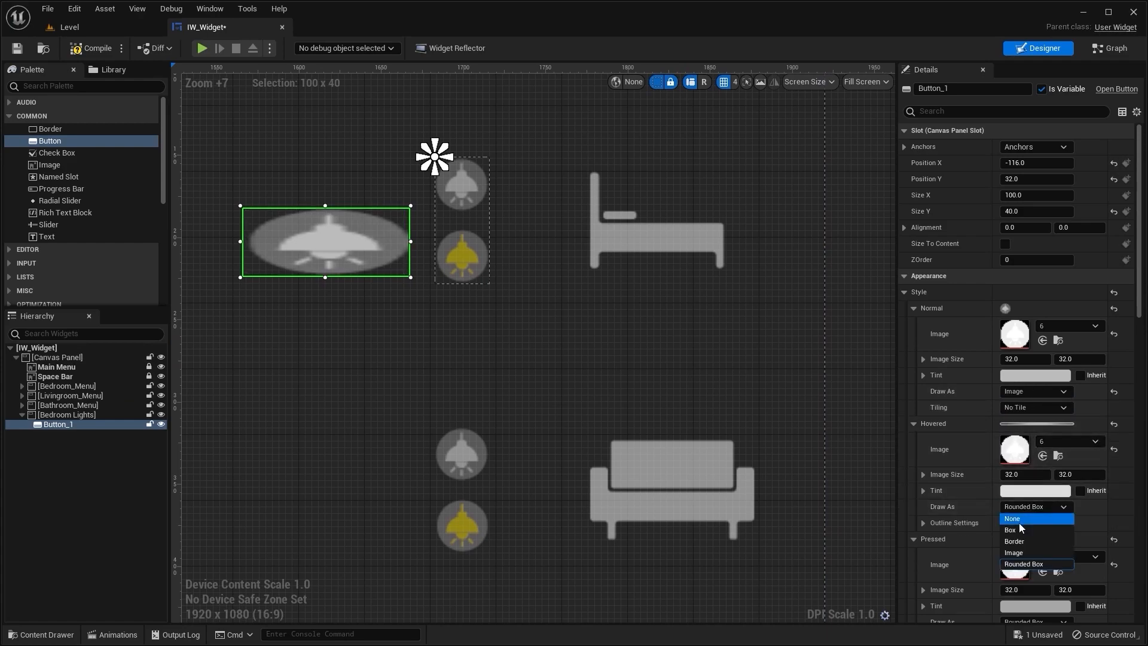
left_click(1019, 561)
scroll(1037, 583, "down", 3)
left_click(1040, 545)
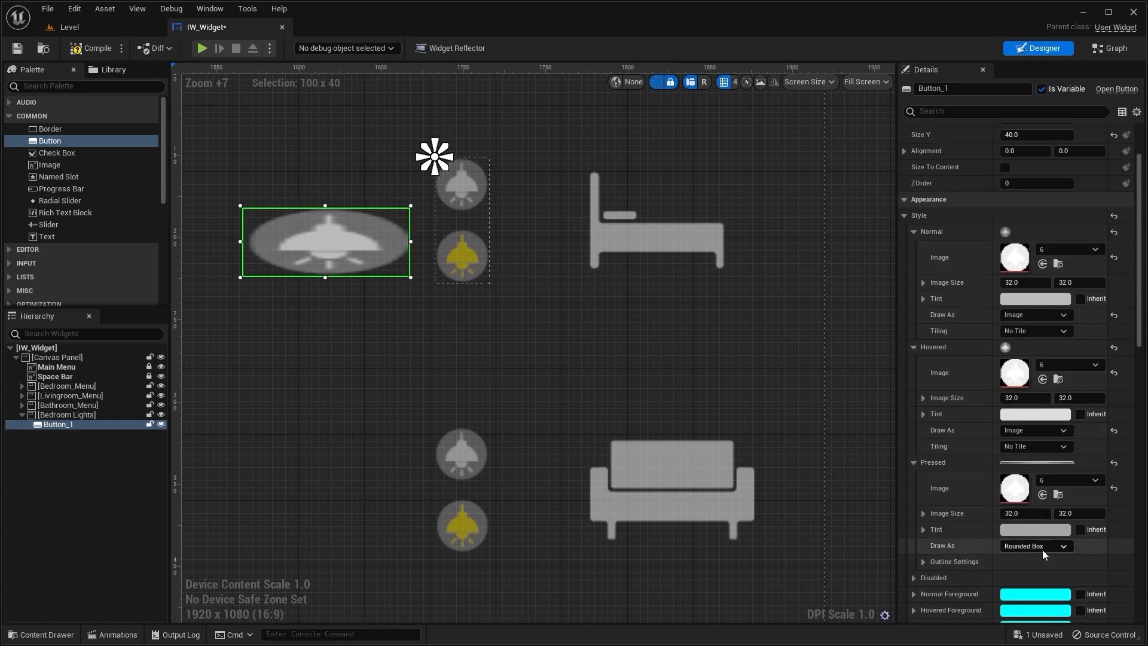
left_click(1029, 592)
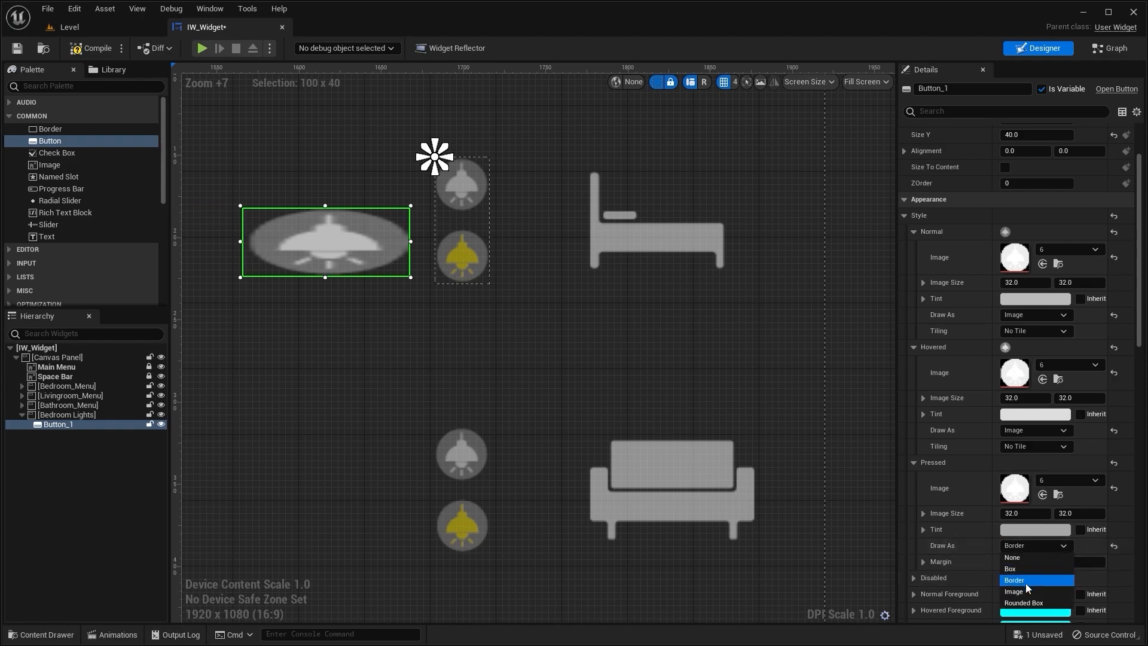
Enable Size To Content for the lamp button and place it over the upper bedroom lamp icon at X 0, Y 0
scroll(1040, 552, "up", 3)
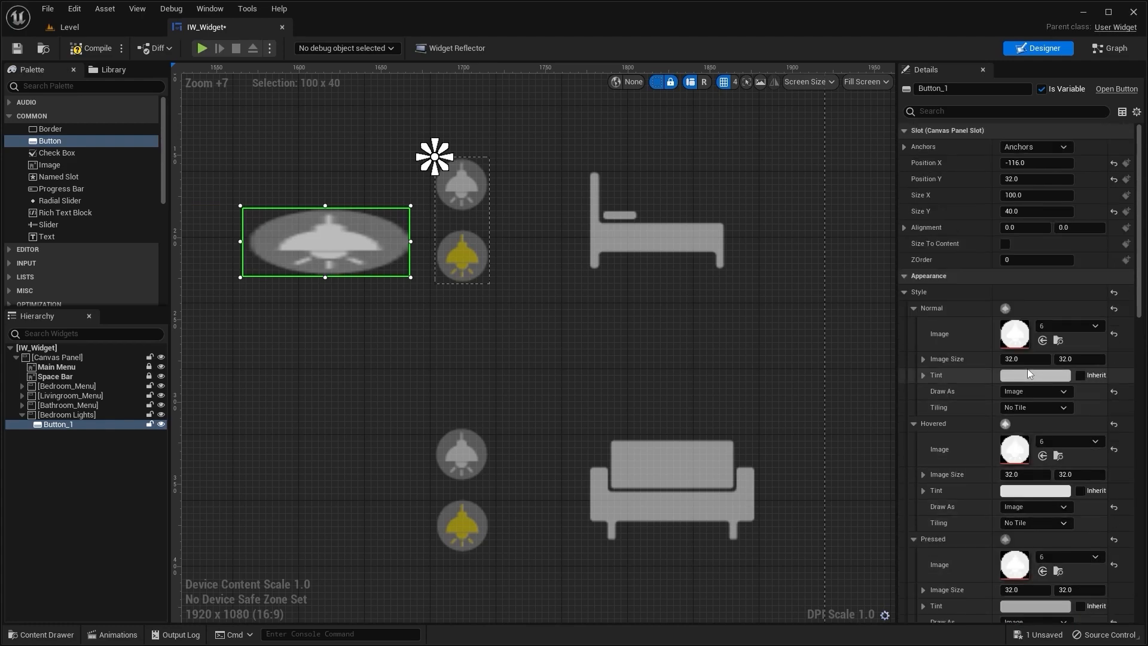
left_click(1005, 244)
right_click_drag(272, 297, 292, 480)
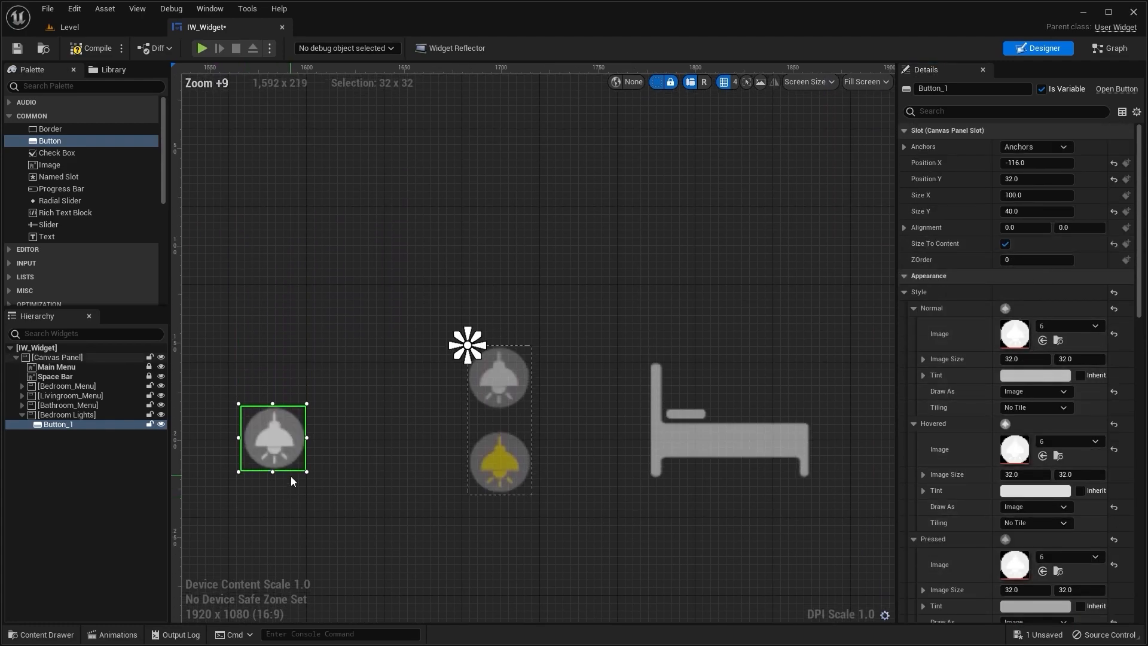
left_click_drag(347, 381, 524, 353)
scroll(465, 382, "up", 11)
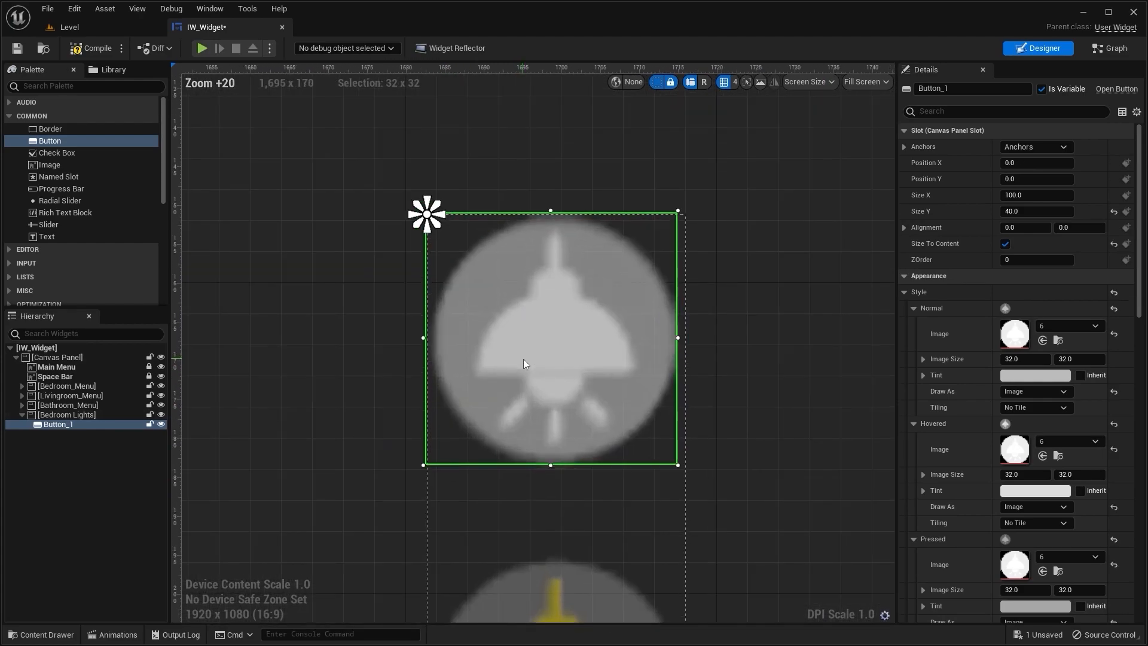
scroll(522, 358, "down", 11)
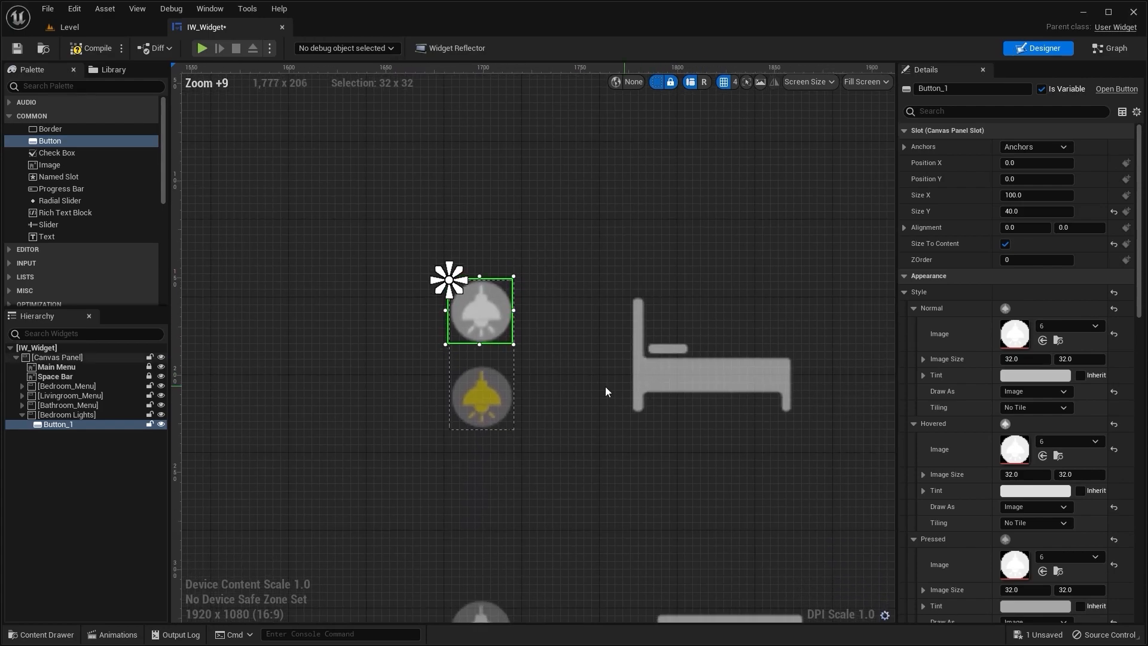
Duplicate the white lamp button and place the copy over the yellow bedroom lamp icon at X 0, Y 44
key("ctrl+d")
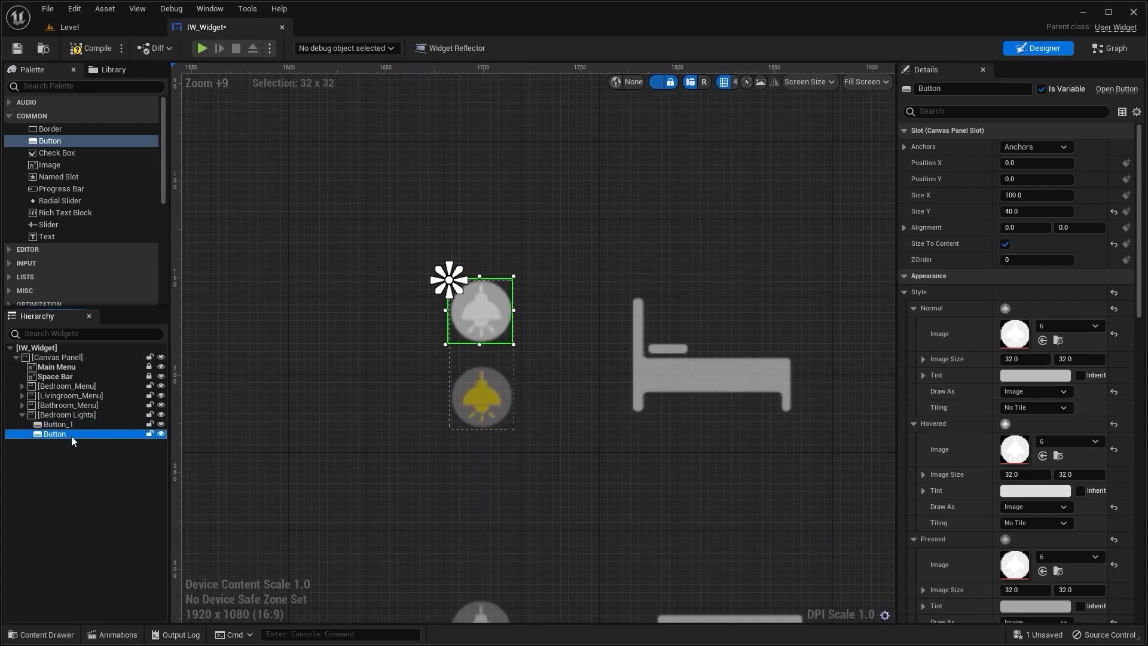
left_click(379, 436)
scroll(379, 436, "up", 5)
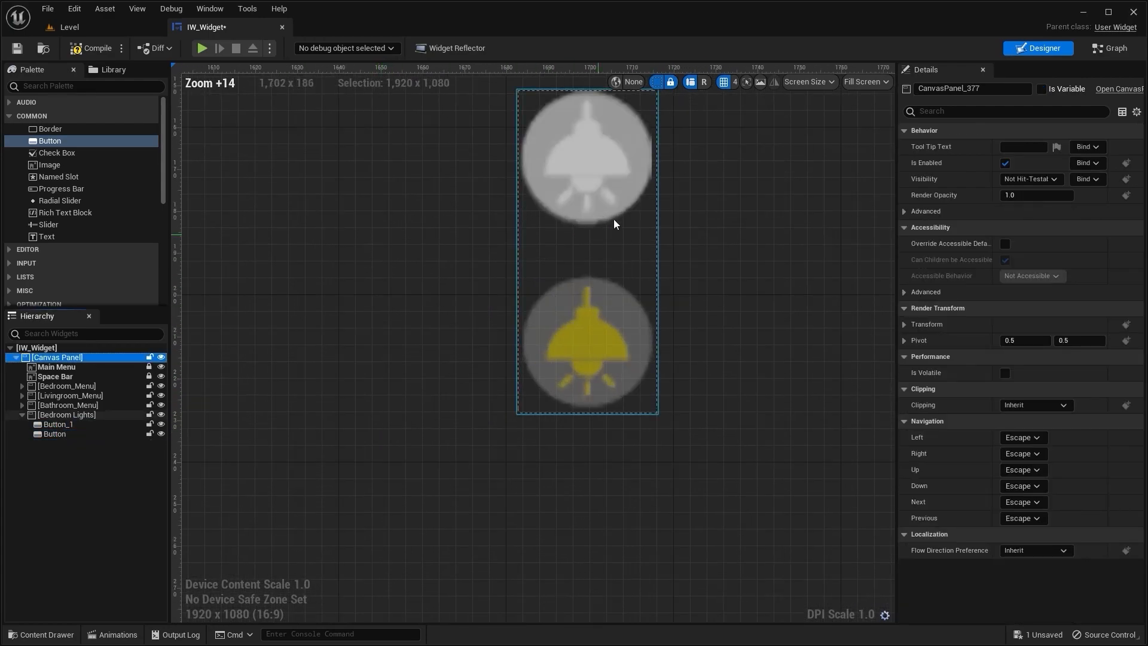
left_click(589, 200)
right_click_drag(579, 238, 534, 299)
left_click_drag(550, 231, 549, 410)
left_click(549, 186)
left_click(514, 404)
Assign texture 7 from the IW_Menu folder to the duplicated button's Normal, Hovered and Pressed images
scroll(518, 403, "up", 4)
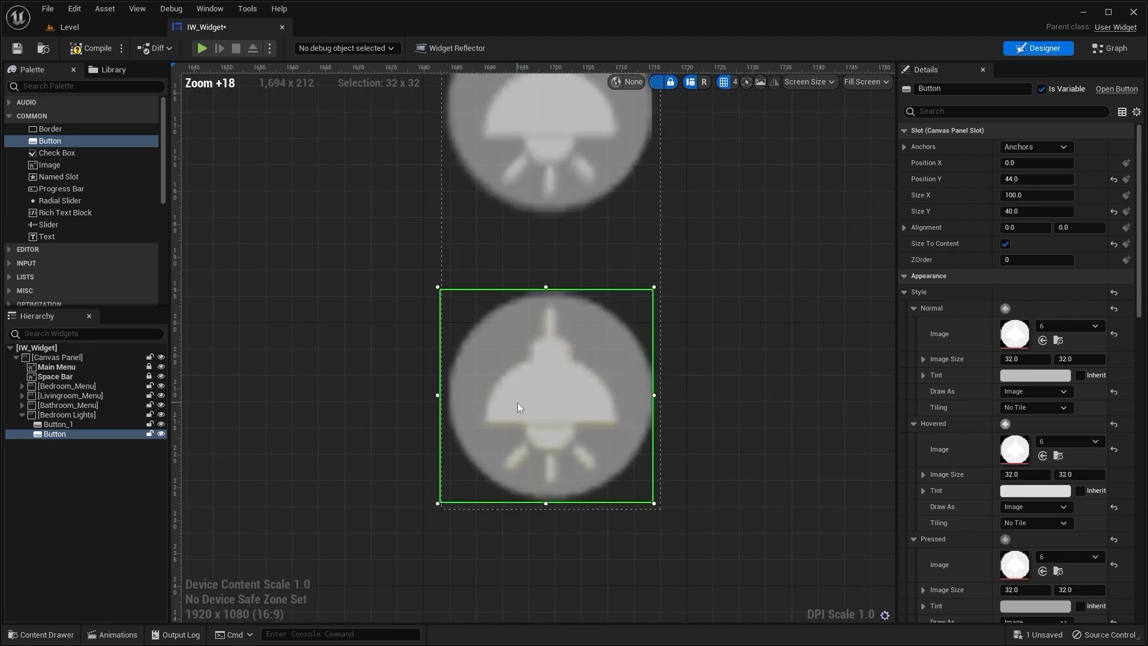
scroll(517, 403, "up", 2)
right_click_drag(515, 376, 477, 307)
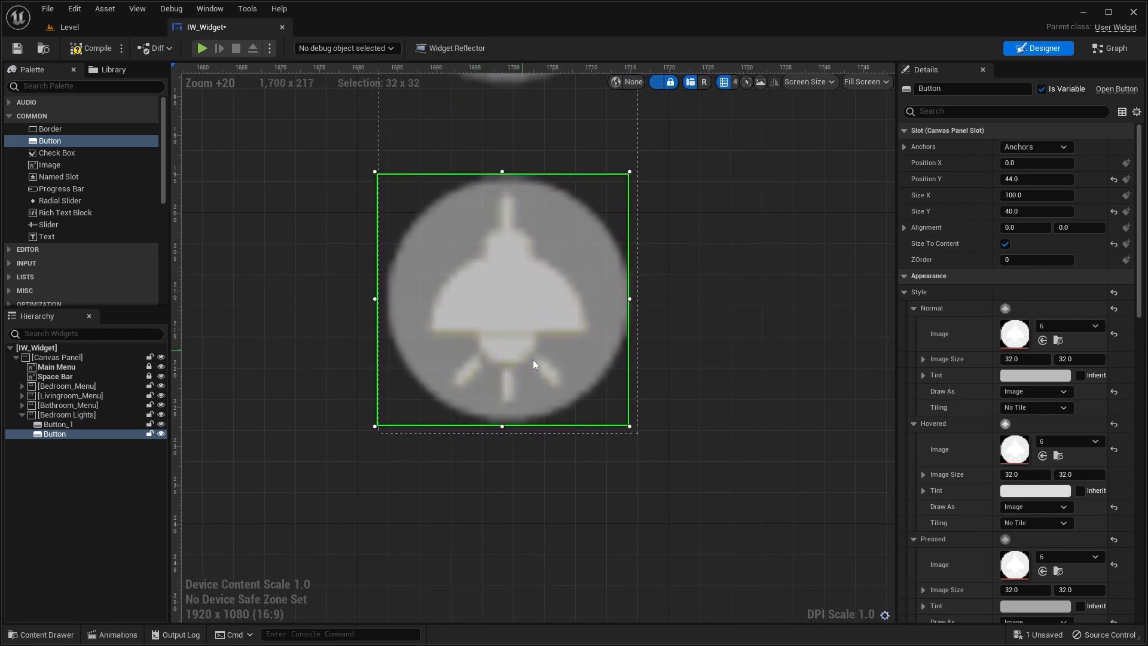
right_click_drag(756, 395, 631, 319)
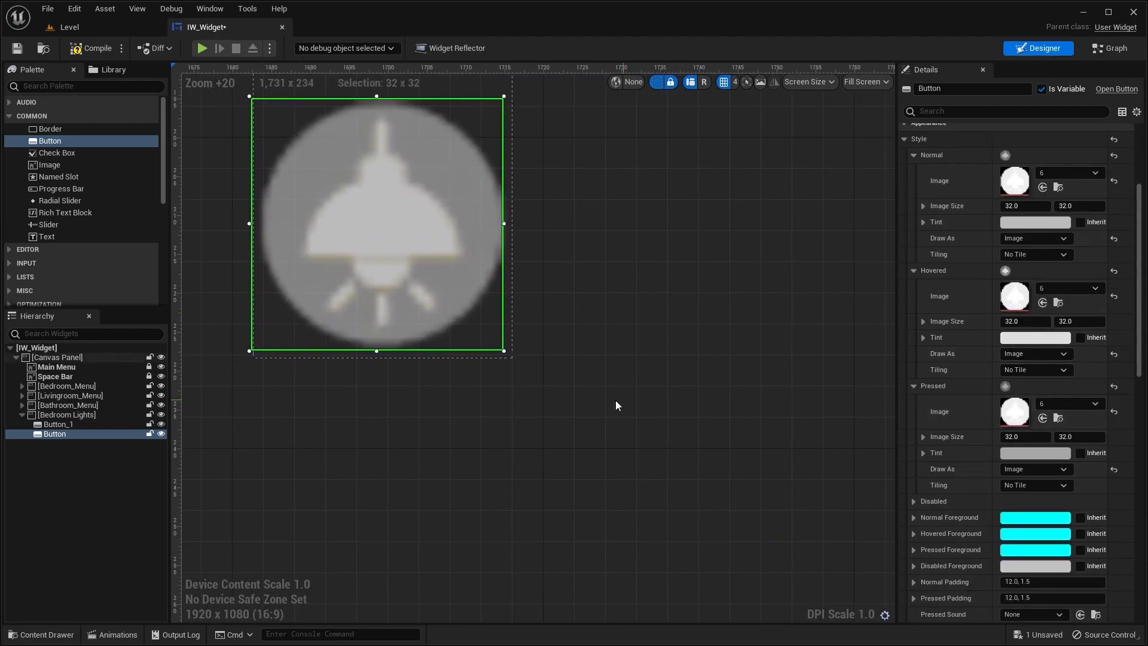
key("ctrl+space")
left_click_drag(547, 495, 1015, 181)
left_click_drag(553, 488, 1020, 293)
scroll(1017, 270, "down", 2)
left_click_drag(562, 475, 1019, 341)
scroll(996, 320, "up", 3)
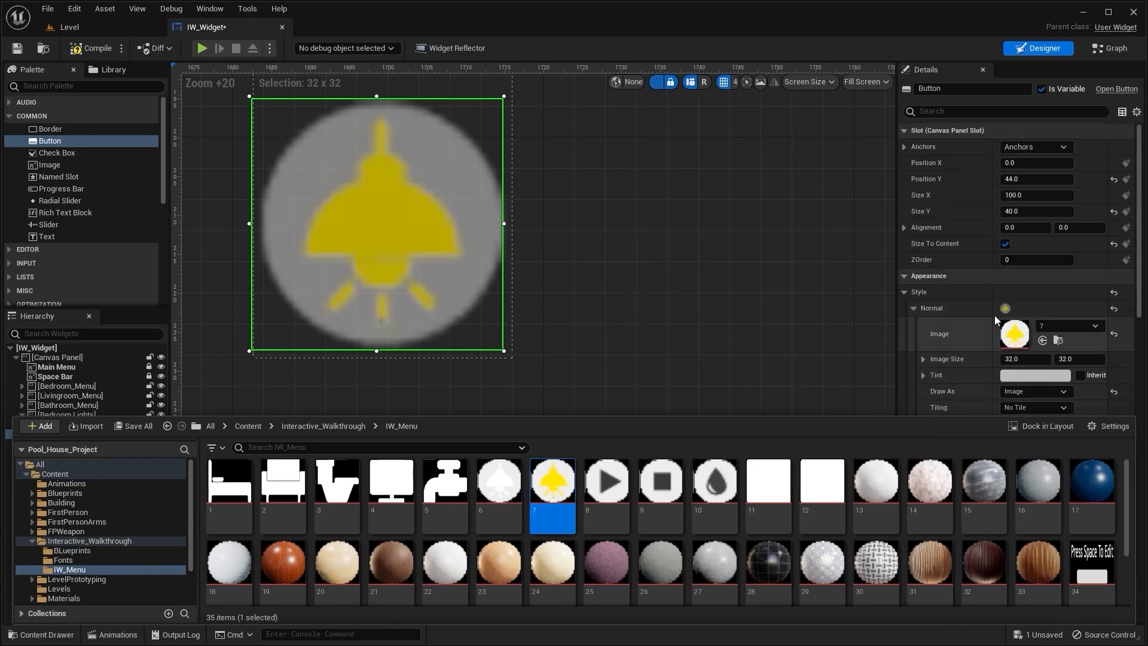
left_click(567, 341)
Collapse the Bedroom Lights panel in the hierarchy and duplicate it with its two lamp buttons
right_click_drag(584, 307, 532, 295)
scroll(687, 442, "down", 3)
scroll(702, 409, "down", 7)
scroll(530, 361, "down", 4)
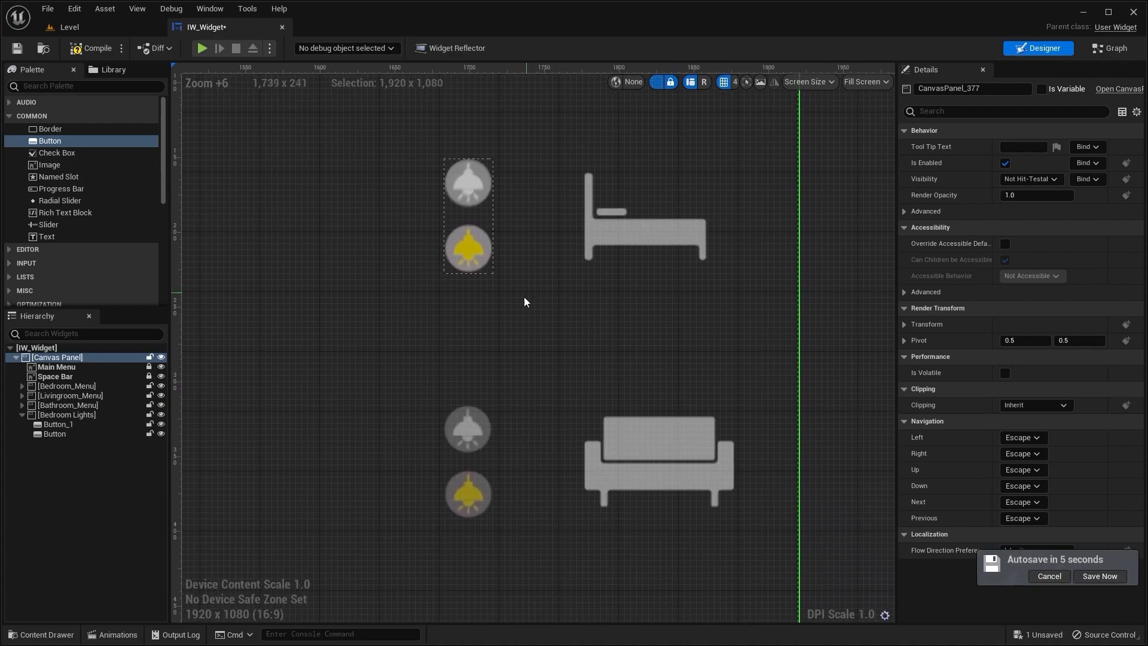
left_click(22, 415)
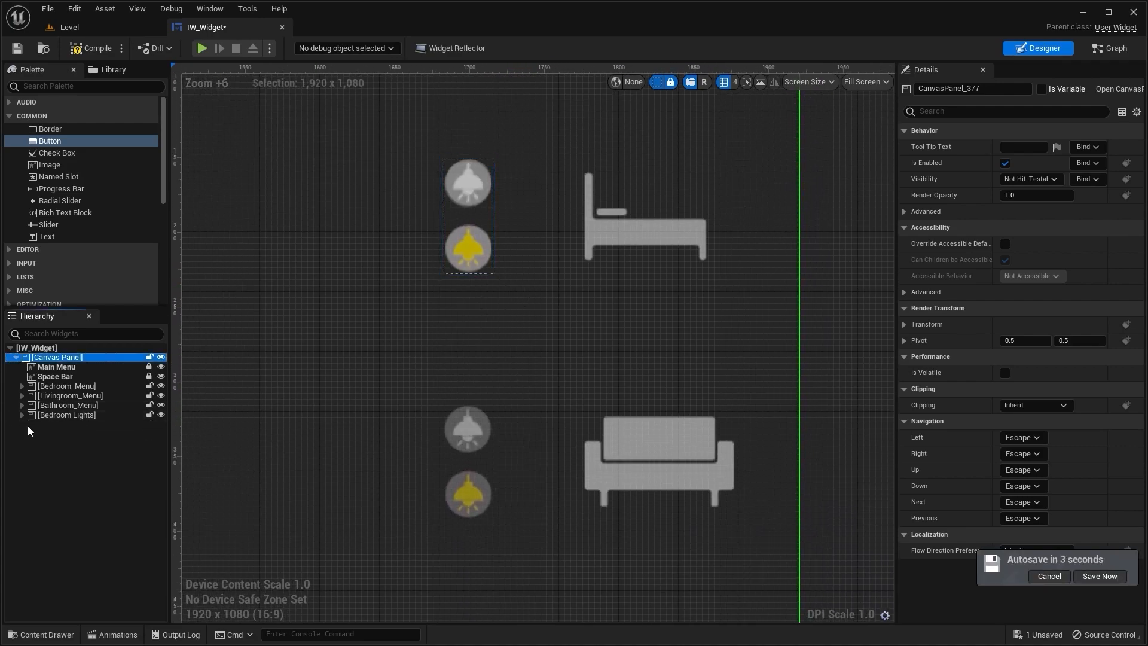
left_click(69, 422)
left_click(72, 417)
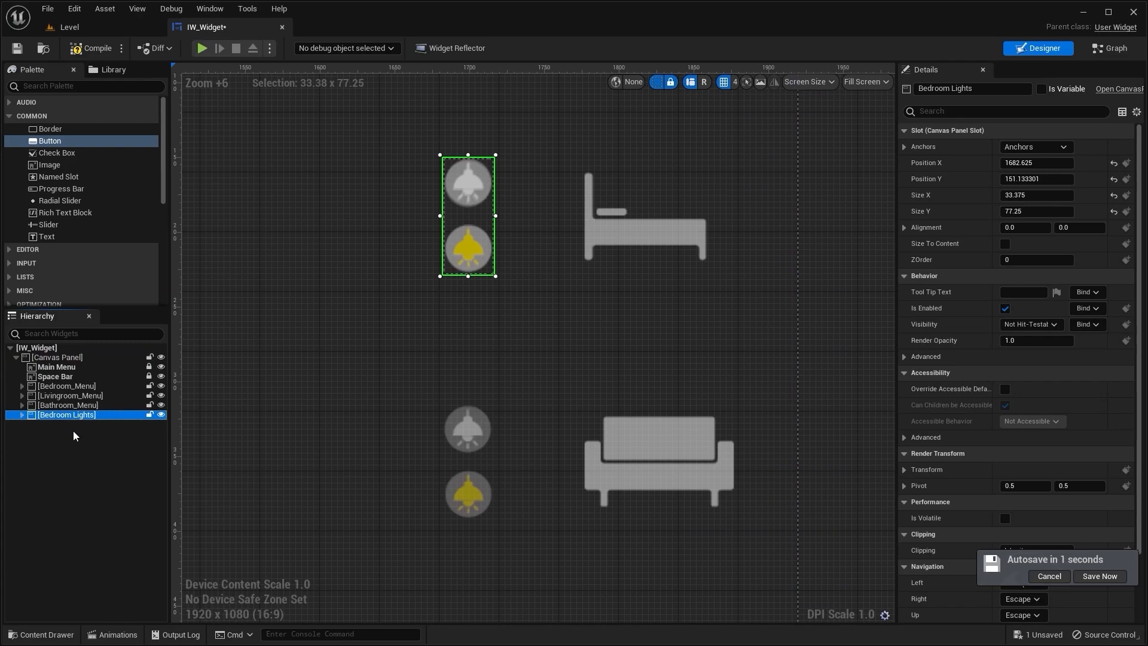
key("ctrl+d")
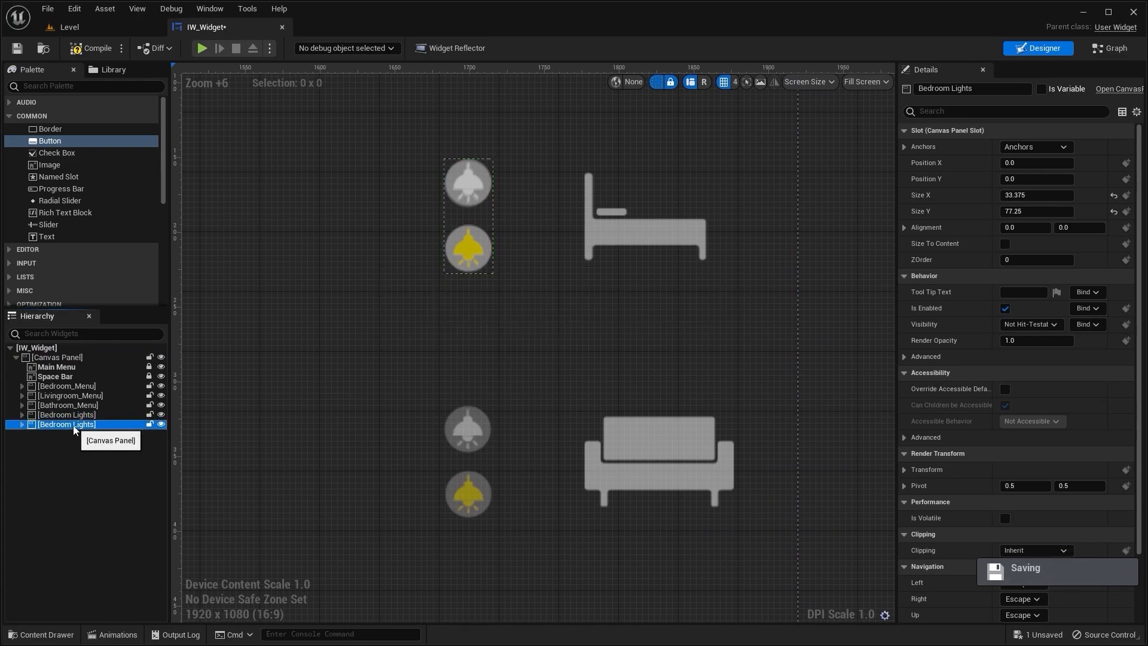
Rename the duplicated lights panel as Livingroom Lights
double_click(73, 425)
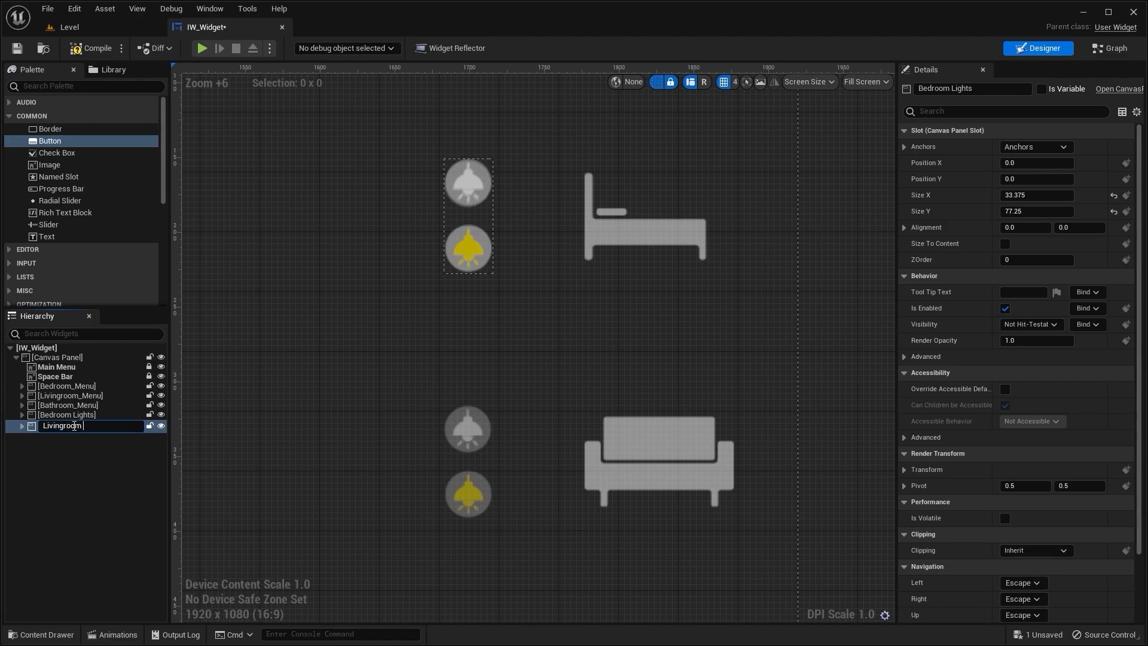
left_click(85, 459)
left_click(71, 423)
Move the Livingroom Lights panel from the canvas origin onto the two lamp icons beside the couch
scroll(350, 356, "down", 10)
right_click_drag(345, 324, 782, 307)
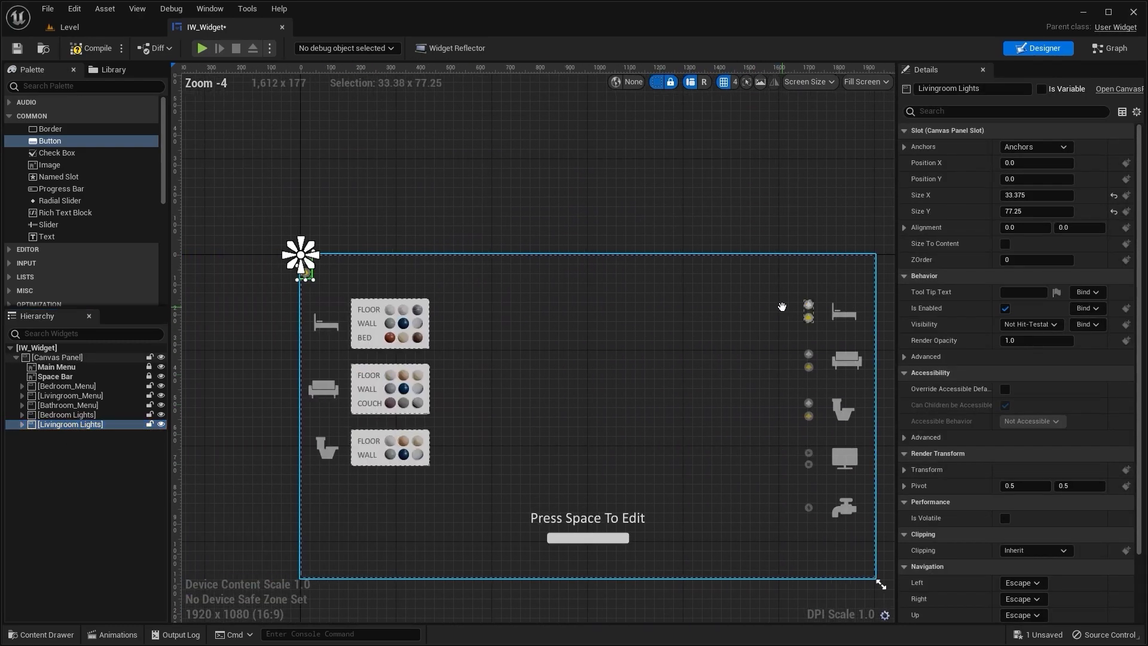
scroll(335, 294, "up", 5)
right_click_drag(296, 261, 386, 295)
left_click_drag(359, 272, 676, 411)
right_click_drag(805, 428, 402, 361)
left_click_drag(357, 394, 603, 368)
scroll(601, 366, "up", 5)
right_click_drag(633, 342, 472, 480)
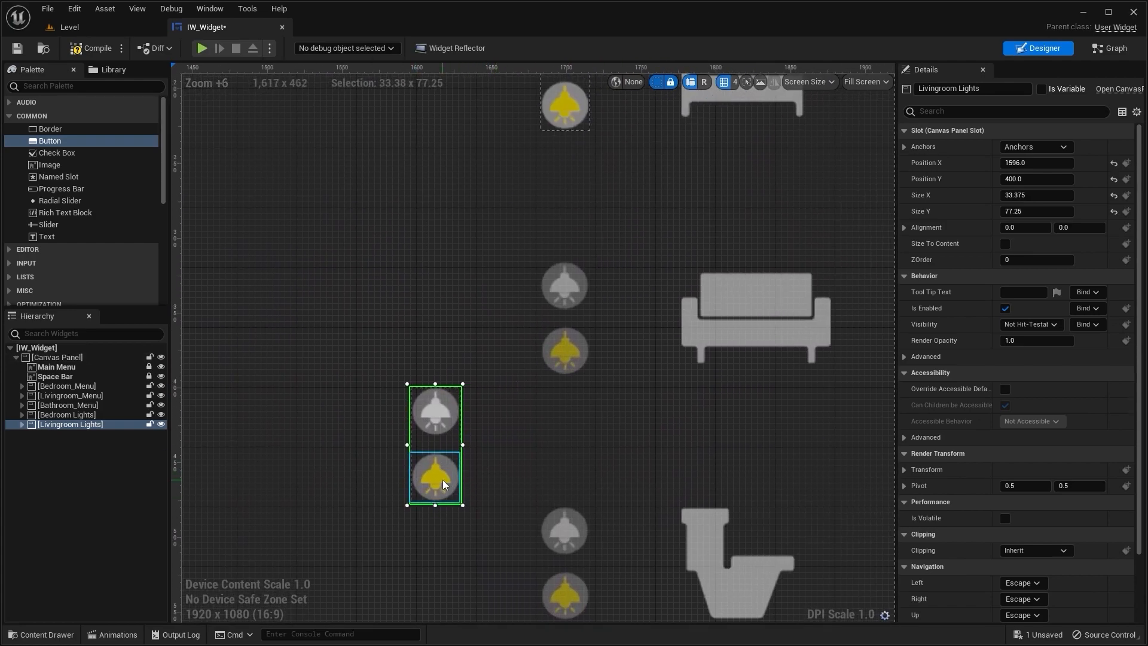
left_click_drag(443, 485, 523, 371)
scroll(523, 372, "up", 8)
left_click_drag(479, 405, 609, 402)
scroll(600, 437, "up", 6)
Fine-align the Livingroom Lights panel with the couch lamp icons by setting its Position X to 1683
left_click_drag(1036, 163, 1070, 162)
scroll(791, 417, "down", 6)
right_click_drag(792, 418, 578, 370)
left_click_drag(867, 306, 435, 307)
scroll(437, 308, "up", 5)
left_click(1060, 163)
type("1683")
key("Return")
Duplicate the Livingroom Lights panel and rename the copy as Bathroom Lights
scroll(670, 412, "down", 5)
right_click_drag(669, 413, 566, 245)
left_click(566, 253)
scroll(567, 253, "down", 6)
key("ctrl+v")
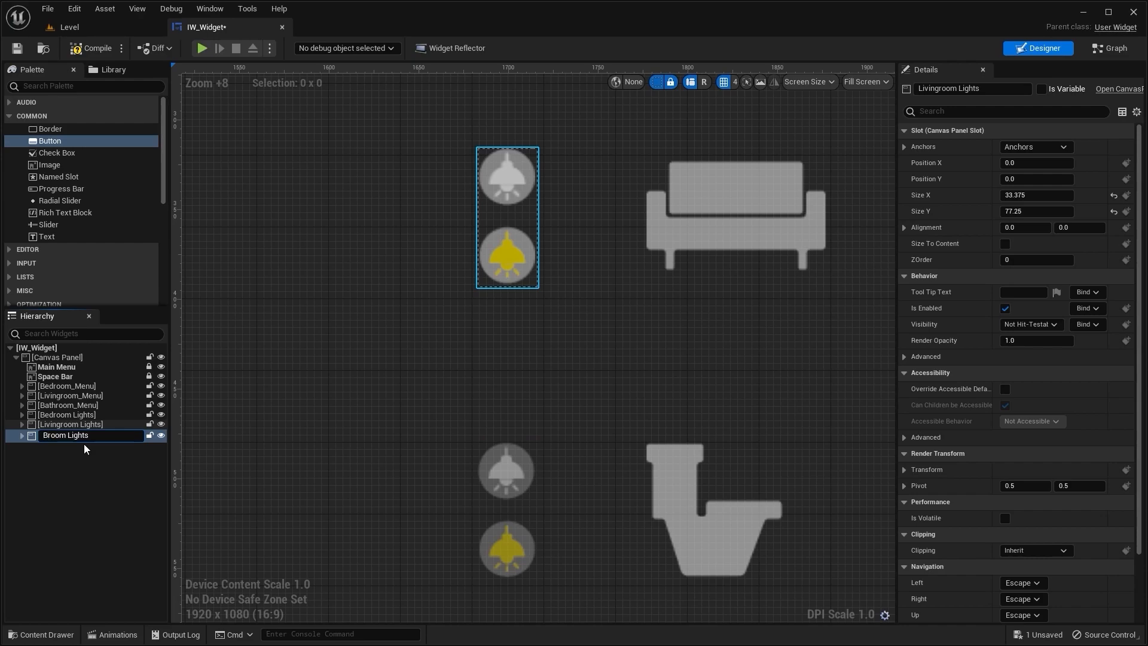
Move the Bathroom Lights panel onto the lamp icons beside the toilet, at about X 1684, Y 480
scroll(389, 290, "down", 11)
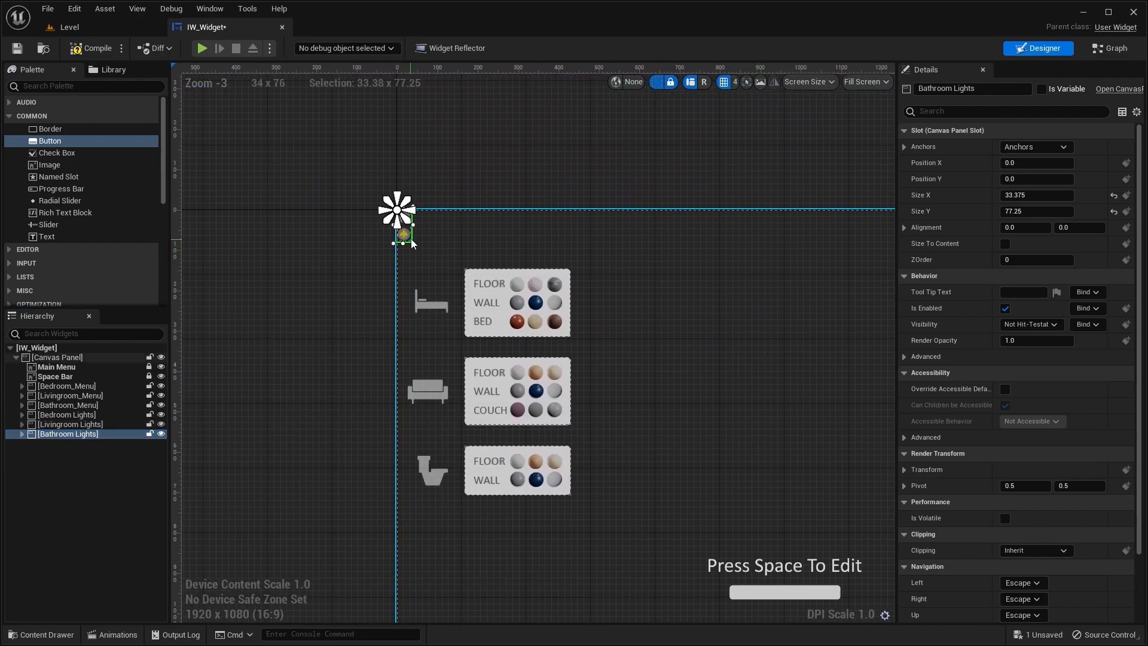
left_click_drag(404, 238, 346, 299)
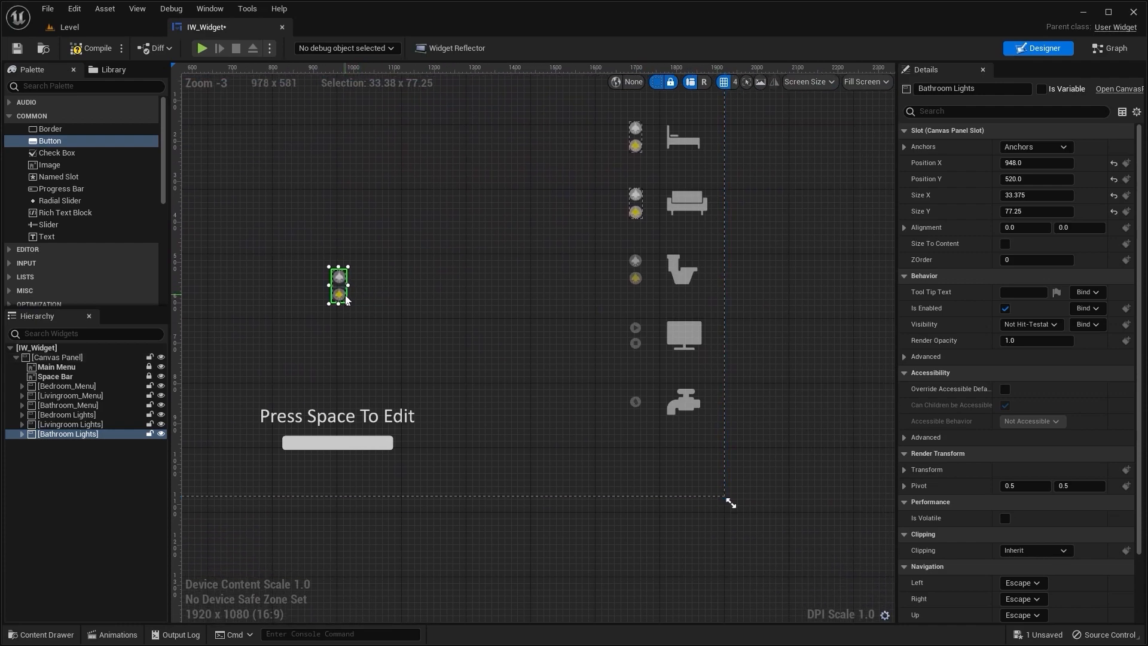
left_click_drag(504, 330, 590, 343)
scroll(591, 343, "up", 9)
right_click_drag(632, 289, 489, 515)
left_click_drag(434, 523, 541, 319)
scroll(540, 320, "up", 8)
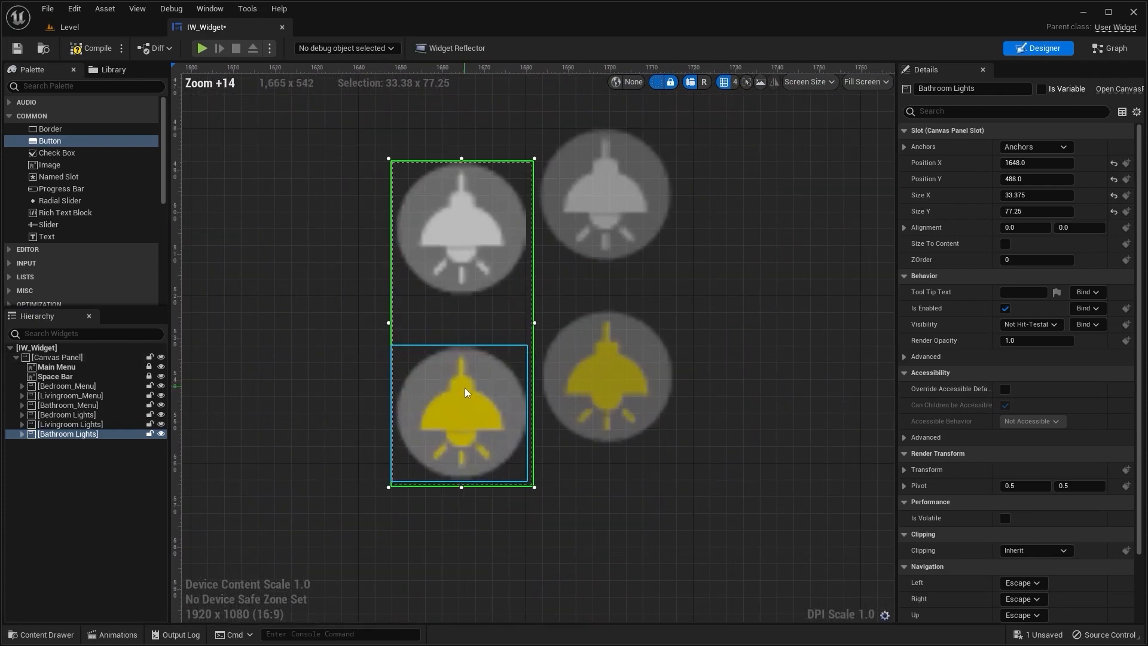
left_click_drag(415, 453, 521, 452)
scroll(573, 336, "up", 6)
right_click_drag(551, 290, 528, 437)
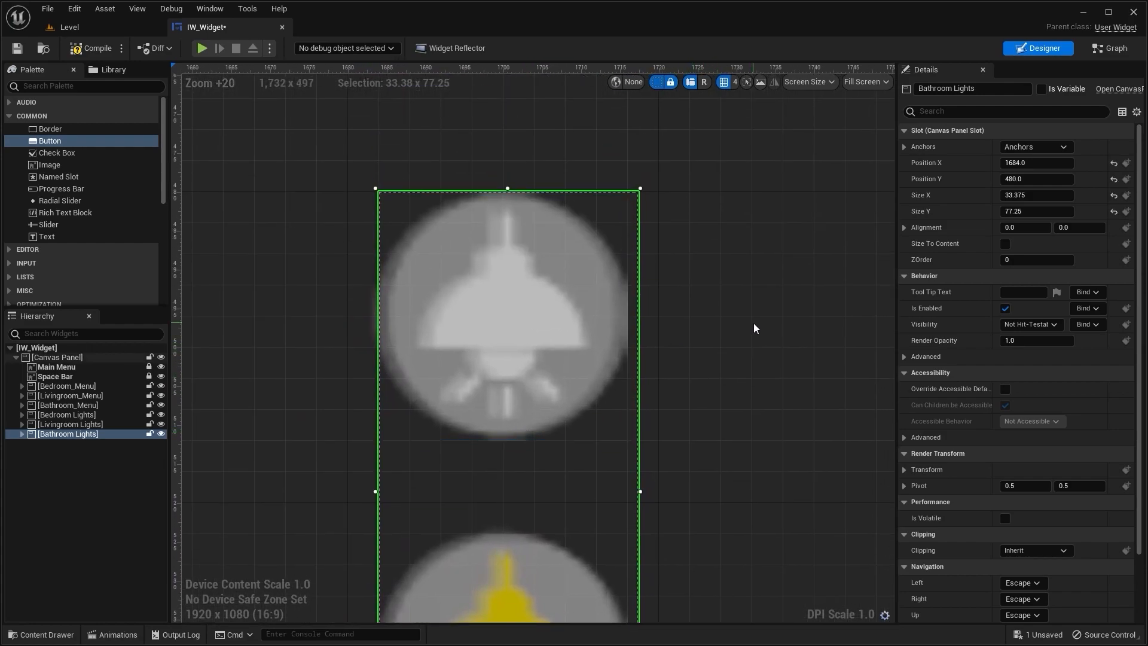
mouse_move(496, 342)
left_mouse_down()
mouse_move(525, 344)
mouse_move(510, 346)
left_mouse_up()
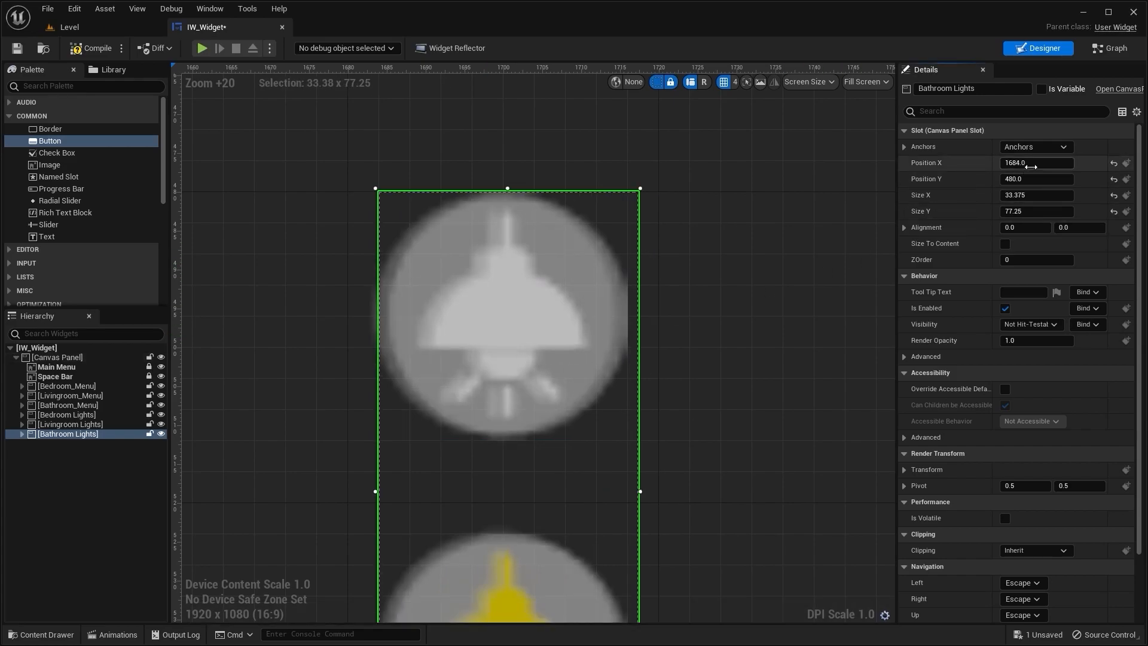
Set the Bathroom Lights panel's Position X to 1683
key("BackSpace")
key("BackSpace")
key("BackSpace")
type("3")
key("Return")
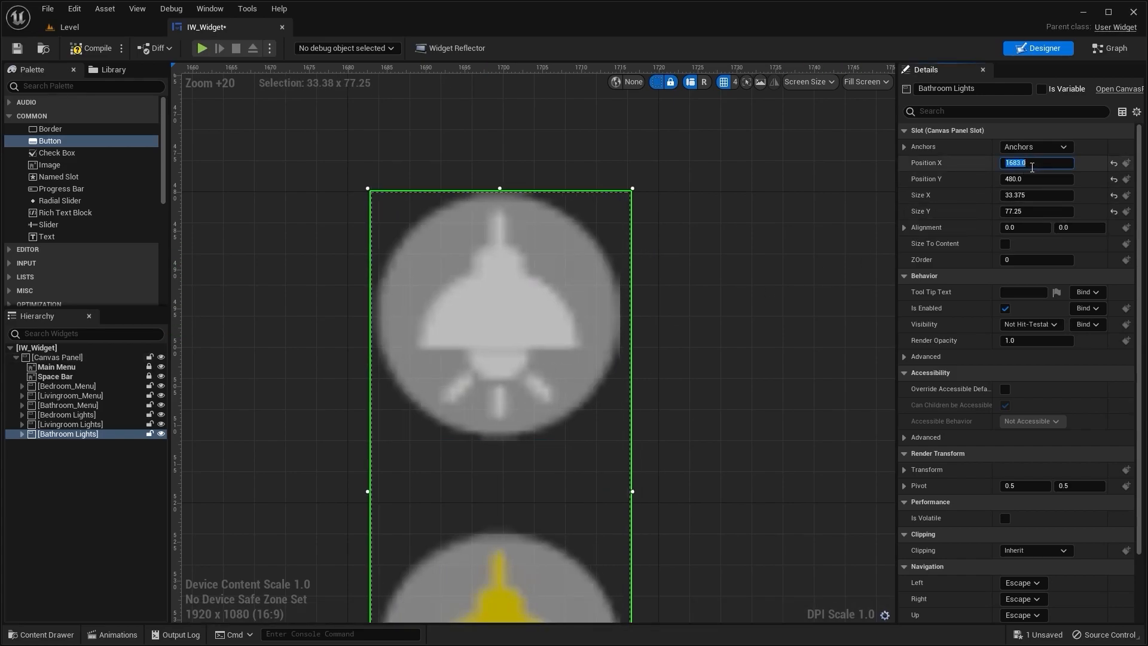
Duplicate the Bathroom Lights panel and place the copy over the play and stop icons beside the TV
left_click(784, 524)
scroll(747, 519, "down", 4)
scroll(687, 394, "down", 8)
scroll(609, 384, "up", 2)
right_click_drag(609, 384, 606, 418)
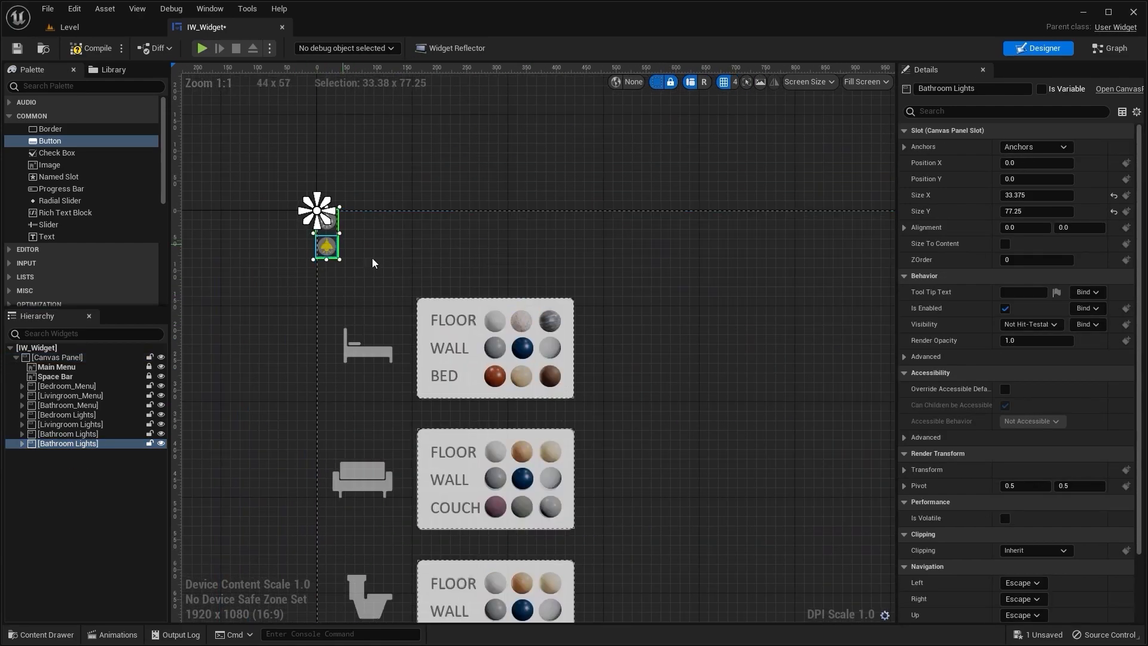
scroll(512, 367, "up", 5)
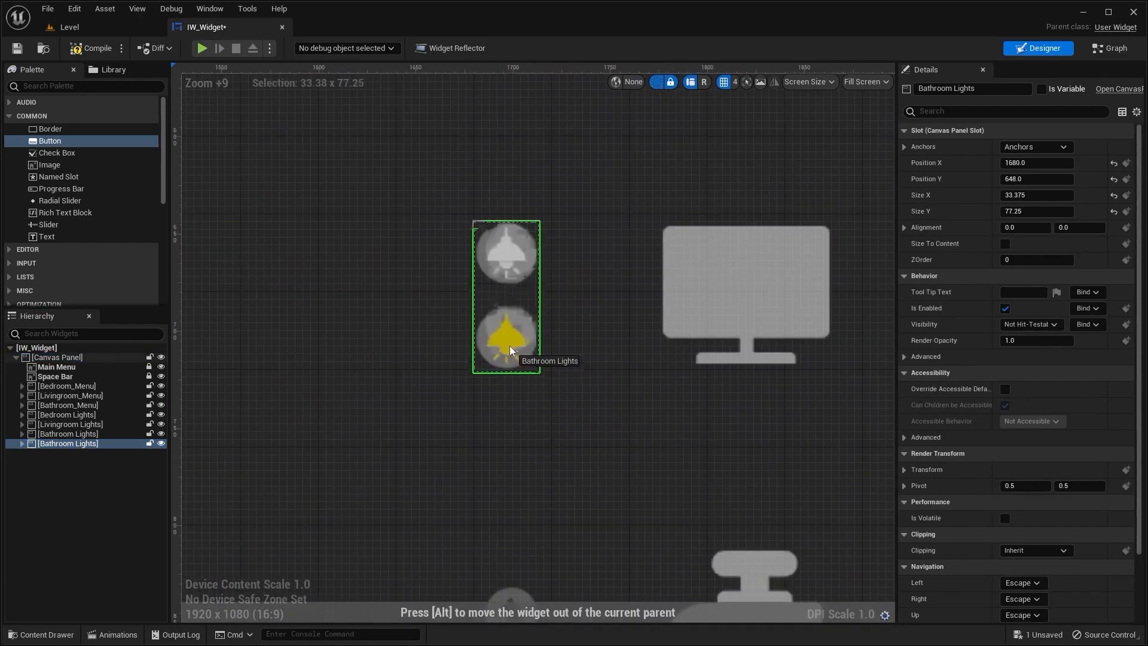
left_click(507, 333)
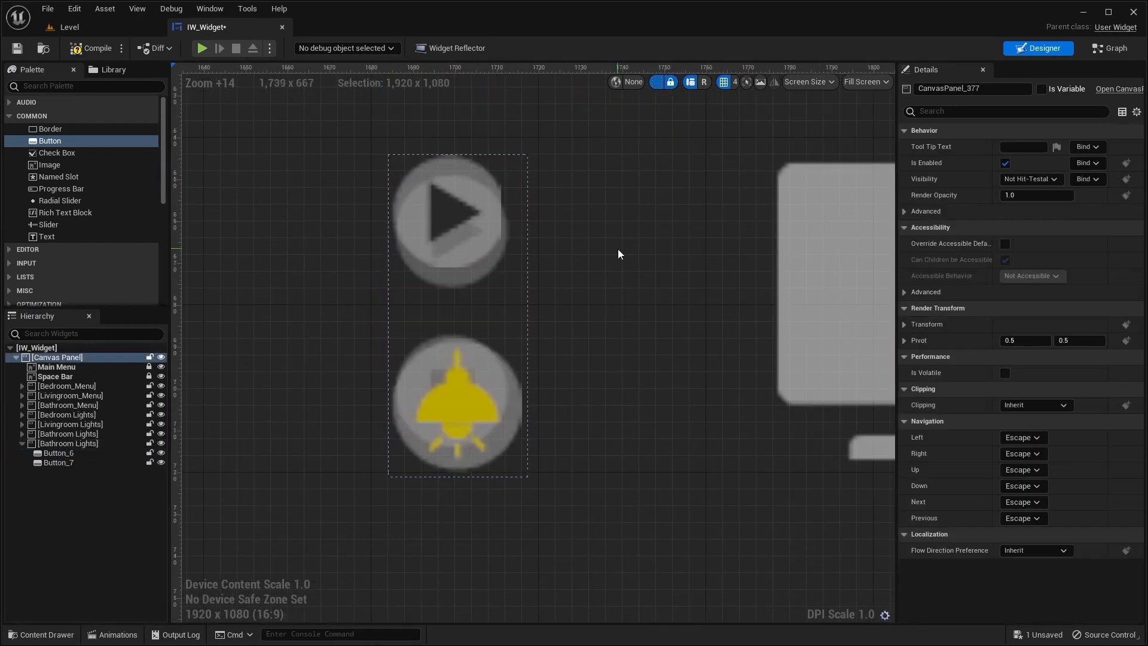
Assign stop texture 9 from the IW_Menu folder to the lower TV button's Normal, Hovered and Pressed images
scroll(513, 368, "up", 3)
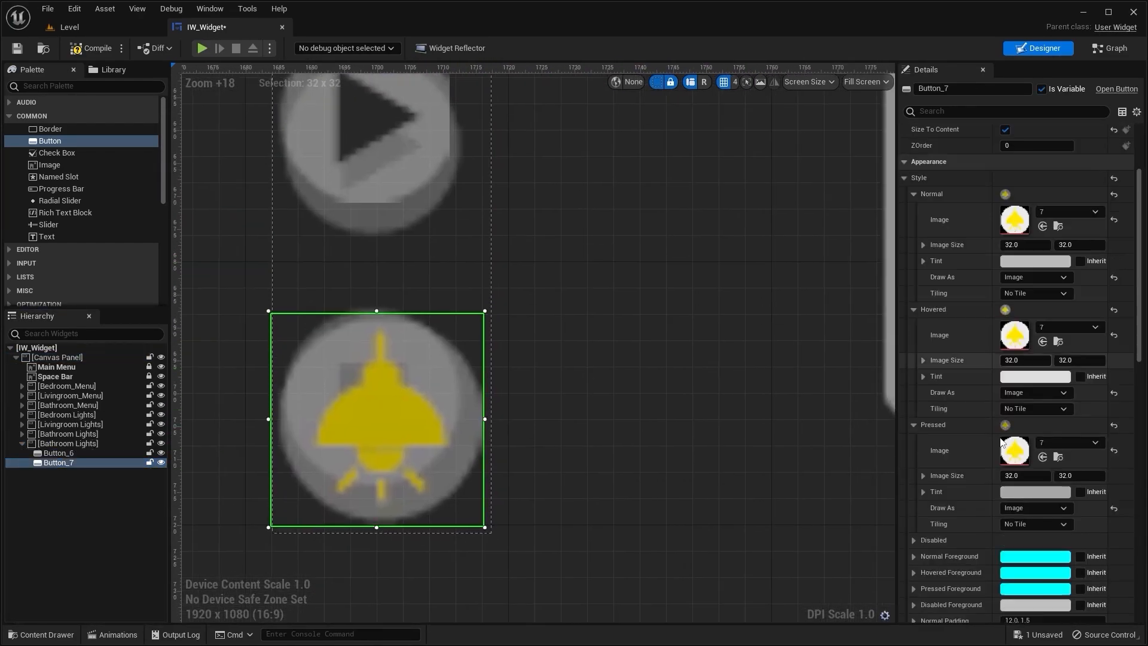
key("ctrl+space")
scroll(724, 283, "up", 2)
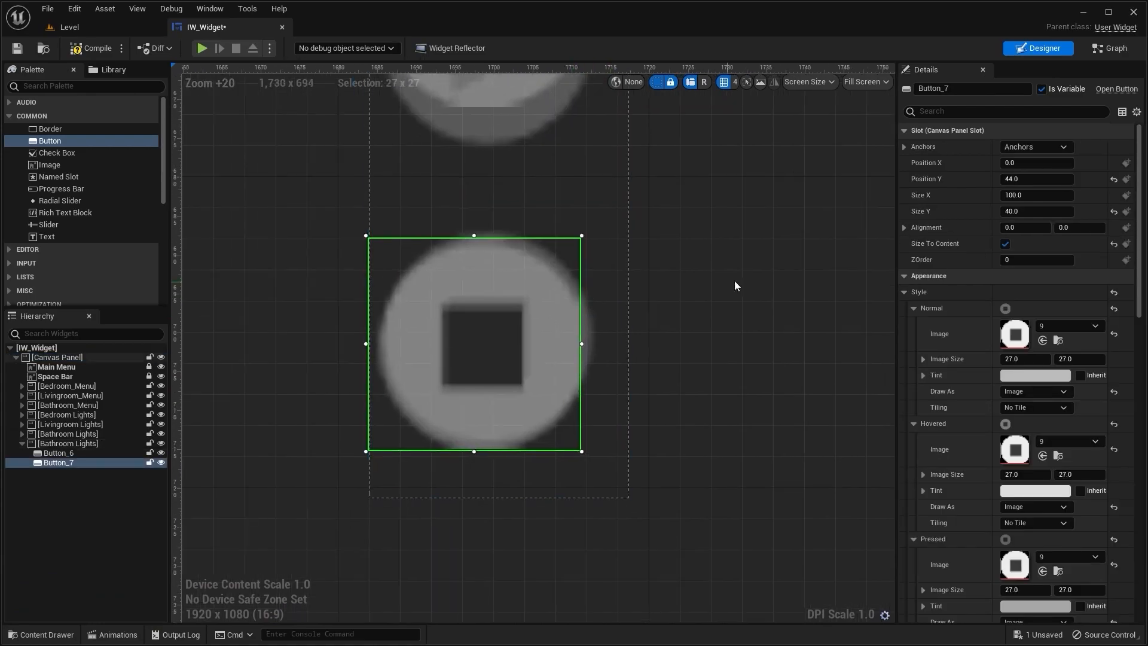
Place a single-button duplicate of the panel over the faucet's drop icon at X 1684, Y 828, and assign texture 10 to its button
scroll(566, 402, "down", 5)
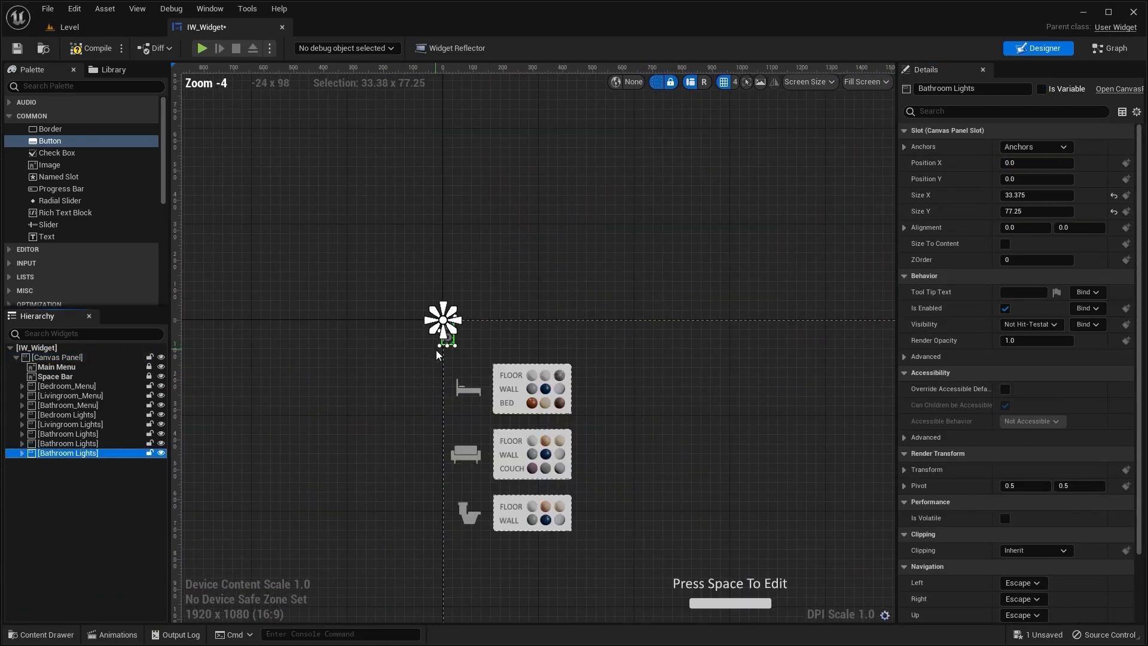
scroll(415, 320, "up", 5)
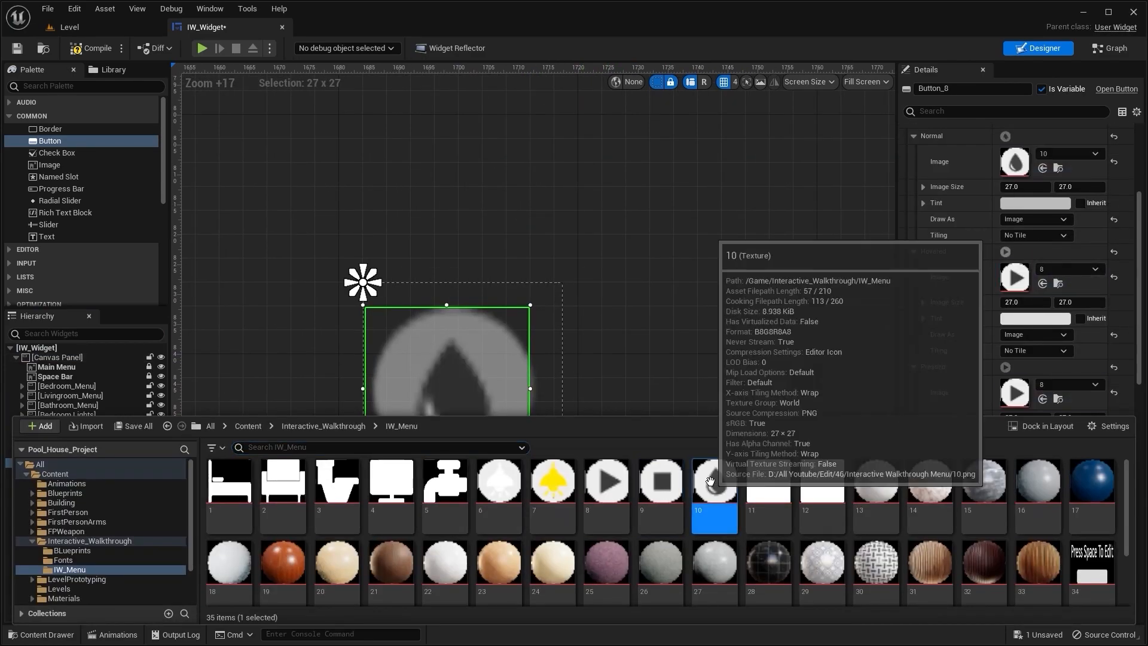
scroll(494, 443, "up", 3)
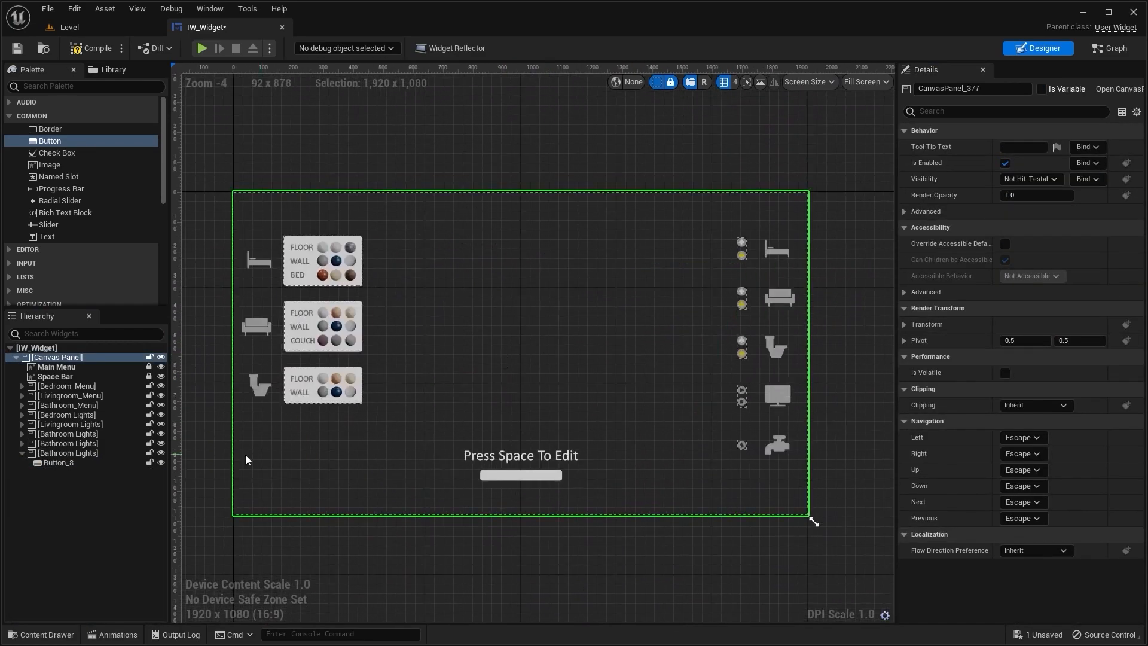
Rename the faucet button panel as Faucet Sim and the TV button panel as TV Switch
double_click(68, 453)
type("Fau")
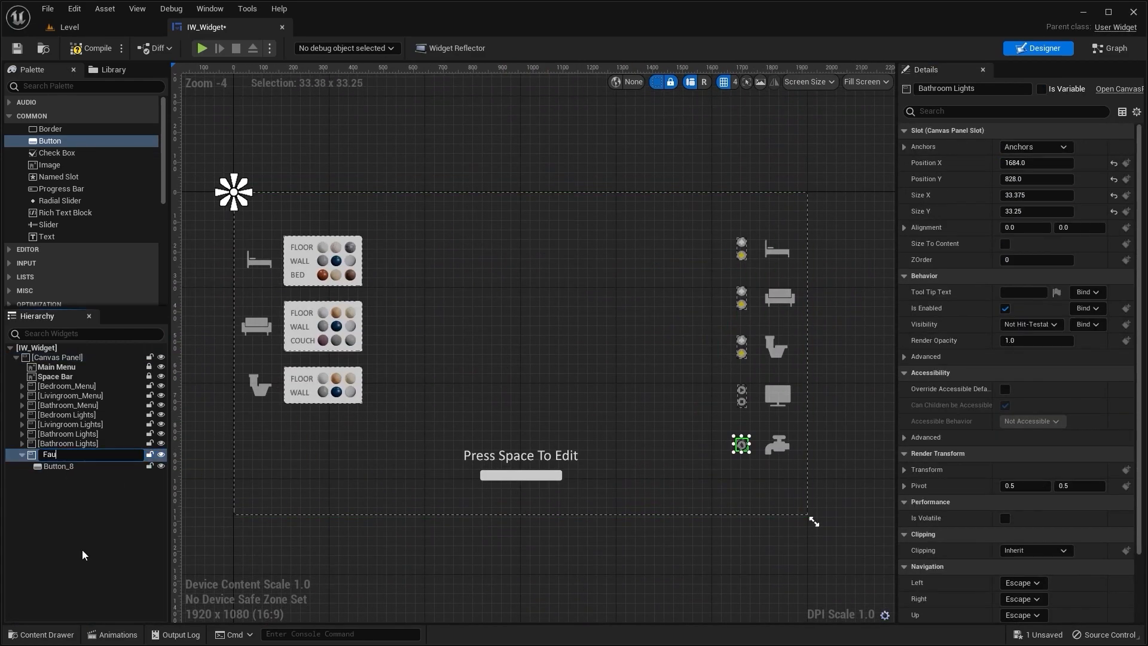
type("cet Sim")
key("Return")
double_click(68, 443)
type("TV Switch")
key("Return")
left_click(91, 485)
right_click_drag(457, 351, 451, 339)
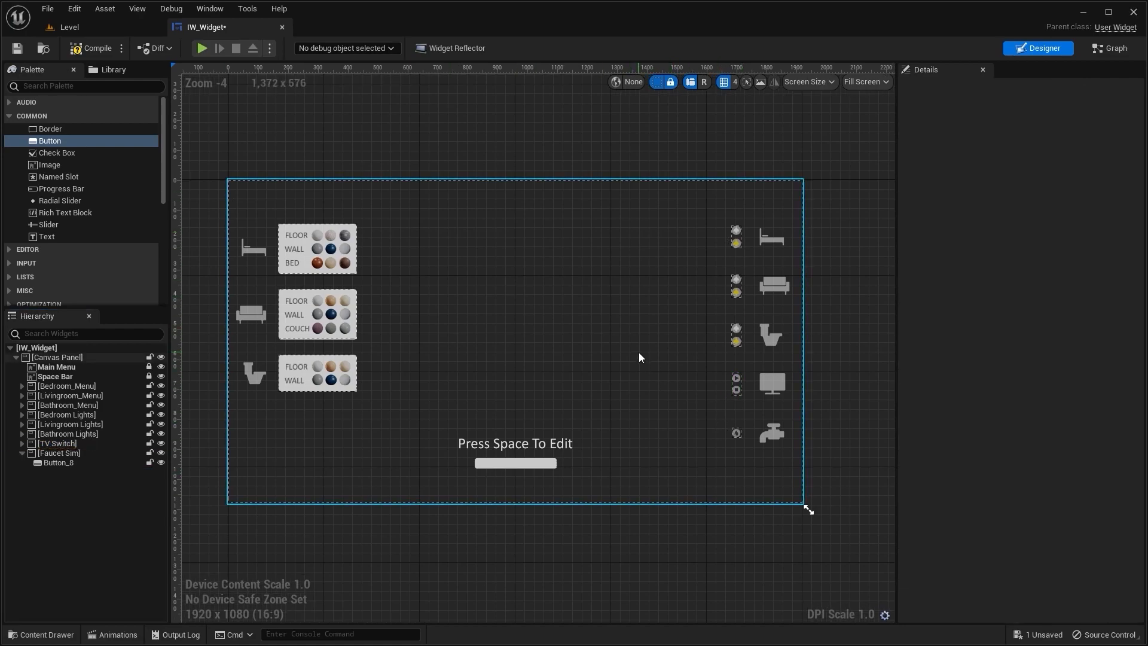
right_click_drag(537, 302, 555, 316)
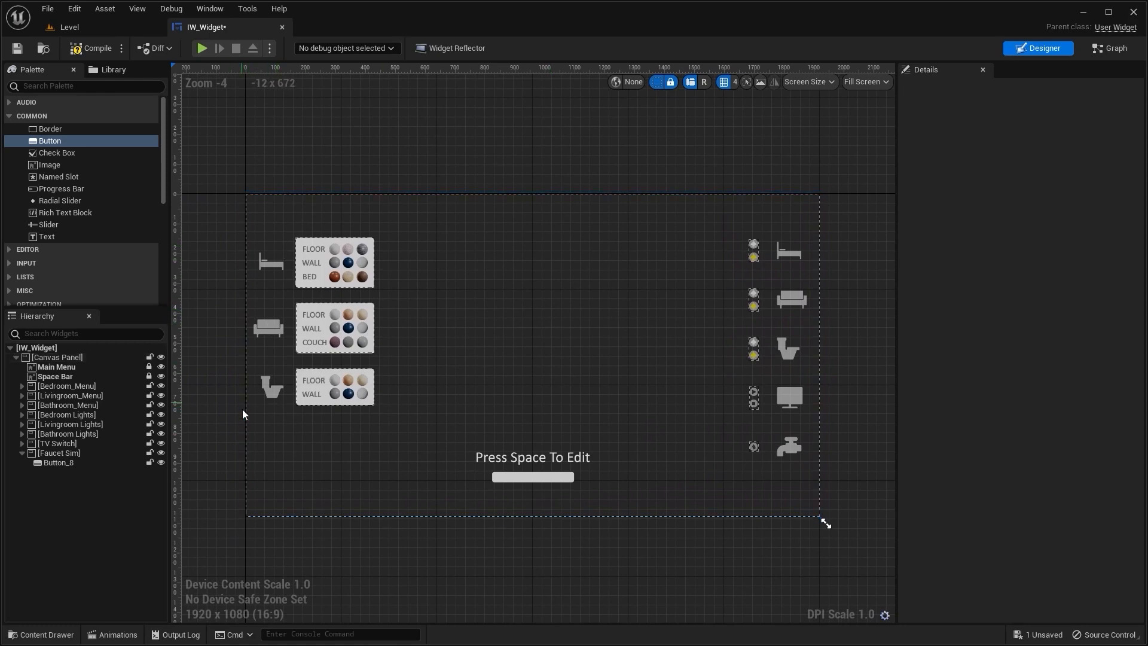
right_click_drag(242, 407, 217, 387)
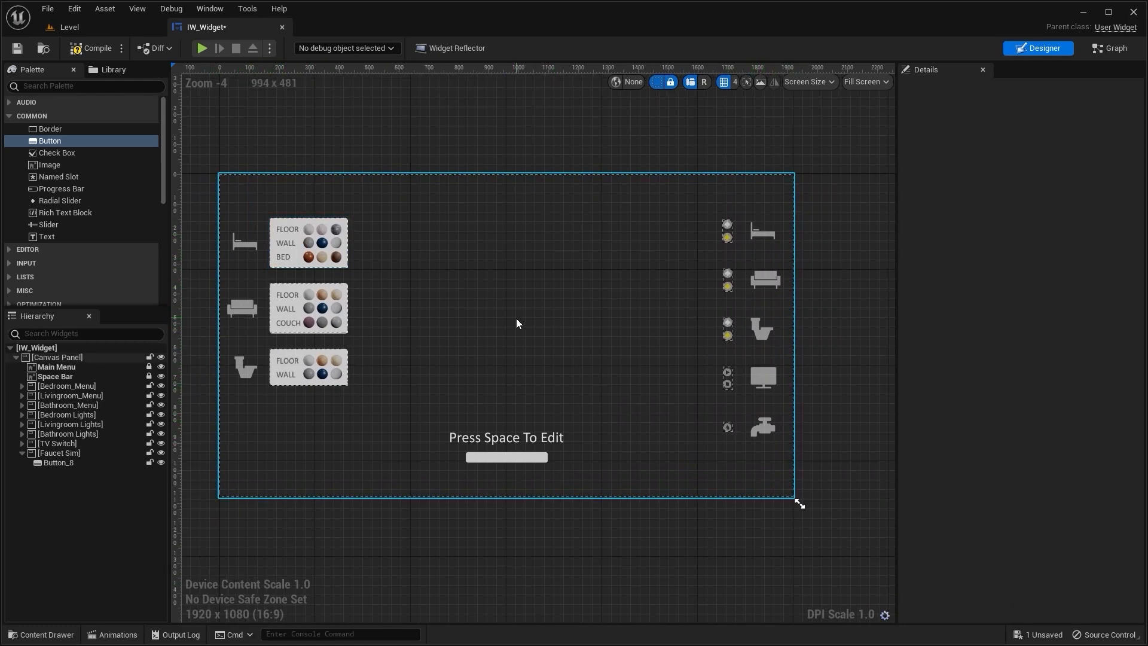
Add a new canvas panel to the empty middle area of the layout at about X 836, Y 428
scroll(249, 249, "down", 1)
scroll(65, 193, "down", 5)
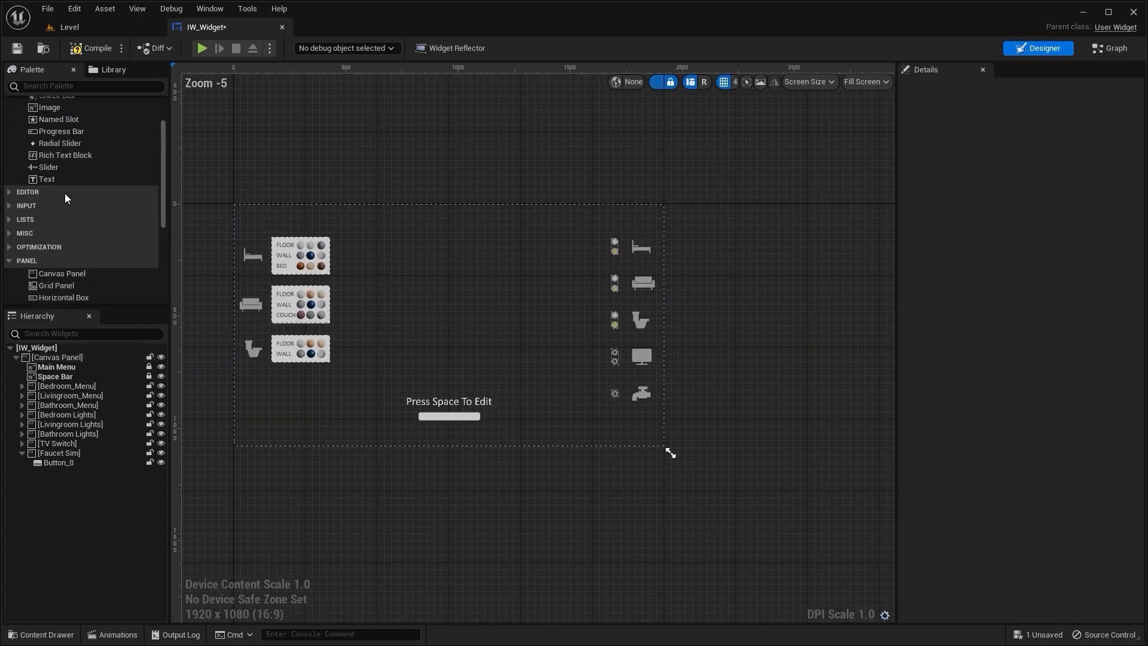
left_click_drag(74, 201, 421, 300)
scroll(421, 305, "up", 4)
scroll(561, 392, "down", 1)
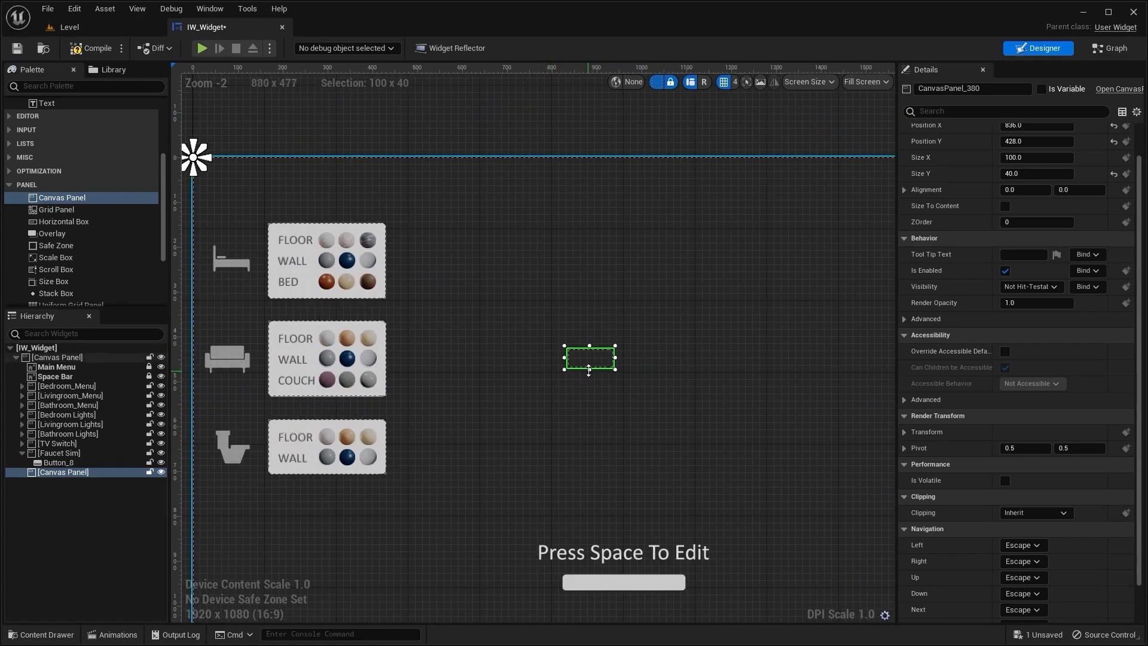
Stretch the new canvas panel across all menus and icons to about 1870 by 809, starting at X 22, Y 102
scroll(610, 479, "down", 3)
scroll(591, 400, "up", 1)
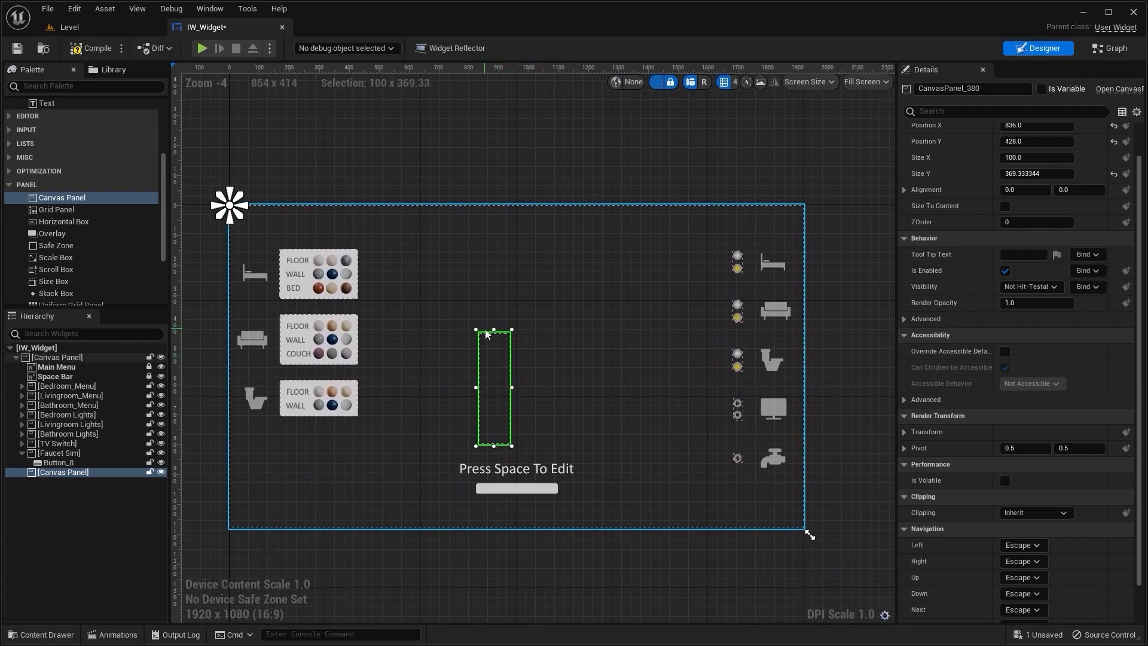
left_click_drag(512, 338, 644, 337)
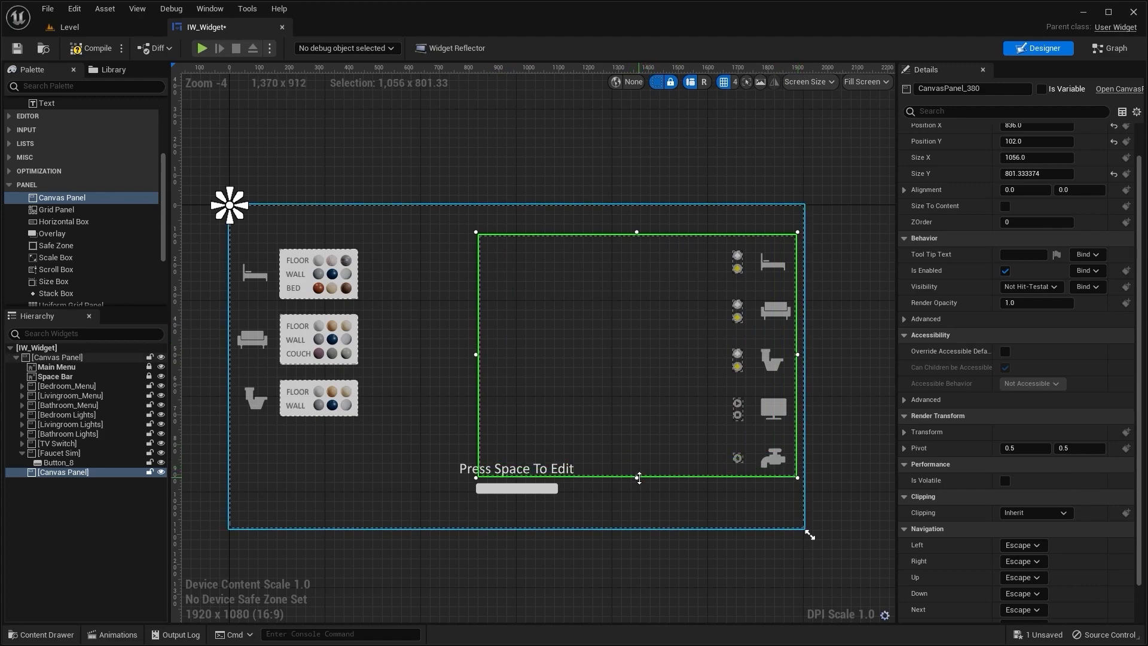
mouse_move(562, 392)
right_mouse_down()
mouse_move(666, 402)
mouse_move(574, 395)
right_mouse_up()
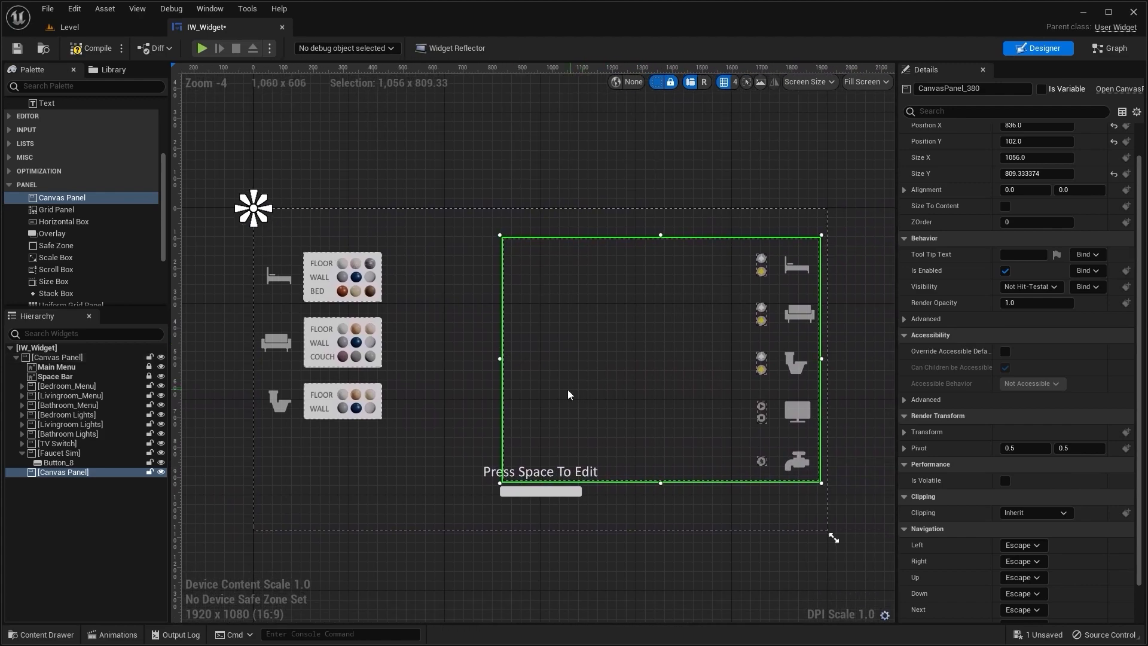
left_click_drag(499, 358, 257, 367)
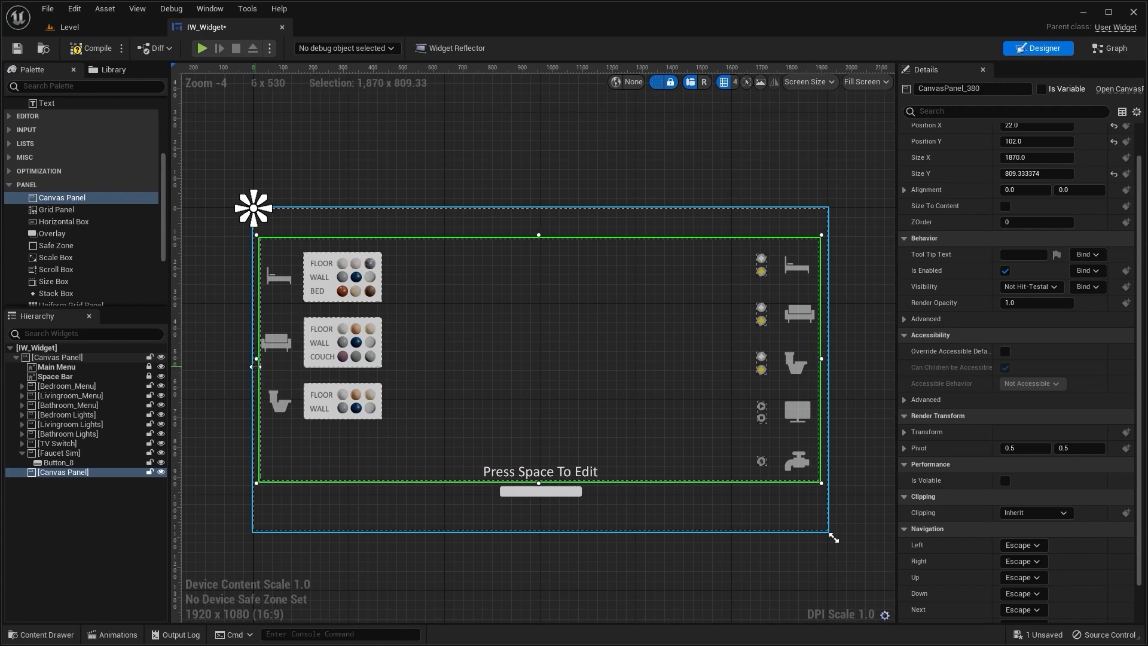
scroll(610, 384, "up", 2)
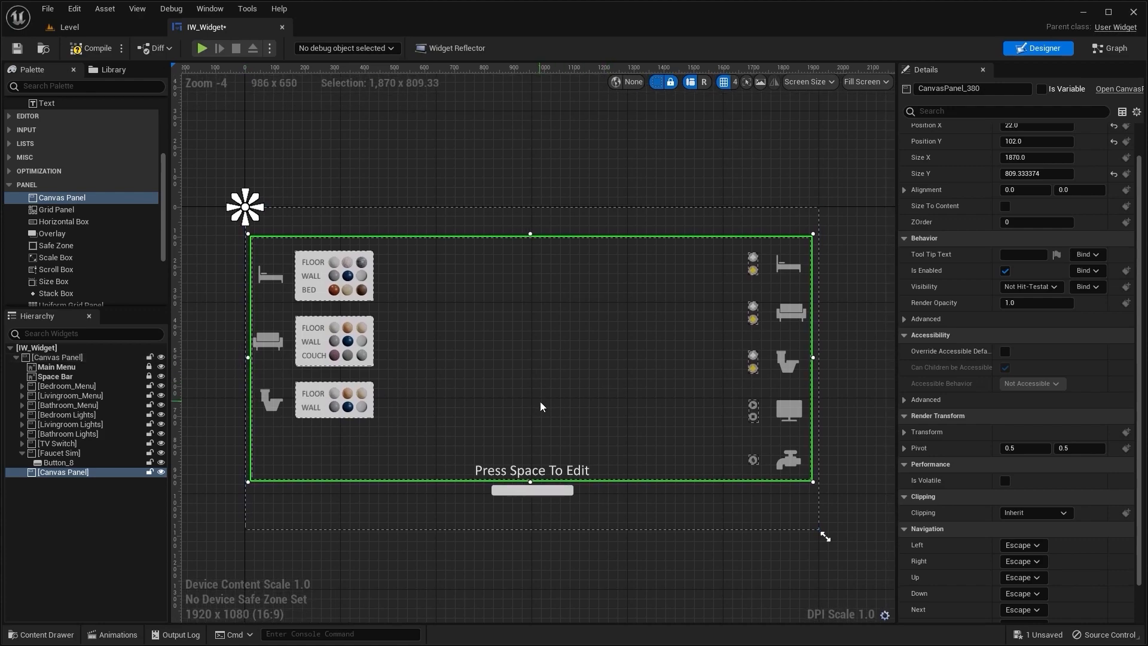
right_click_drag(454, 359, 553, 390)
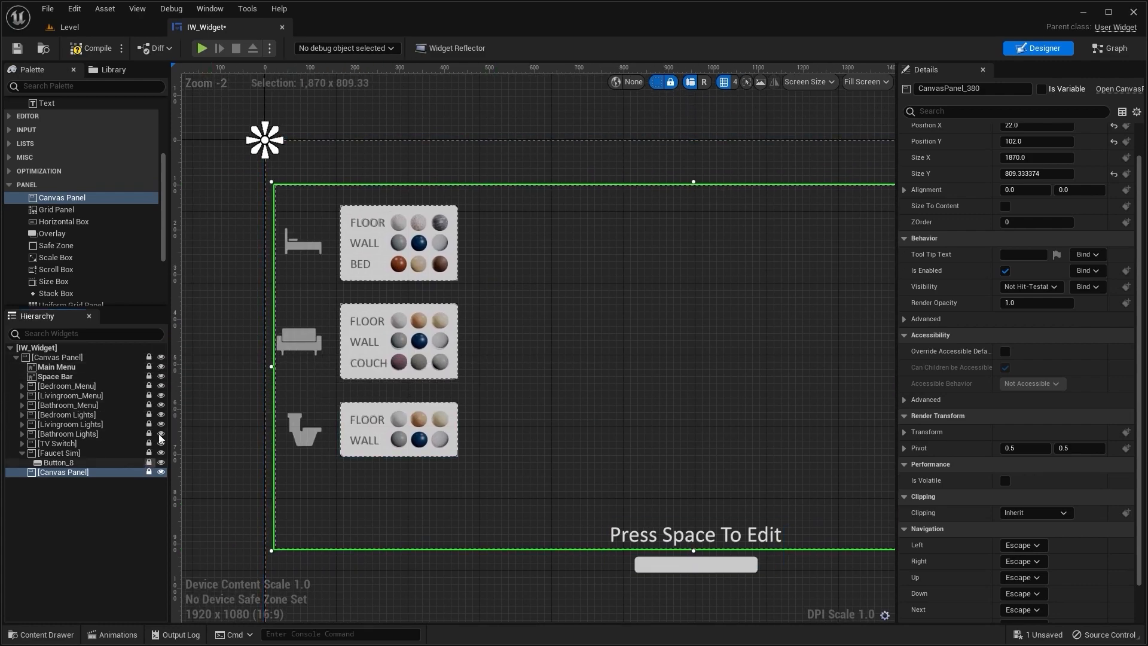
Lock all the existing menu, lights, TV and faucet widgets, keeping only the root and new canvas panels unlocked
left_click(149, 358)
left_click(148, 367)
left_click(149, 376)
left_click(149, 386)
left_click(148, 395)
left_click(149, 405)
left_click(149, 414)
left_click(149, 424)
left_click(149, 434)
left_click(148, 444)
left_click(149, 453)
left_click(149, 462)
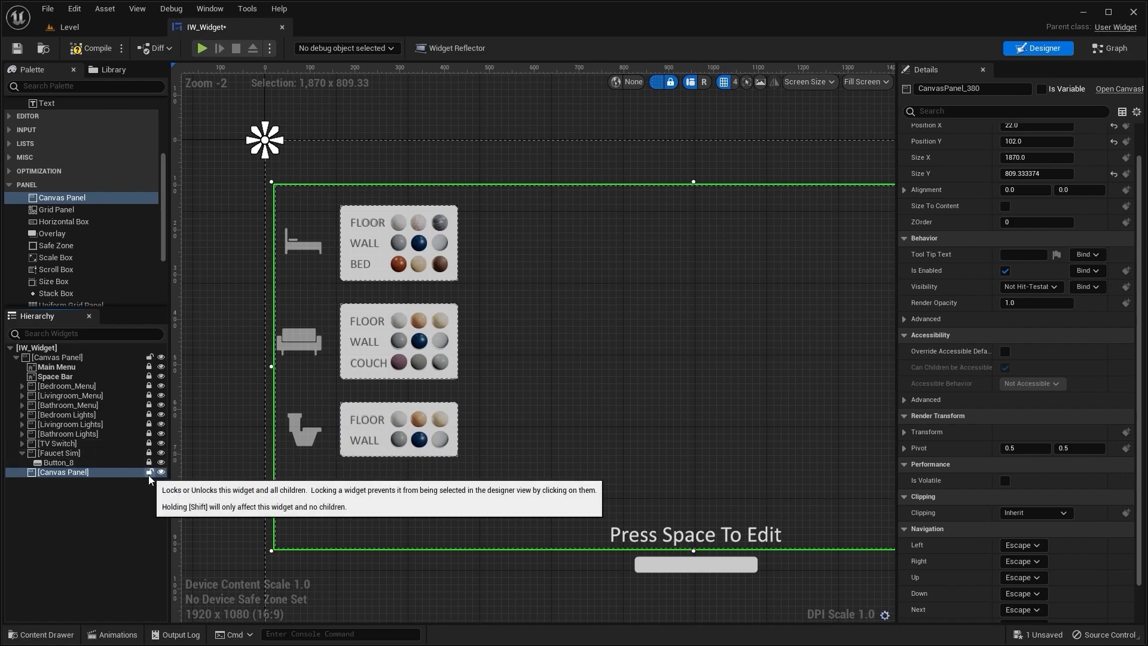
Add a button inside the new canvas panel at about X 612, Y 260, and open the IW_Menu texture folder
right_click_drag(474, 347, 626, 401)
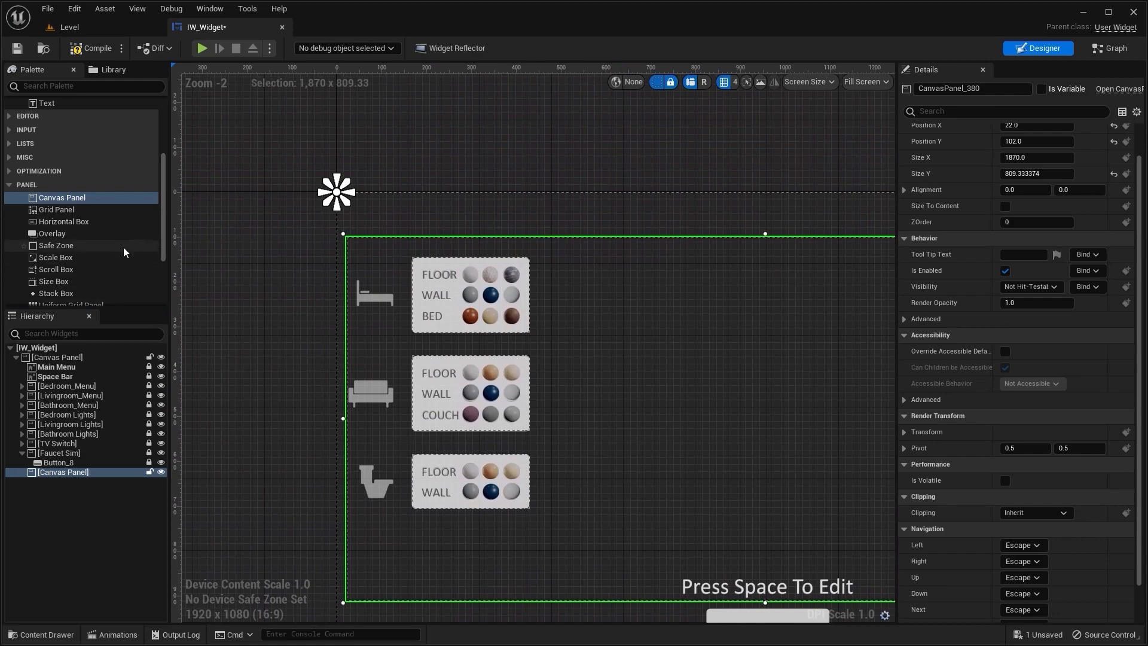
scroll(126, 255, "down", 3)
scroll(78, 227, "up", 5)
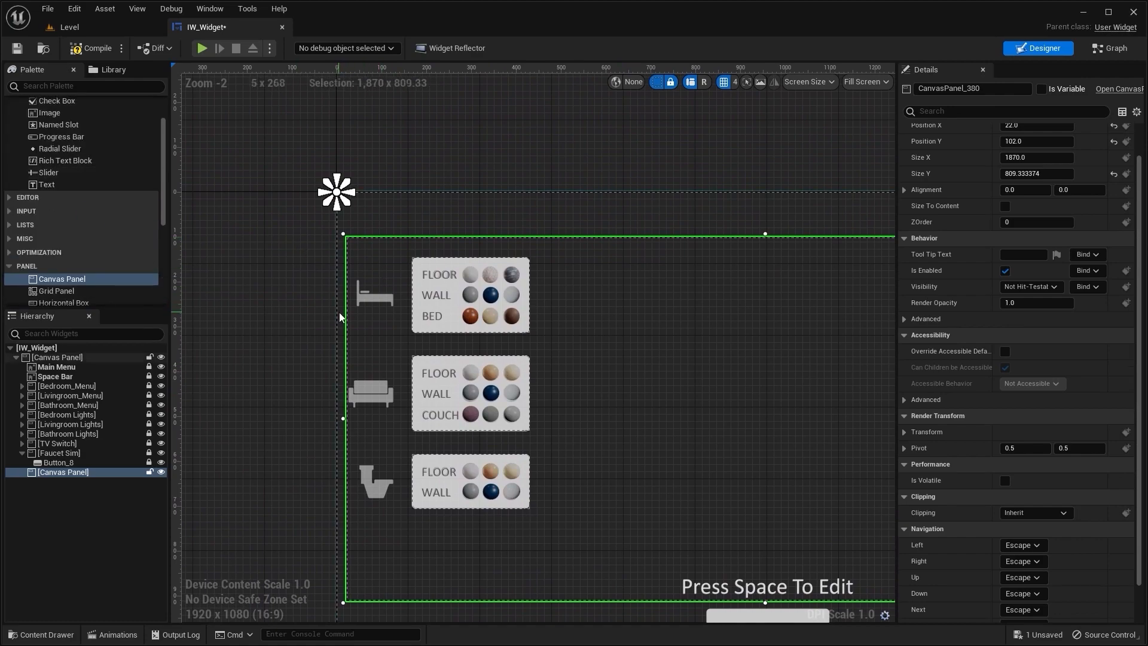
scroll(120, 161, "up", 2)
left_click(53, 141)
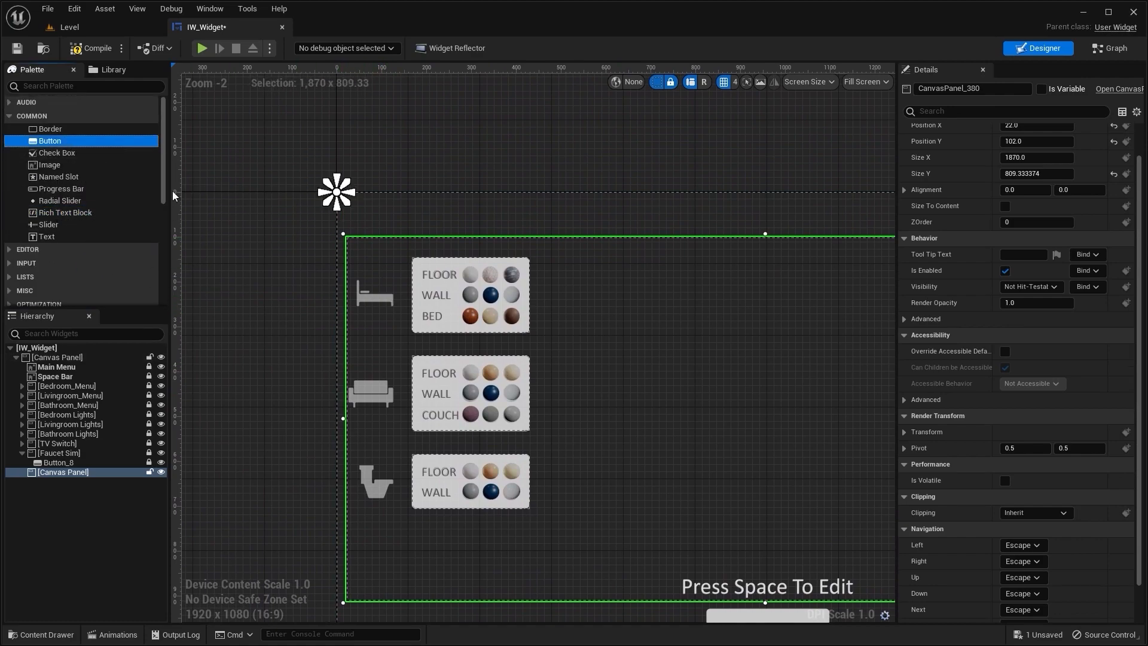
left_click_drag(622, 360, 623, 361)
right_click_drag(733, 395, 567, 228)
key("ctrl+space")
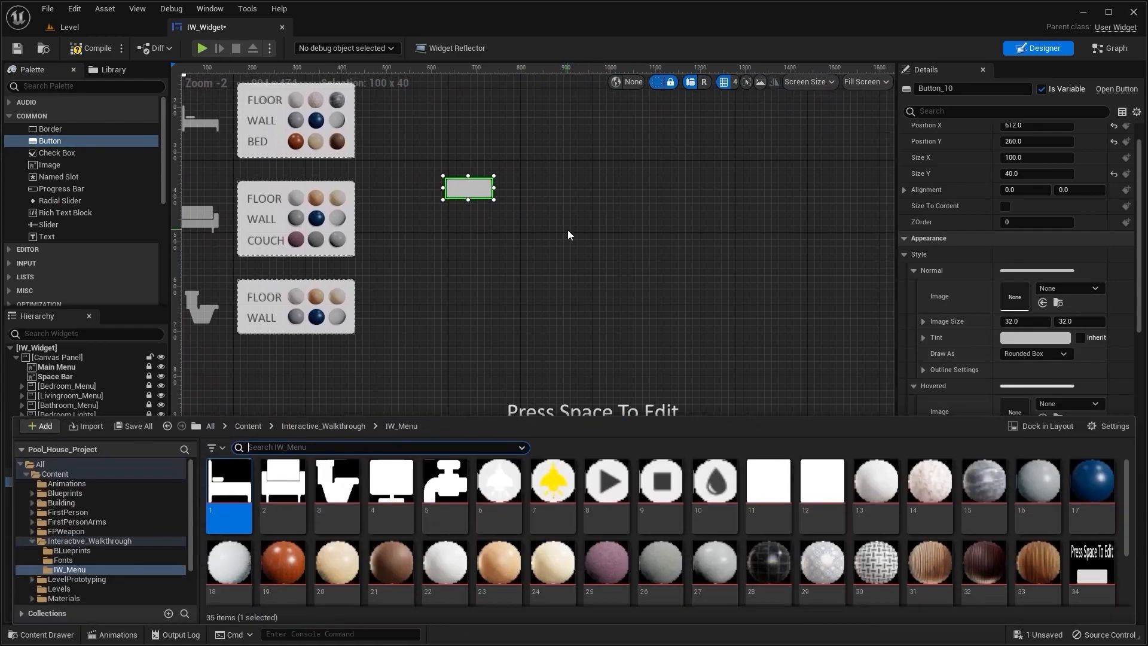
Assign bed texture 1 as the Normal, Hovered and Pressed images of the new button
left_click_drag(229, 484, 1027, 292)
scroll(1027, 291, "down", 2)
left_click_drag(230, 485, 1054, 279)
scroll(1054, 280, "down", 2)
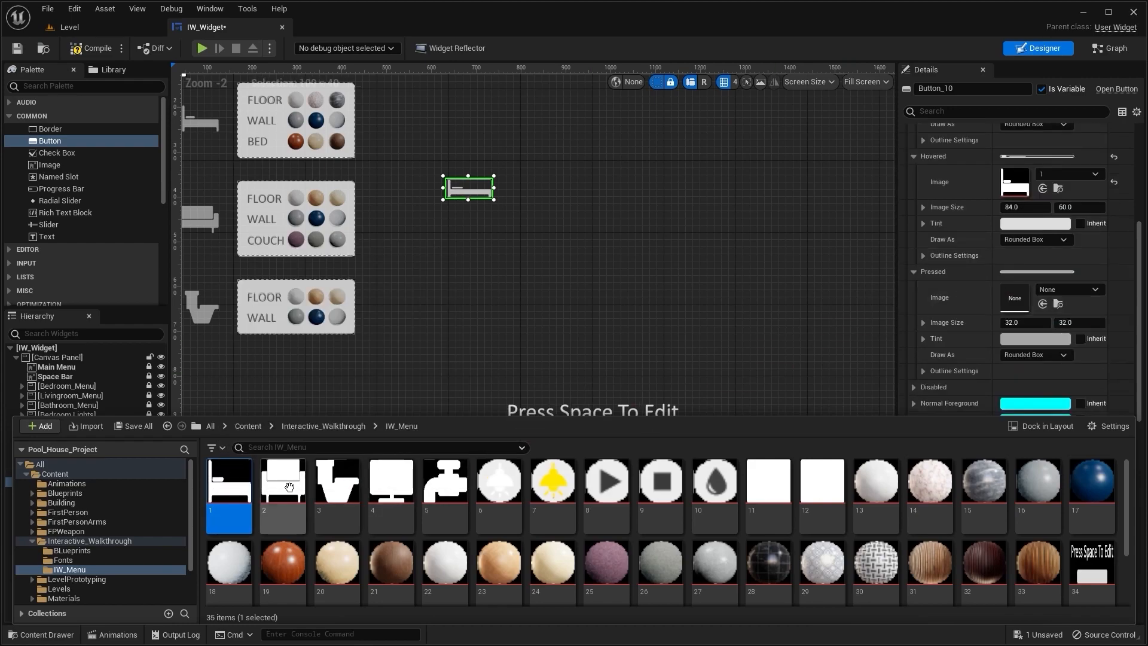
left_click_drag(286, 482, 1016, 299)
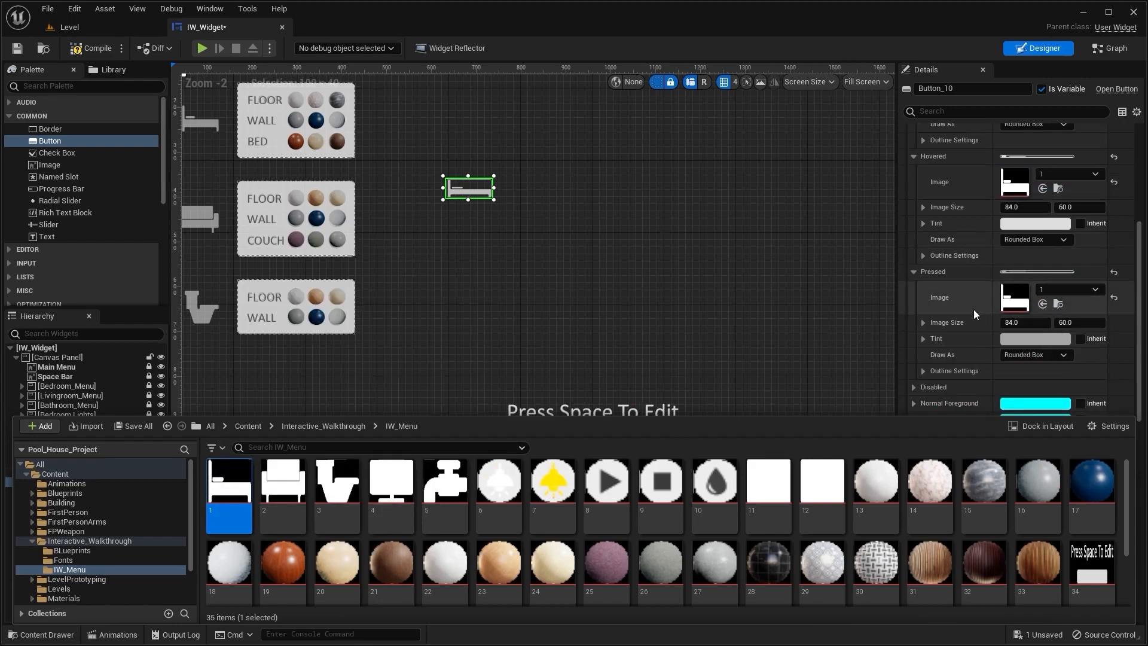
Set the bed button's Draw As to Image for Normal and Pressed and Border for Hovered, and enable Size To Content
left_click(1031, 357)
left_click(1027, 394)
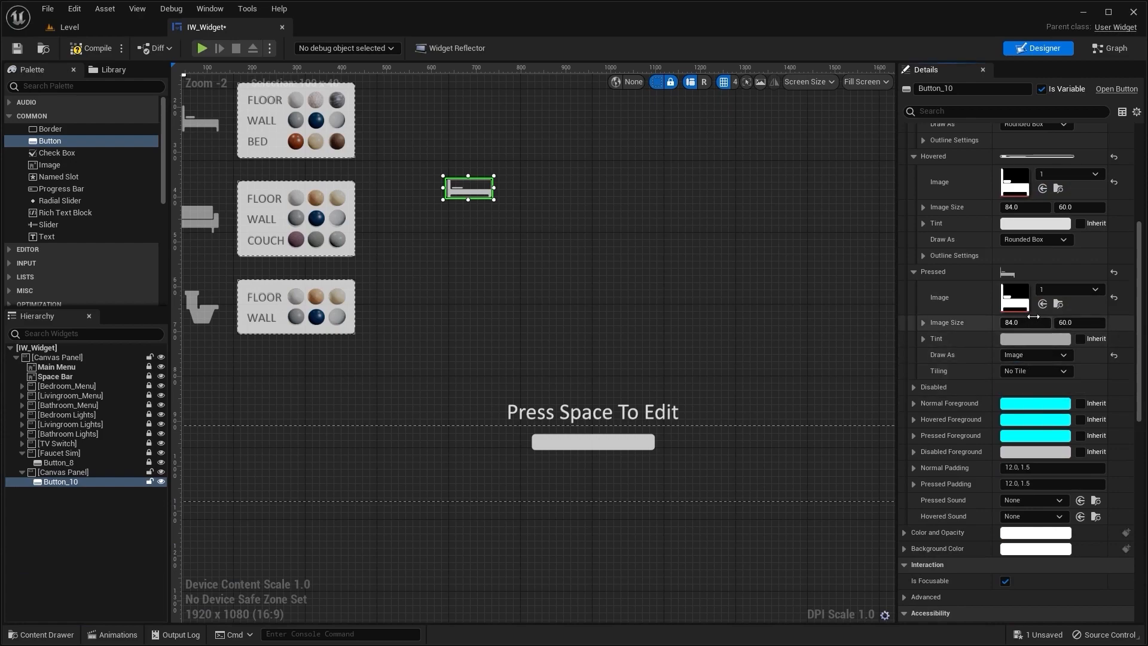
left_click(1034, 240)
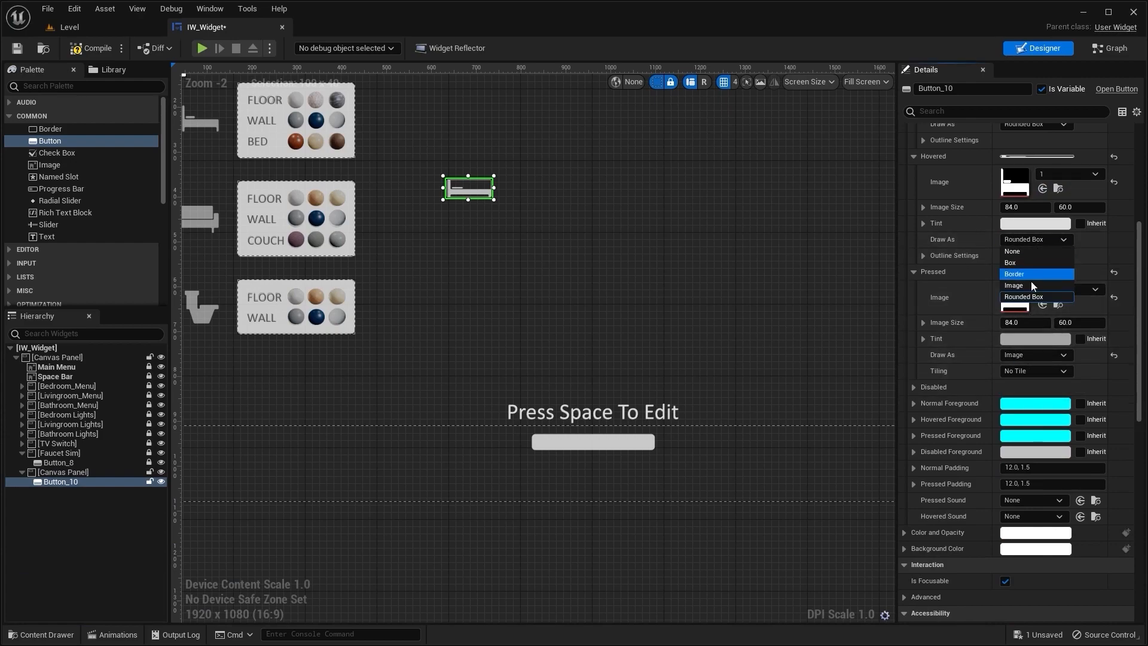
left_click(1038, 278)
scroll(1038, 279, "up", 4)
left_click(1025, 202)
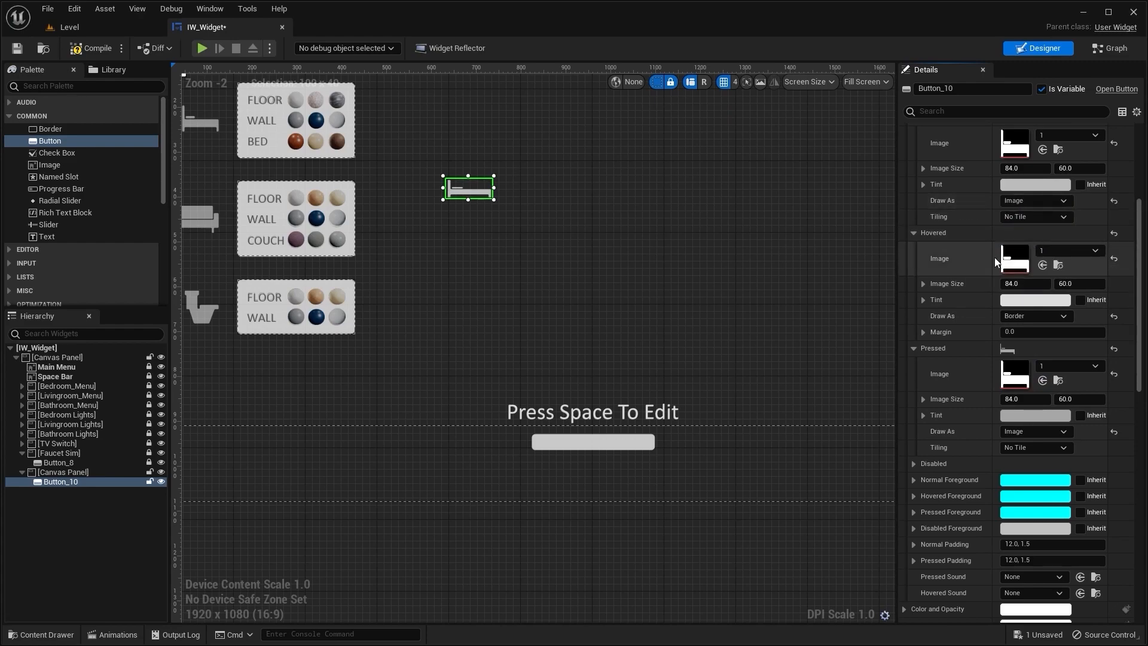
scroll(993, 257, "up", 5)
left_click(1005, 244)
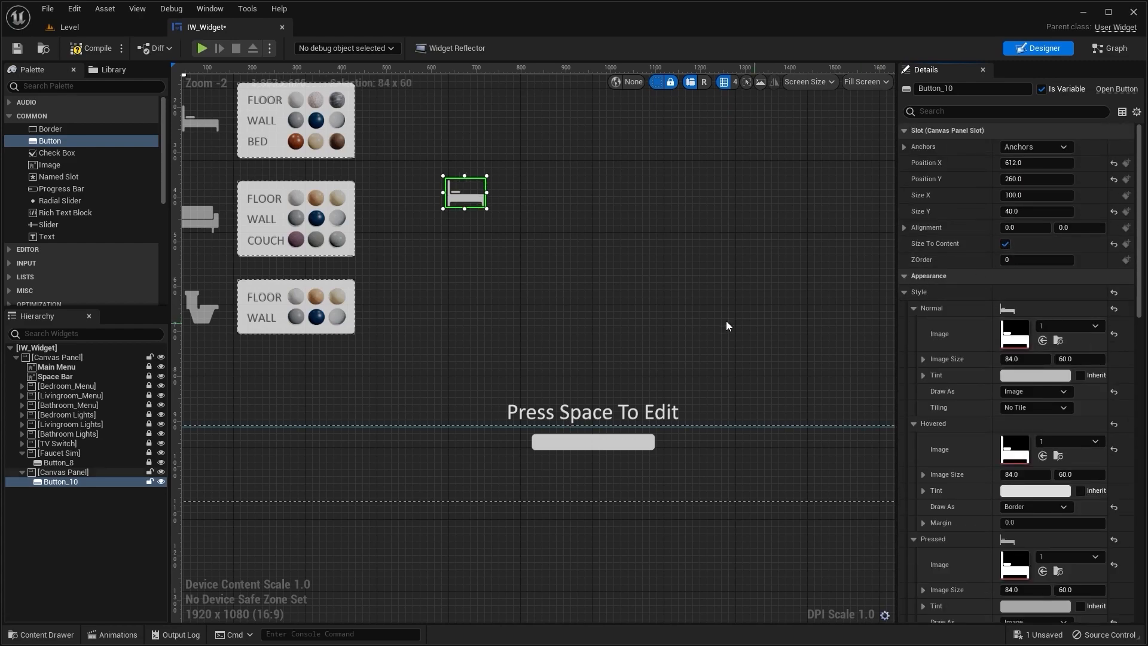
Move the bed button onto the background bed icon beside the bedroom menu, at X 20, Y 92
right_click_drag(599, 258, 770, 410)
left_click_drag(644, 358, 432, 313)
scroll(377, 294, "up", 11)
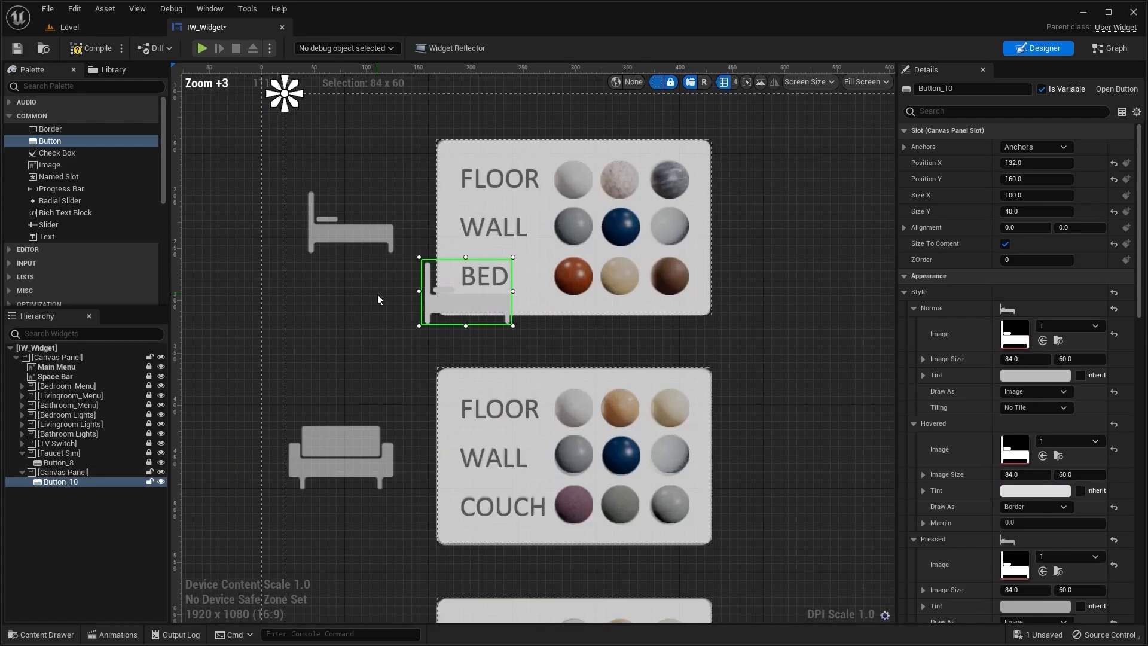
left_click_drag(655, 465, 458, 349)
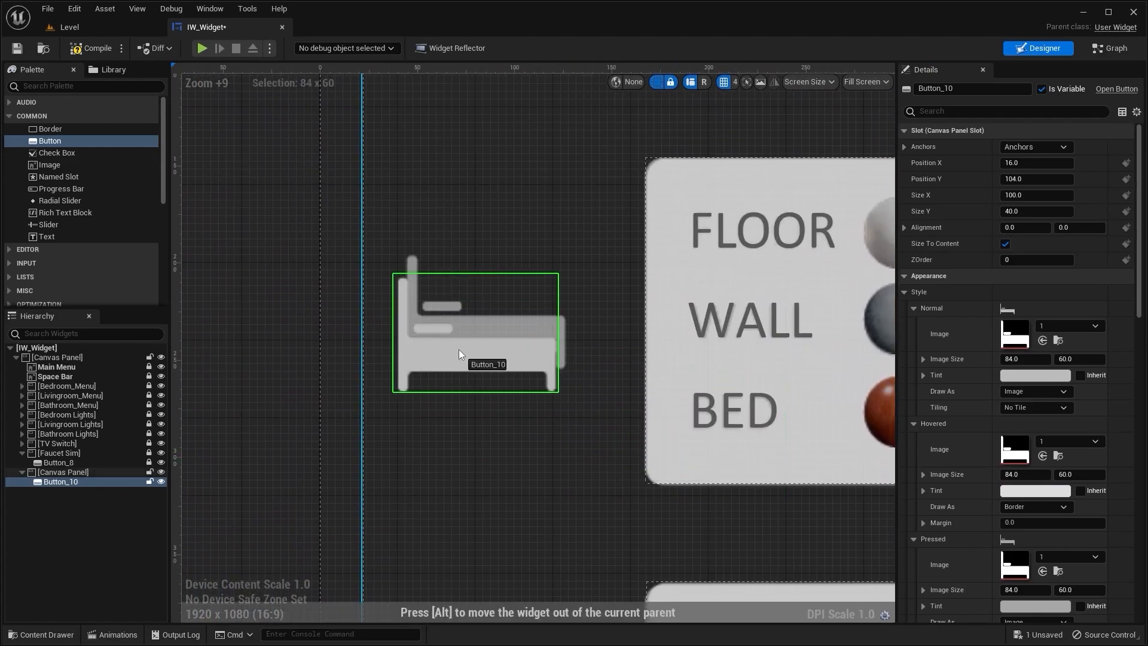
scroll(458, 349, "up", 6)
right_click_drag(458, 336, 514, 396)
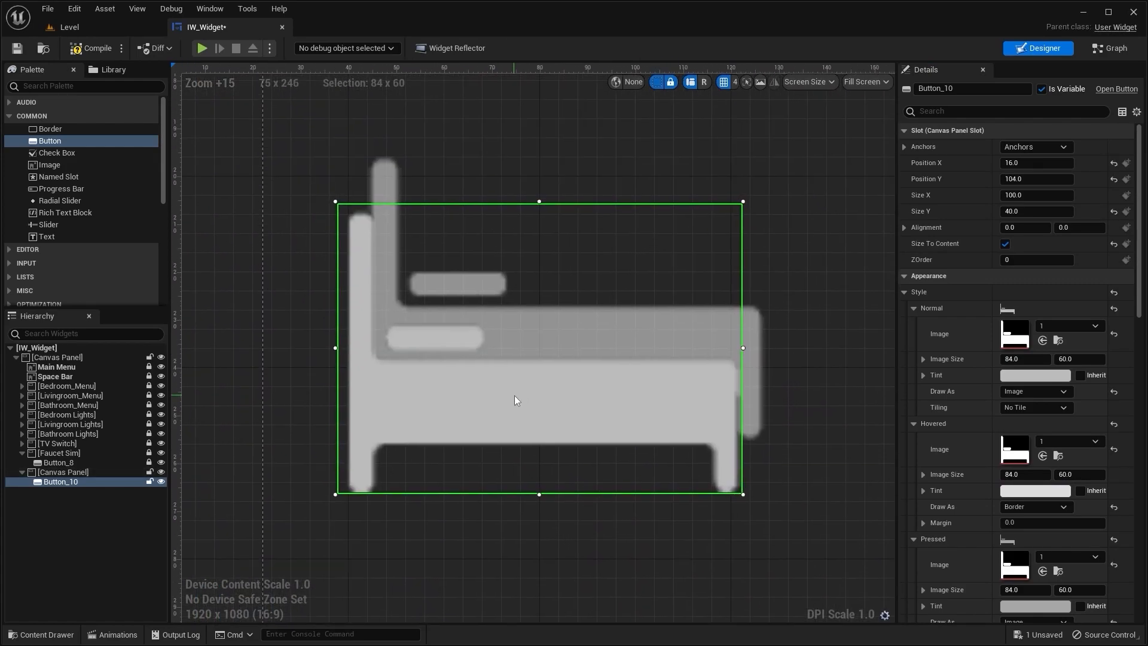
left_click_drag(493, 422, 497, 360)
scroll(517, 400, "up", 3)
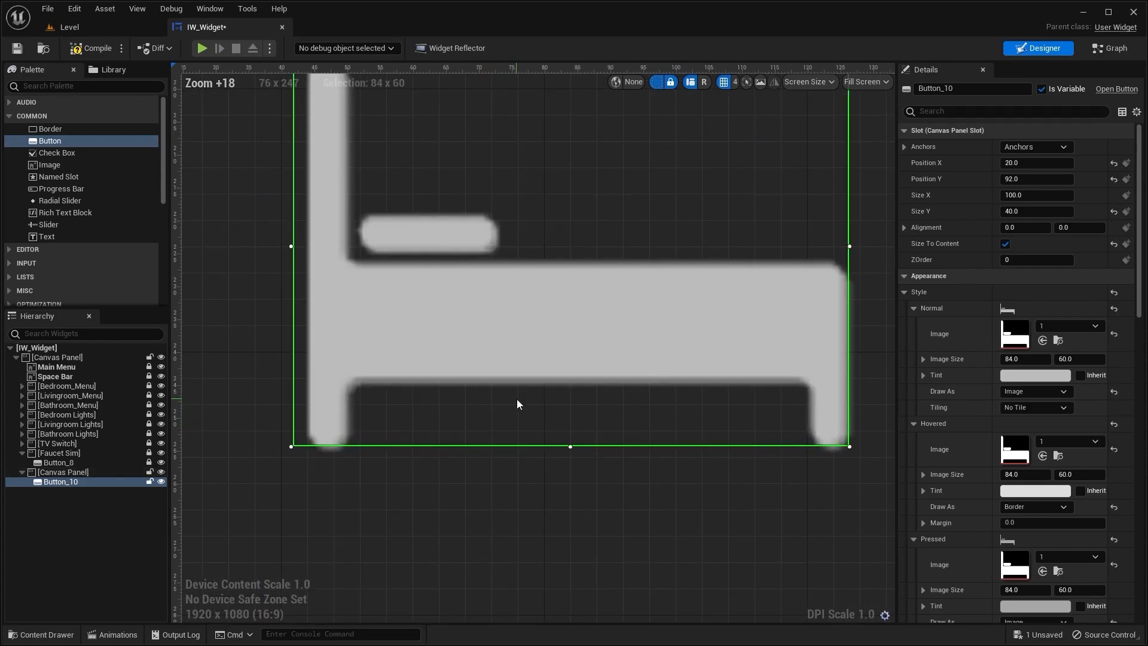
left_click(477, 482)
scroll(477, 482, "down", 10)
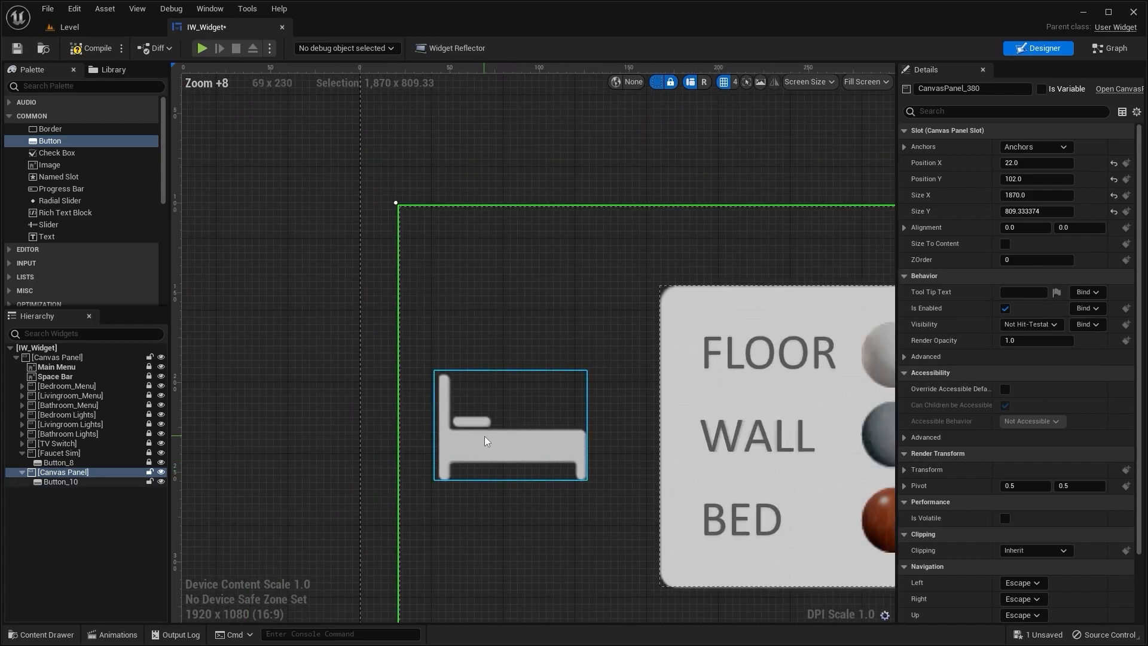
Duplicate the bed button and place the copy over the background couch icon at about X 24, Y 316
left_click(484, 441)
scroll(487, 442, "down", 9)
right_click_drag(581, 499, 499, 244)
scroll(493, 332, "up", 3)
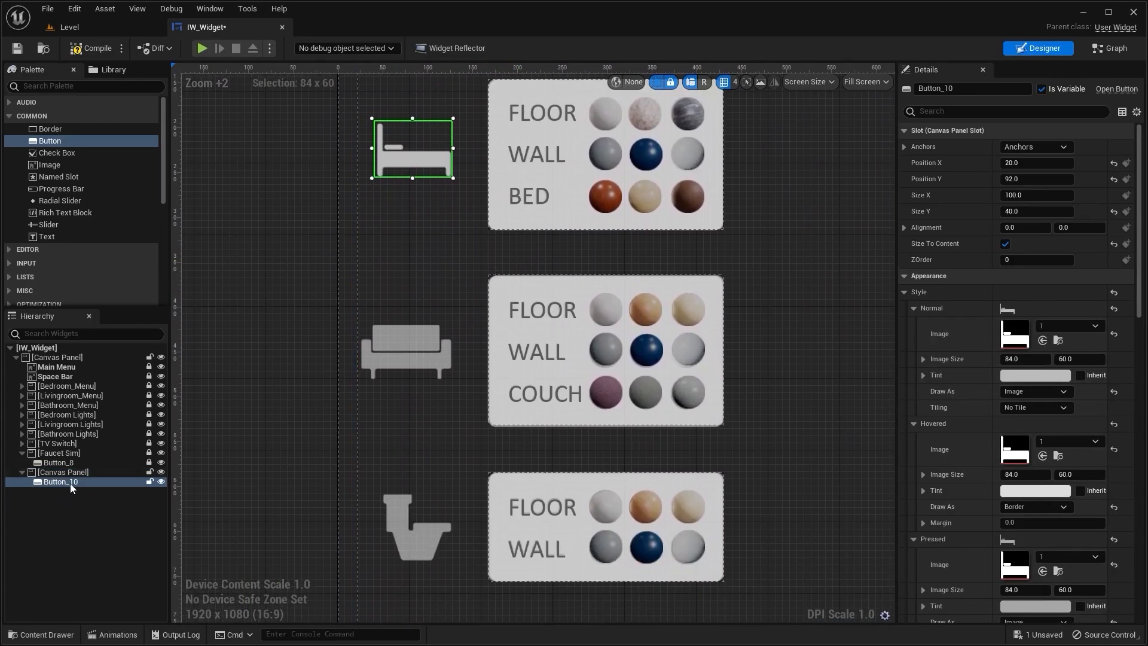
key("ctrl+d")
right_click_drag(342, 326, 375, 408)
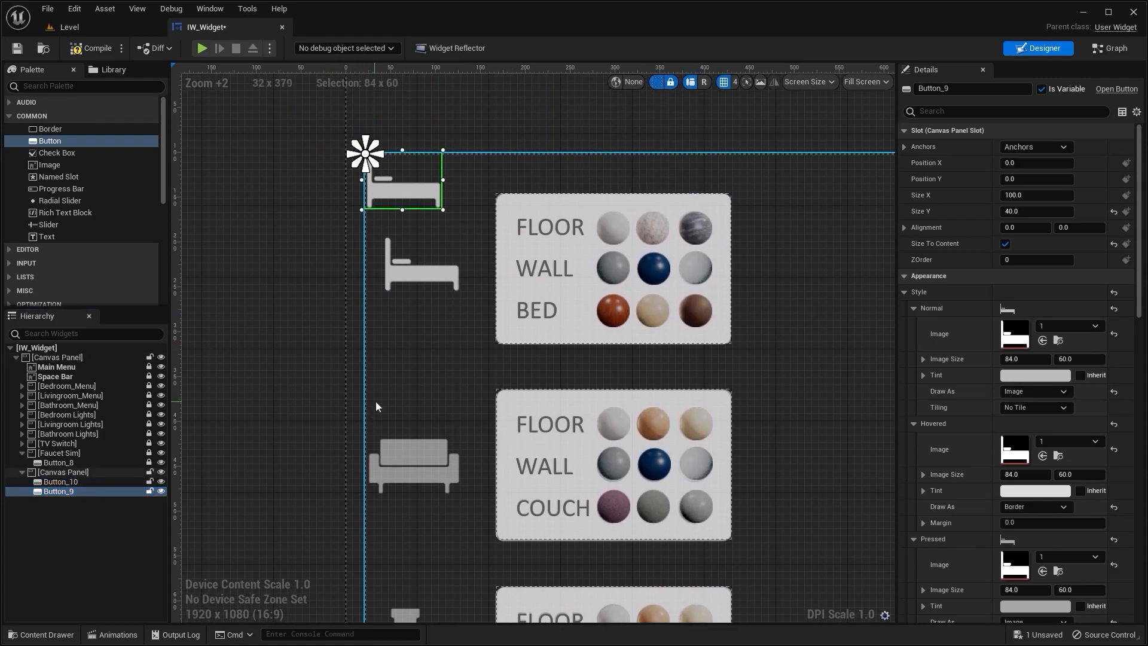
left_click_drag(406, 198, 415, 472)
scroll(415, 473, "up", 8)
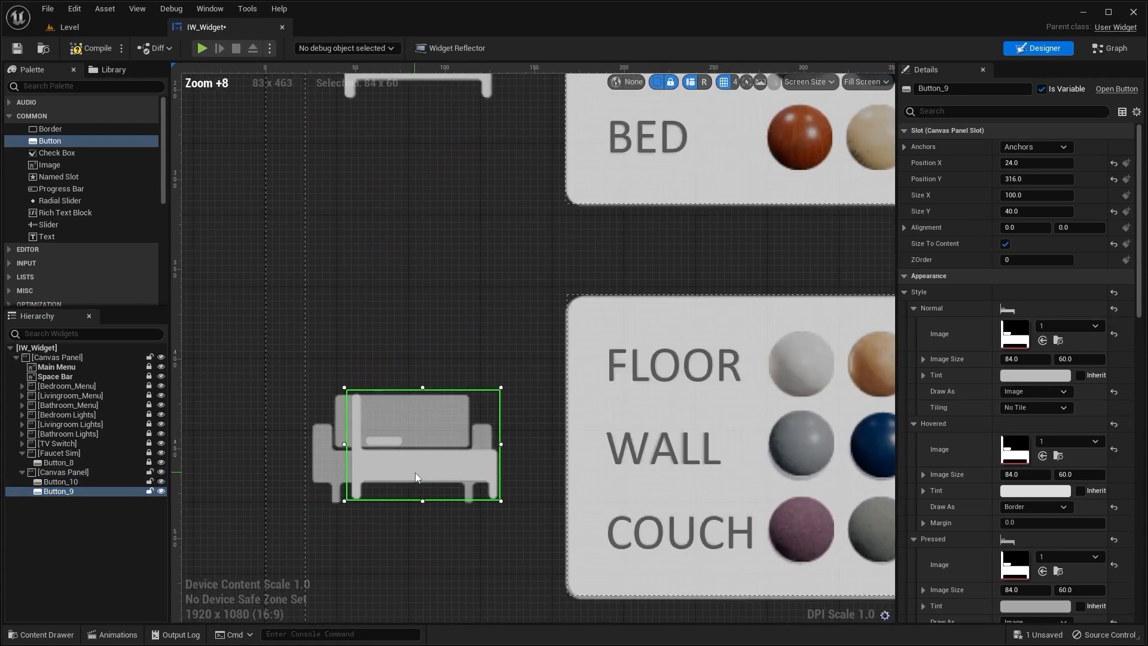
Replace the copy's Normal, Hovered and Pressed images with couch texture 2
scroll(392, 394, "down", 4)
right_click_drag(405, 409, 351, 348)
scroll(458, 391, "down", 2)
right_click_drag(577, 438, 491, 241)
key("ctrl+space")
scroll(980, 323, "down", 4)
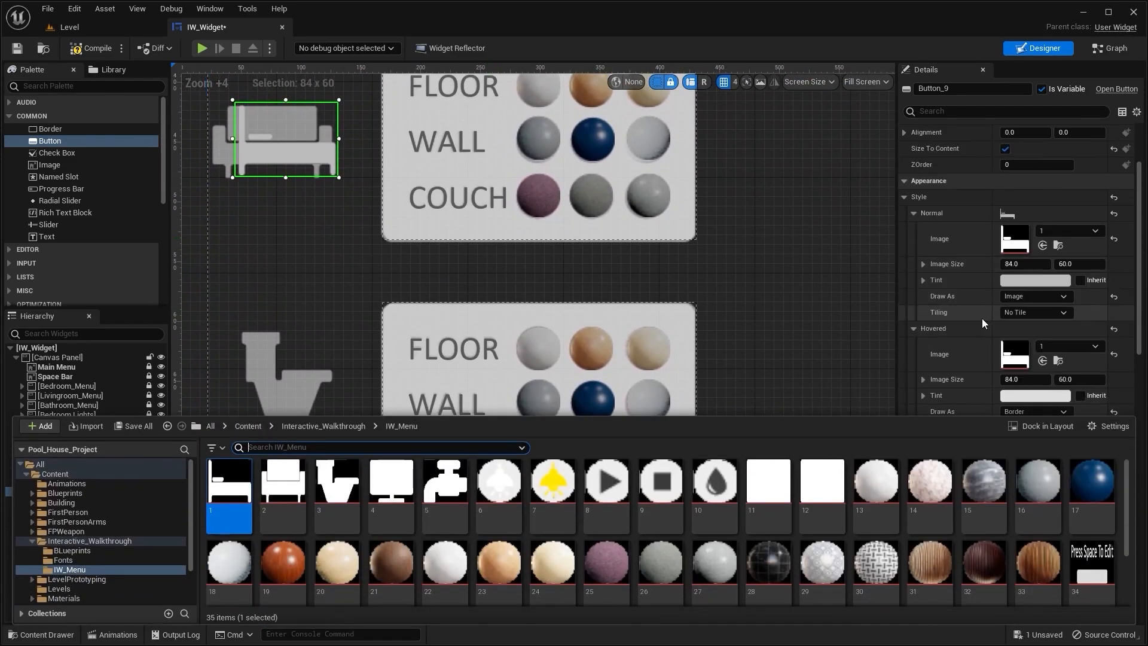
left_click_drag(282, 482, 1010, 163)
left_click_drag(271, 474, 1015, 278)
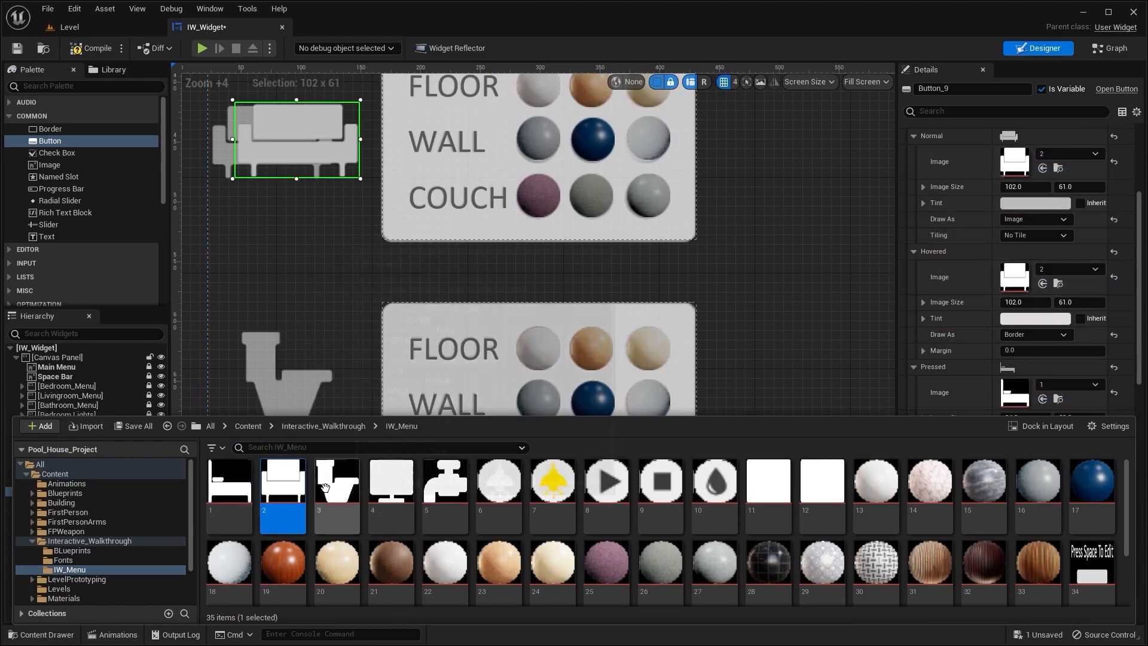
left_click_drag(281, 481, 1010, 391)
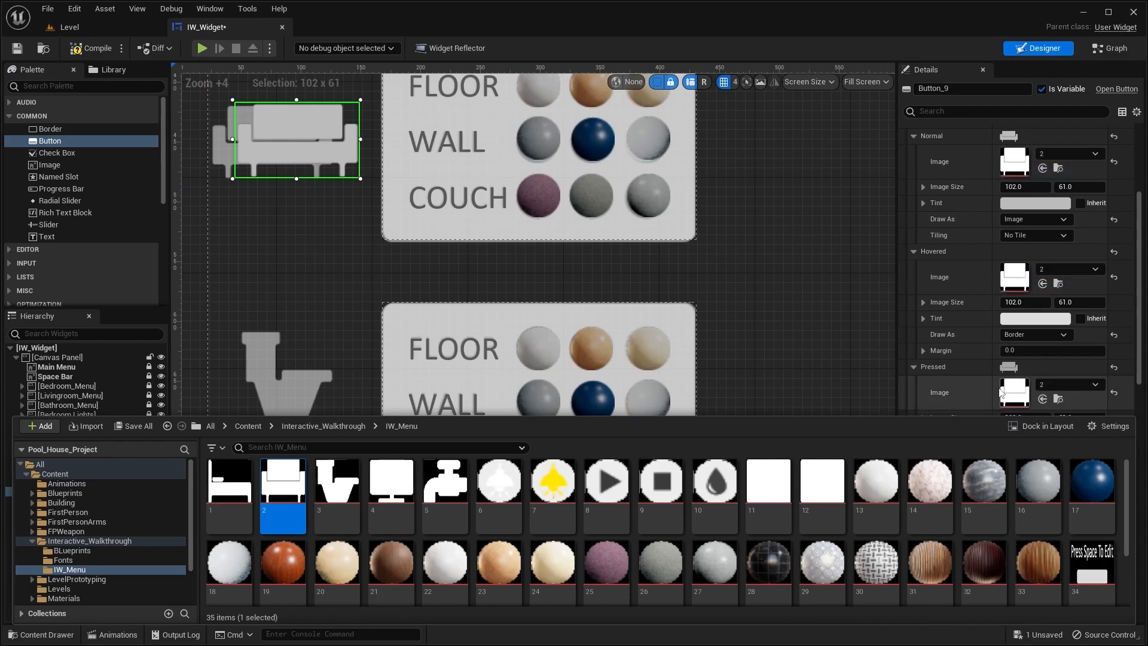
Try to move the couch button to a spot below the background couch icon, and undo the move
right_click_drag(334, 268, 481, 439)
left_click_drag(439, 370, 465, 432)
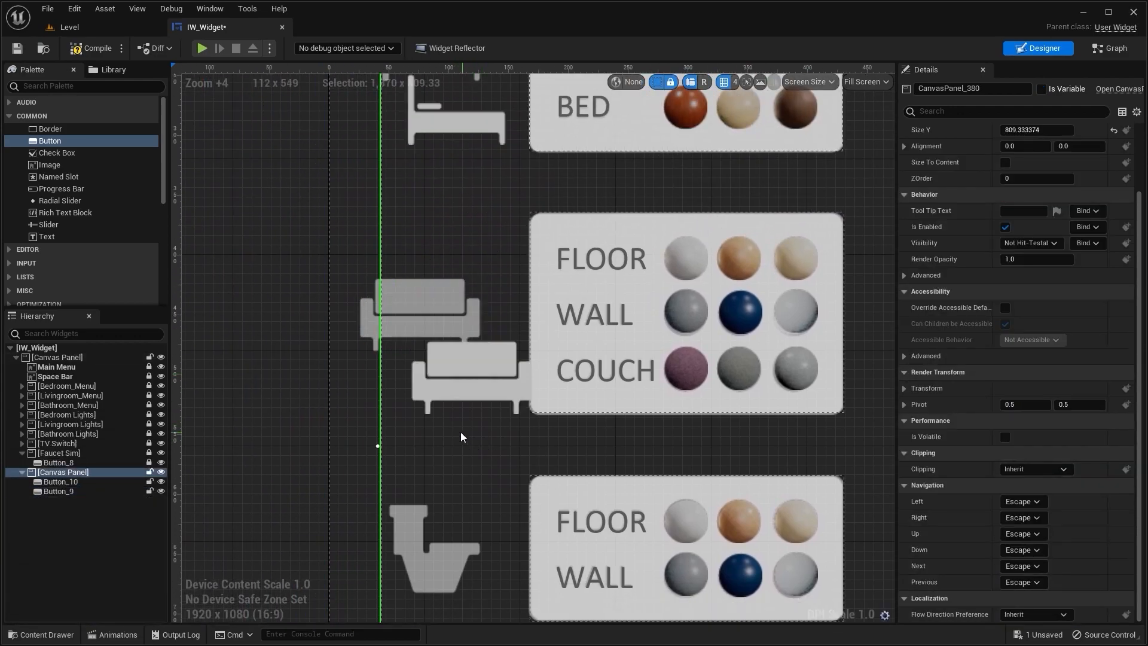
scroll(450, 418, "up", 4)
key("ctrl+z")
Align the couch button exactly over the background couch icon beside the living room menu, fine-tuning its Position Y
scroll(427, 395, "up", 4)
right_click_drag(415, 379, 495, 509)
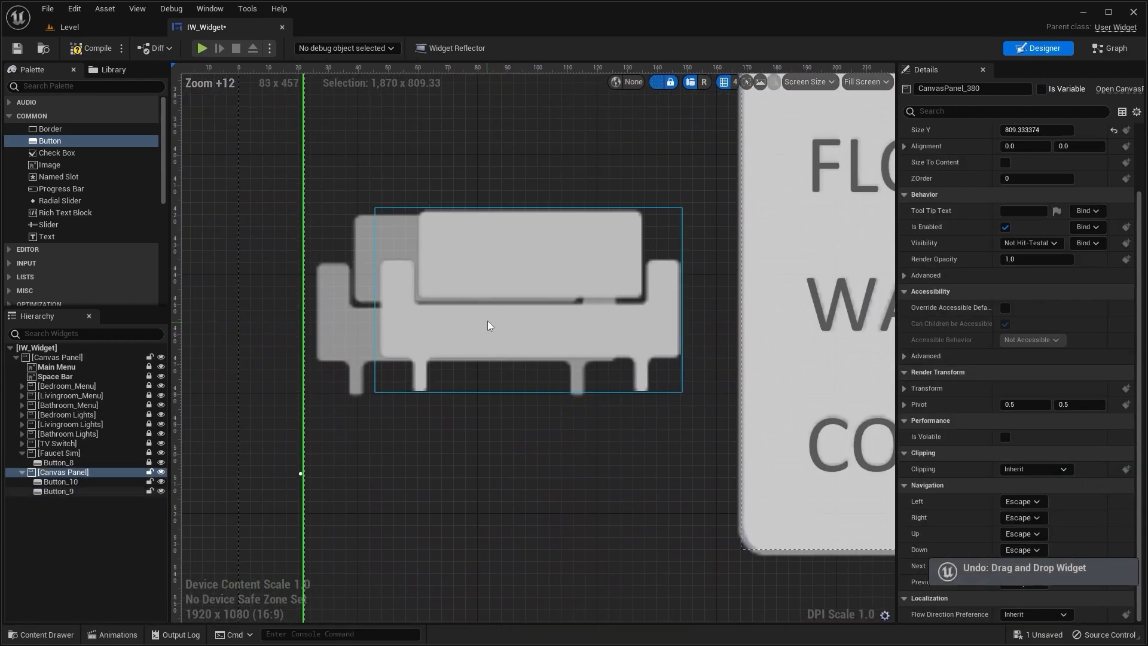
left_click(482, 324)
scroll(462, 320, "up", 4)
right_click_drag(462, 317, 468, 375)
left_click_drag(548, 433, 471, 418)
right_click_drag(424, 423, 640, 413)
scroll(526, 342, "up", 3)
scroll(1030, 223, "up", 3)
mouse_move(1033, 180)
left_mouse_down()
mouse_move(1019, 180)
mouse_move(1033, 180)
mouse_move(1030, 163)
mouse_move(1041, 175)
left_mouse_up()
type("2")
key("Return")
scroll(693, 298, "down", 13)
right_click_drag(804, 343, 386, 257)
scroll(386, 258, "down", 1)
left_click(813, 352)
Duplicate the couch button and place the copy over the background toilet icon at about X 16, Y 520
scroll(791, 351, "down", 3)
right_click_drag(720, 377, 654, 353)
scroll(687, 359, "down", 3)
right_click_drag(730, 329, 656, 369)
scroll(589, 392, "up", 6)
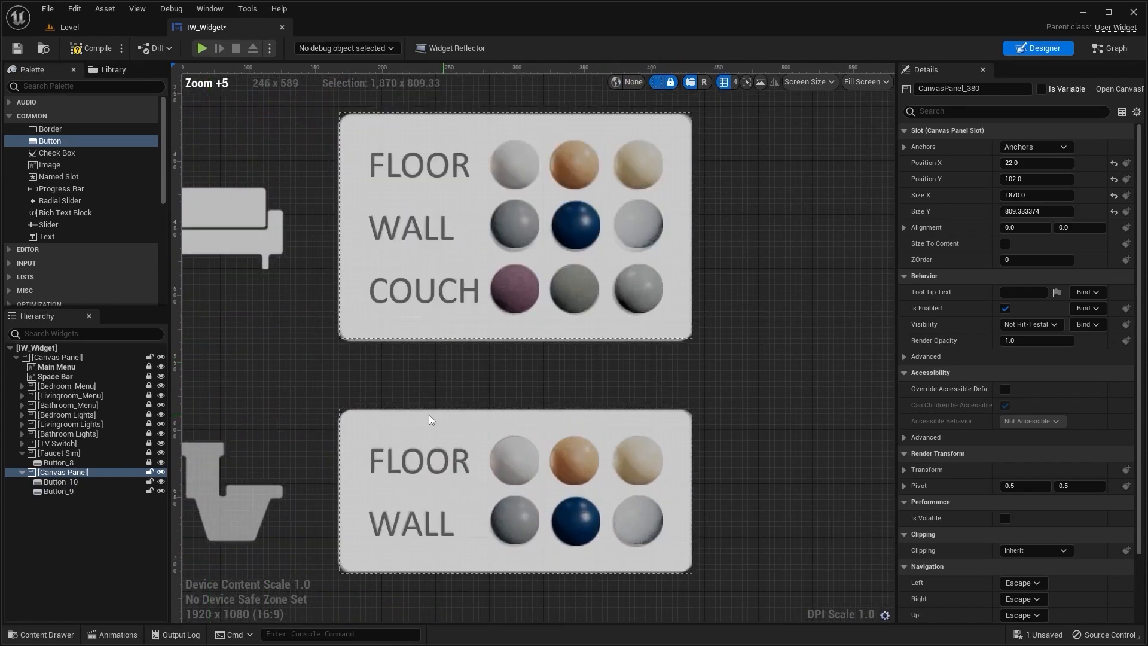
right_click_drag(215, 392, 425, 296)
left_click(63, 490)
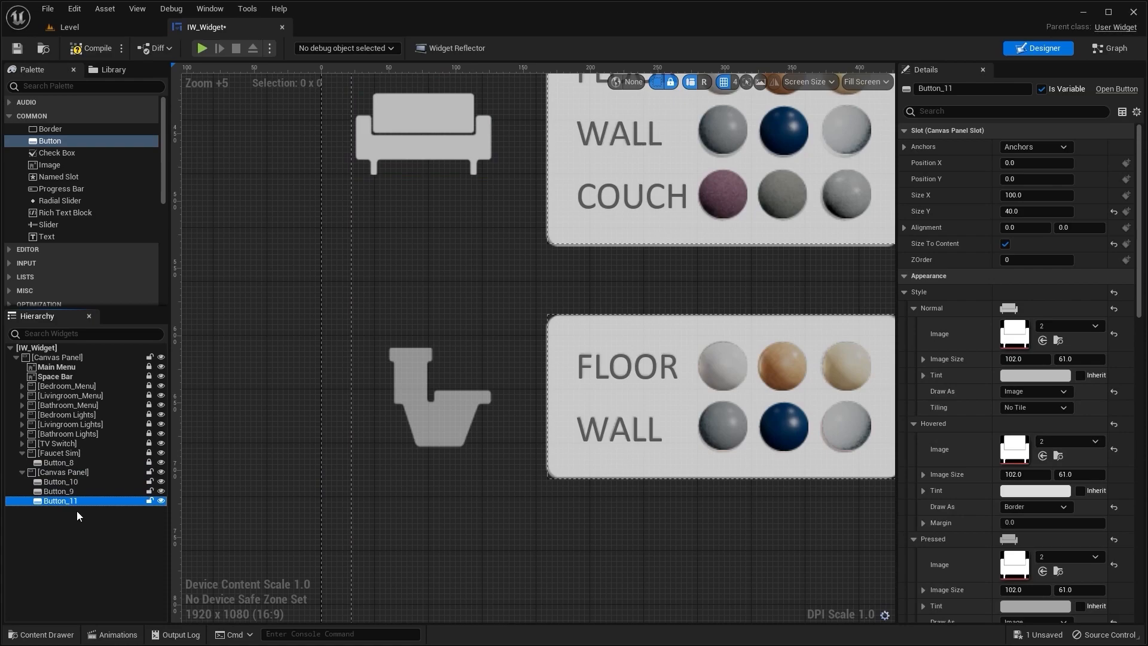
scroll(430, 353, "down", 7)
right_click_drag(498, 298, 477, 354)
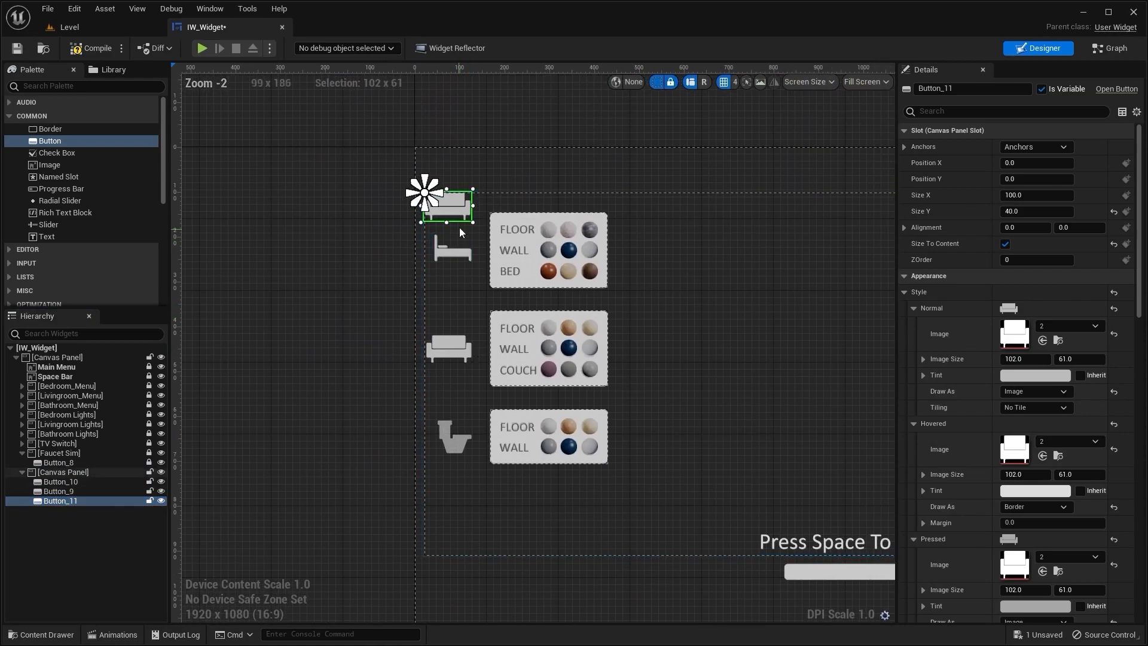
scroll(448, 396, "up", 5)
left_click_drag(452, 198, 472, 470)
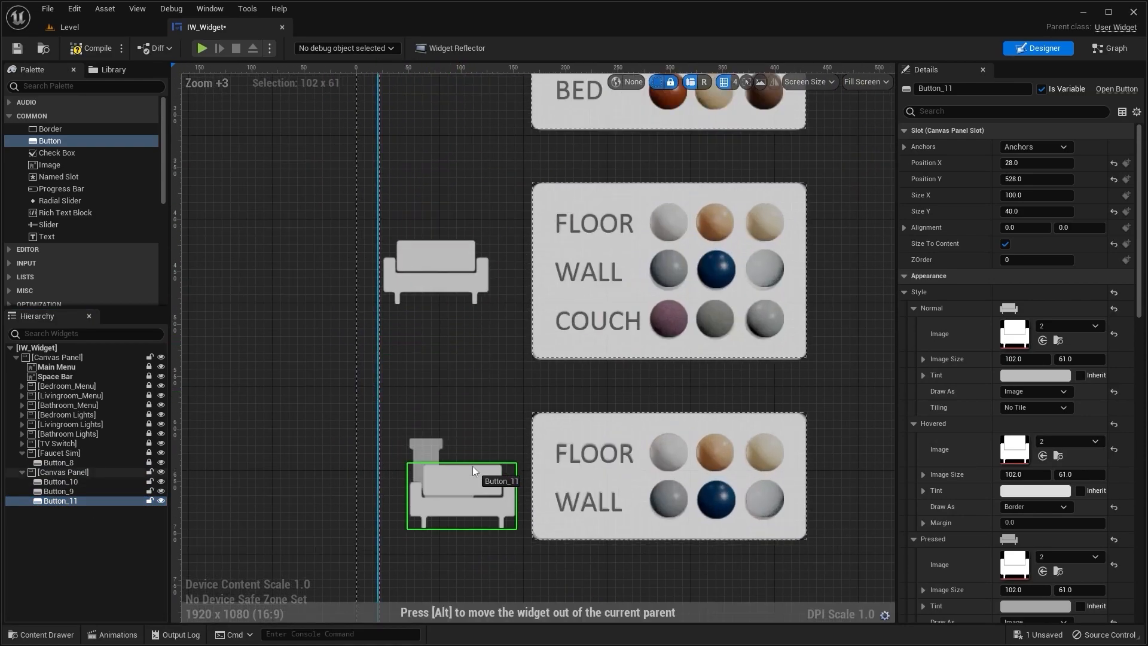
right_click_drag(790, 506, 654, 262)
Assign toilet texture 3 as the Normal and Hovered images of the button beside the bathroom menu
key("ctrl+space")
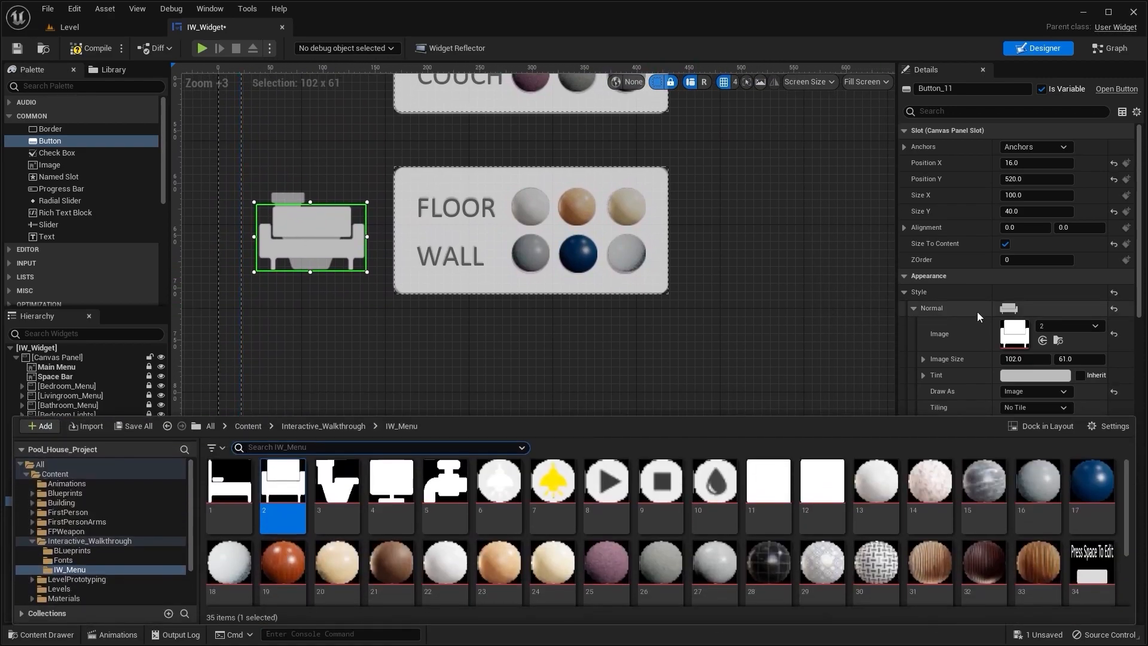
scroll(988, 310, "down", 6)
left_click_drag(337, 482, 1014, 303)
left_click_drag(331, 484, 1020, 411)
left_click(741, 301)
Align the toilet button over the background toilet icon at X 28 and set its Position Y to 506
right_click_drag(676, 325, 791, 509)
scroll(501, 461, "up", 5)
left_click(342, 421)
scroll(371, 421, "up", 4)
left_click_drag(397, 423, 441, 406)
scroll(397, 448, "up", 6)
scroll(395, 446, "up", 2)
right_click_drag(395, 446, 455, 462)
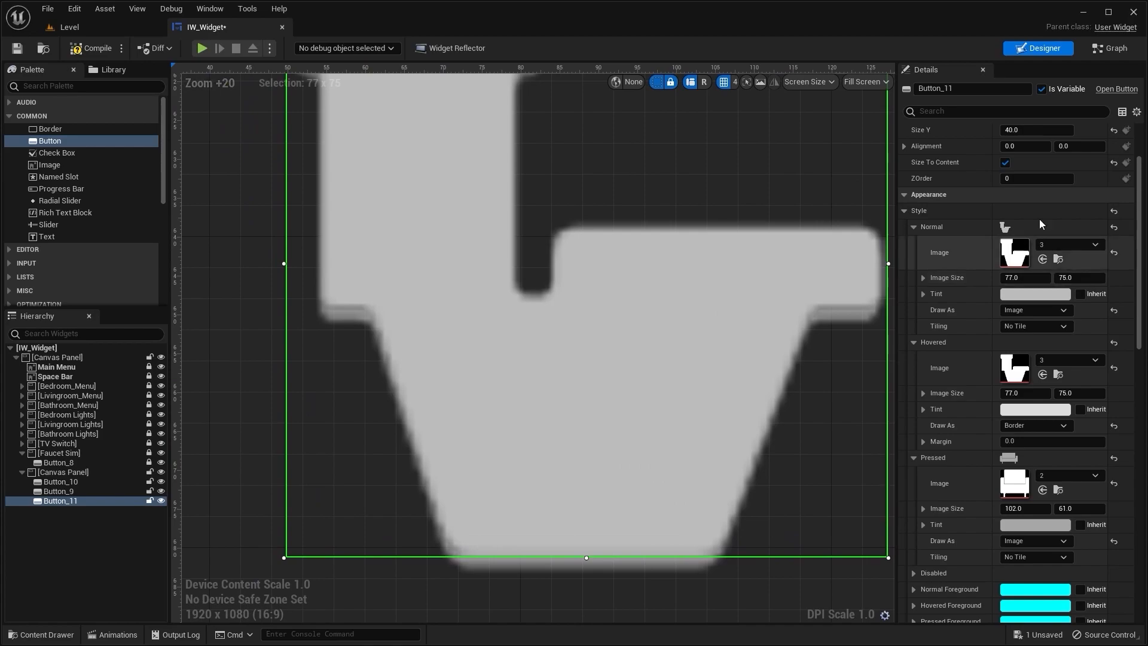
scroll(1032, 229, "up", 4)
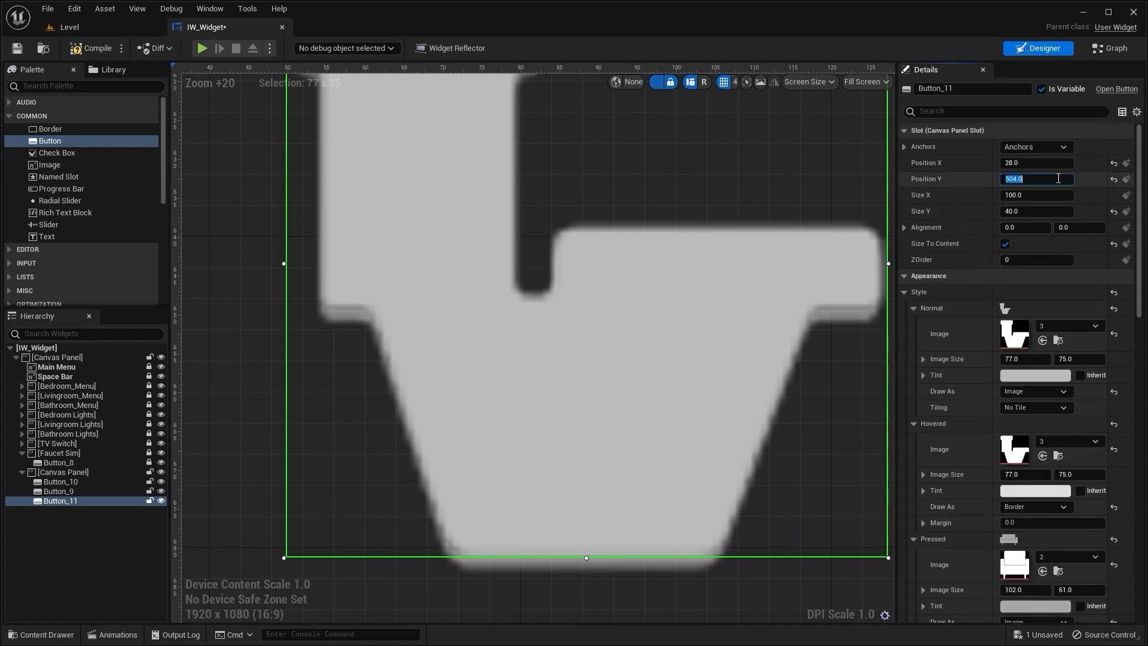
key("Return")
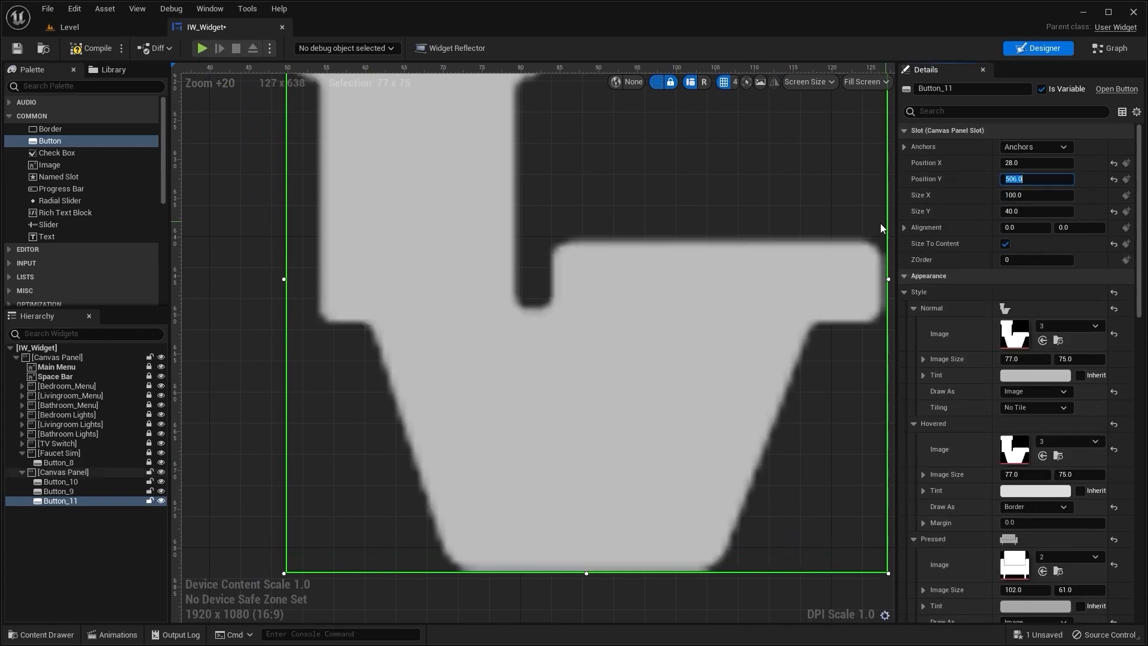
scroll(701, 299, "down", 13)
left_click(687, 505)
Duplicate the bed button and move the copy across the canvas panel to about X 1124, Y 192
scroll(687, 505, "down", 6)
right_click_drag(733, 422, 428, 410)
scroll(431, 411, "down", 4)
right_click_drag(578, 374, 424, 354)
scroll(454, 364, "up", 2)
scroll(467, 358, "down", 3)
right_click_drag(501, 341, 470, 339)
scroll(481, 335, "up", 1)
scroll(482, 337, "down", 1)
left_click(85, 522)
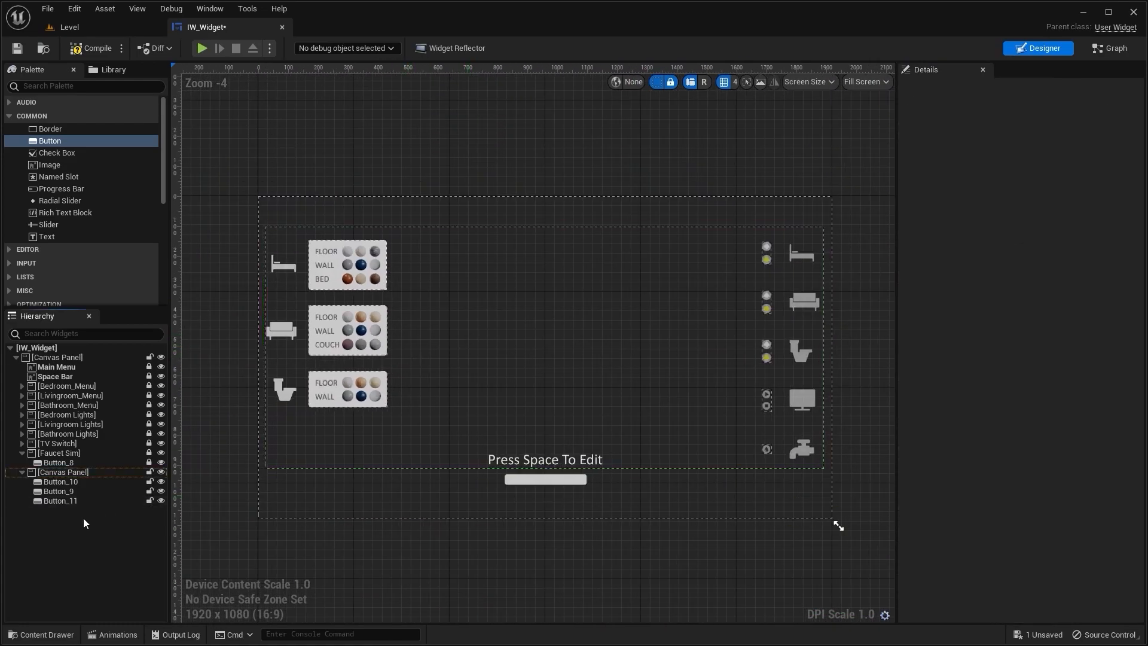
left_click_drag(77, 487, 77, 486)
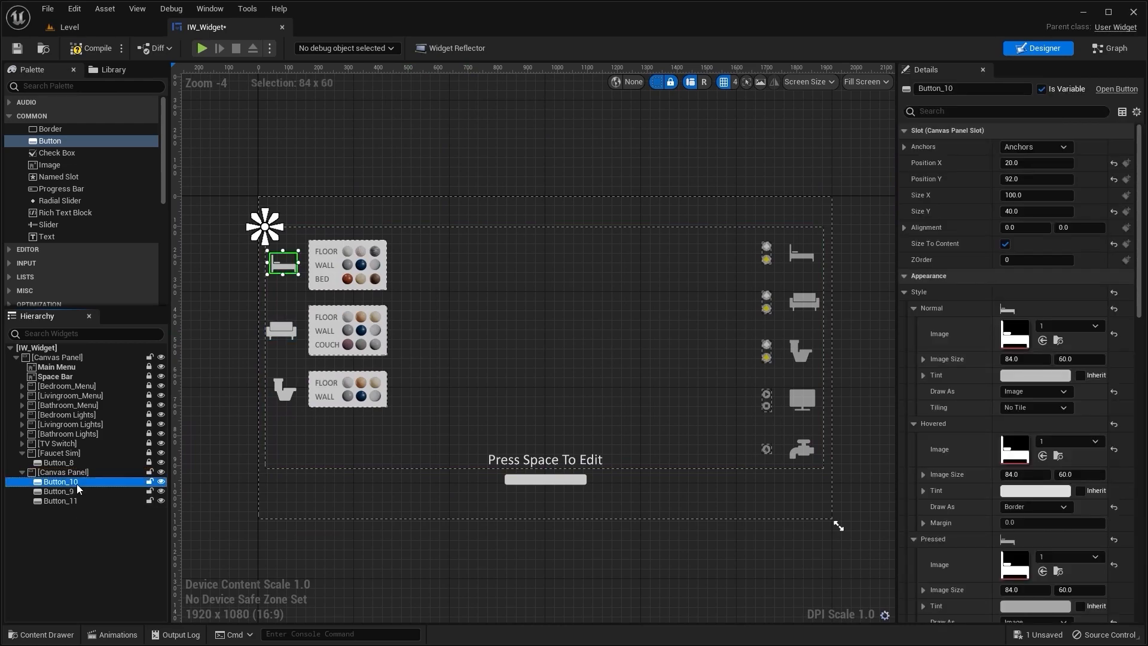
left_click_drag(299, 246, 633, 291)
scroll(606, 323, "up", 4)
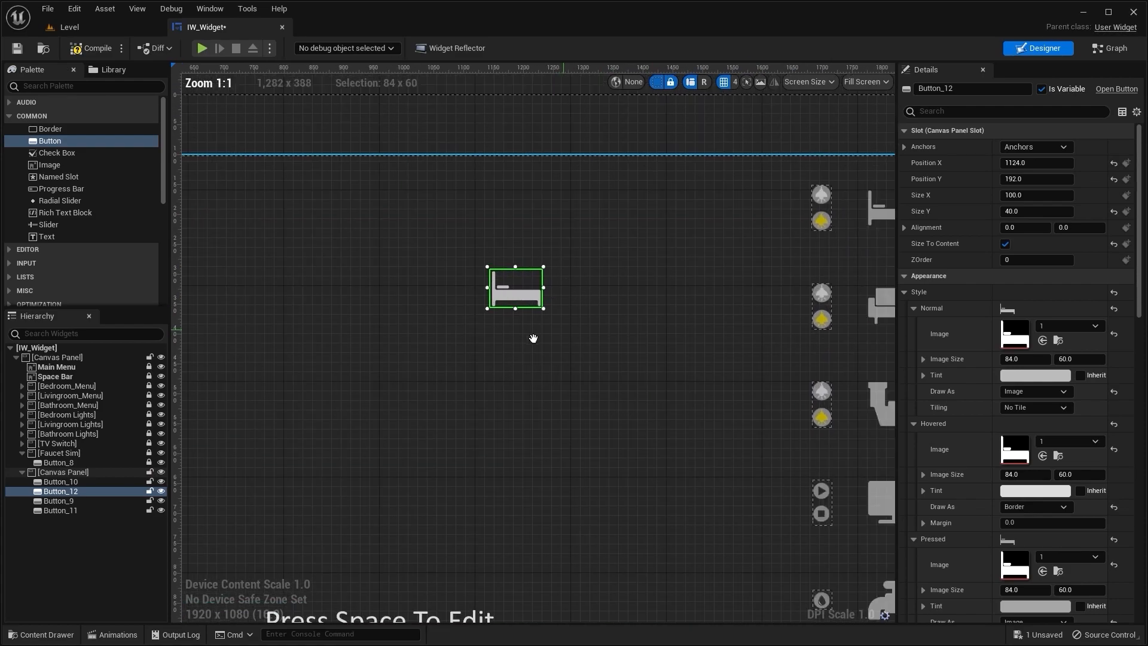
Move the copied bed button onto the background bed icon beside the bedroom light buttons
right_click_drag(572, 325, 291, 327)
left_click_drag(563, 310, 573, 305)
scroll(577, 314, "up", 4)
right_click_drag(569, 308, 505, 371)
left_click_drag(475, 368, 622, 296)
scroll(622, 297, "up", 5)
right_click_drag(604, 281, 545, 379)
scroll(544, 379, "up", 5)
left_click_drag(499, 382, 540, 314)
scroll(539, 315, "up", 4)
right_click_drag(536, 314, 532, 440)
left_click_drag(525, 414, 545, 389)
Fine-tune the copied bed button's Position Y until it exactly covers the icon beside the bedroom light buttons
left_click(1040, 179)
type("97")
key("Return")
type("56")
key("Return")
key("ctrl+z")
scroll(464, 333, "down", 8)
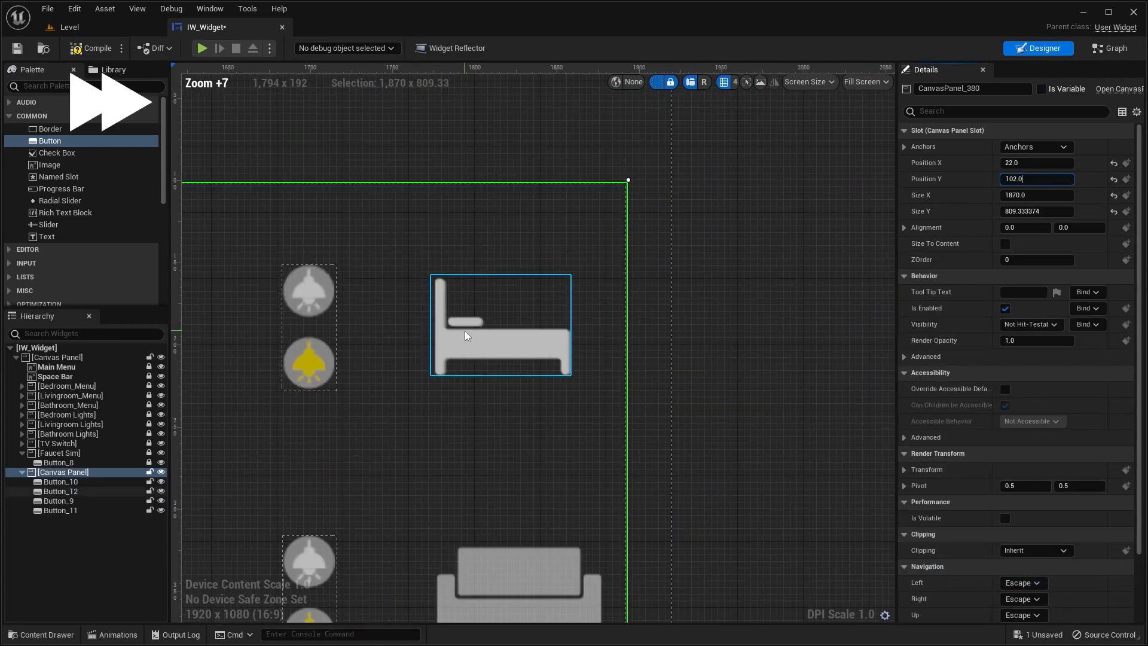
scroll(464, 333, "down", 6)
left_click(556, 359)
scroll(568, 367, "up", 12)
left_click(1034, 182)
left_click(425, 505)
Duplicate the couch button and move the copy toward the couch icon beside the living room light buttons
scroll(425, 505, "down", 17)
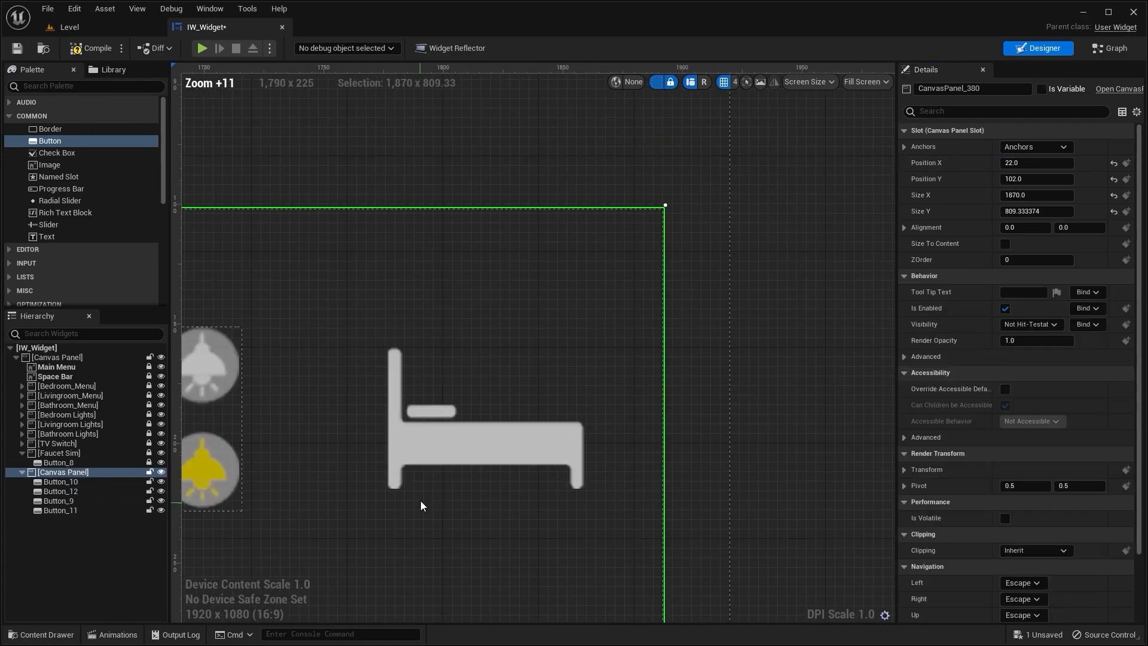
scroll(494, 288, "down", 5)
scroll(605, 305, "up", 2)
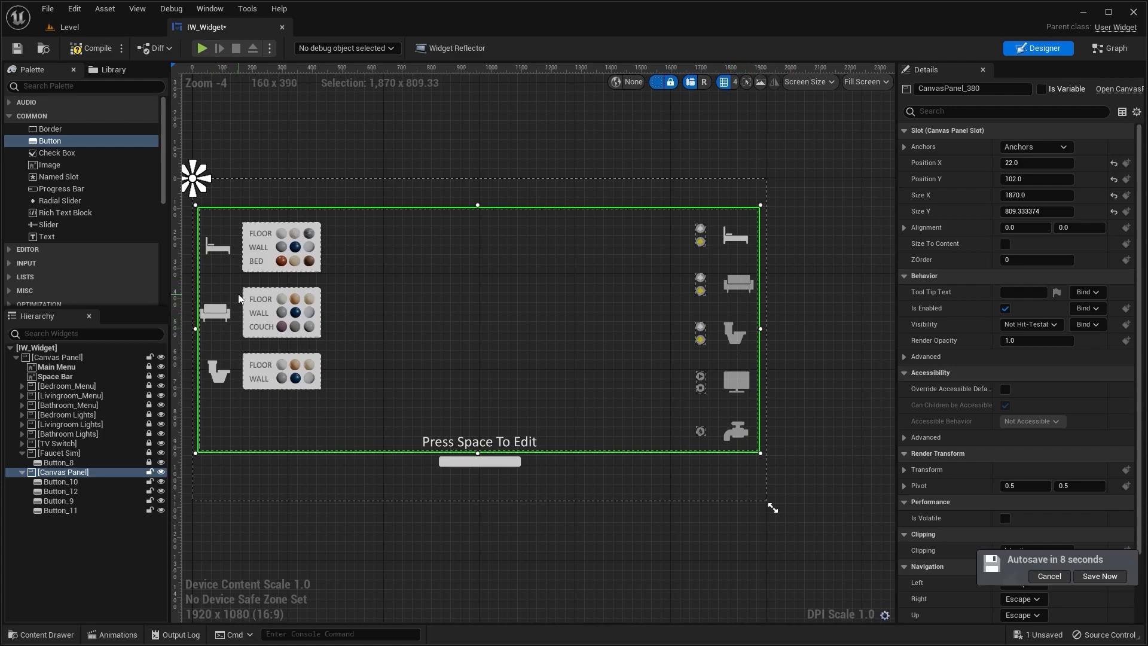
scroll(218, 314, "up", 4)
left_click(340, 299)
key("ctrl+d")
left_click(78, 511)
scroll(320, 156, "down", 4)
left_click_drag(319, 157, 573, 315)
Set the copied couch button's Position X to 1752.5 and adjust its Position Y to cover the background icon
scroll(533, 327, "up", 17)
left_click(1037, 162)
type("1752.5")
left_click(1037, 179)
left_click(479, 502)
Duplicate the toilet button and move the copy toward the toilet icon beside the bathroom light buttons
scroll(645, 347, "down", 20)
left_click(323, 351)
key("ctrl+d")
left_click_drag(318, 199, 782, 425)
Set the copied toilet button's position to X 1754, Y 377 so it covers the background toilet icon
scroll(533, 390, "up", 19)
left_click(1031, 178)
type("377")
left_click(1036, 163)
type("1754")
scroll(598, 323, "down", 15)
left_click(658, 322)
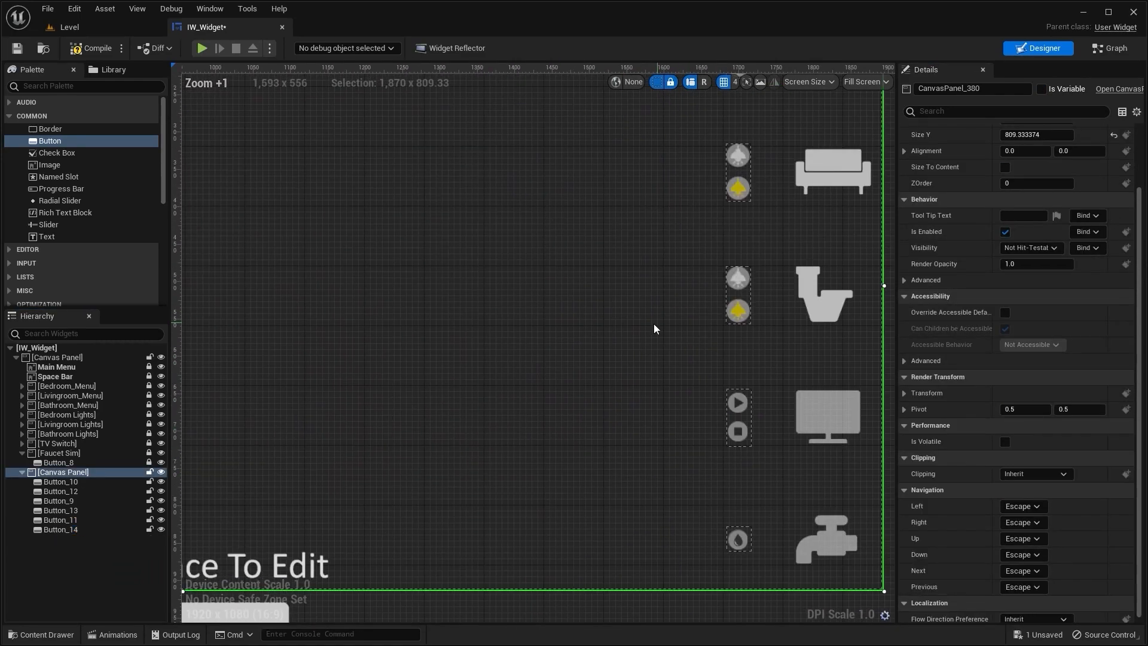
scroll(687, 311, "down", 3)
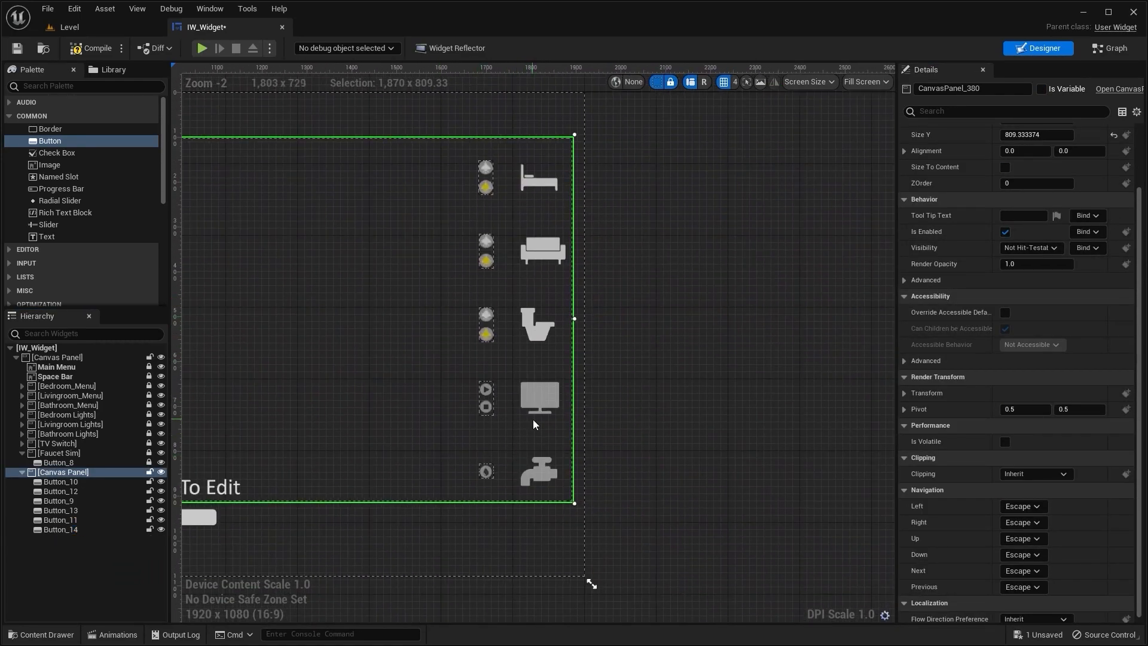
Duplicate the toilet button and move the copy into the open middle area of the canvas, toward the TV icon
scroll(533, 434, "up", 3)
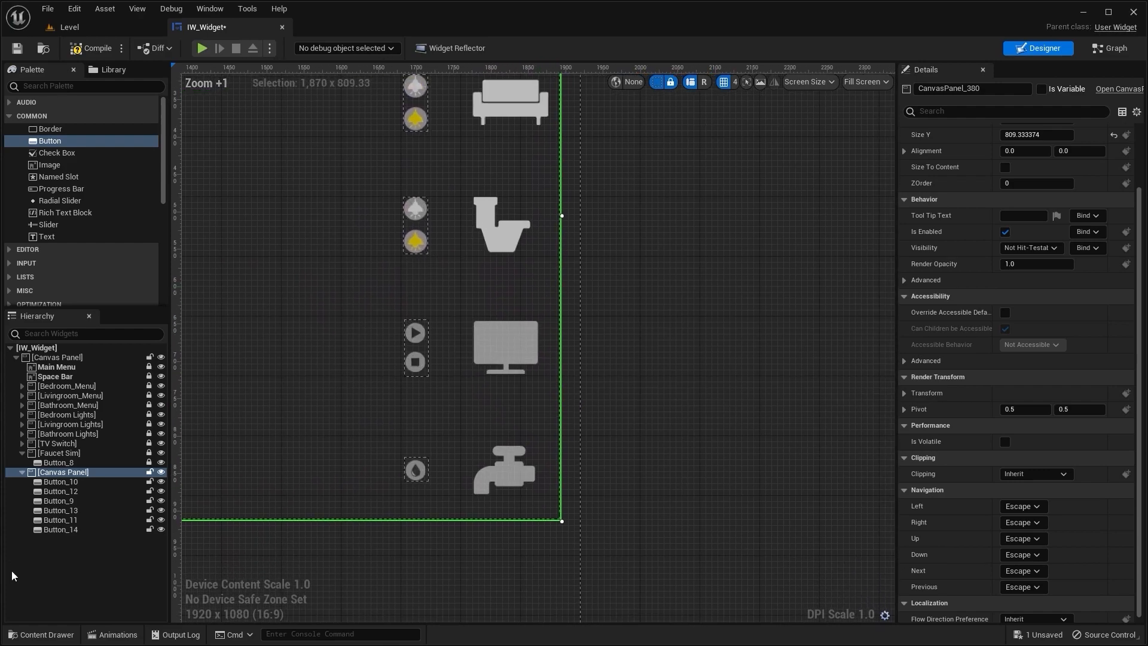
key("ctrl+d")
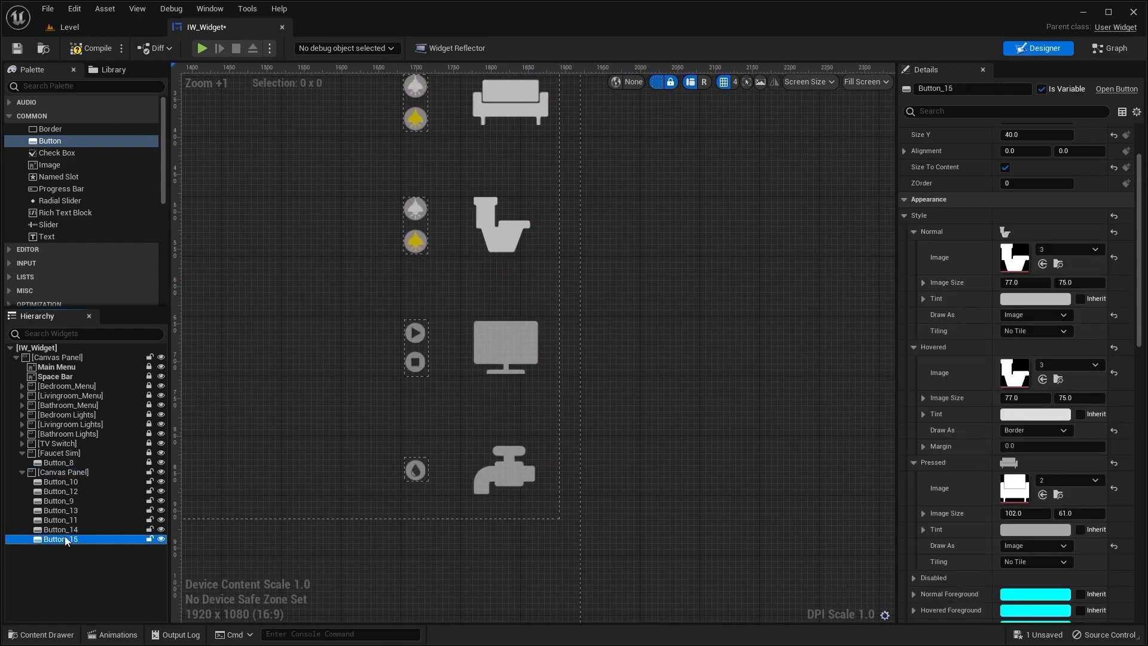
scroll(383, 354, "down", 5)
scroll(378, 323, "down", 3)
scroll(439, 359, "up", 7)
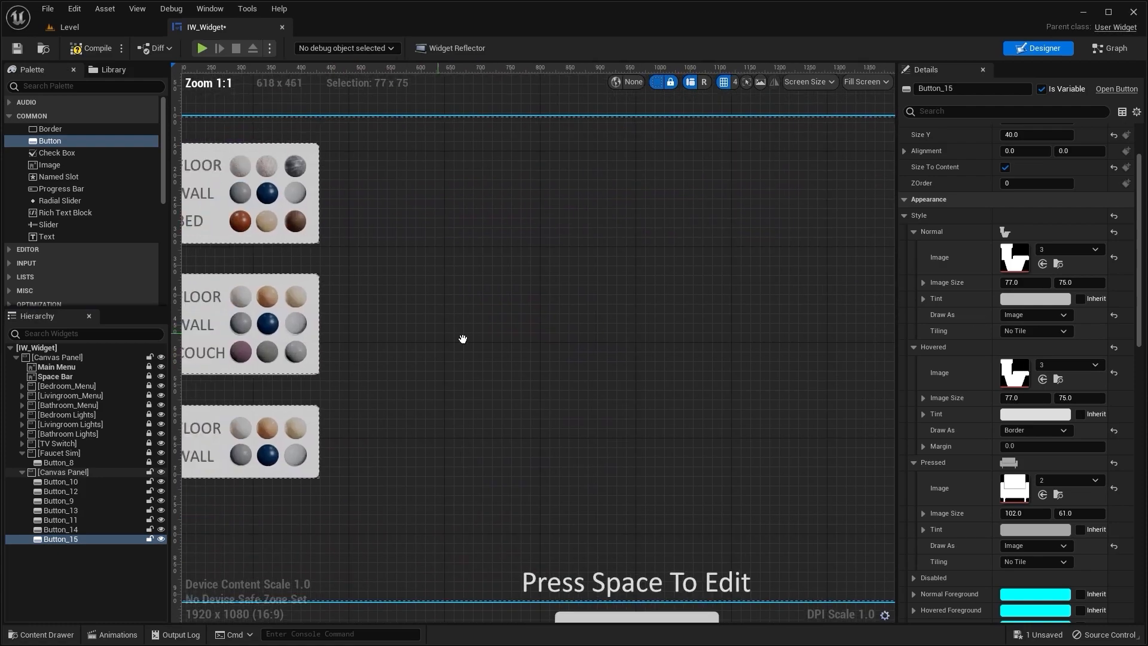
left_click_drag(427, 255, 792, 497)
scroll(801, 497, "down", 5)
scroll(589, 374, "up", 3)
right_click_drag(590, 374, 403, 353)
scroll(552, 363, "up", 3)
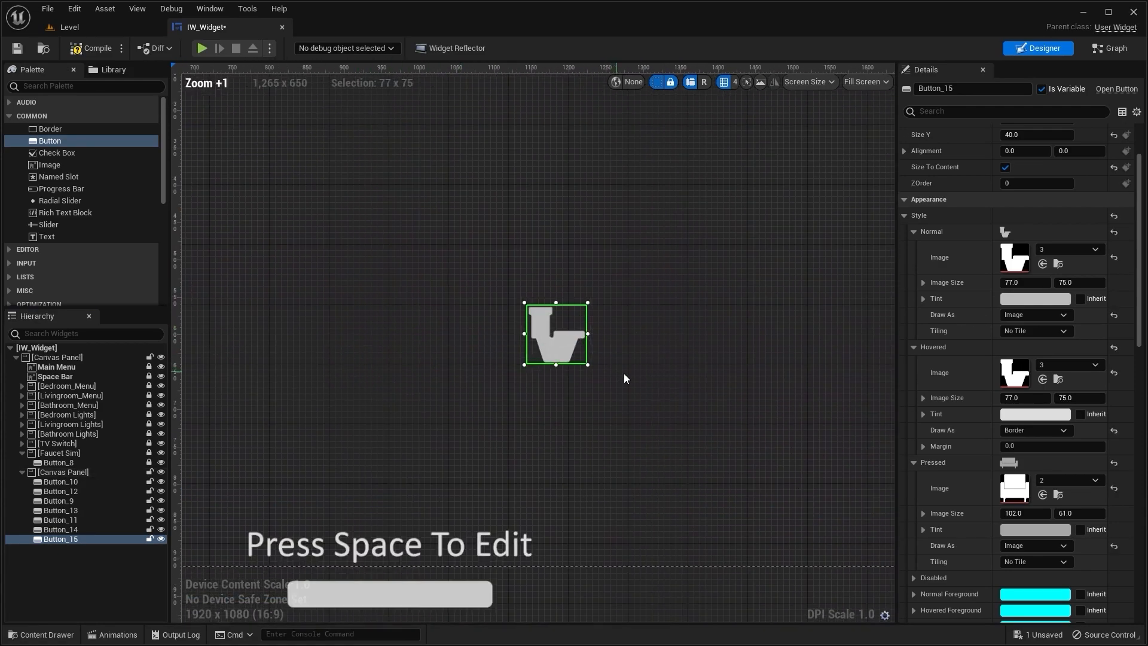
right_click_drag(617, 377, 472, 307)
scroll(472, 307, "down", 2)
Assign image 4, the TV icon, to the copied button's Normal, Hovered and Pressed styles
key("ctrl+space")
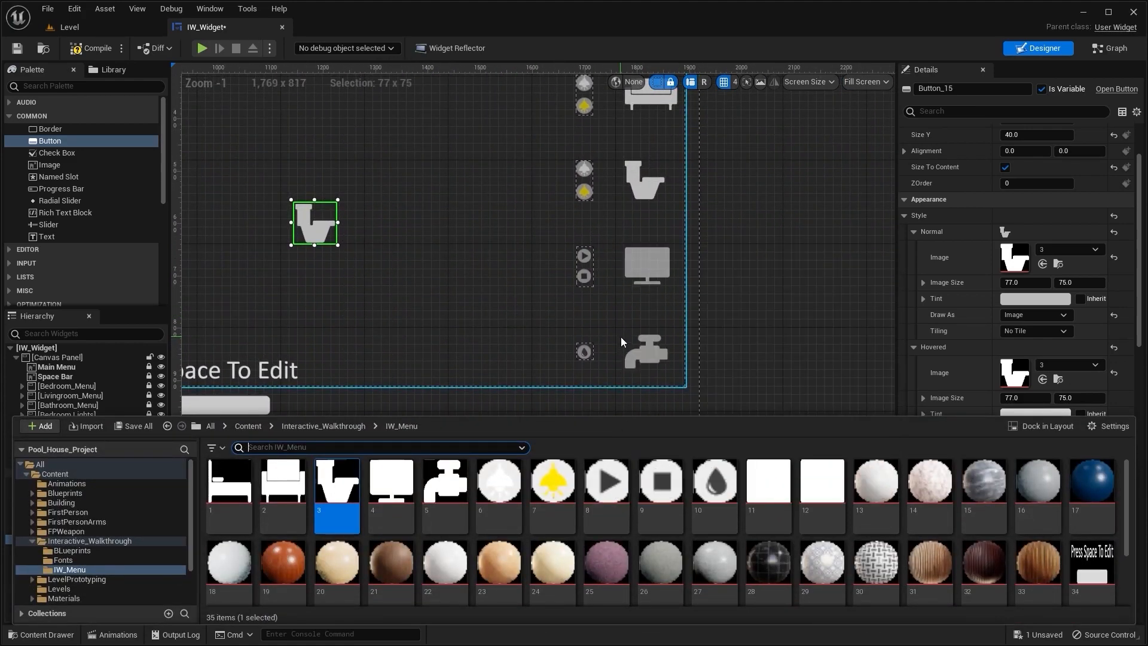
left_click_drag(402, 506, 1015, 258)
scroll(986, 272, "down", 2)
scroll(986, 272, "down", 2)
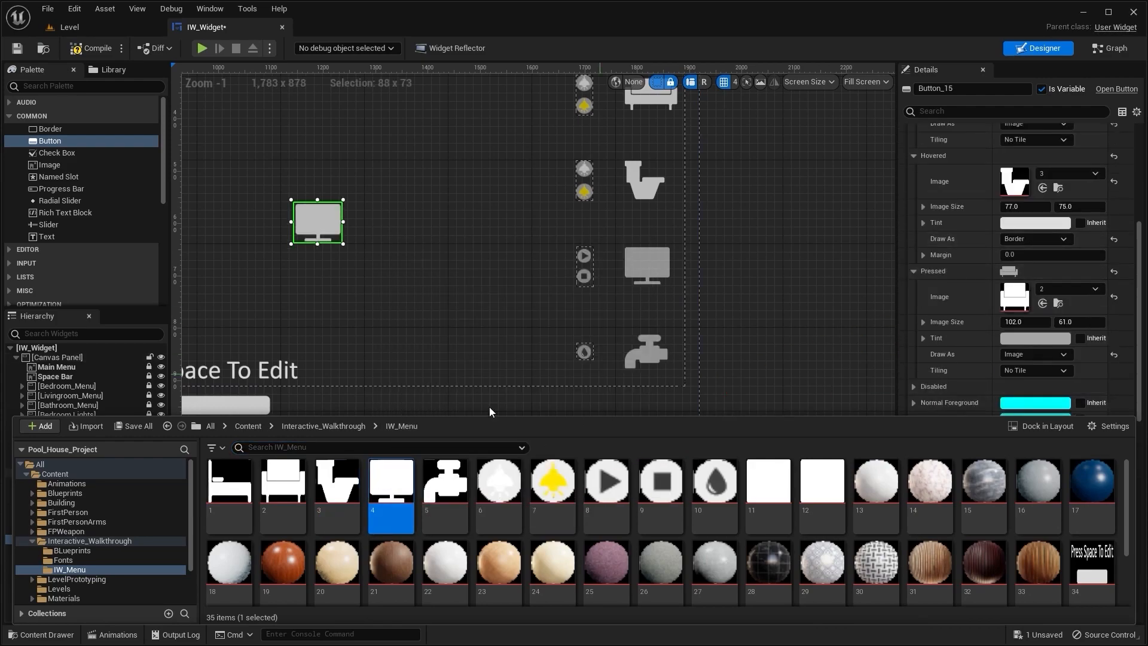
left_click_drag(391, 483, 1009, 191)
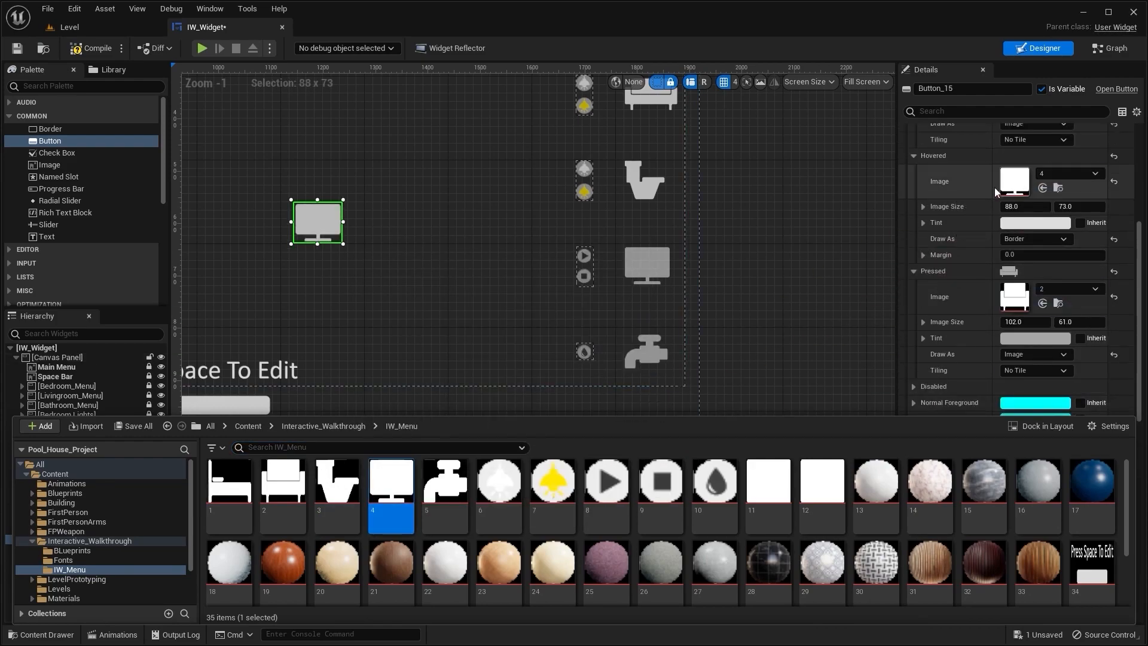
left_click_drag(392, 489, 1016, 301)
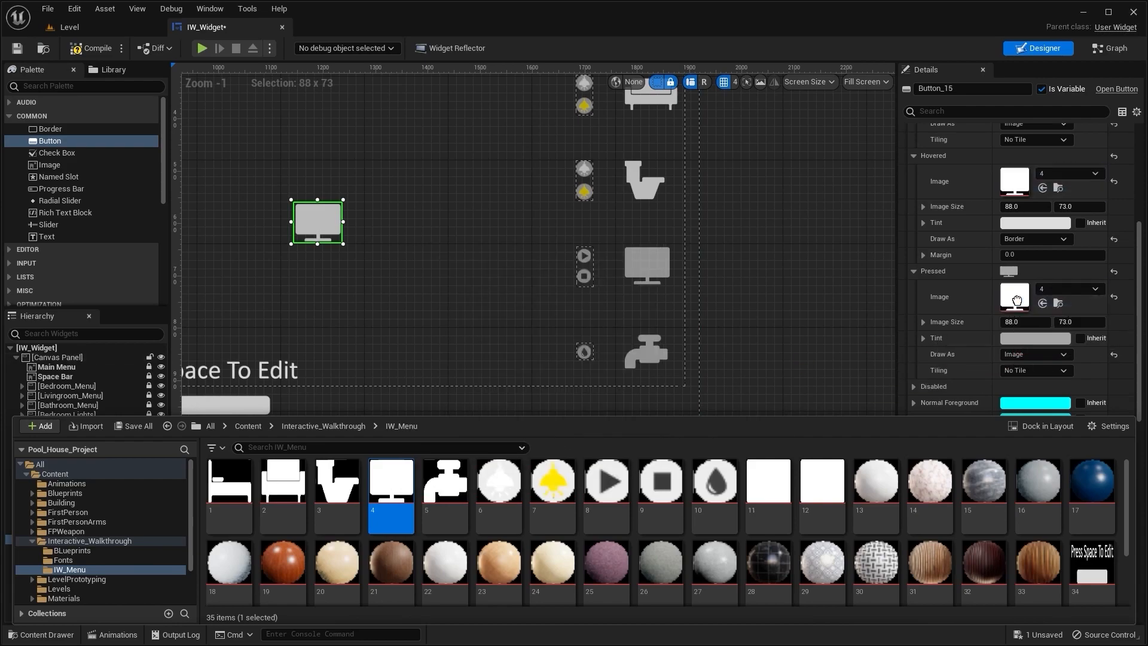
left_click(416, 307)
scroll(420, 312, "up", 4)
right_click_drag(411, 322, 401, 425)
scroll(383, 367, "down", 3)
scroll(539, 356, "up", 5)
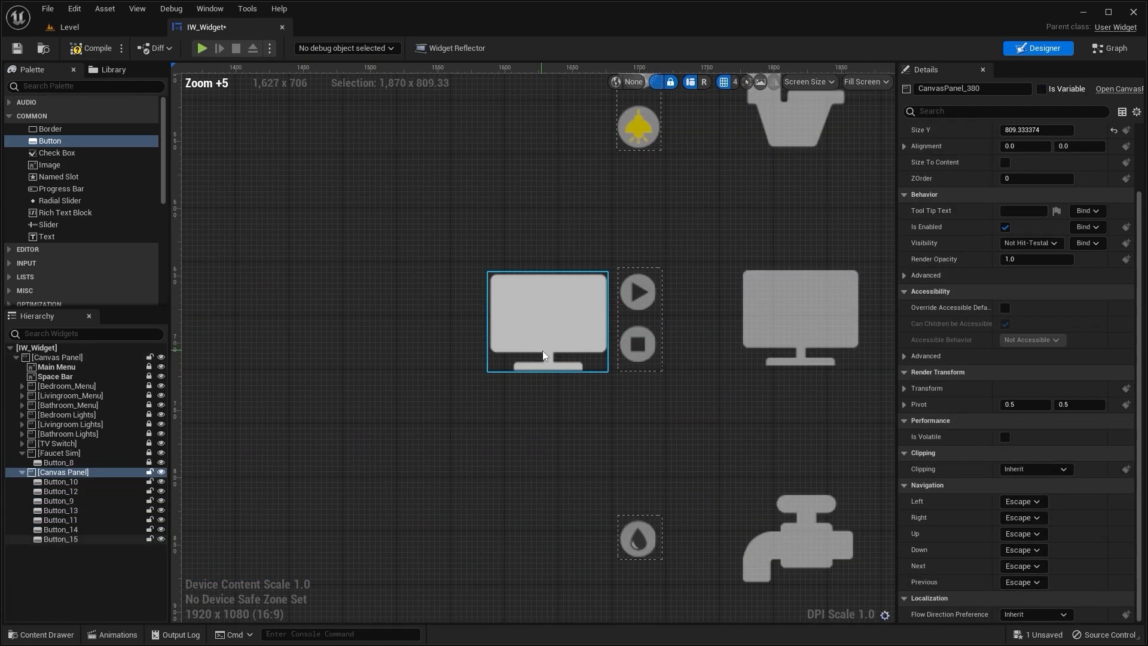
right_click_drag(534, 352, 401, 384)
left_click_drag(410, 354, 648, 359)
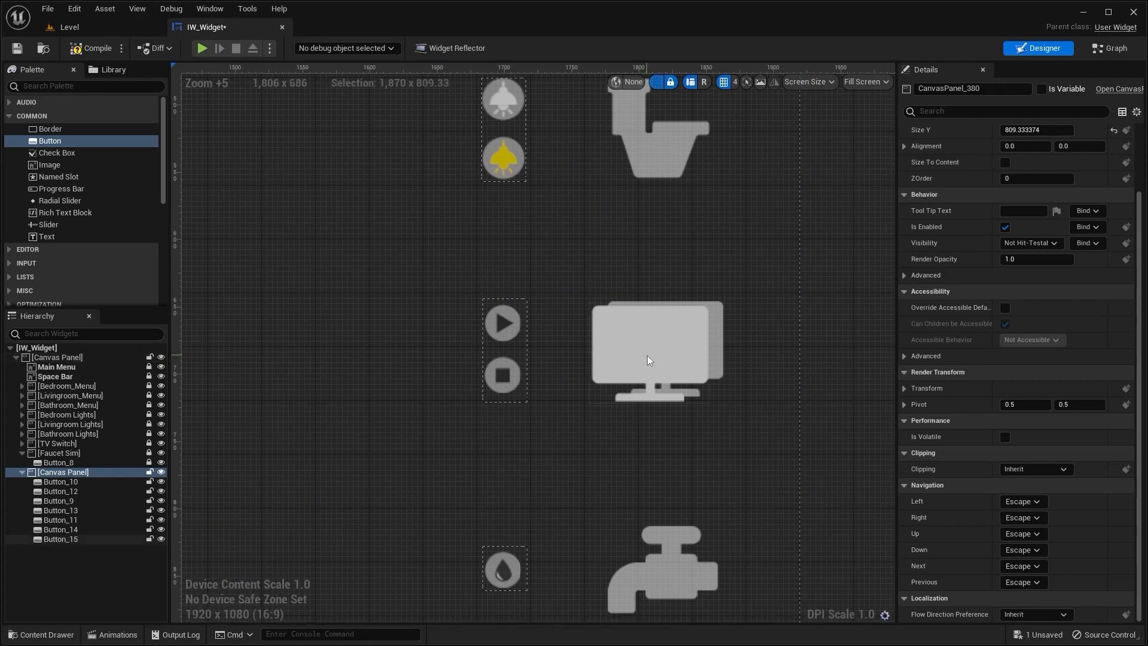
scroll(648, 358, "up", 10)
left_click_drag(550, 334, 619, 319)
scroll(619, 320, "down", 19)
key("ctrl+z")
key("ctrl+z")
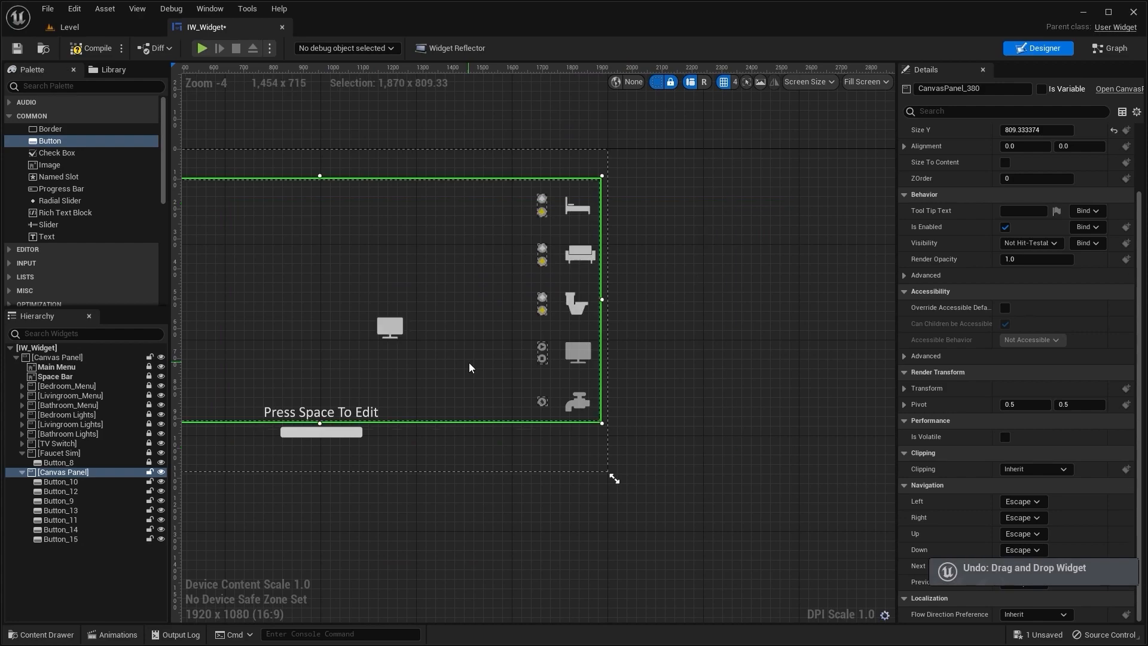
Select the TV button and move it roughly over the background TV icon beside the play and stop buttons
left_click(394, 328)
scroll(394, 328, "up", 4)
left_click_drag(369, 322, 594, 335)
scroll(594, 335, "up", 4)
right_click_drag(593, 335, 398, 297)
left_click_drag(403, 306, 603, 339)
scroll(602, 339, "up", 4)
right_click_drag(603, 339, 411, 249)
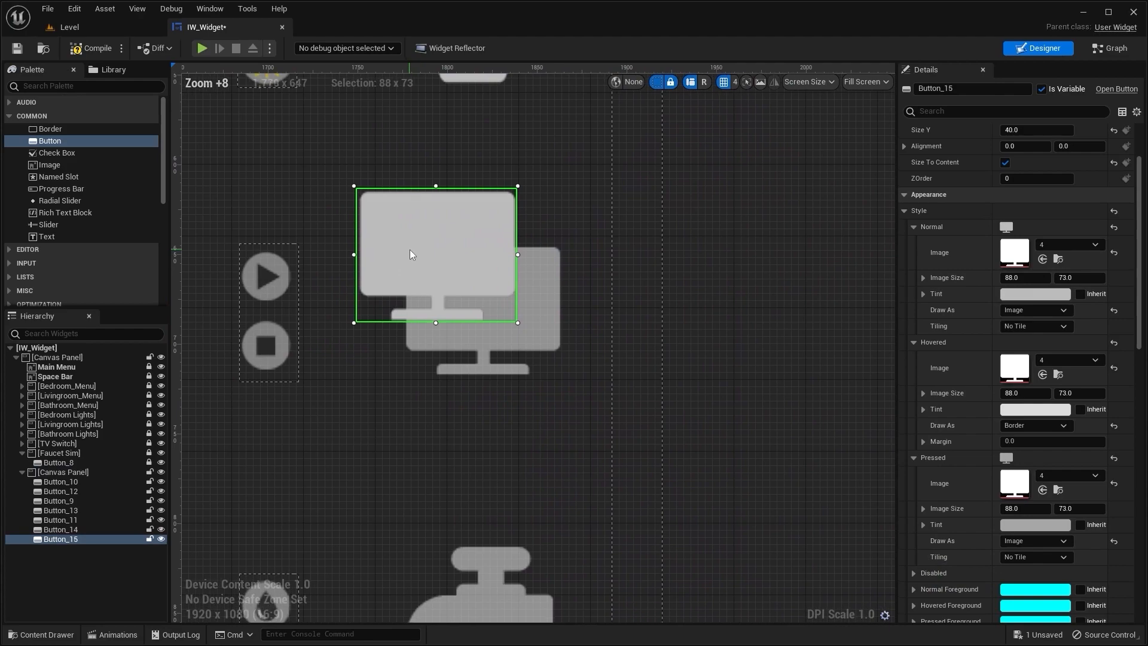
scroll(419, 231, "up", 2)
left_click_drag(419, 231, 504, 285)
scroll(482, 300, "up", 7)
right_click_drag(779, 392, 738, 337)
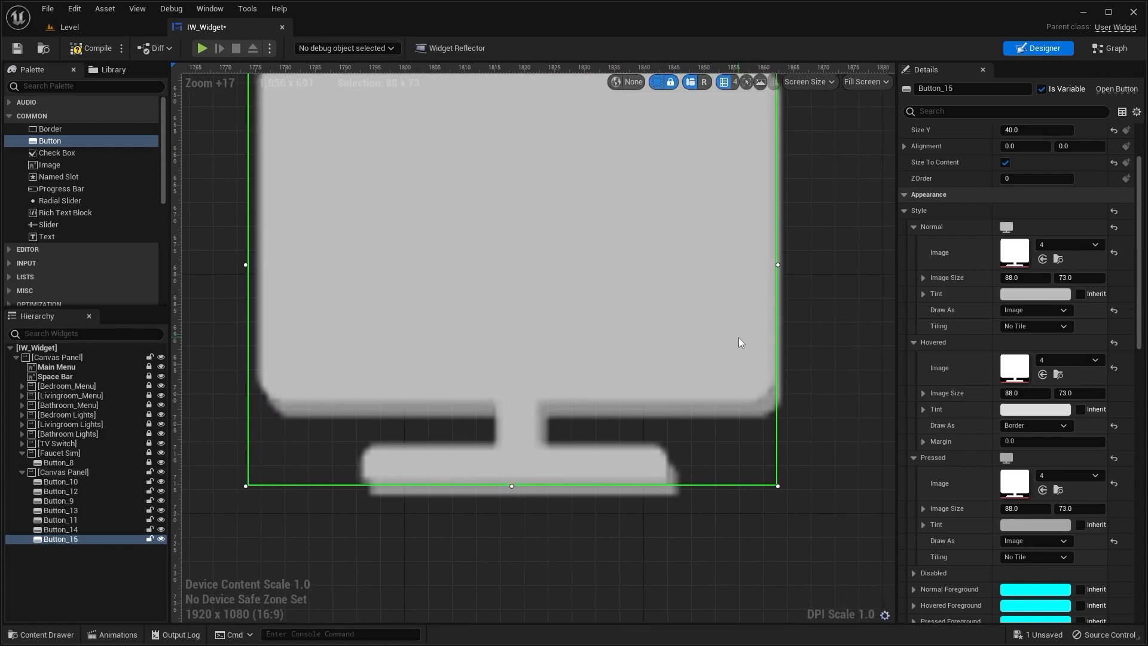
Set the TV button's position to X 1754, Y 543 so it covers the background TV icon
scroll(1052, 209, "up", 3)
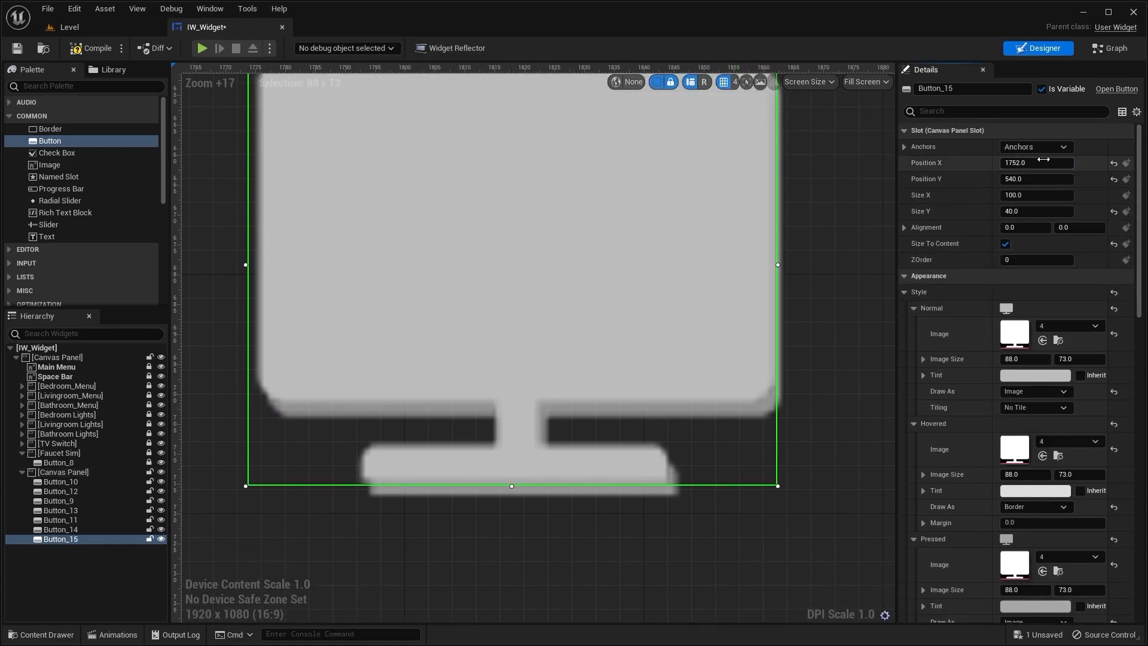
left_click_drag(1044, 160, 1044, 159)
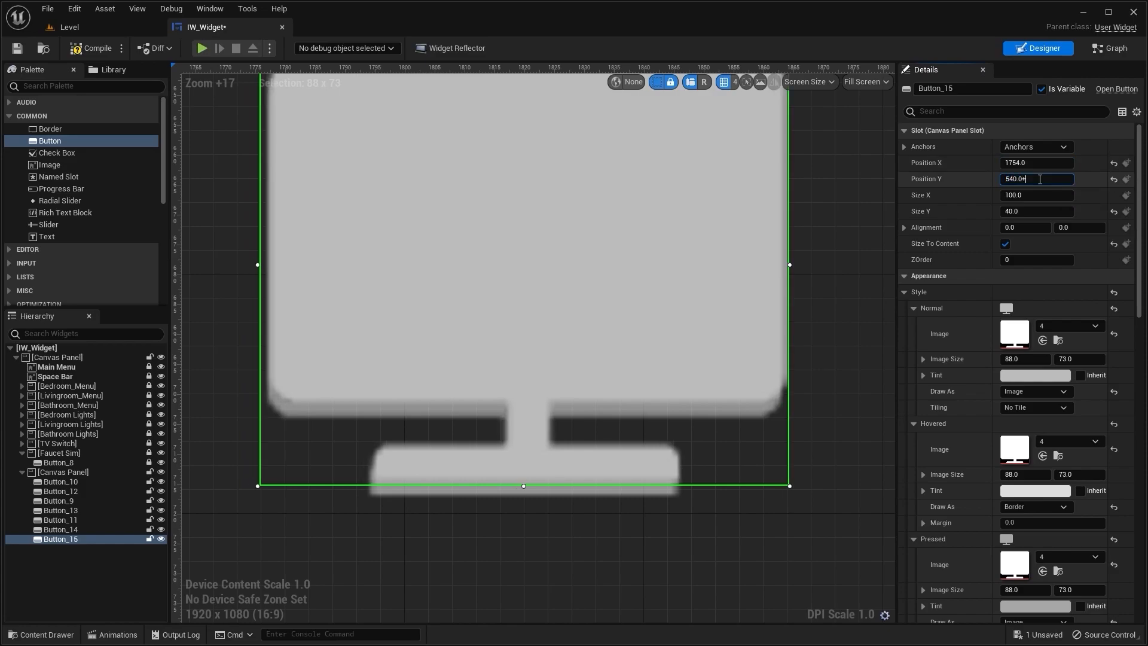
left_click_drag(1041, 179, 1041, 180)
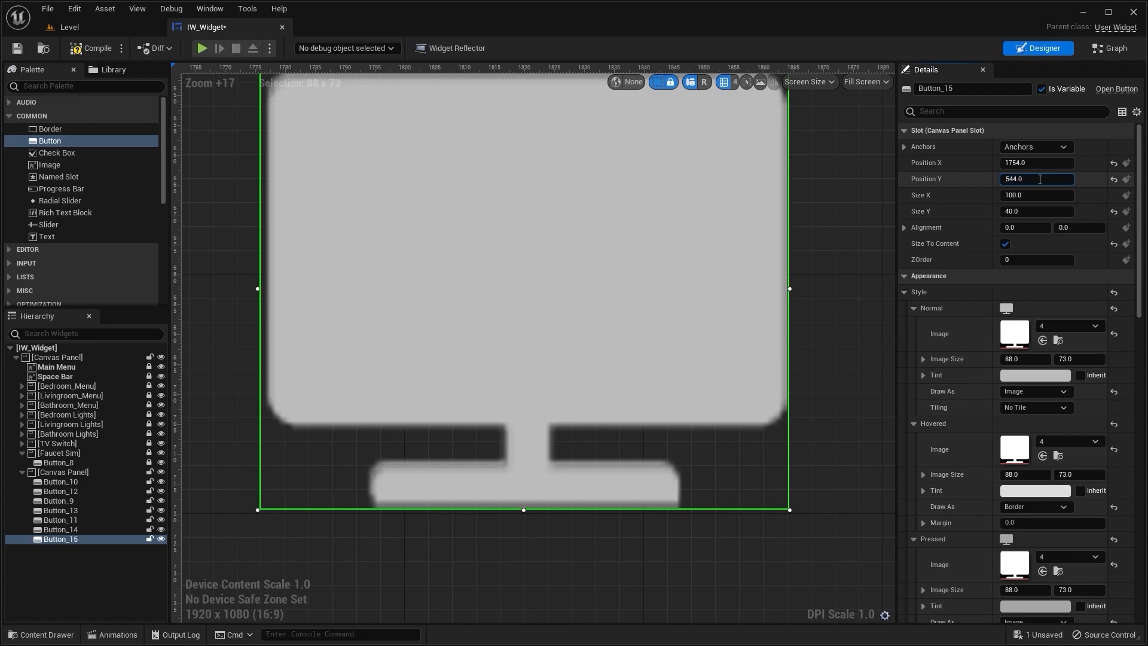
type("-1")
key("Return")
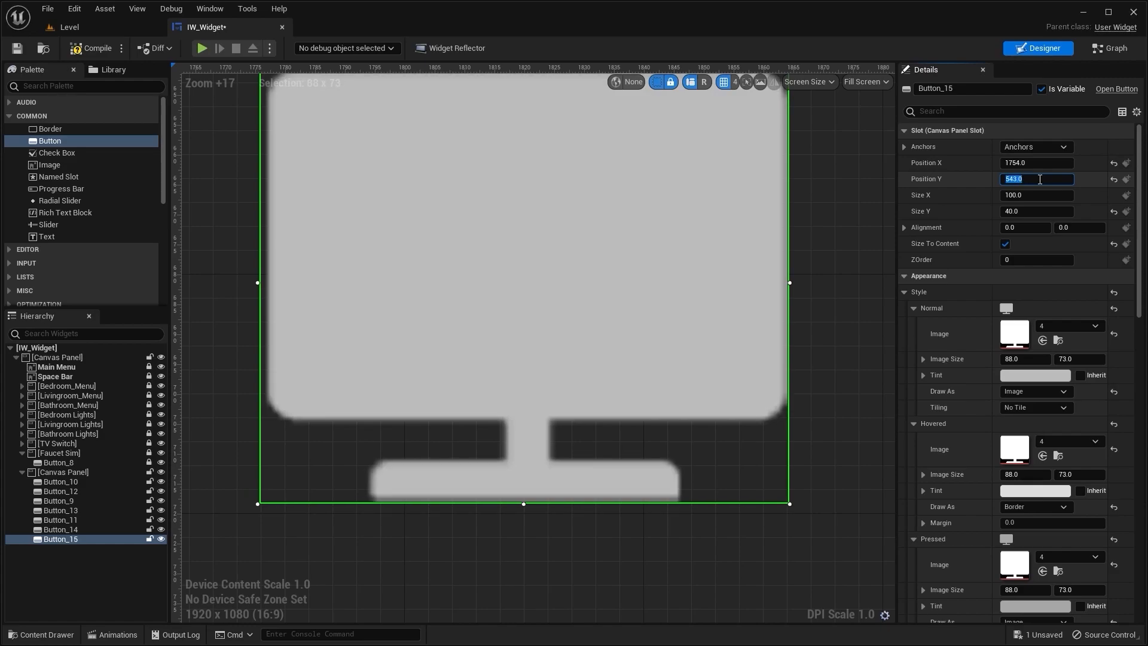
Duplicate the TV button and move the copy toward the faucet icon beside the water drop button
scroll(672, 276, "down", 20)
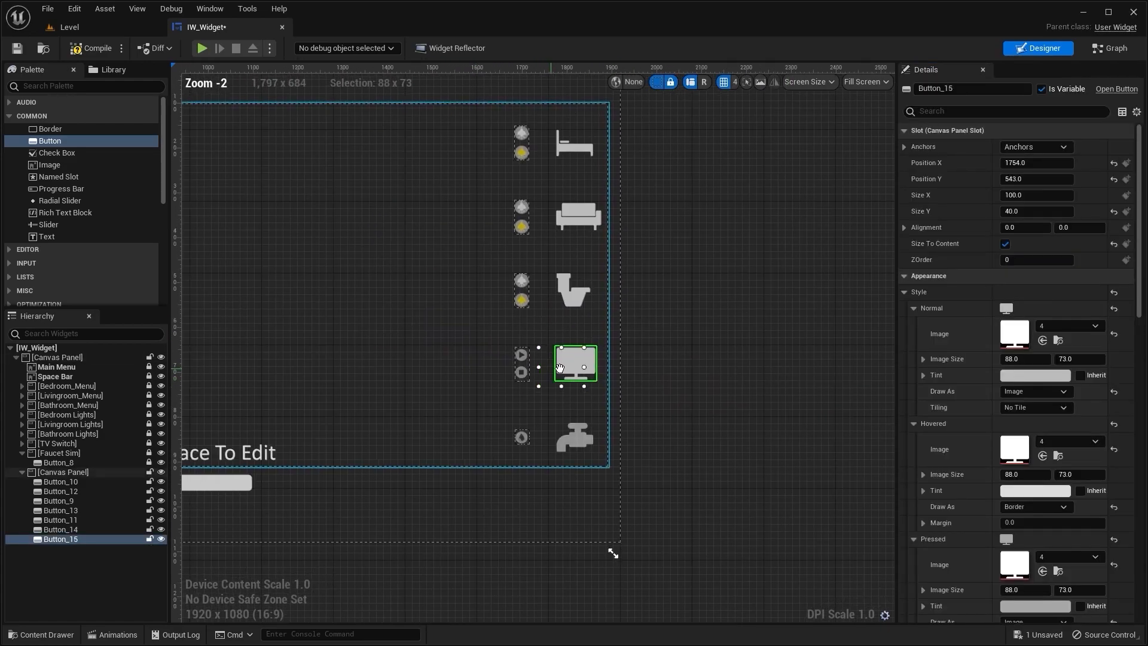
right_click_drag(598, 407, 540, 381)
scroll(687, 384, "up", 4)
right_click_drag(622, 385, 744, 386)
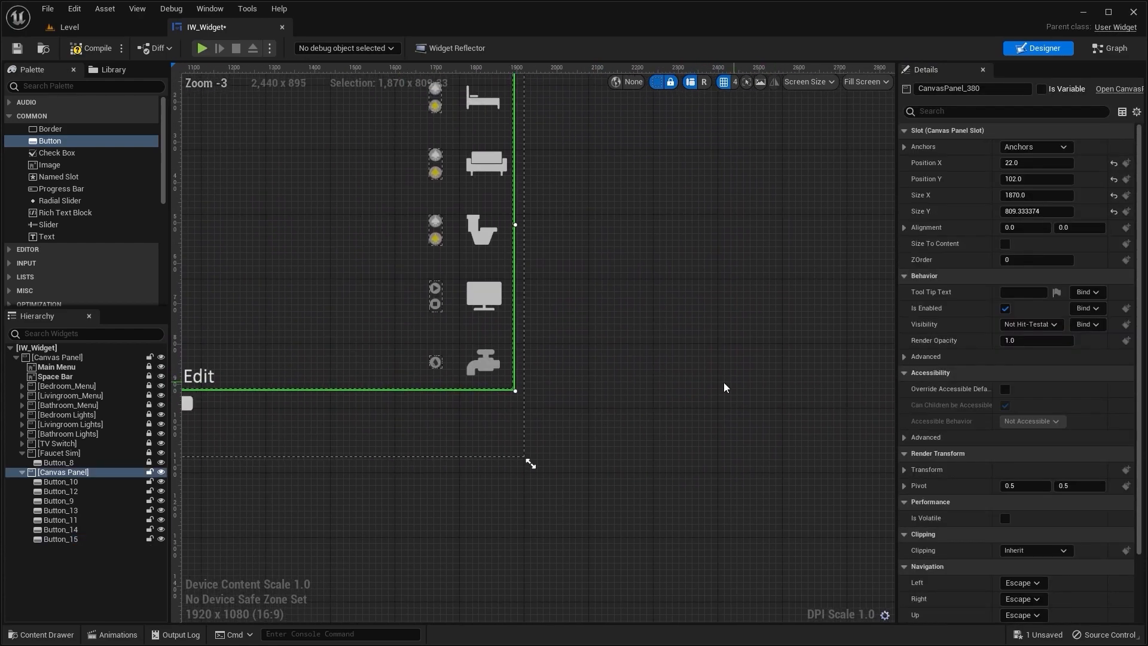
right_click_drag(574, 371, 622, 342)
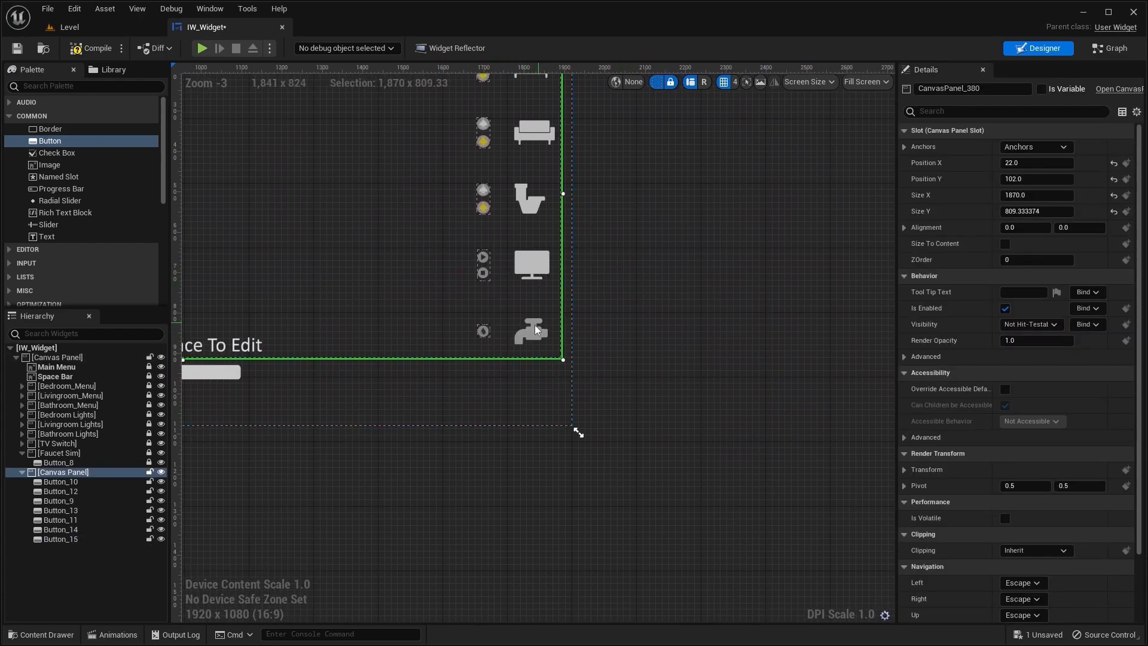
key("ctrl+d")
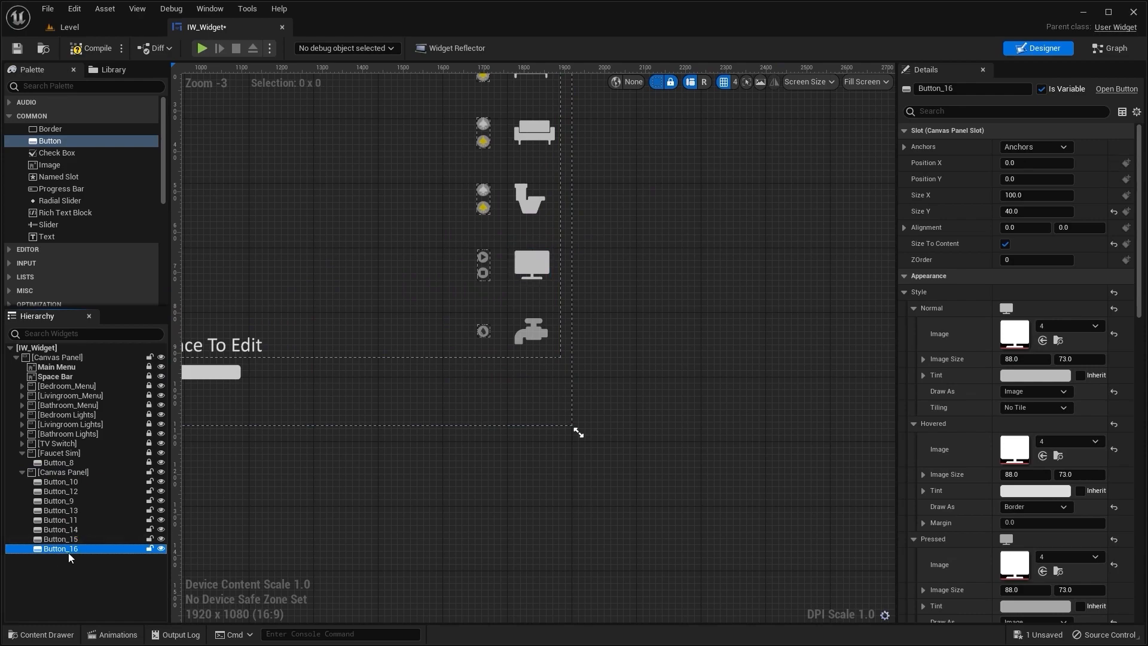
scroll(359, 237, "down", 2)
right_click_drag(256, 207, 442, 320)
scroll(379, 295, "up", 2)
right_click_drag(379, 295, 536, 325)
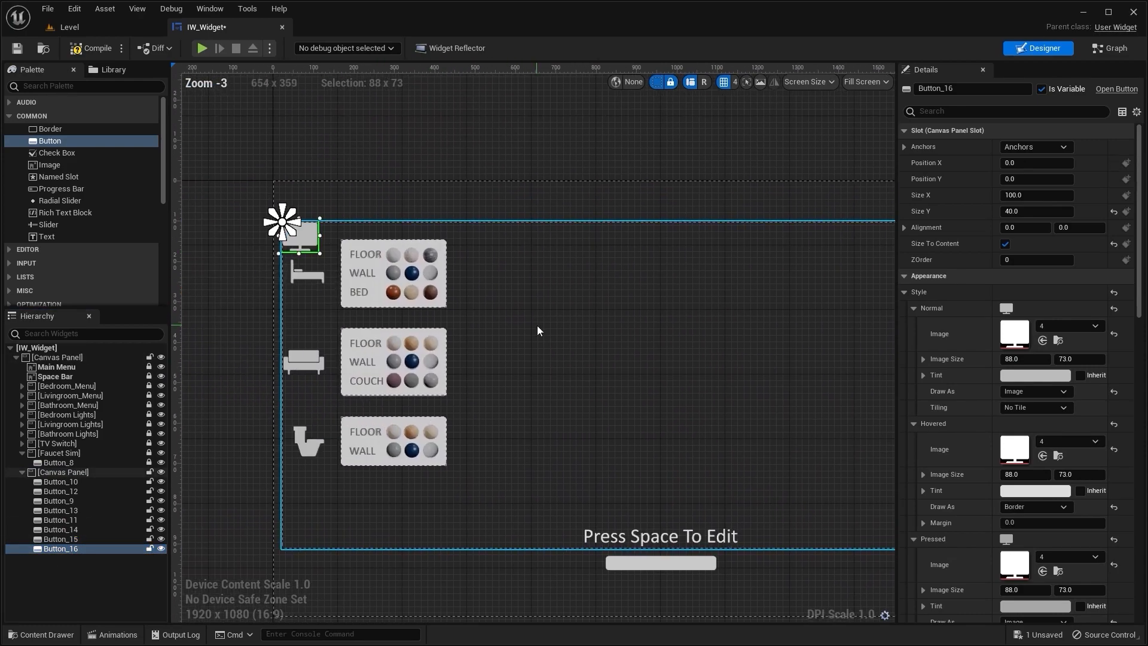
left_click_drag(625, 397, 759, 446)
right_click_drag(712, 401, 319, 257)
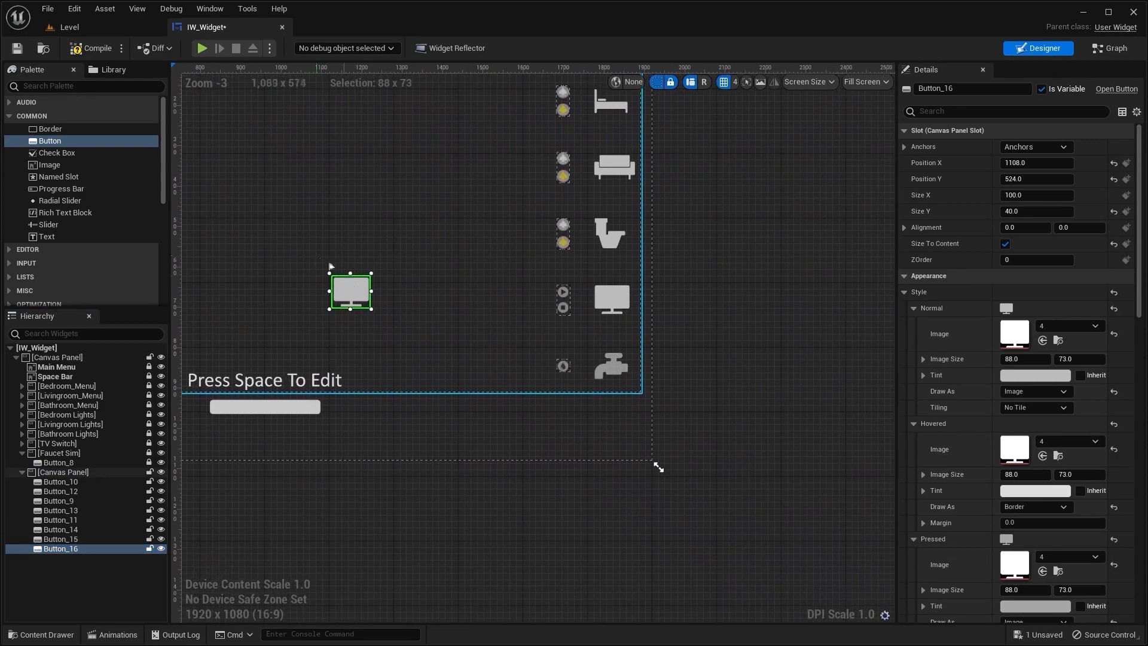
left_click_drag(436, 315, 521, 357)
scroll(505, 366, "up", 3)
right_click_drag(504, 367, 418, 297)
scroll(396, 325, "up", 4)
scroll(343, 220, "down", 4)
Assign image 5, the faucet icon, to the new copy's Normal, Hovered and Pressed styles
key("ctrl+space")
left_click_drag(445, 481, 1032, 341)
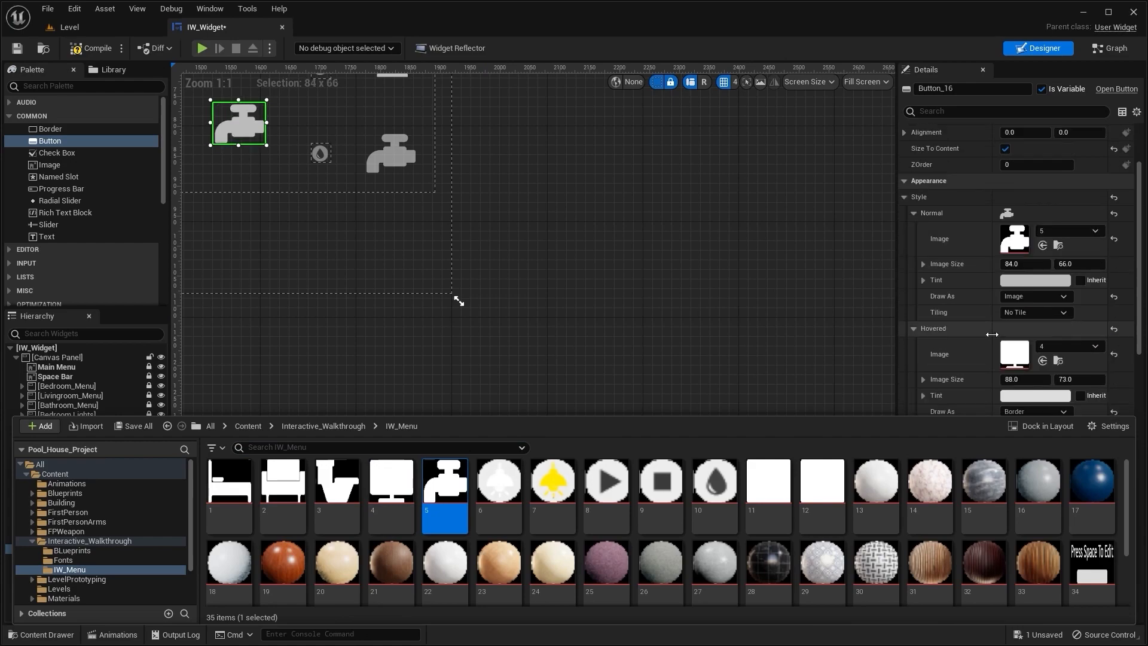
left_click_drag(445, 482, 1094, 267)
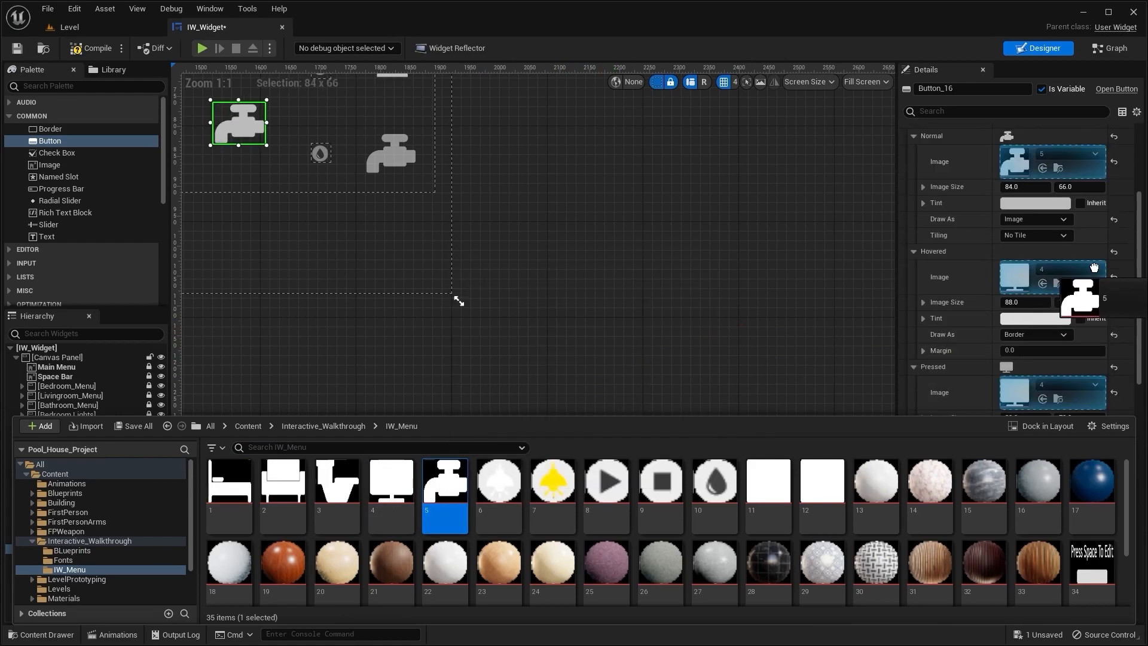
left_click_drag(1008, 271, 1008, 271)
scroll(1008, 271, "down", 2)
left_click_drag(445, 481, 1023, 321)
Move the faucet button roughly over the background faucet icon beside the water drop button
right_click_drag(247, 261, 391, 453)
scroll(413, 397, "up", 5)
left_click_drag(289, 257, 594, 349)
scroll(594, 350, "up", 3)
right_click_drag(594, 349, 382, 414)
scroll(383, 415, "up", 6)
left_click_drag(386, 413, 535, 283)
right_click_drag(553, 295, 546, 316)
left_click_drag(547, 316, 544, 281)
scroll(534, 299, "down", 4)
scroll(524, 304, "up", 9)
right_click_drag(422, 315, 586, 313)
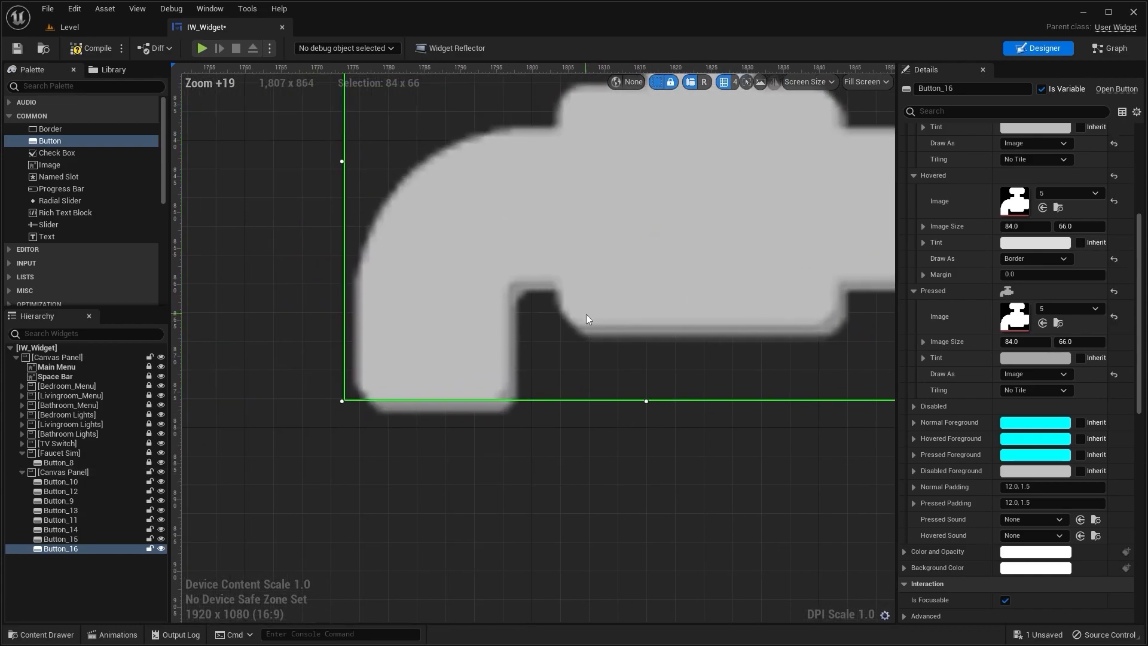
Set the faucet button's position to X 1753, Y 710 so it covers the background faucet icon
scroll(584, 323, "up", 1)
scroll(1067, 263, "up", 4)
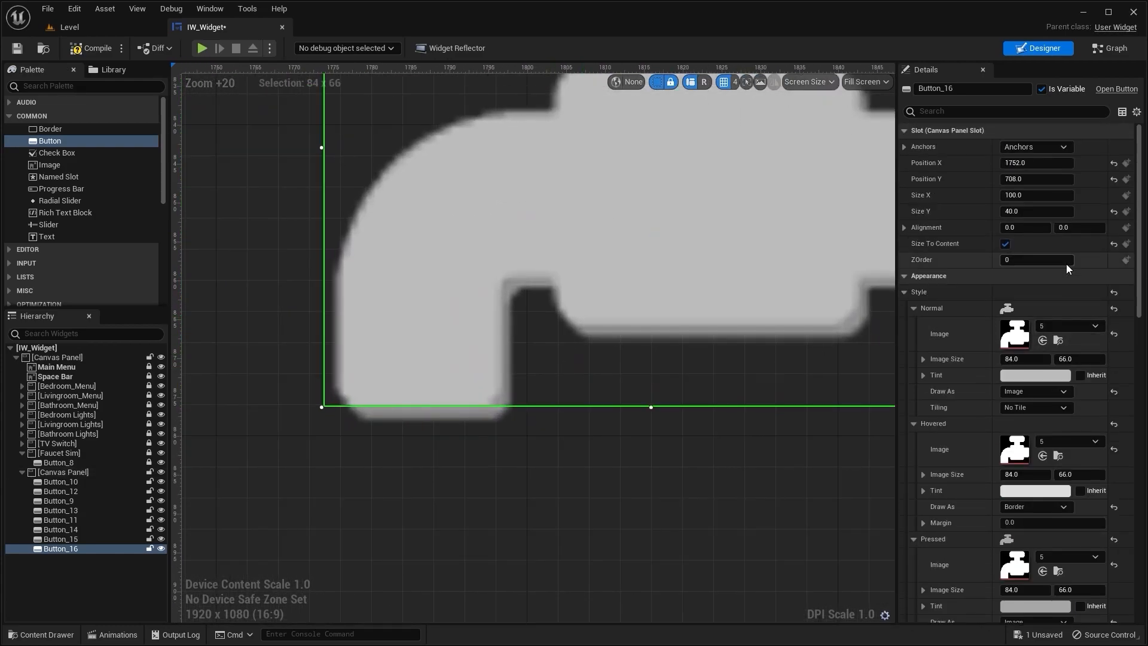
left_click(1047, 168)
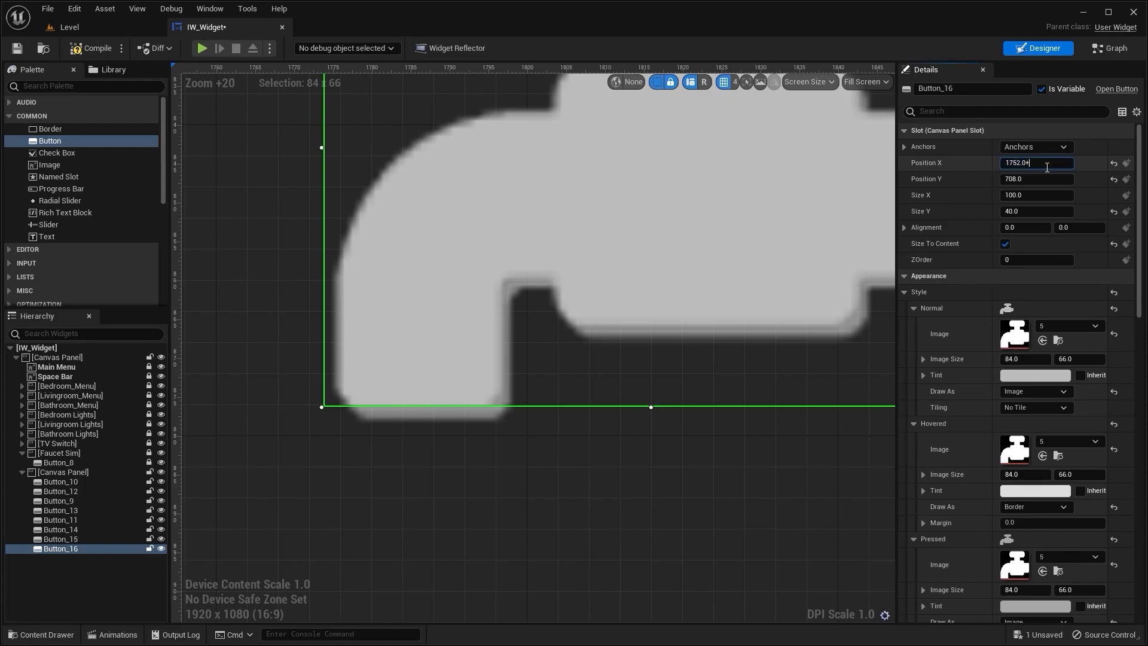
key("Return")
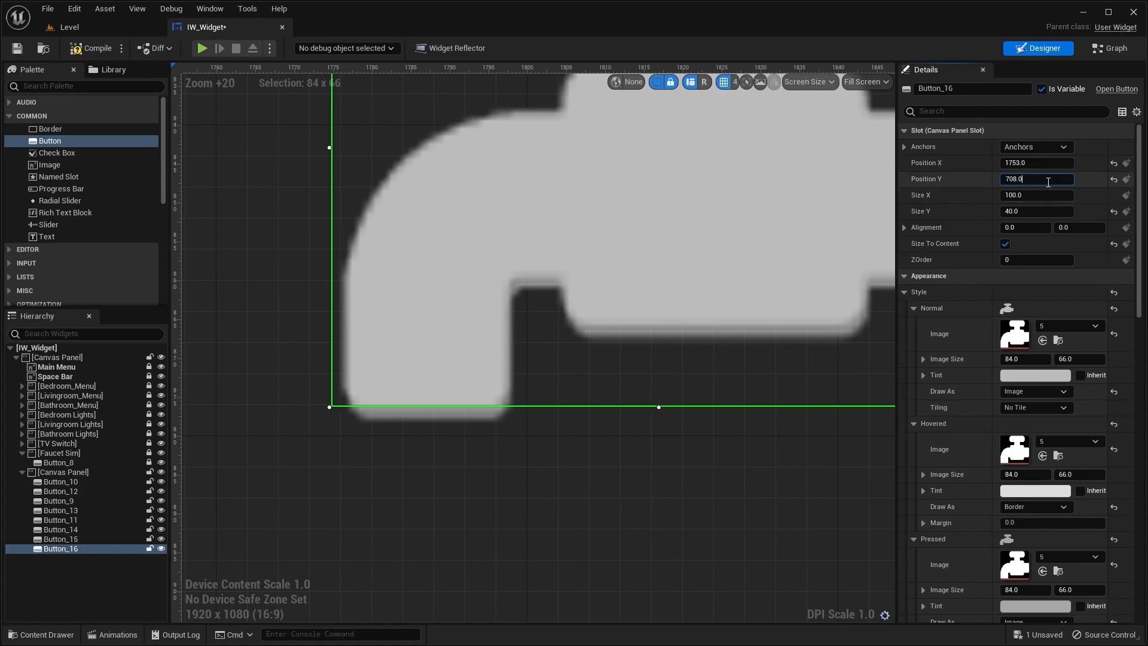
type("2")
key("Return")
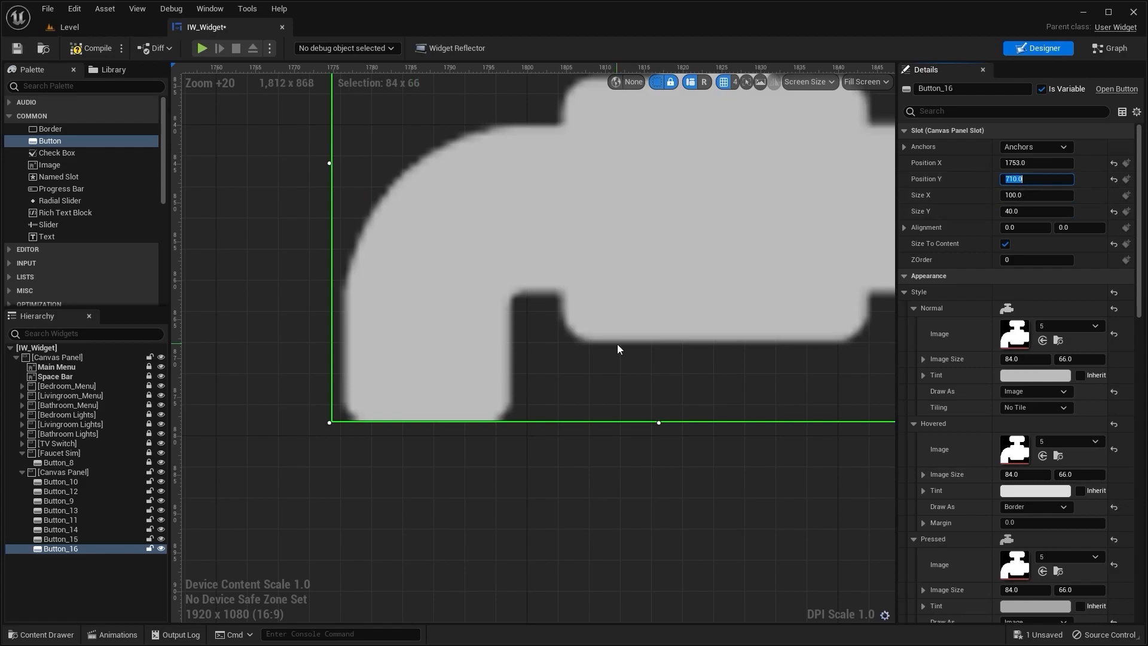
scroll(430, 443, "down", 9)
left_click(359, 334)
scroll(375, 331, "down", 12)
right_click_drag(376, 330, 654, 399)
scroll(568, 405, "down", 4)
scroll(637, 429, "up", 2)
scroll(653, 400, "down", 1)
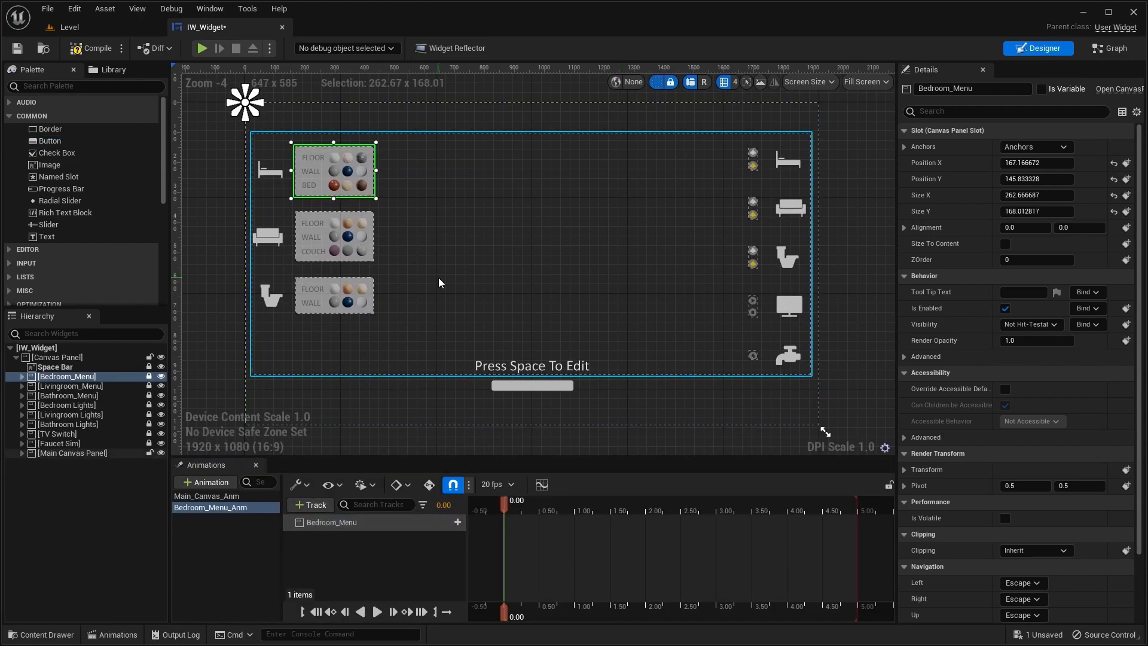
Add a Transform track to Bedroom_Menu in Bedroom_Menu_Anm, expand its Scale channels and move the playhead to 0.25
left_click(457, 518)
left_click(472, 576)
left_click(301, 566)
left_click_drag(505, 510, 521, 515)
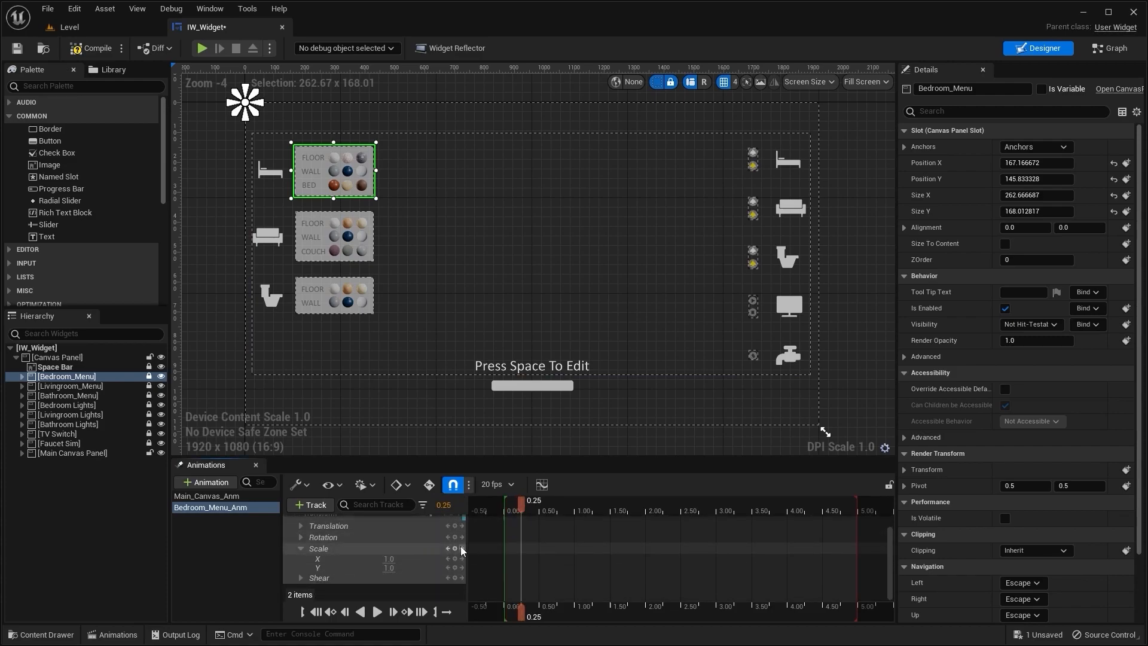